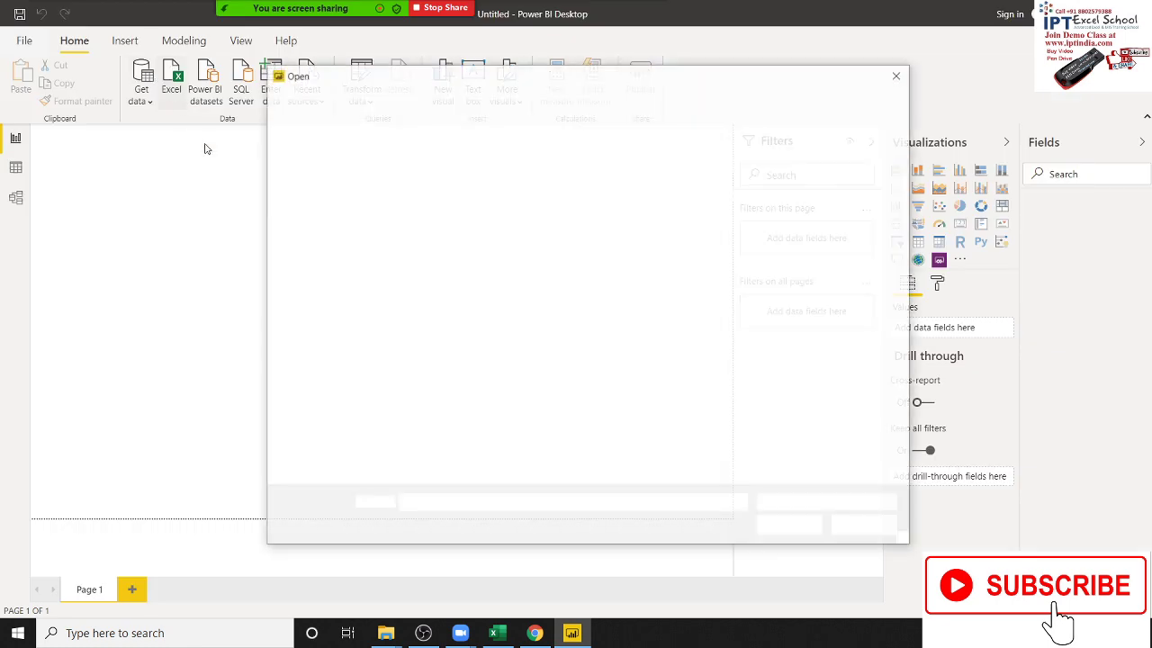
- Open the Dashboard-4.xlsx workbook from the Desktop as an Excel data source
left_click(433, 194)
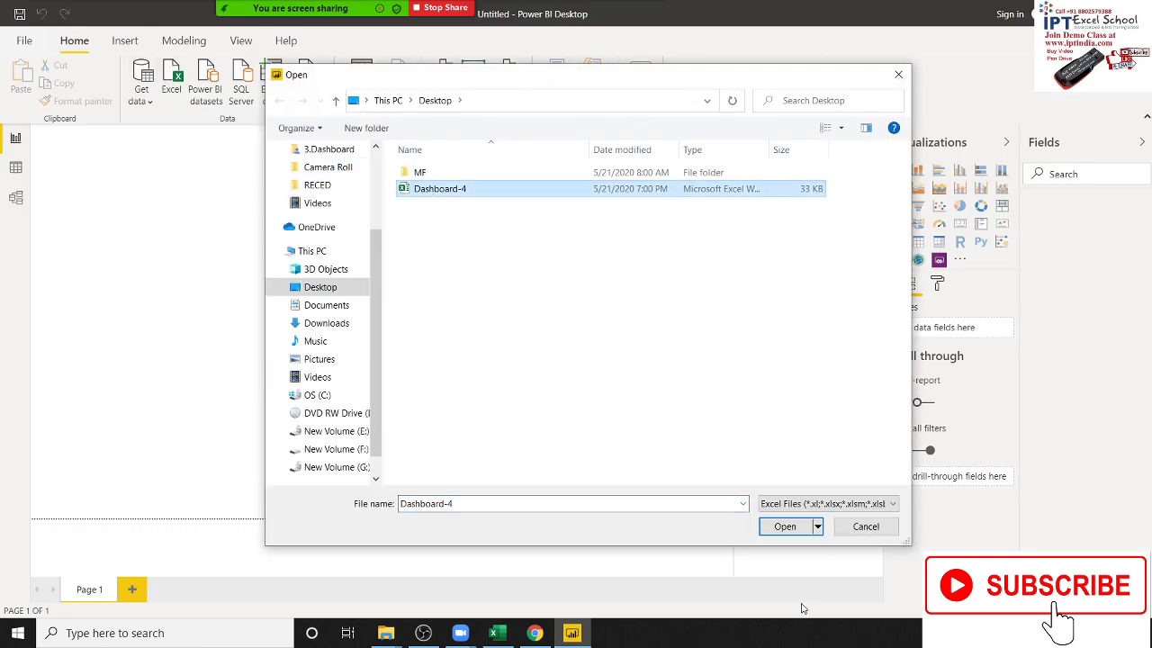
left_click(785, 532)
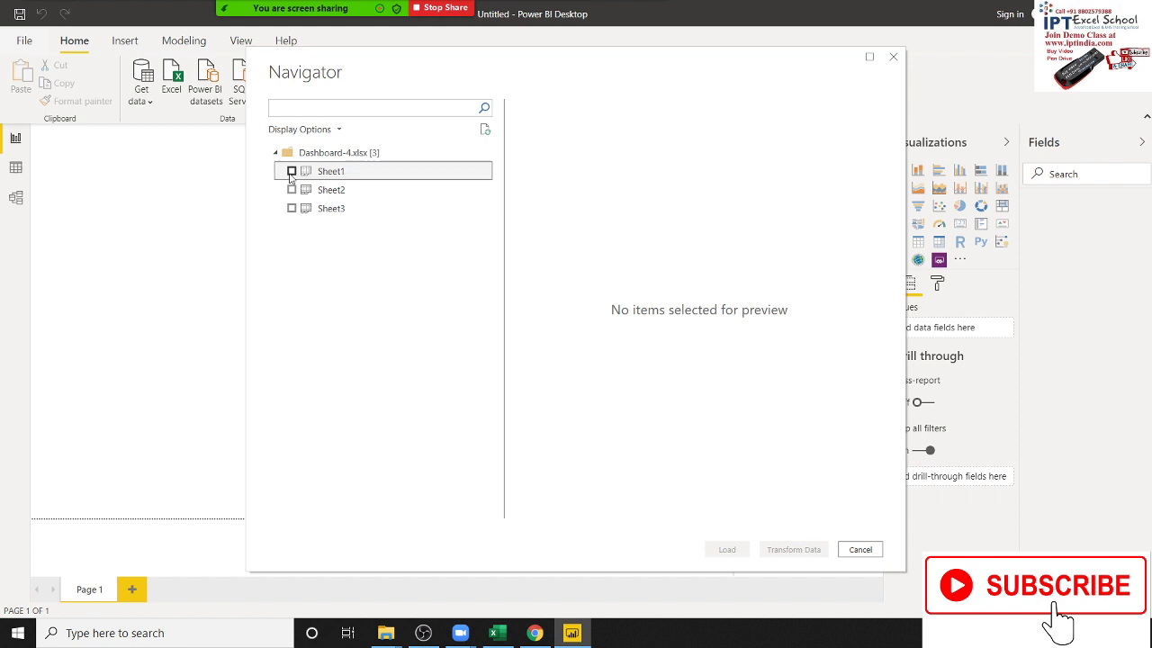
- Tick Sheet1 in the Navigator and load it, bringing 59.8 KB into the model
left_click(292, 171)
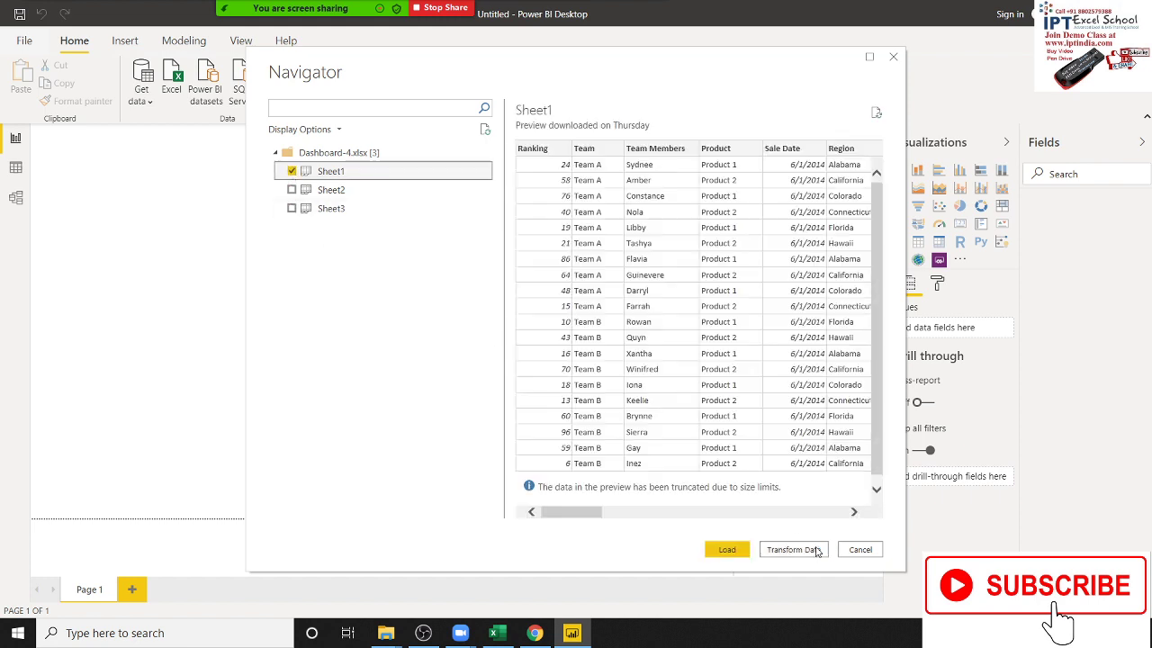
left_click(729, 553)
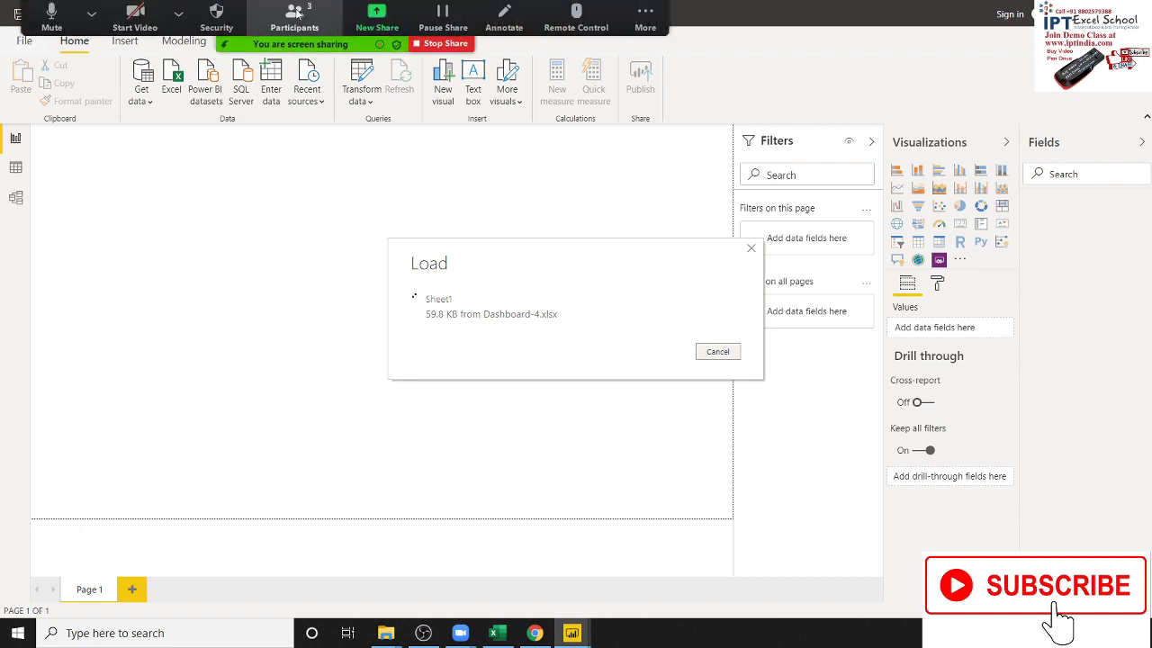
left_click(295, 23)
- Inspect Sheet1's 102 rows in Data view, then go back to the empty report page
left_click(636, 244)
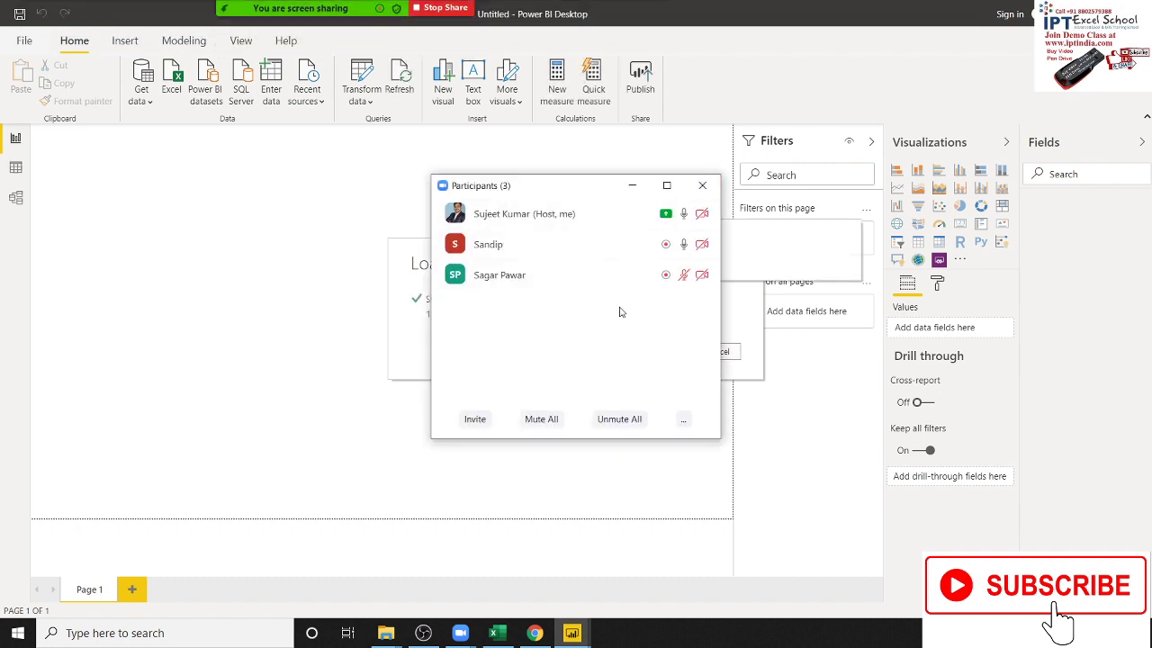
left_click(713, 184)
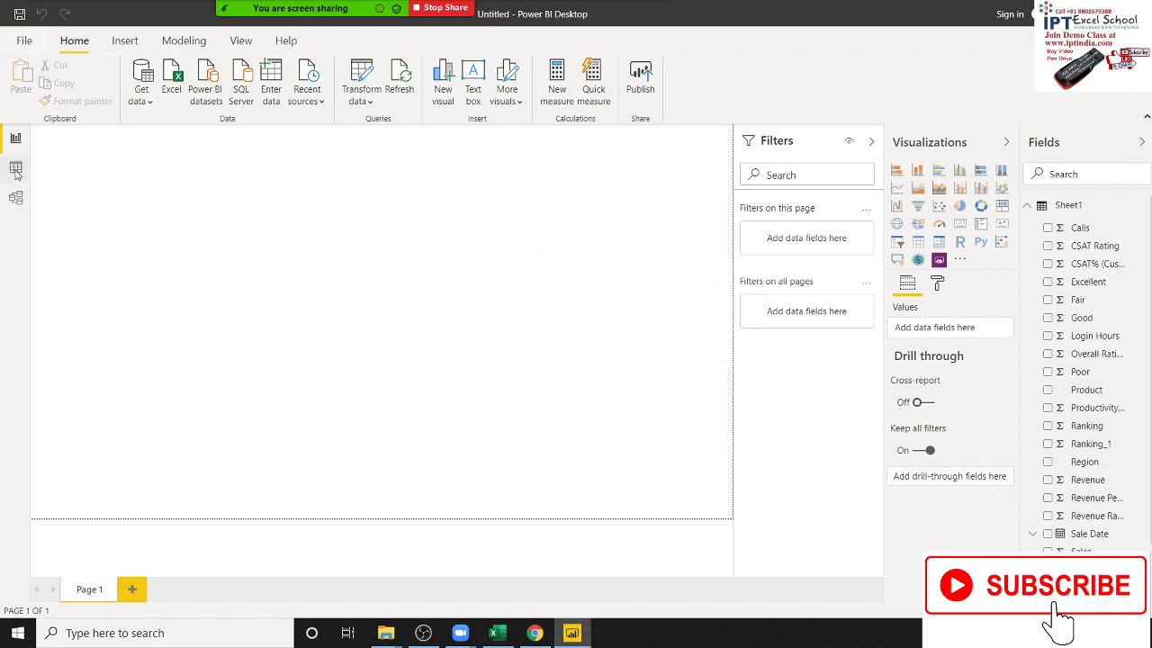
left_click(15, 170)
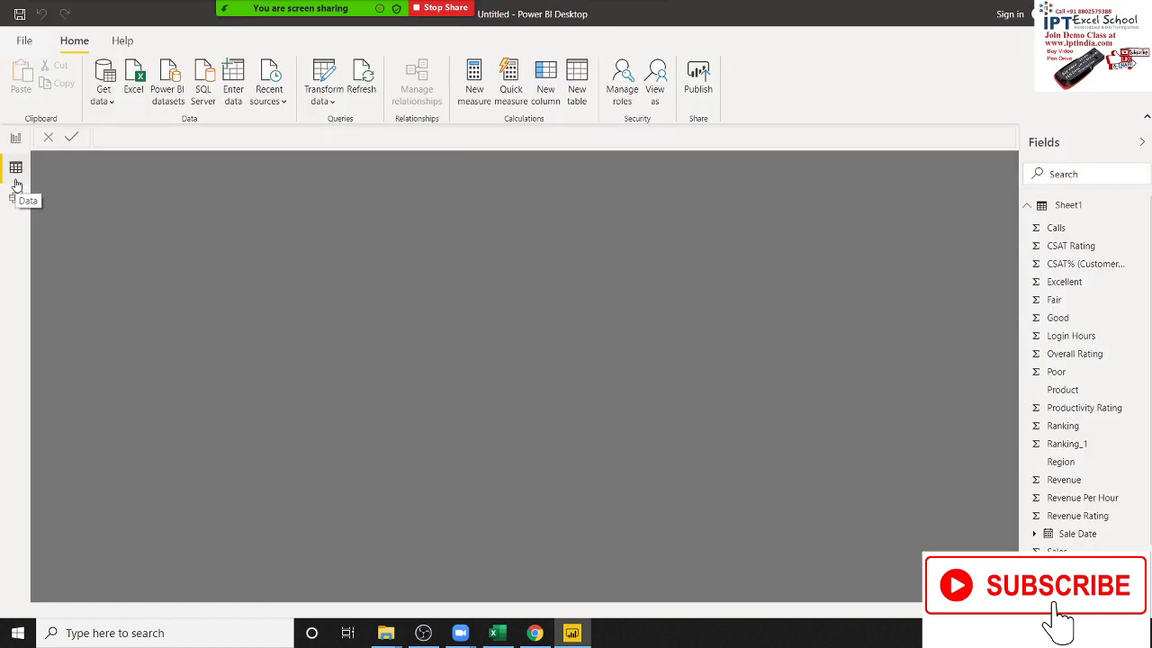
left_click(1071, 207)
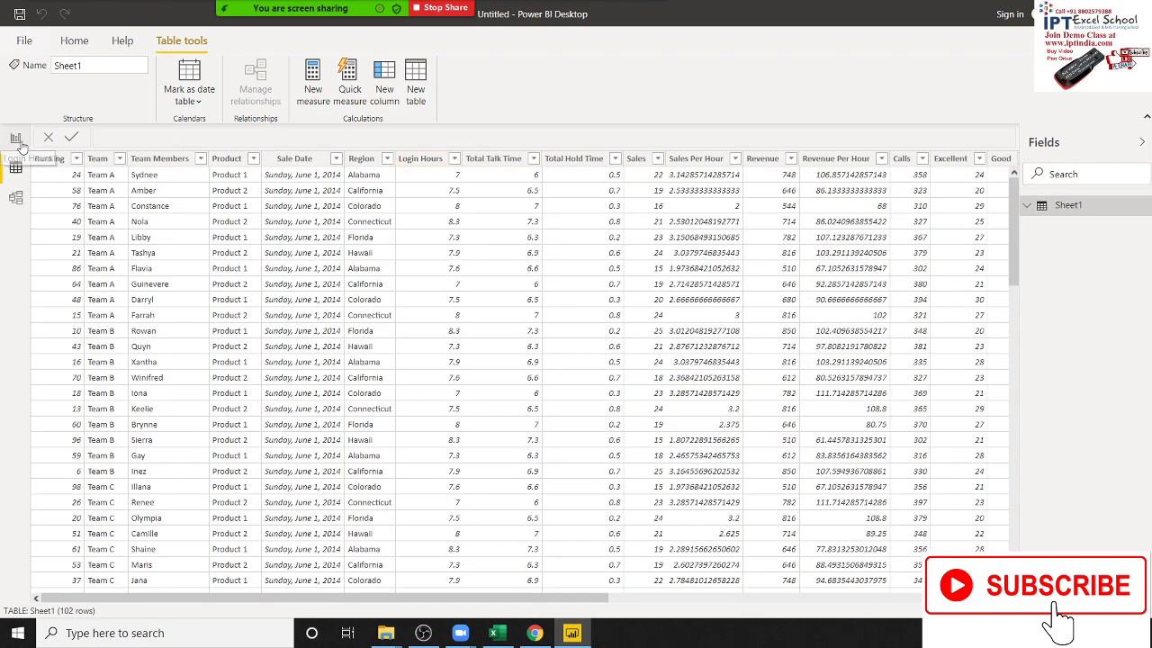
left_click(15, 137)
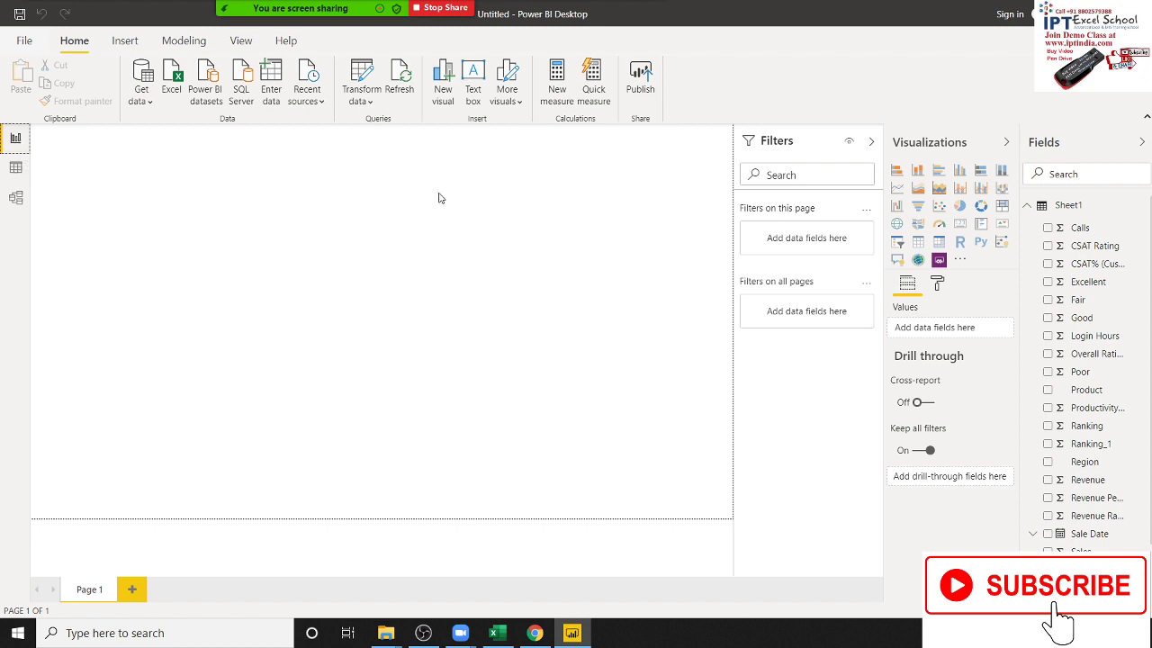
- Add a slicer visual with the Team field, listing Team A to Team J
left_click(900, 244)
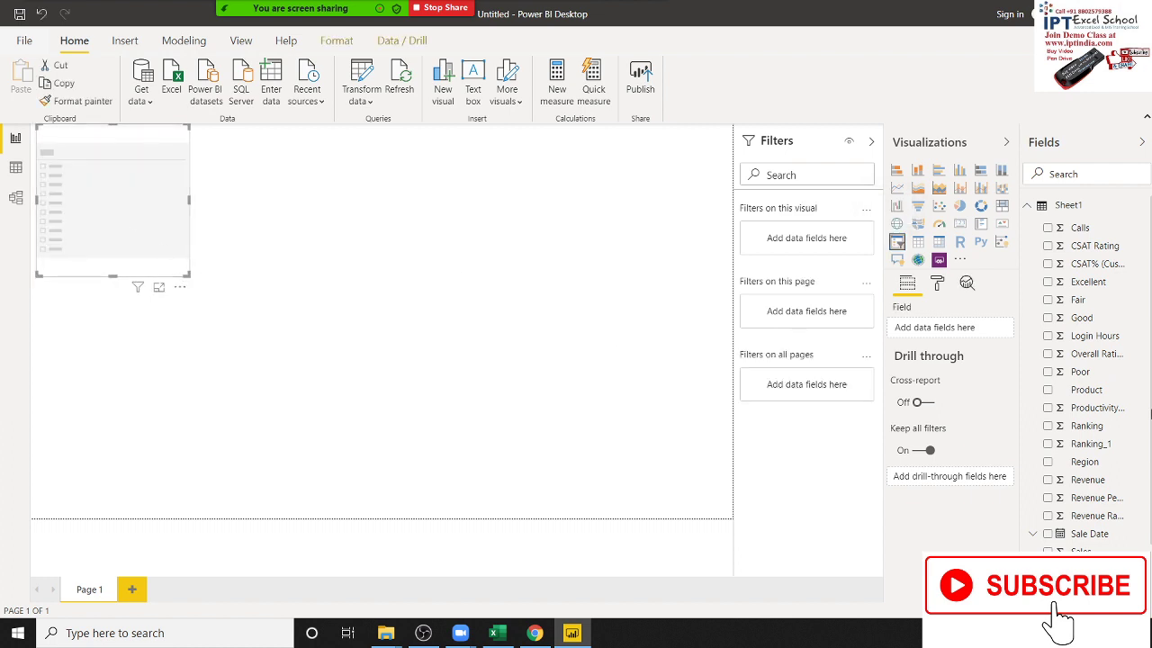
scroll(1085, 378, "down", 2)
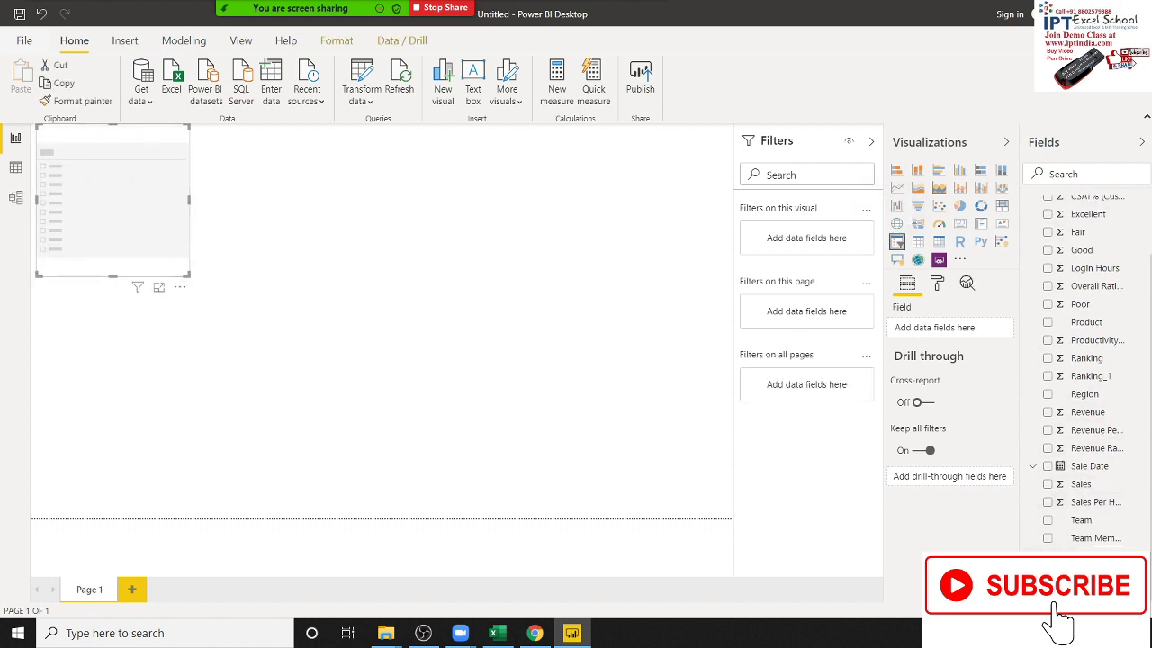
left_click_drag(1098, 519, 126, 268)
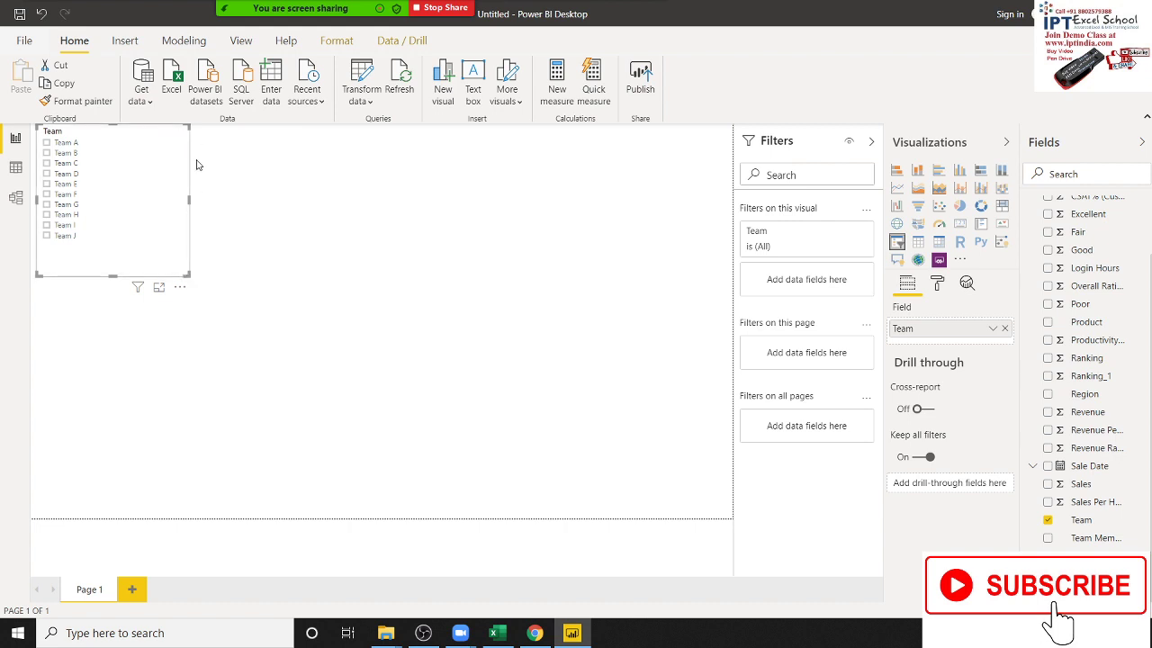
left_click(181, 135)
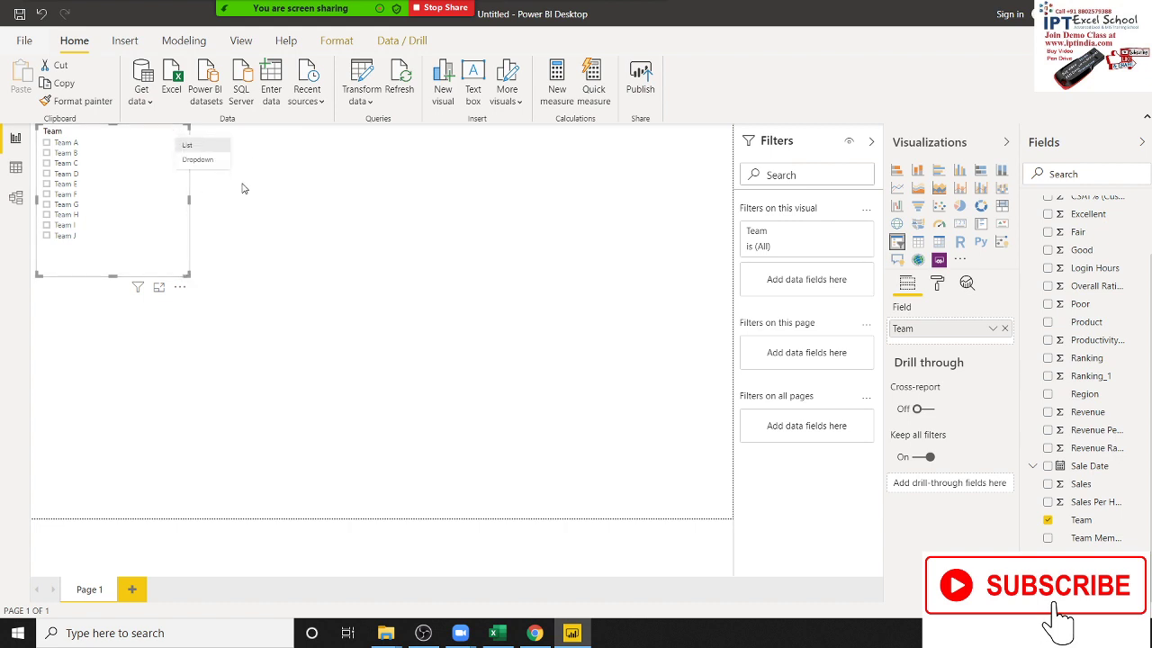
left_click(162, 200)
left_click(162, 200)
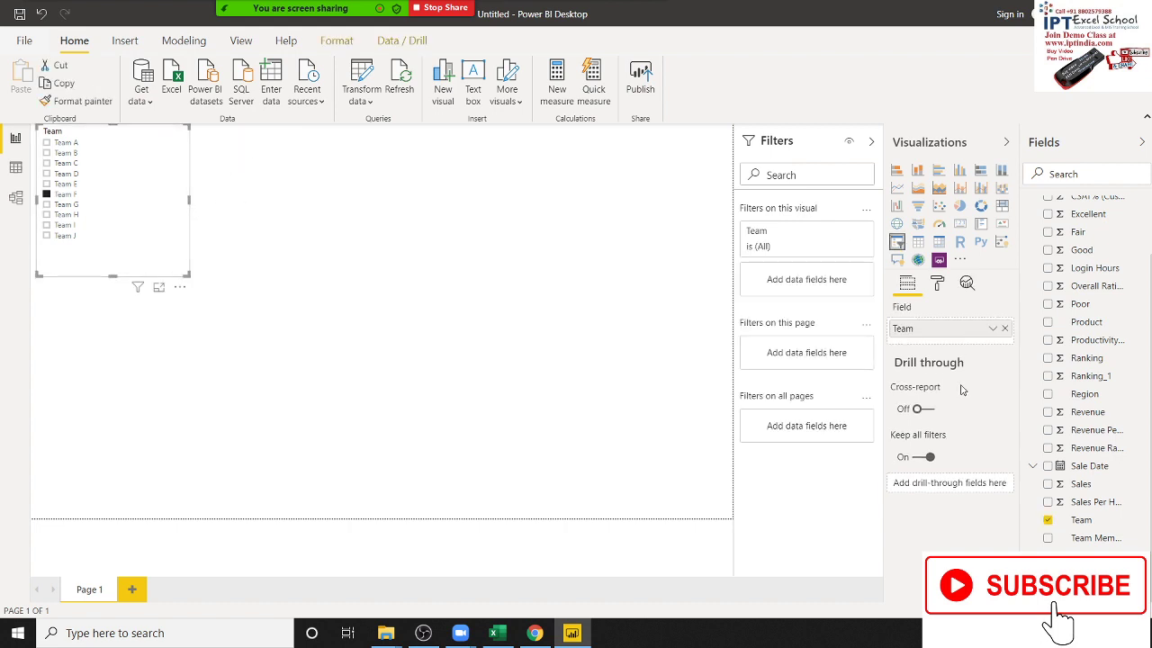
- Switch the slicer header Off and expand the General layout settings
left_click(936, 284)
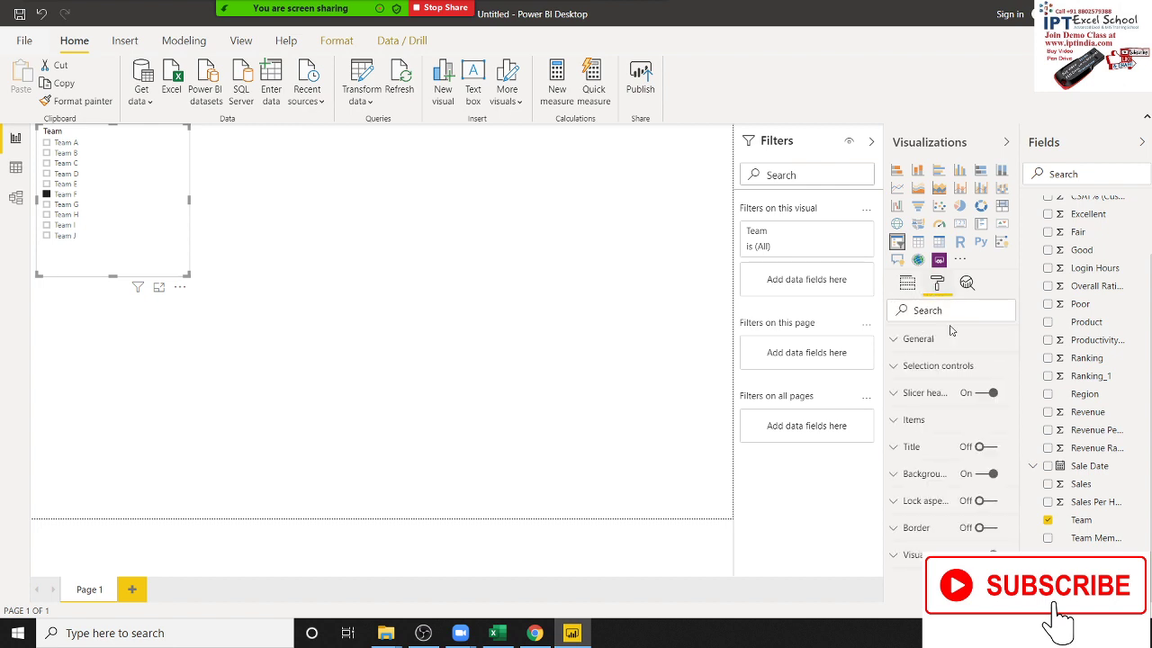
left_click(924, 393)
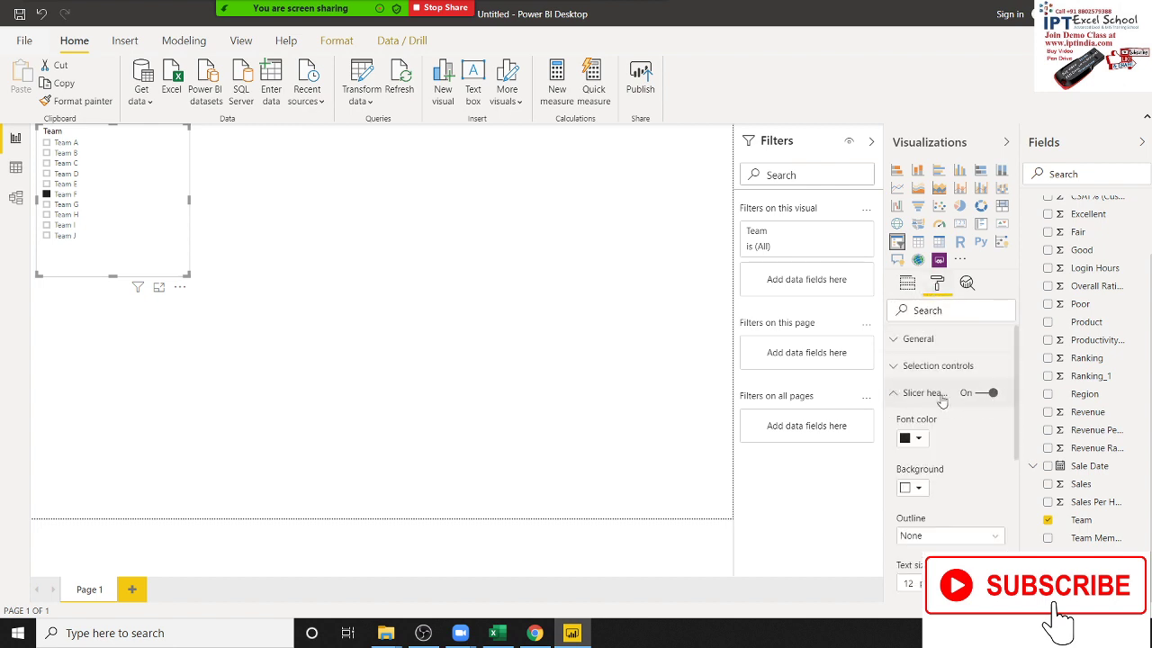
left_click(940, 398)
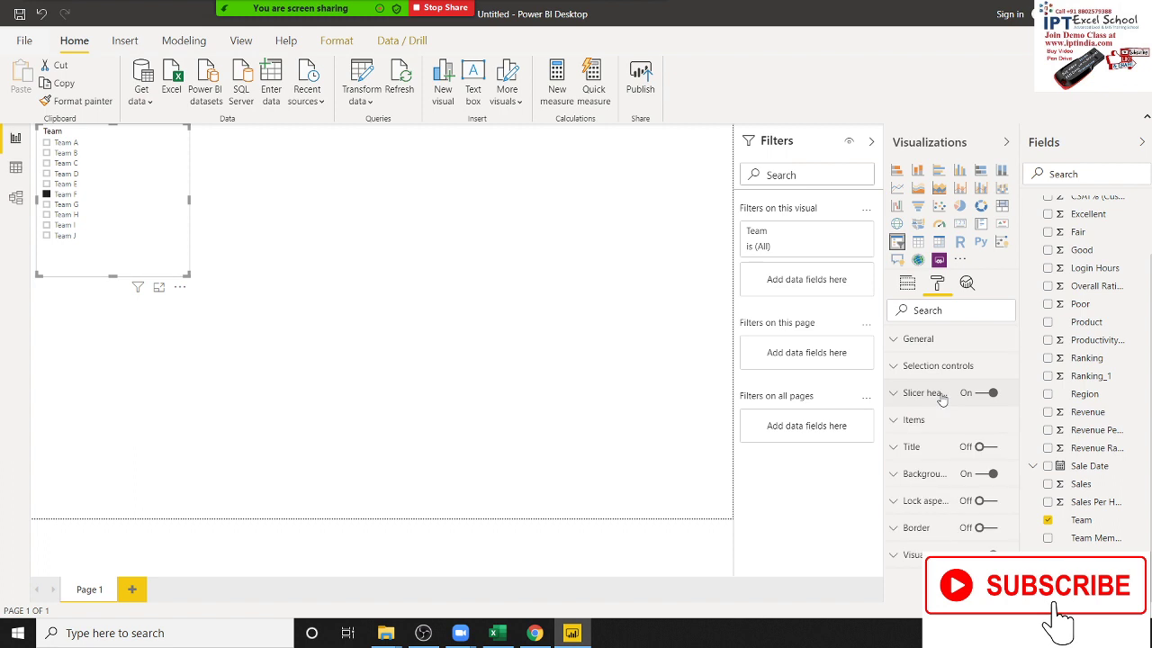
left_click(927, 396)
key("space")
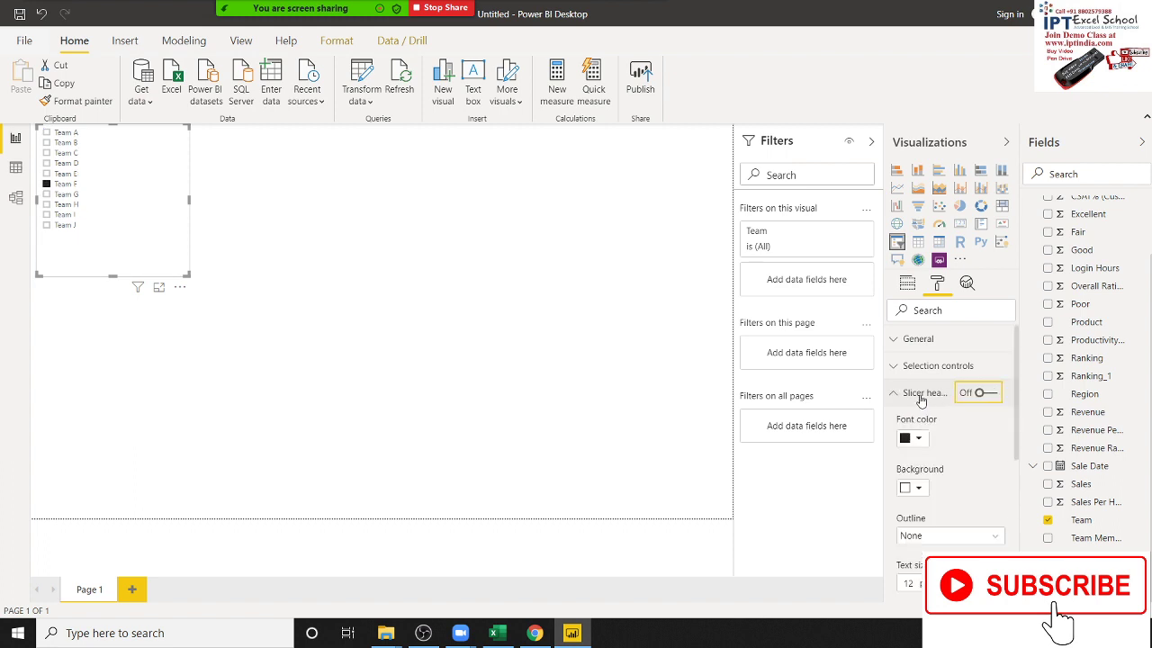
left_click(922, 400)
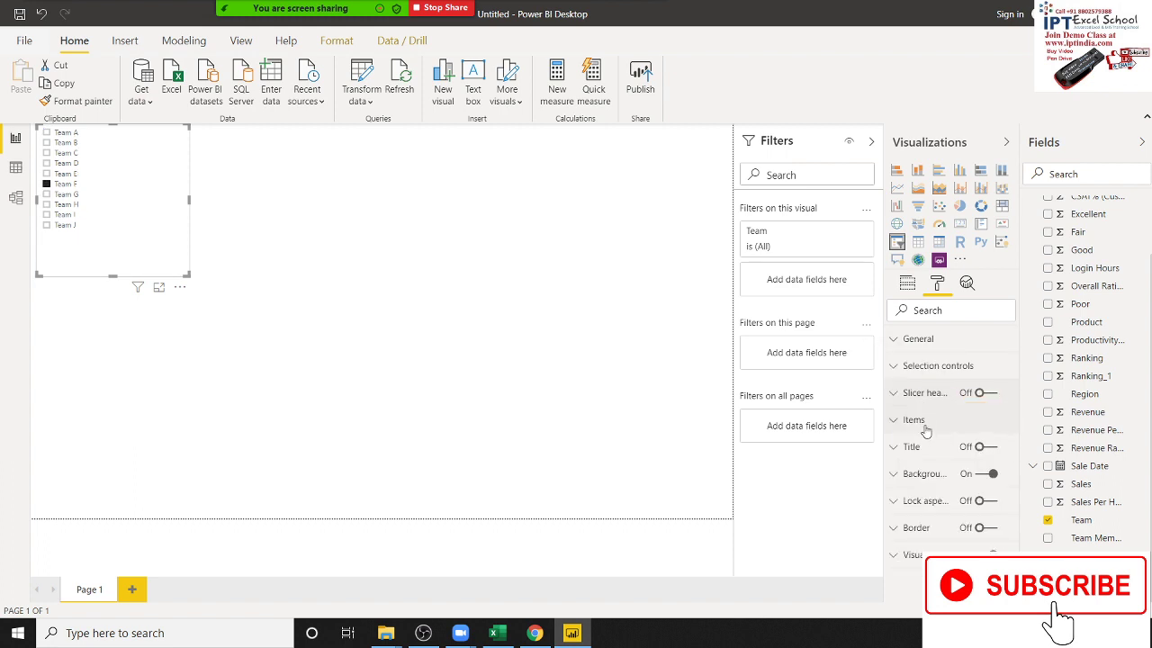
left_click(929, 367)
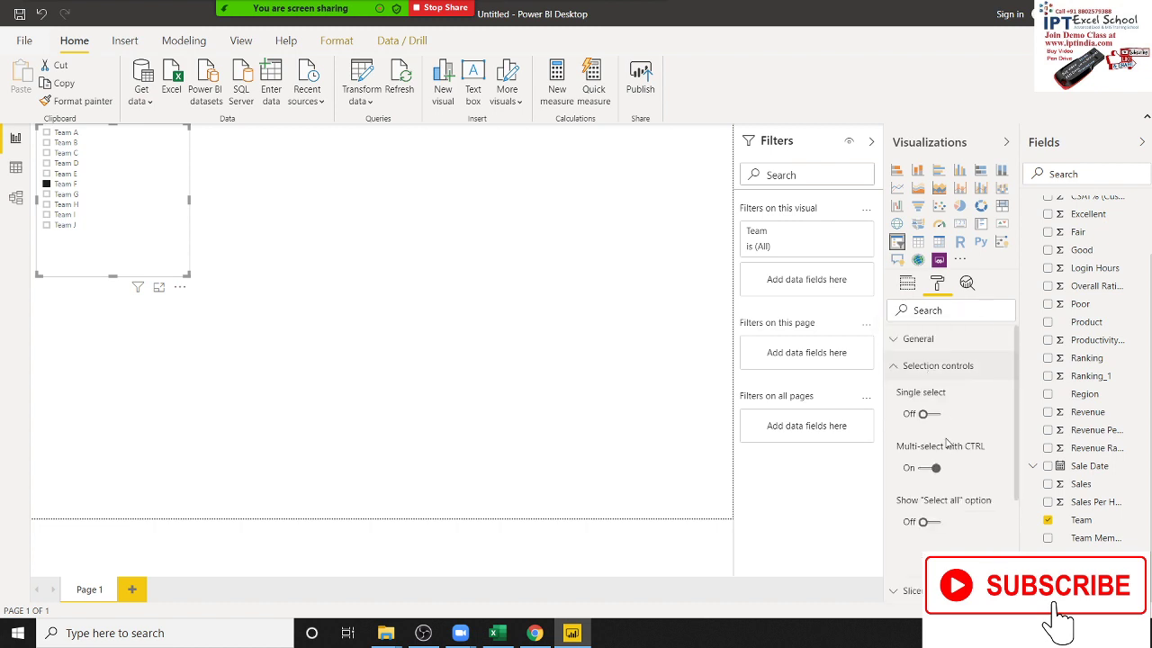
left_click(946, 351)
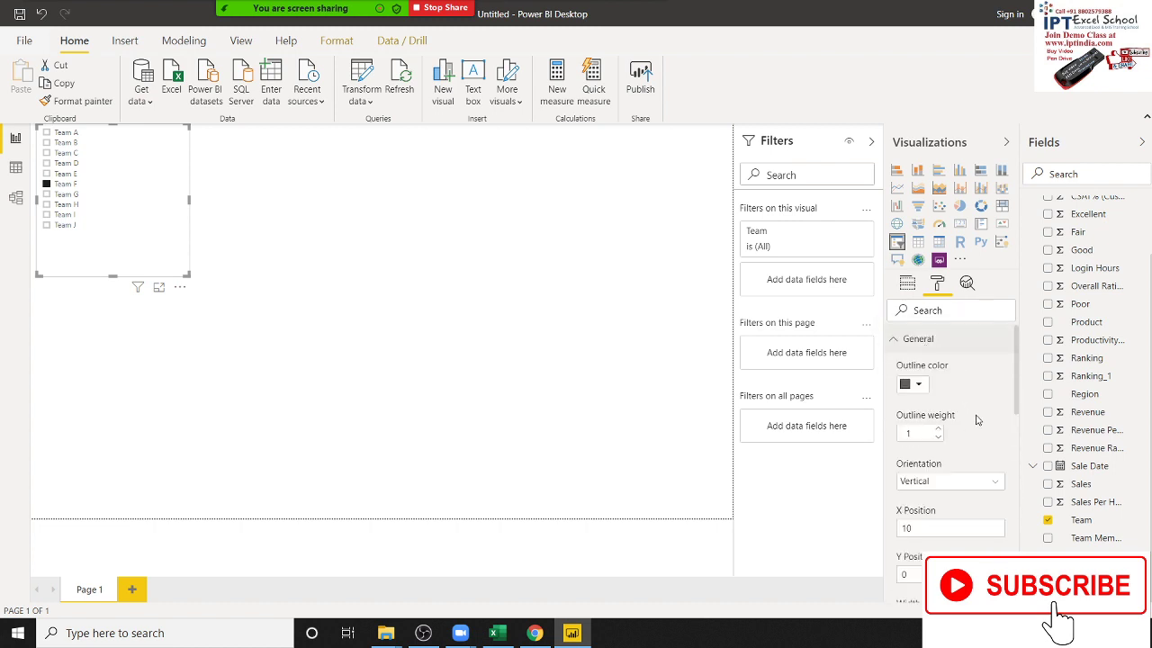
scroll(978, 420, "down", 1)
- Set the Team slicer's orientation to horizontal and widen it across the page
left_click(961, 407)
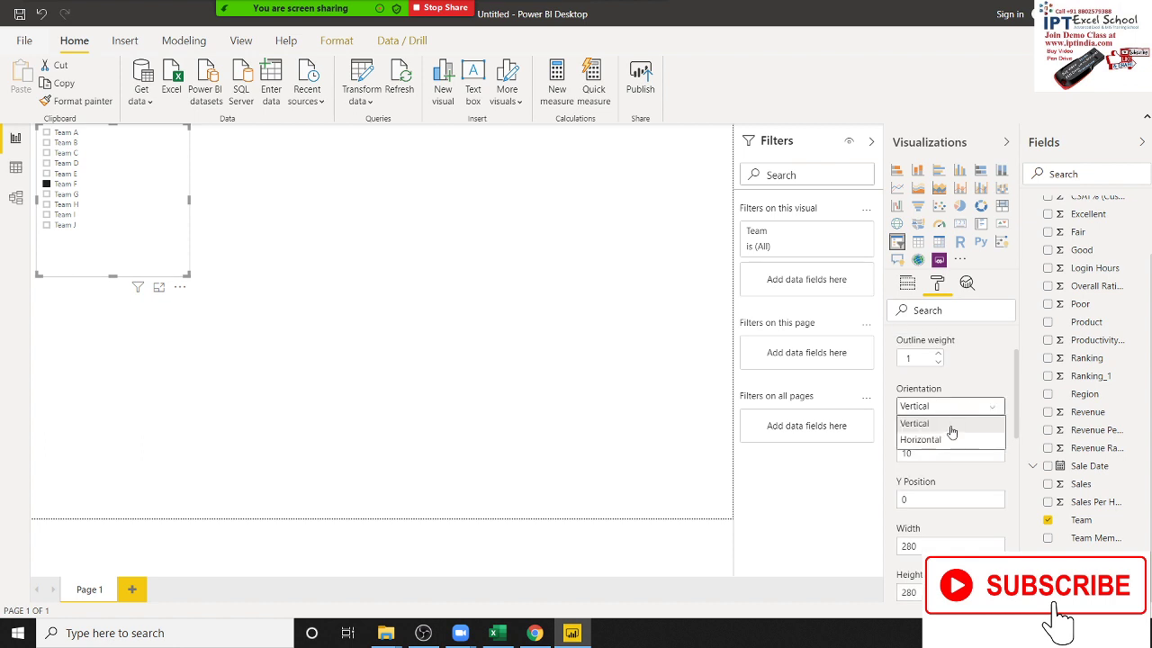
left_click(945, 439)
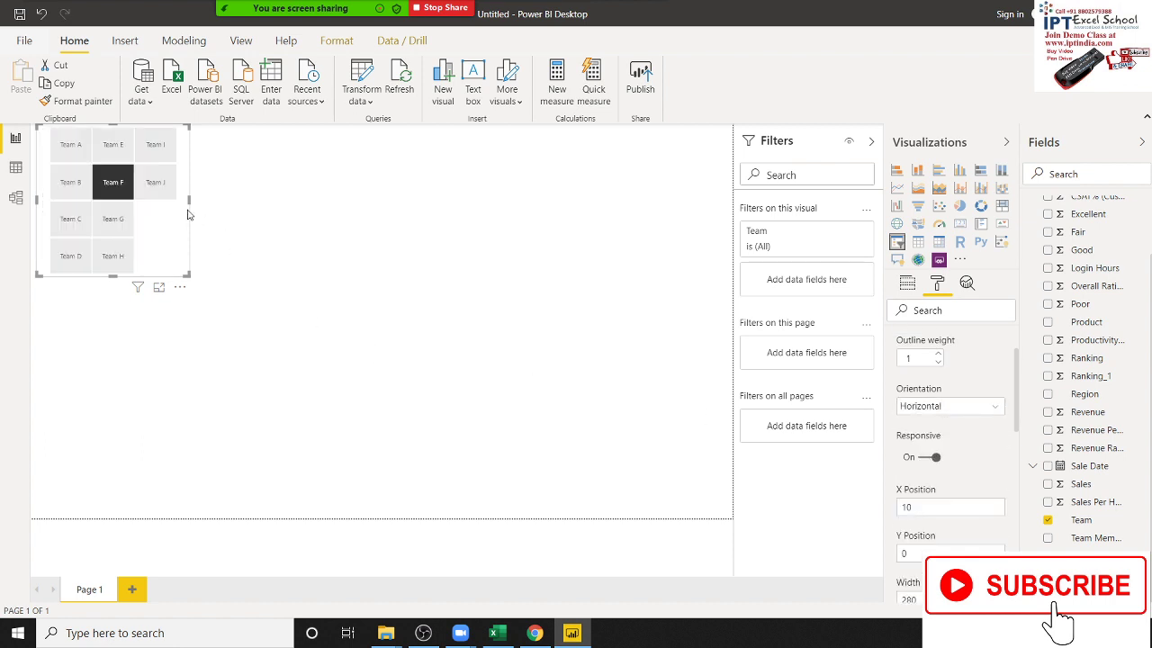
mouse_move(189, 214)
left_mouse_down()
mouse_move(695, 196)
mouse_move(717, 210)
left_mouse_up()
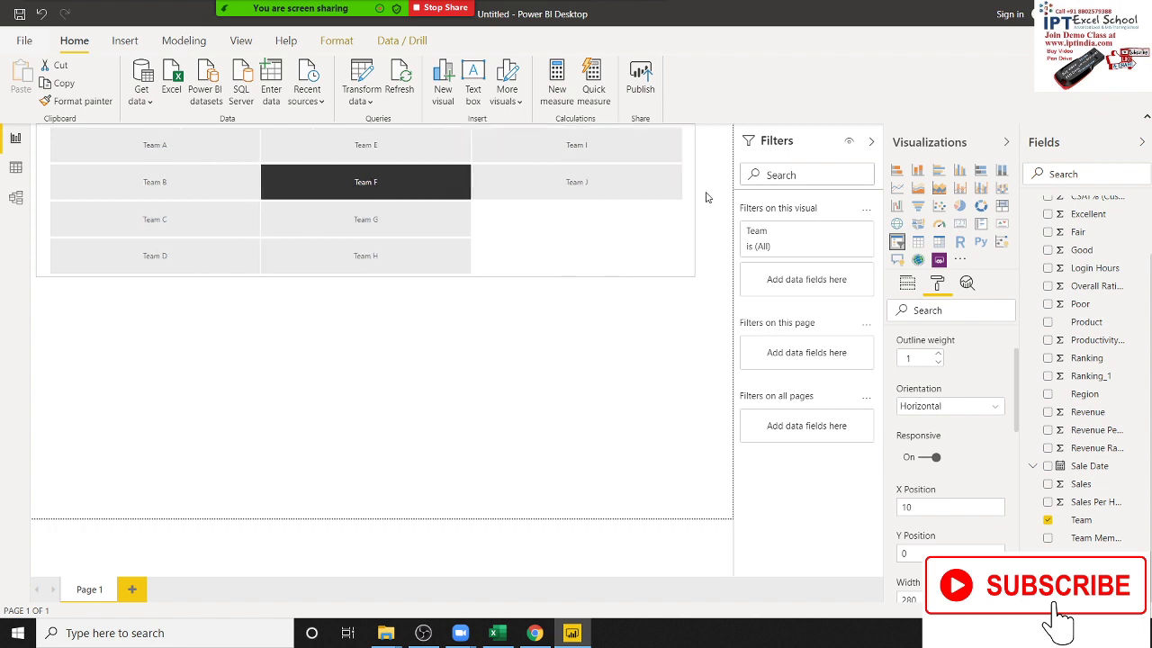
left_click(385, 281)
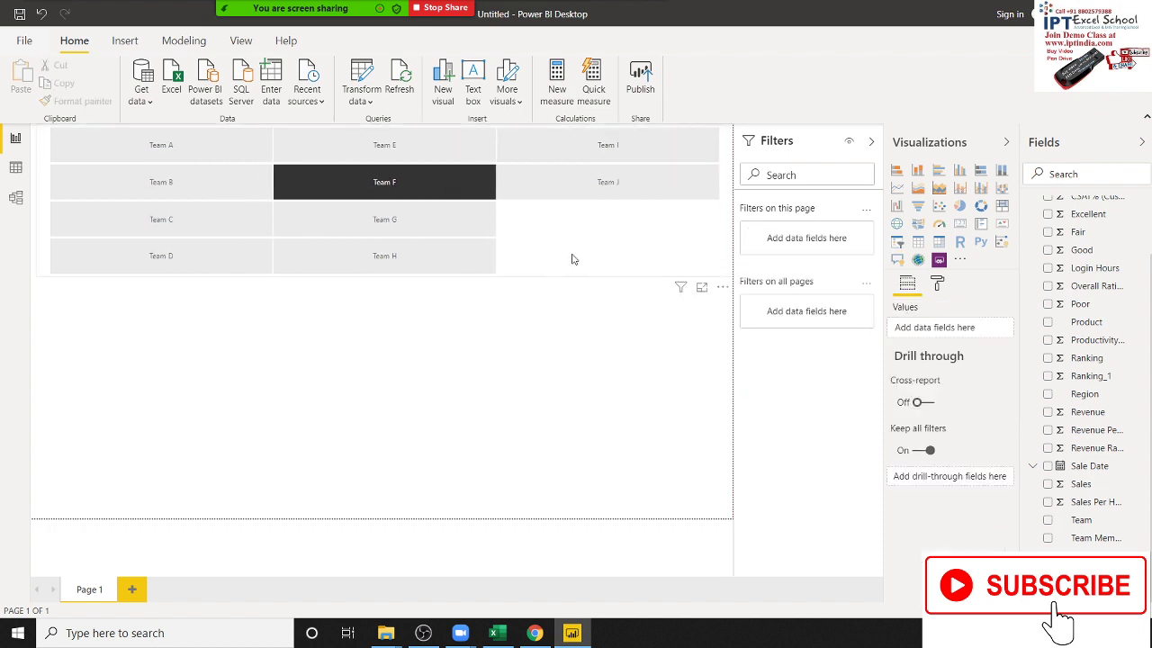
left_click(396, 272)
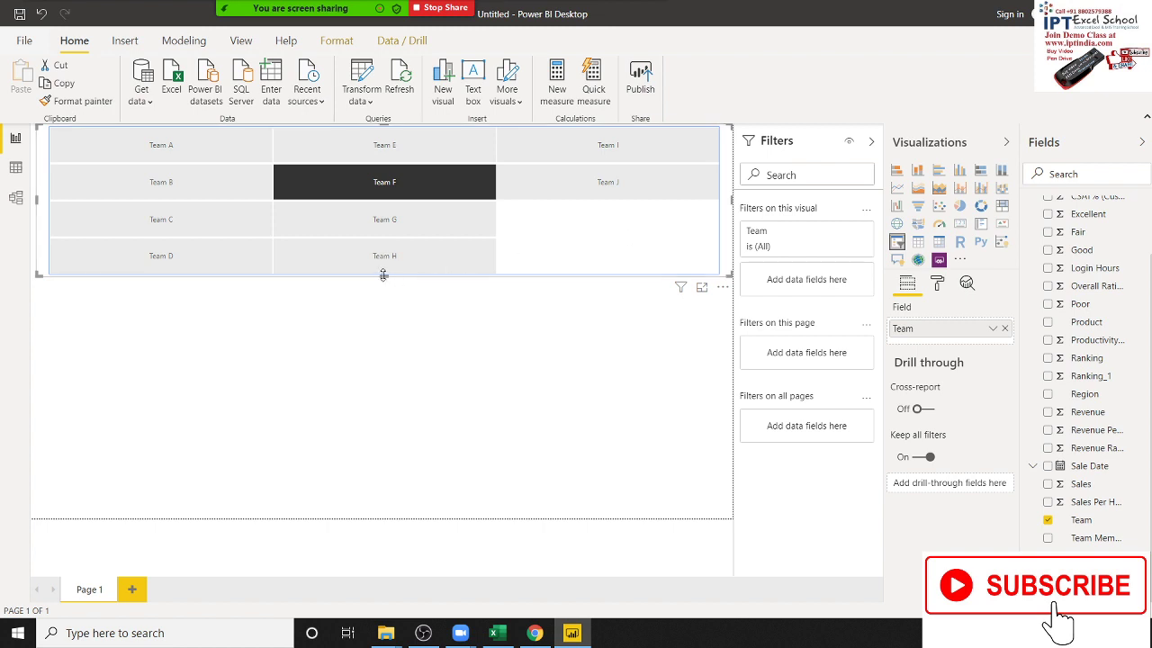
- Shrink the slicer into a single thin row of team tiles at the top right
left_click_drag(384, 275, 389, 173)
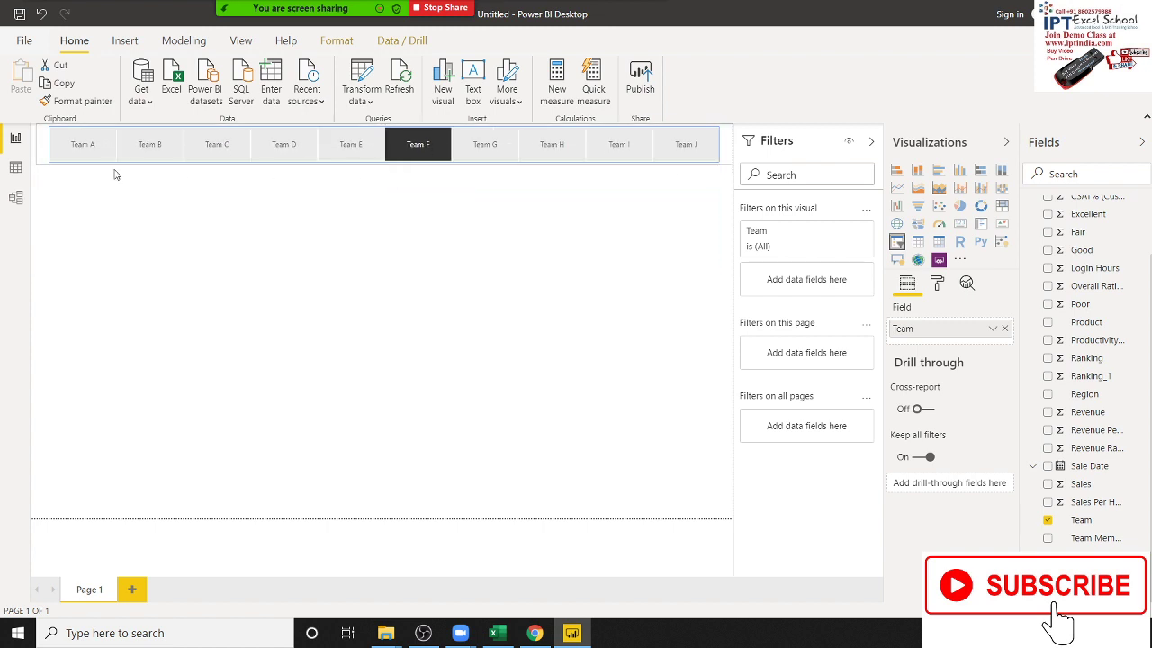
left_click_drag(36, 144, 362, 136)
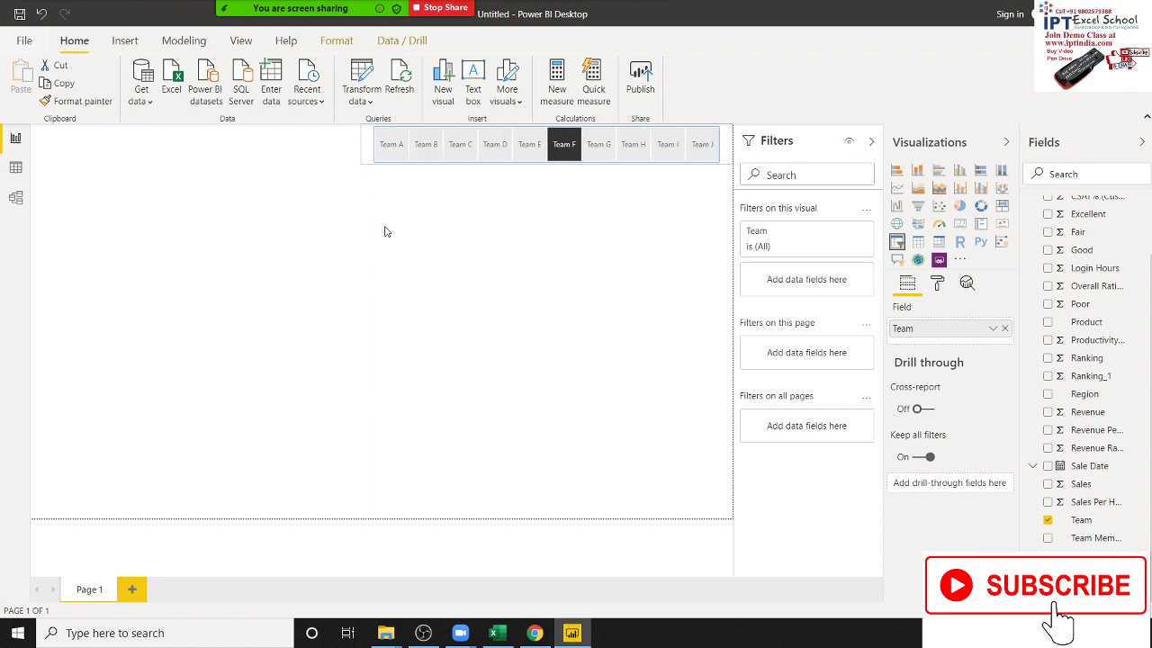
left_click(396, 263)
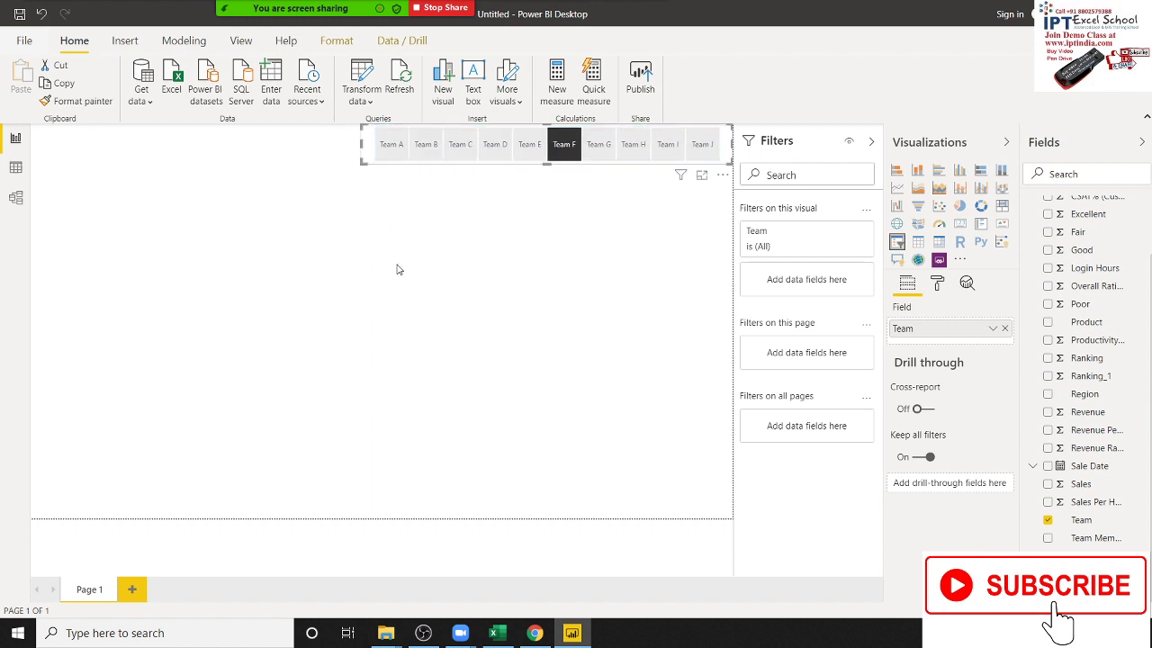
left_click(731, 164)
left_click_drag(545, 164, 546, 151)
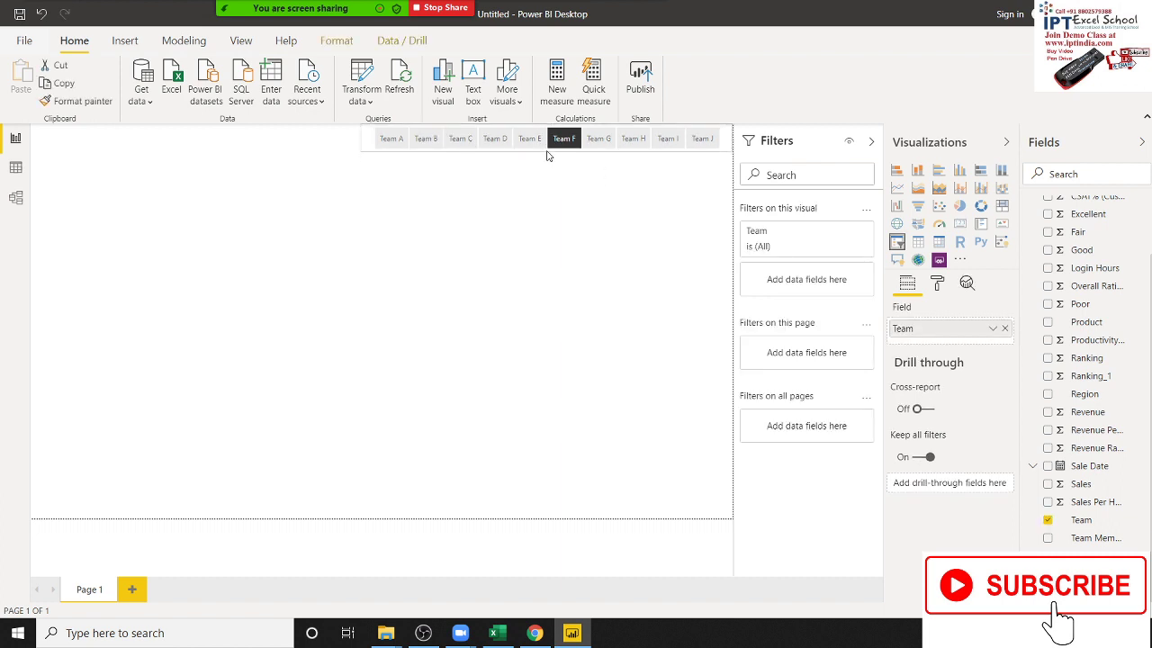
left_click(642, 158)
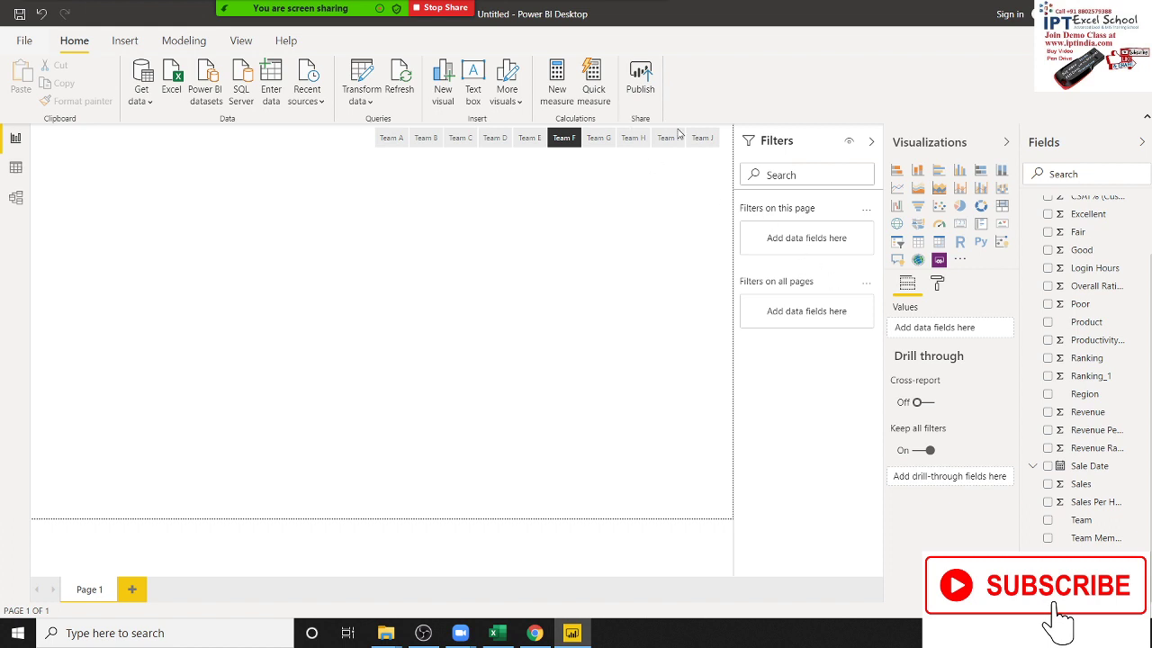
- Turn on the Team slicer's background and set its colour to blue
left_click(724, 144)
left_click(937, 284)
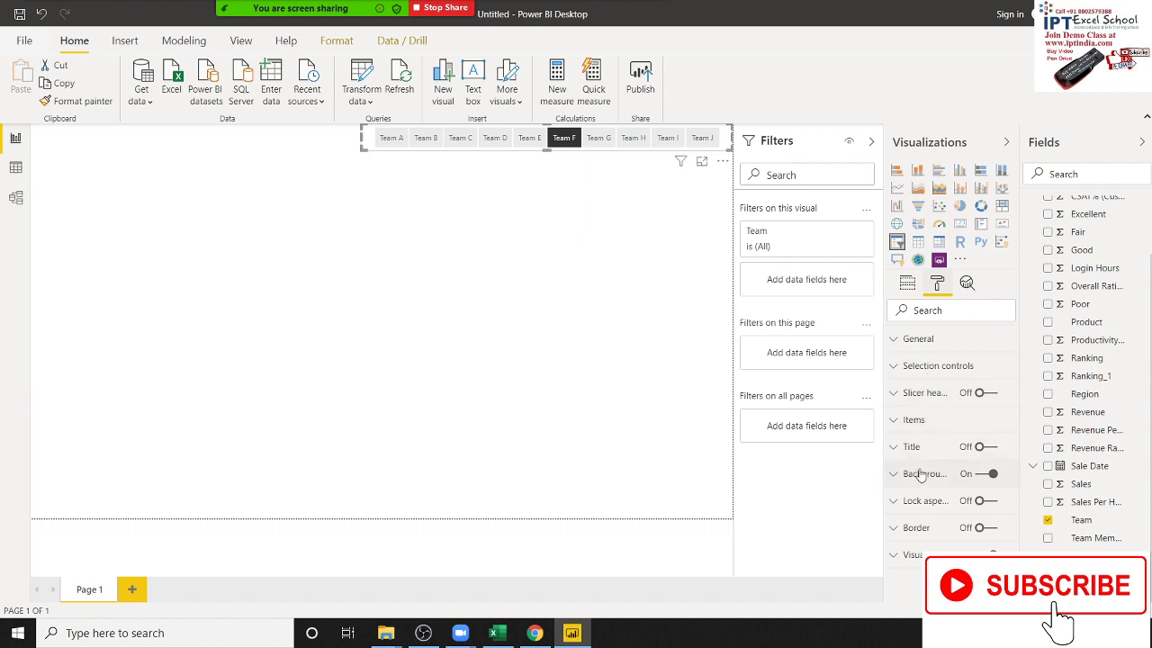
left_click(985, 475)
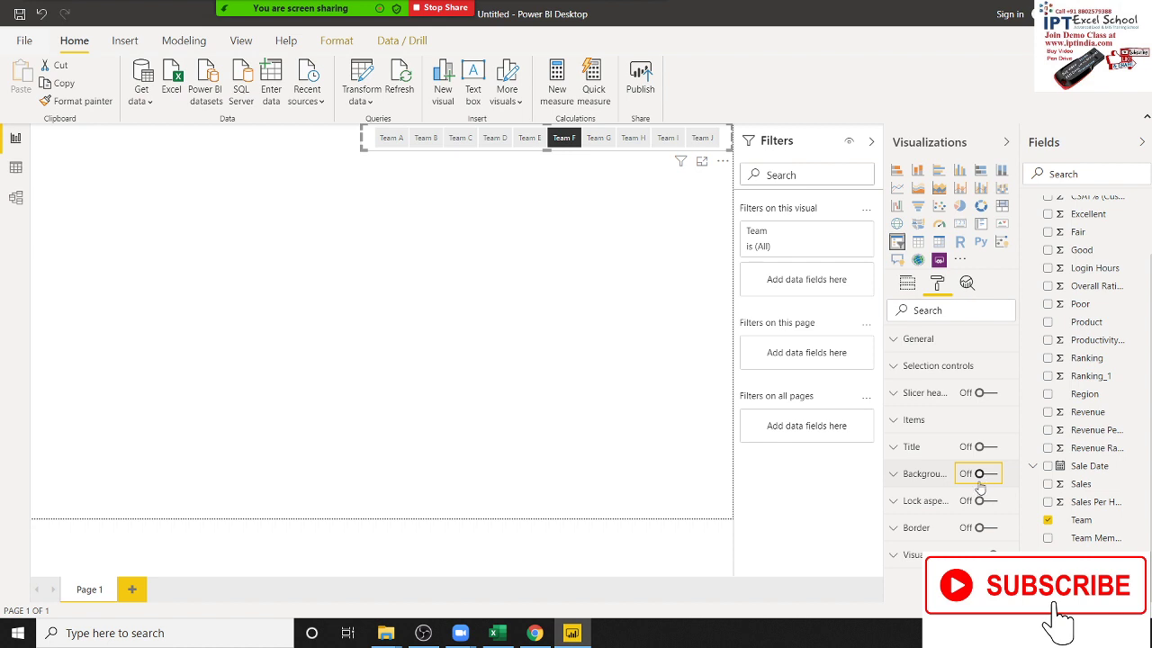
left_click(984, 480)
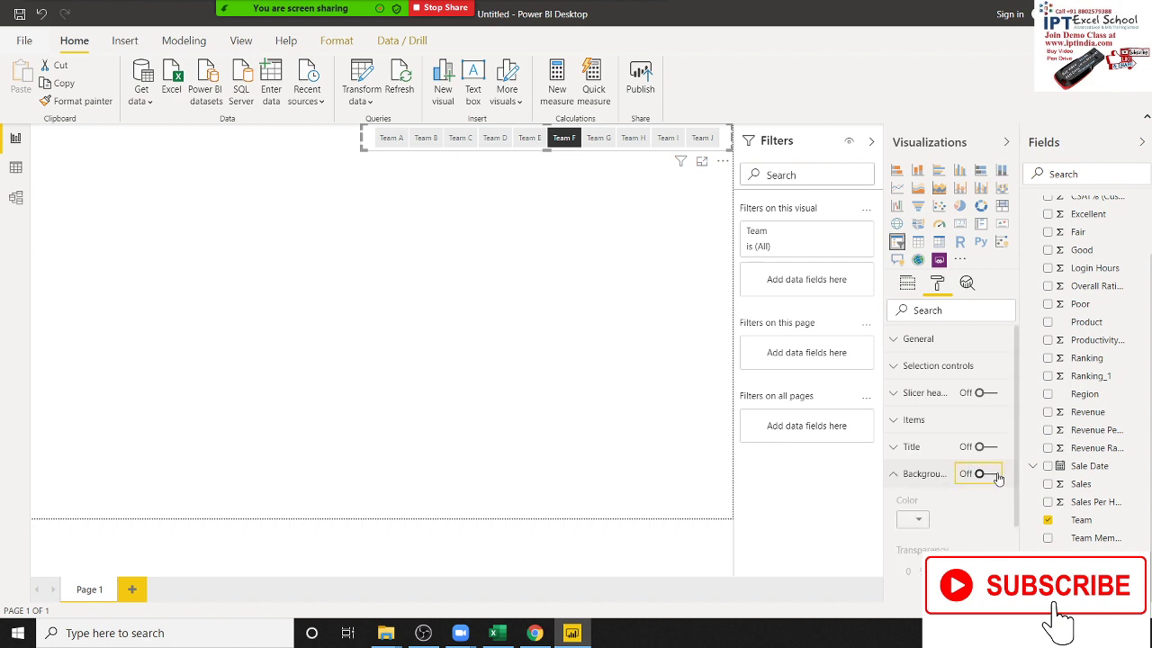
left_click(984, 478)
left_click(916, 520)
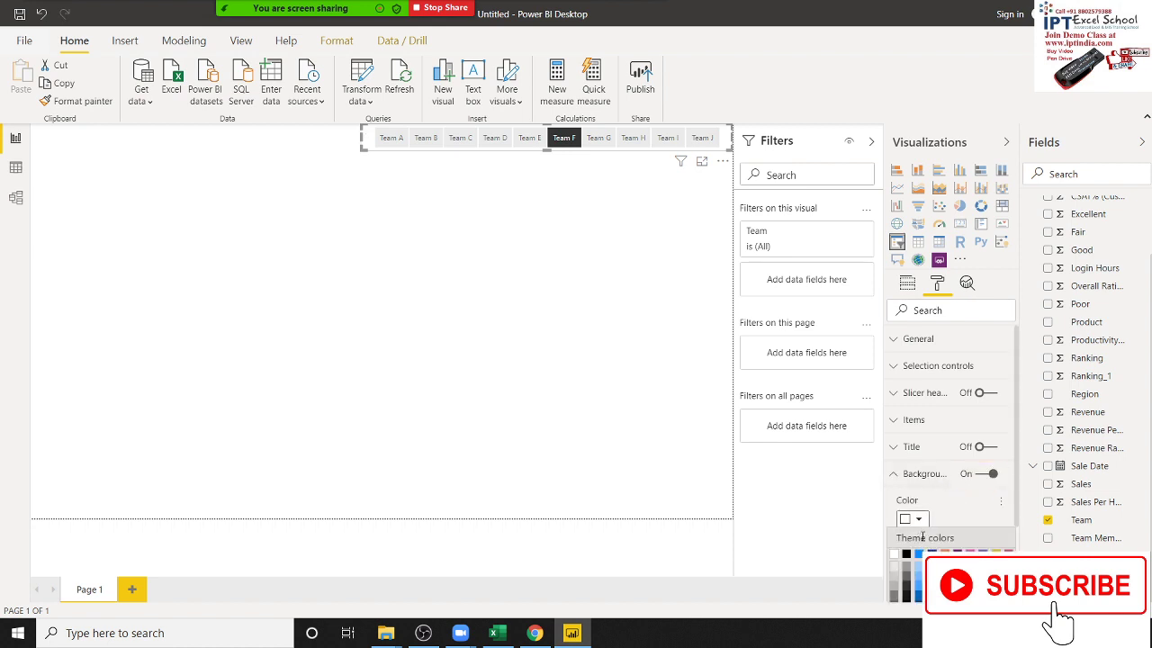
left_click(918, 559)
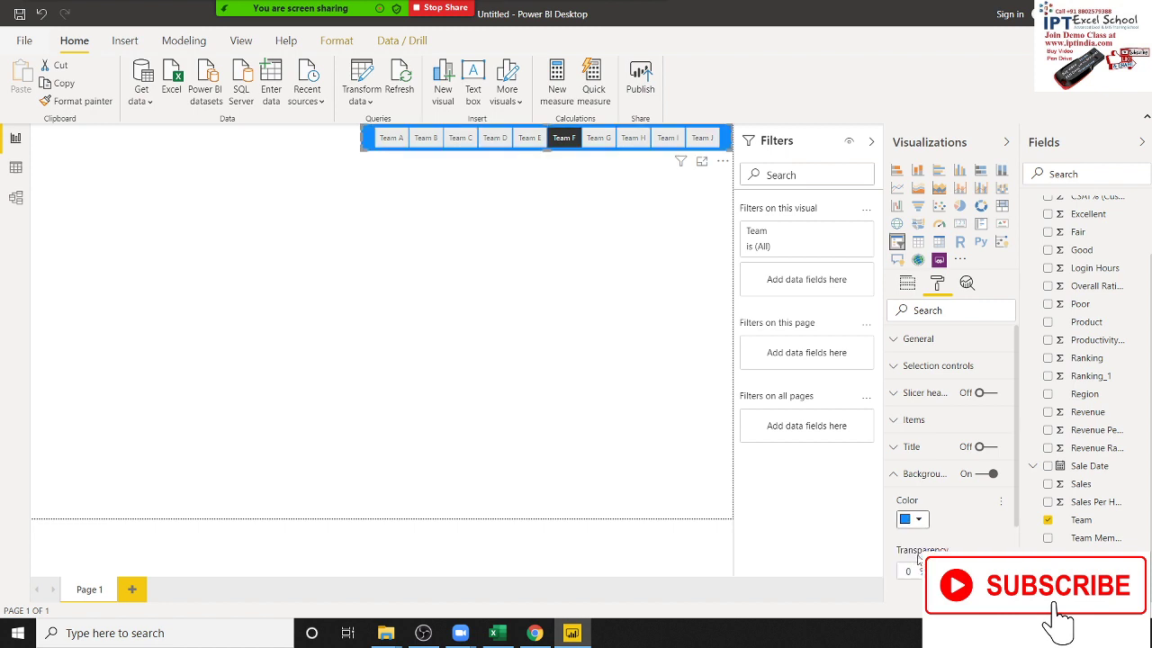
left_click(486, 239)
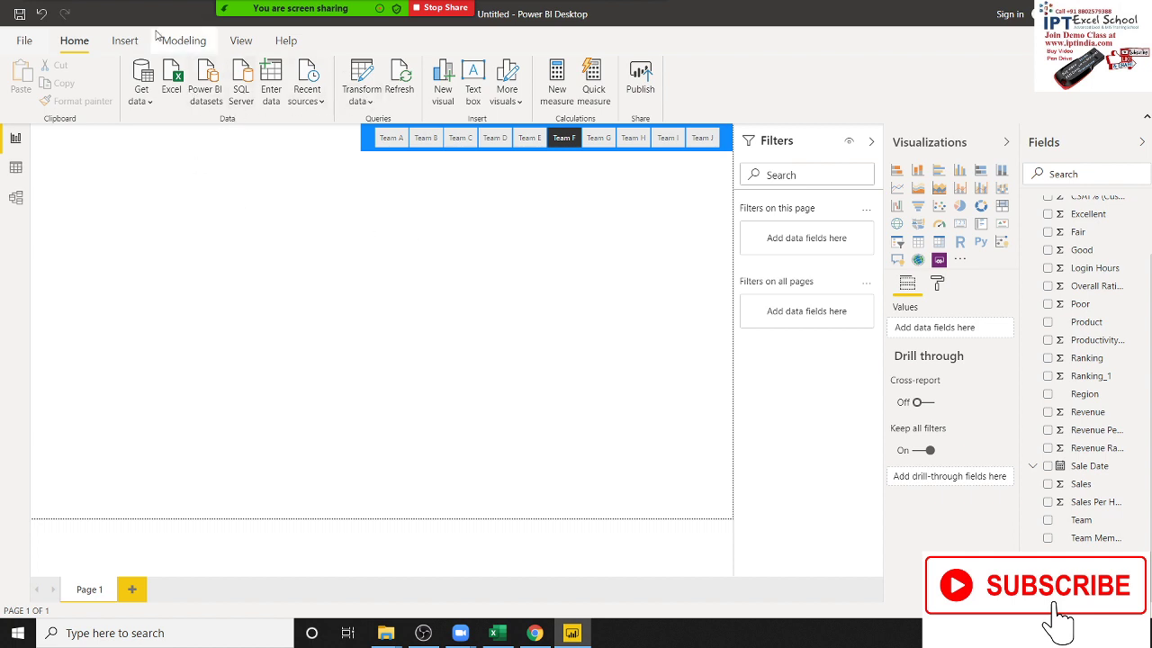
- Insert a text box and set its font size to 32
left_click(126, 40)
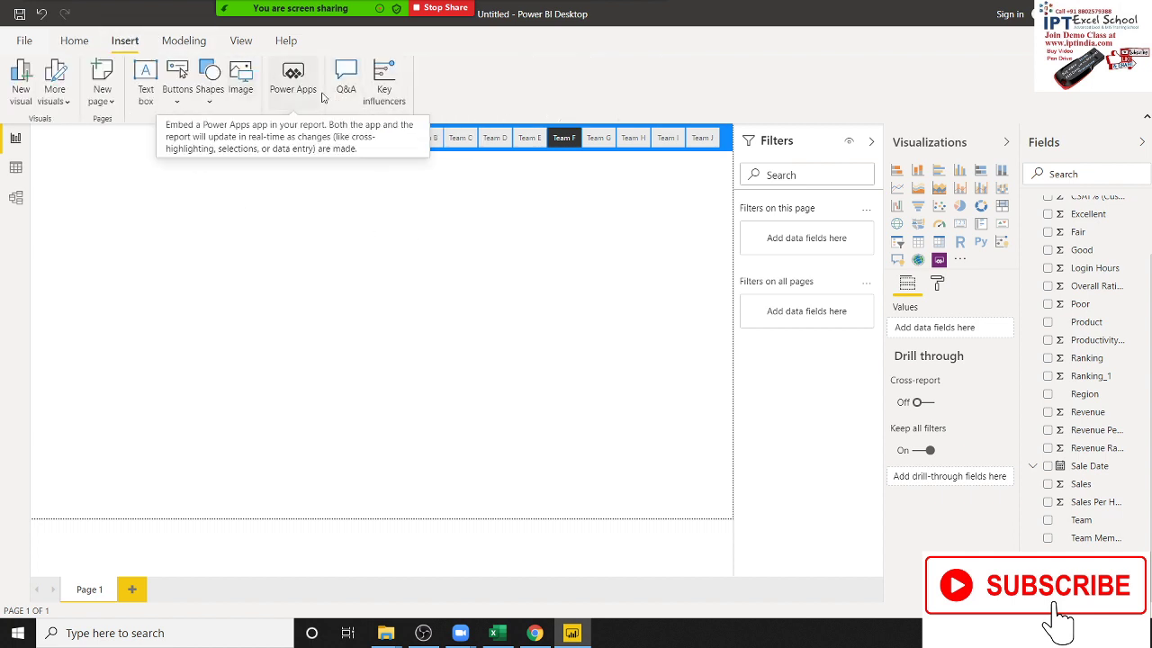
left_click(149, 95)
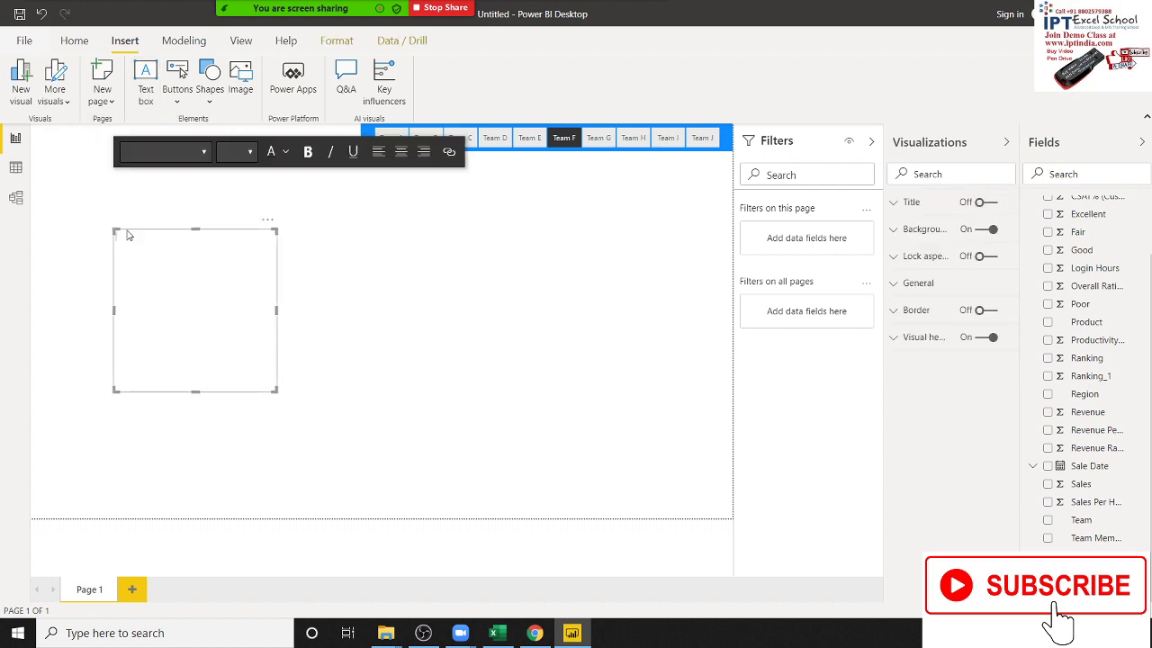
left_click(194, 253)
left_click(193, 253)
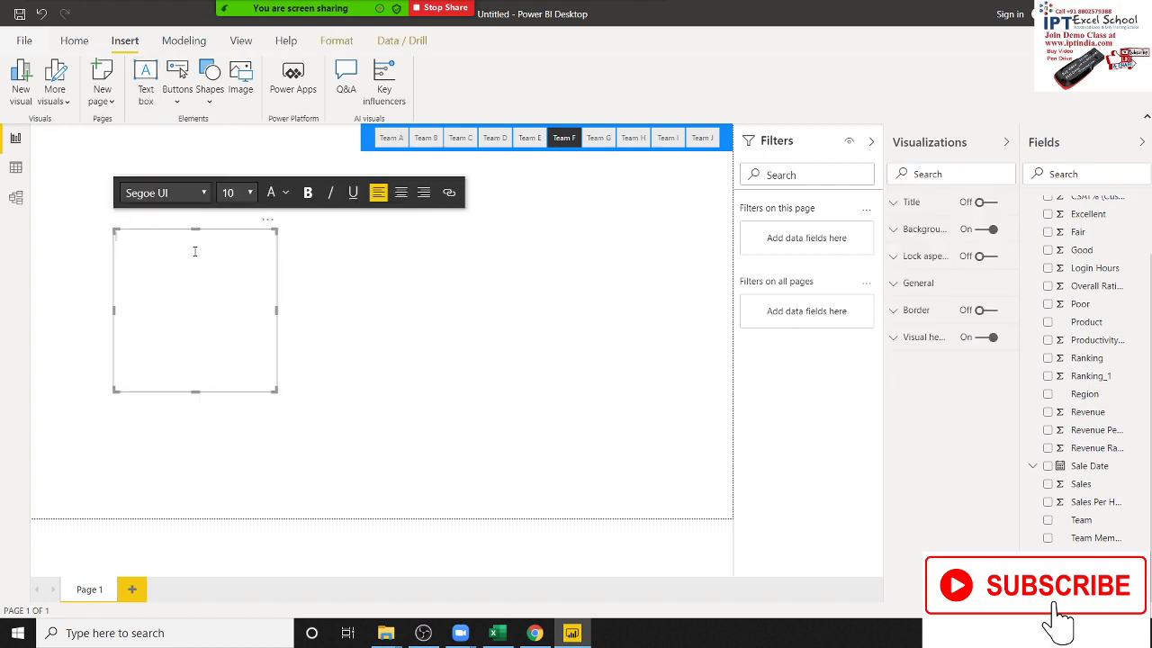
left_click(239, 196)
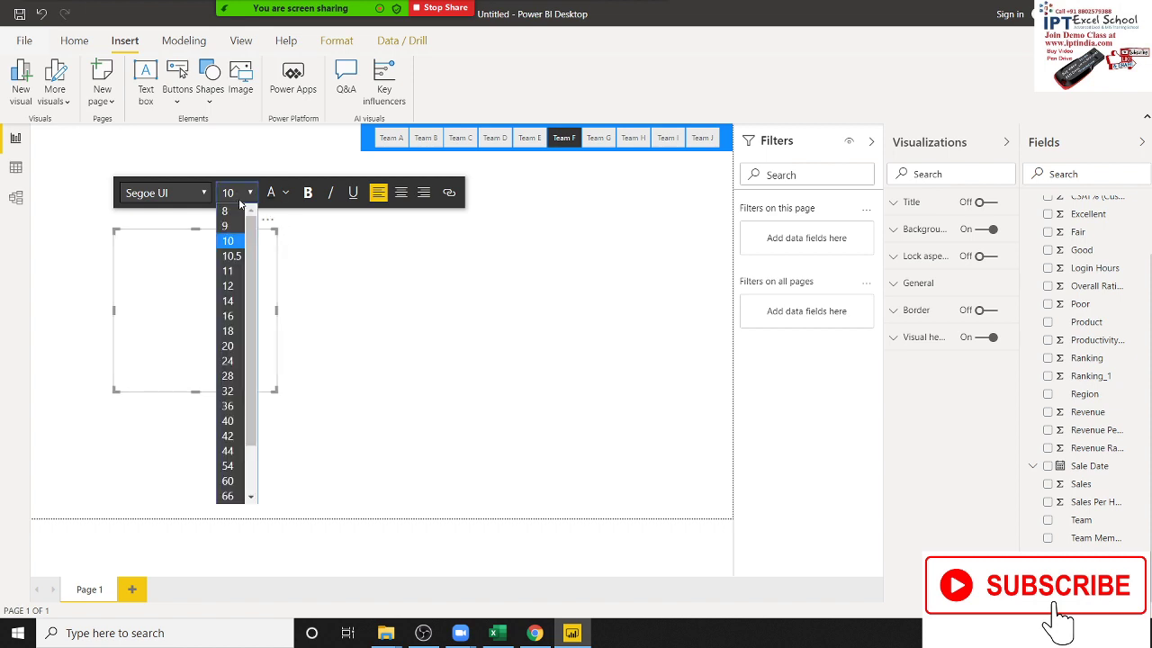
left_click(229, 390)
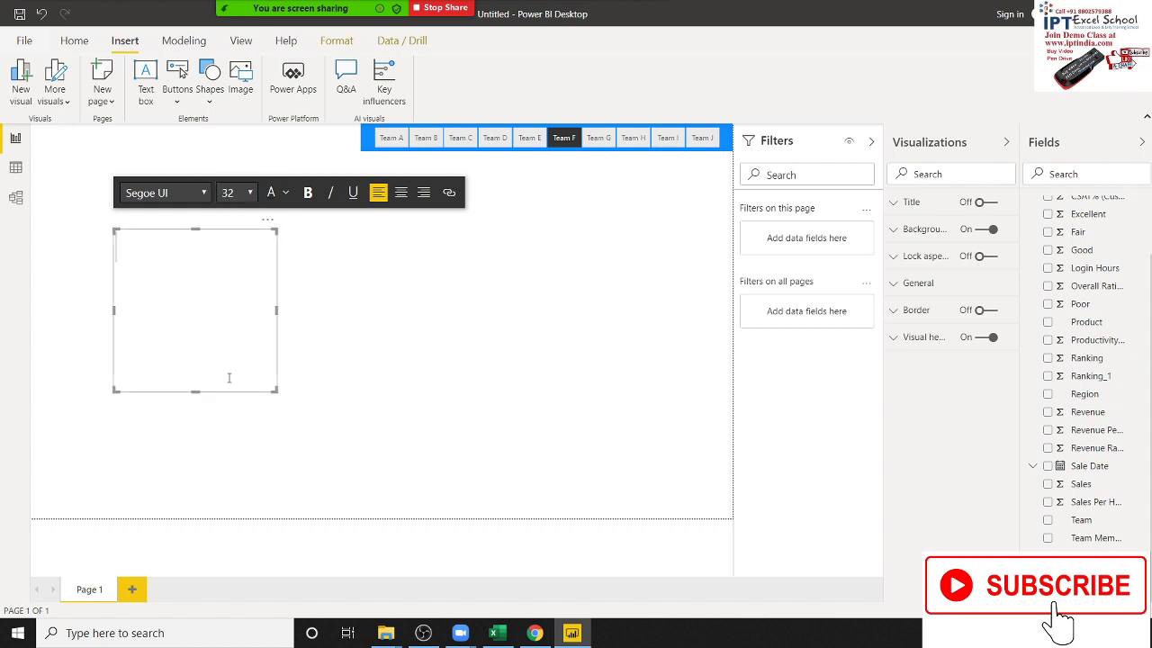
- Type 'Team Performance Report' and resize the box so the title fits one line
type("Te")
type("amF")
key("BackSpace")
type("Perf")
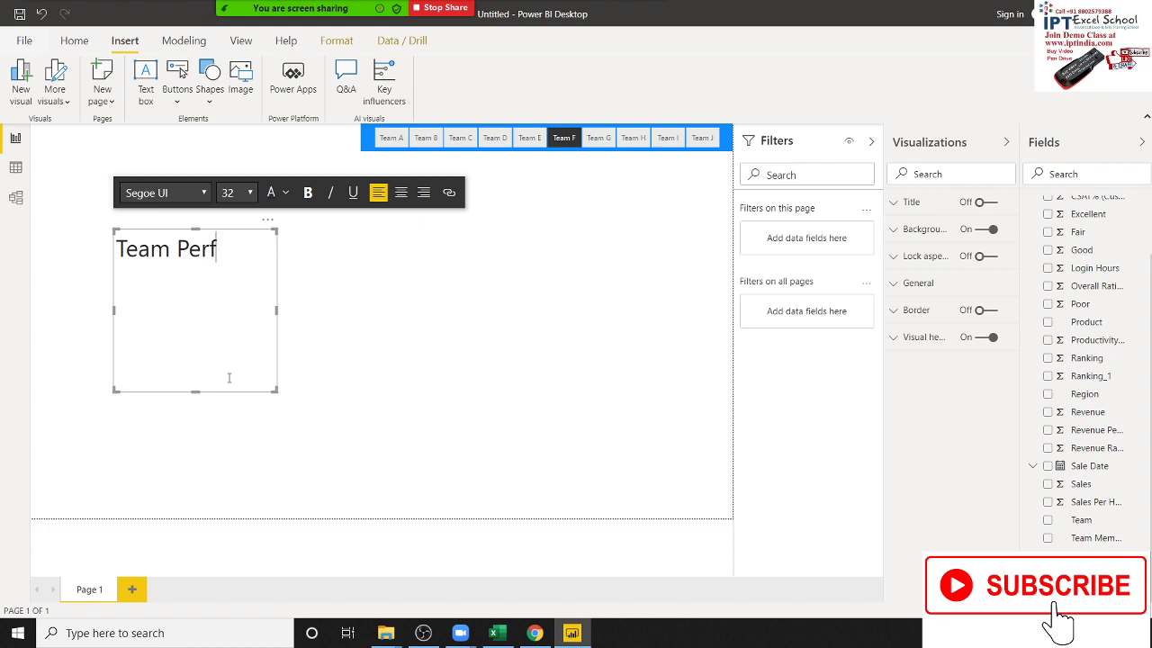
type("orma")
type("nce R")
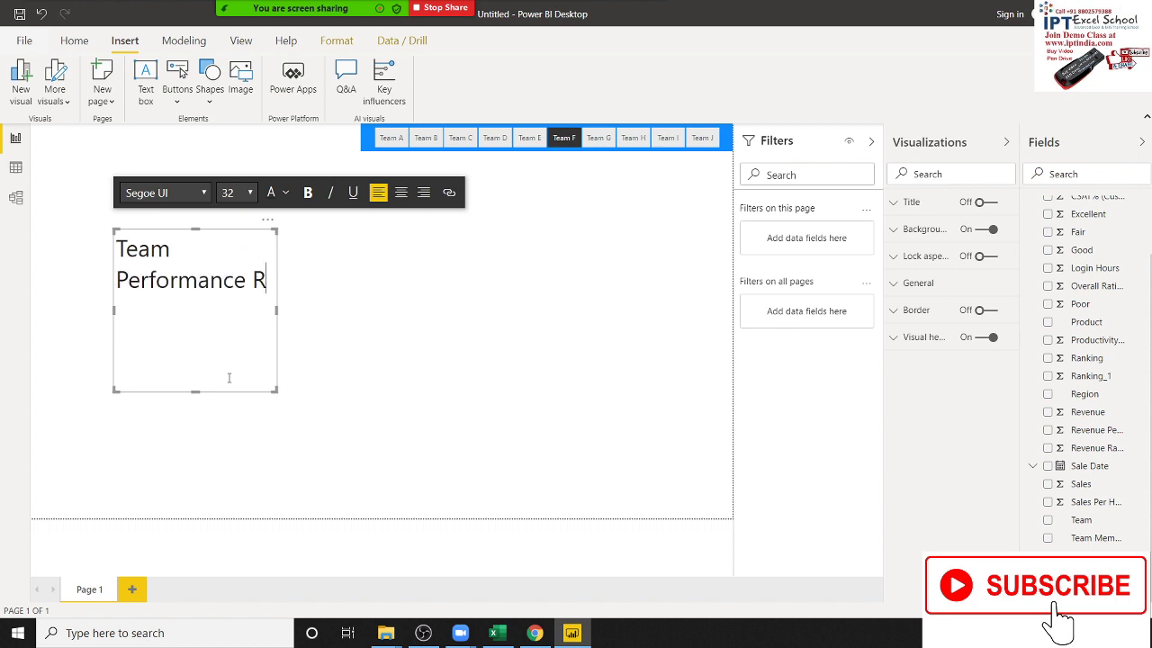
type("eport")
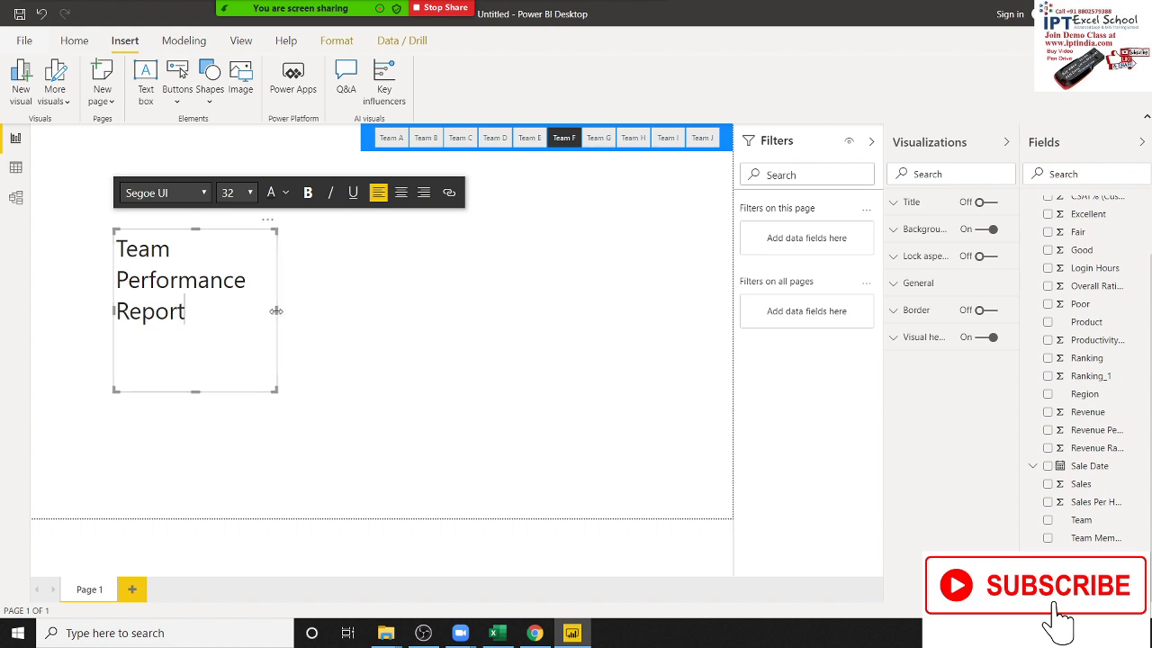
left_click_drag(278, 311, 482, 304)
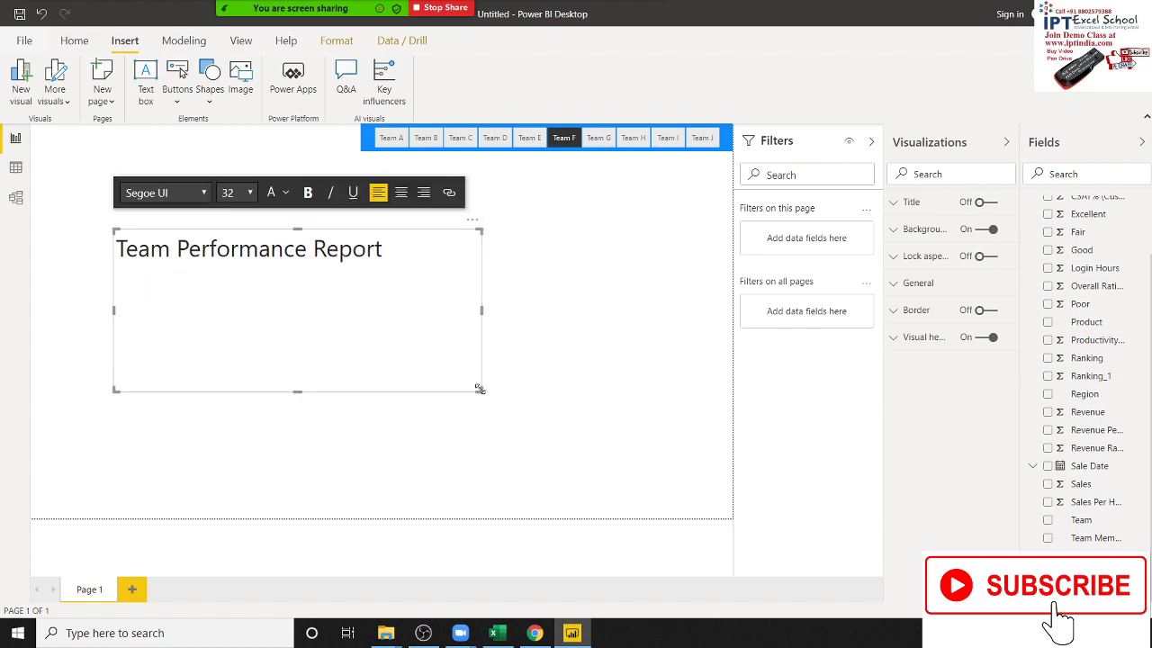
left_click_drag(482, 389, 402, 273)
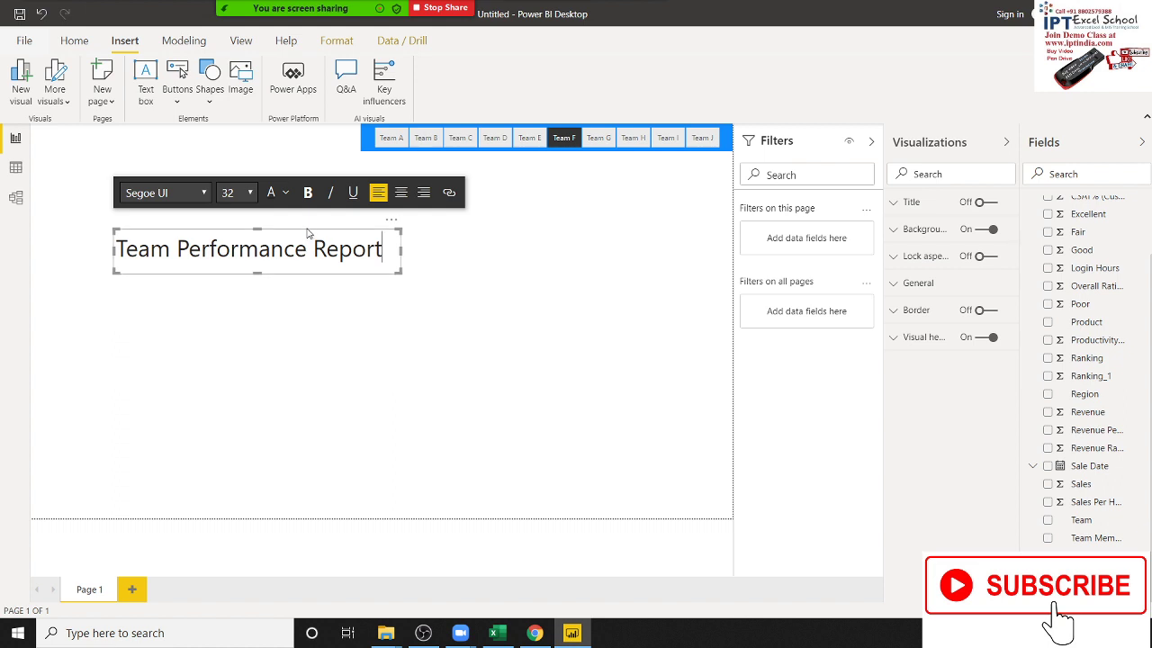
left_click_drag(383, 248, 175, 249)
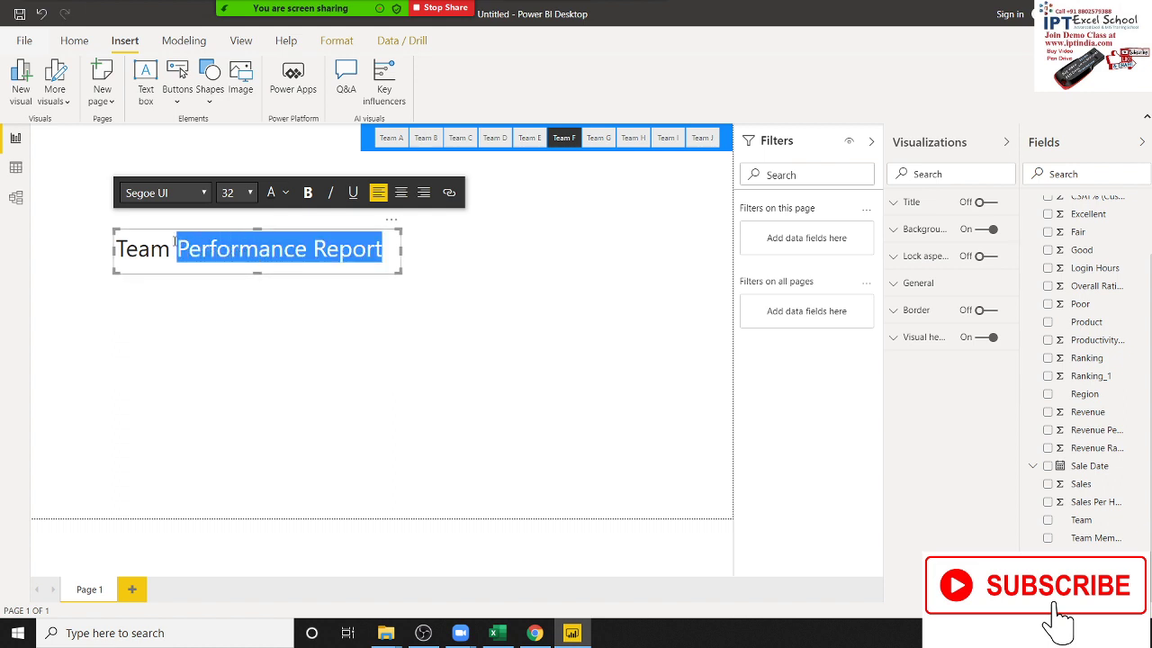
key("Escape")
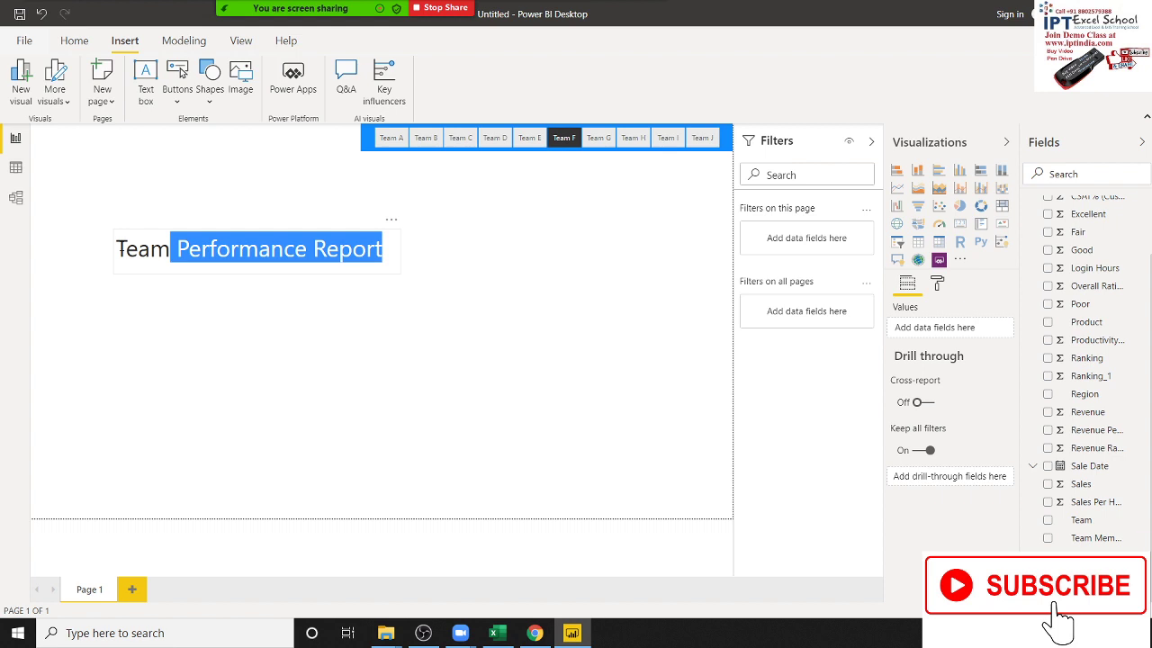
left_click_drag(119, 250, 121, 249)
key("Right")
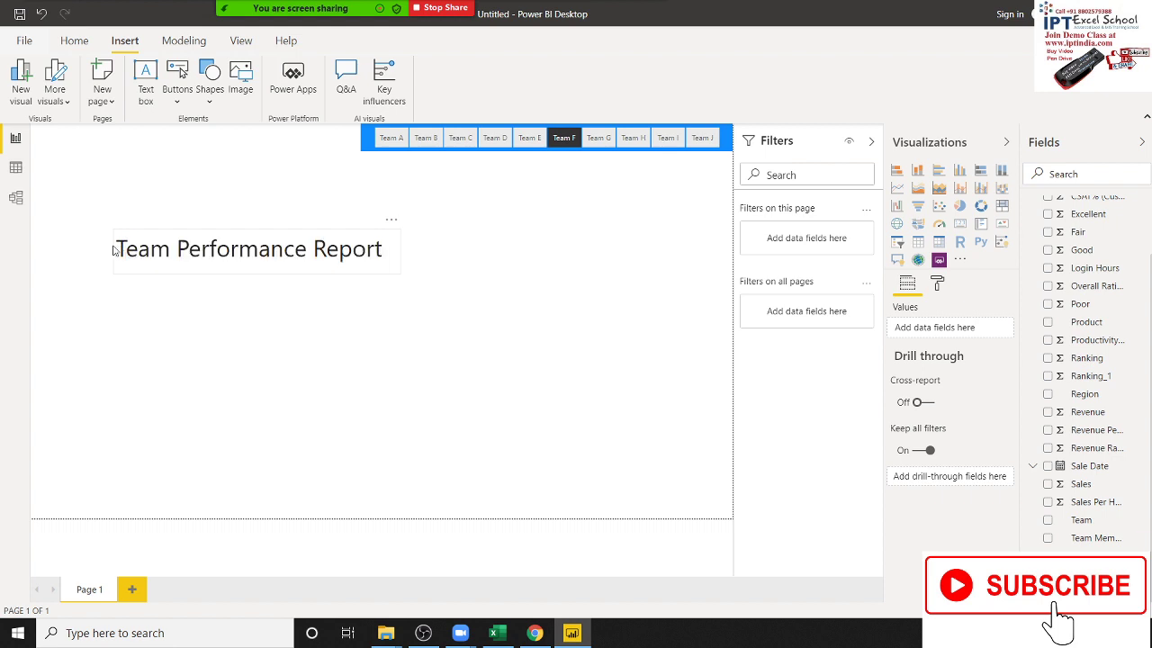
- Make the title text bold and underlined, widening the box slightly
triple_click(144, 245)
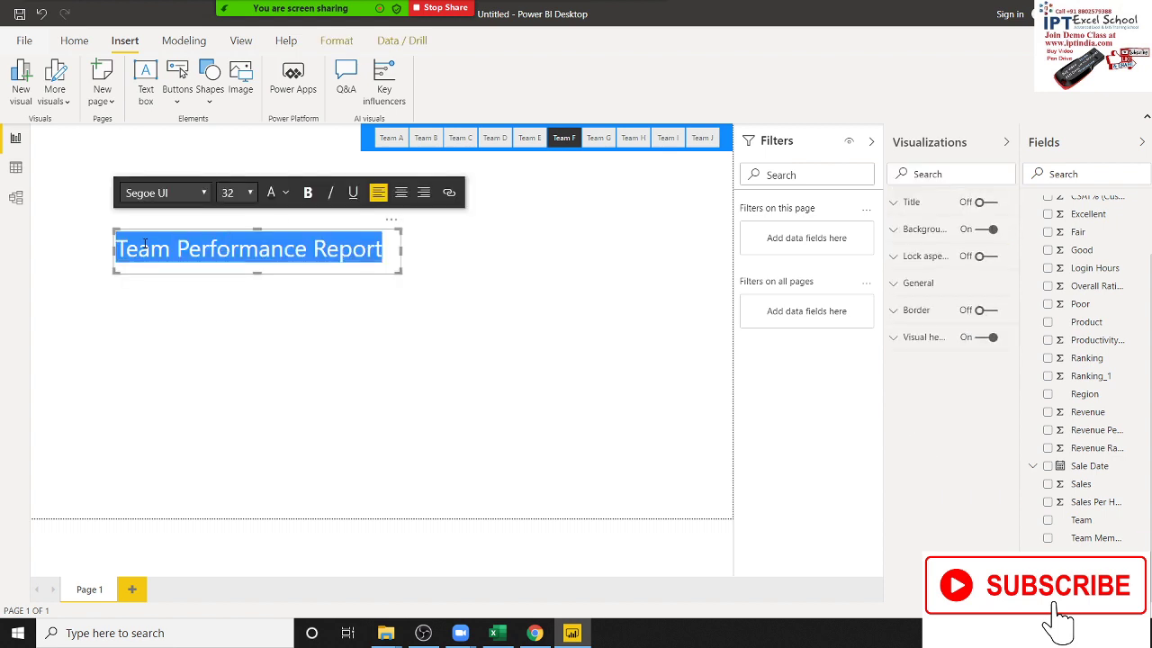
left_click(308, 193)
left_click(353, 193)
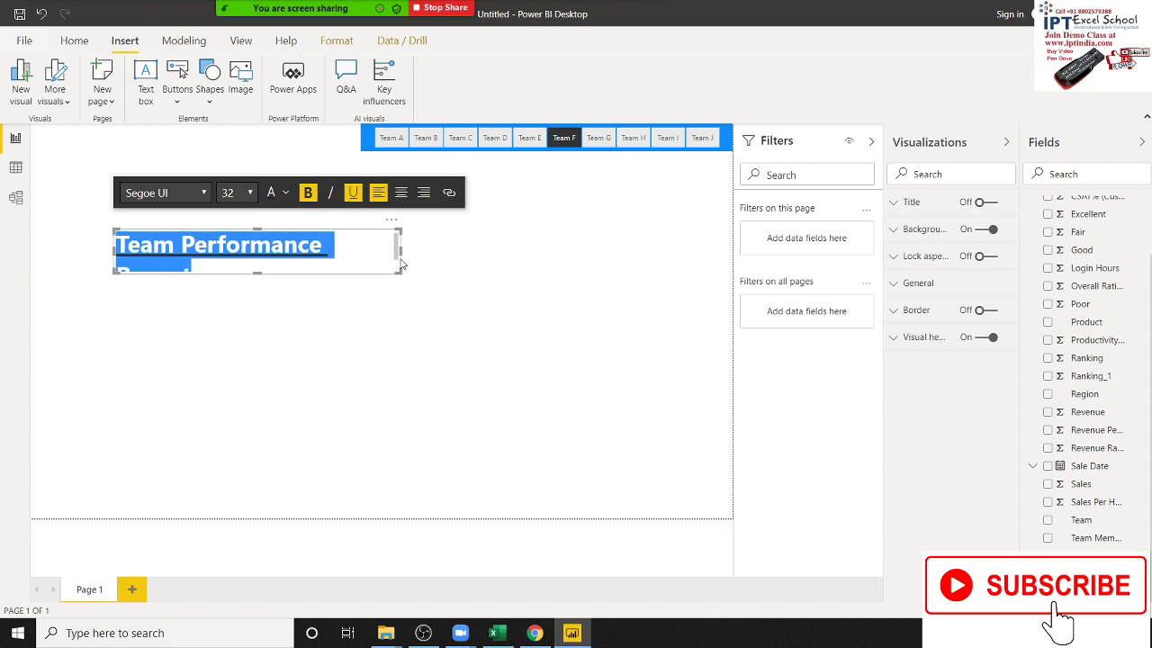
left_click_drag(400, 252, 420, 250)
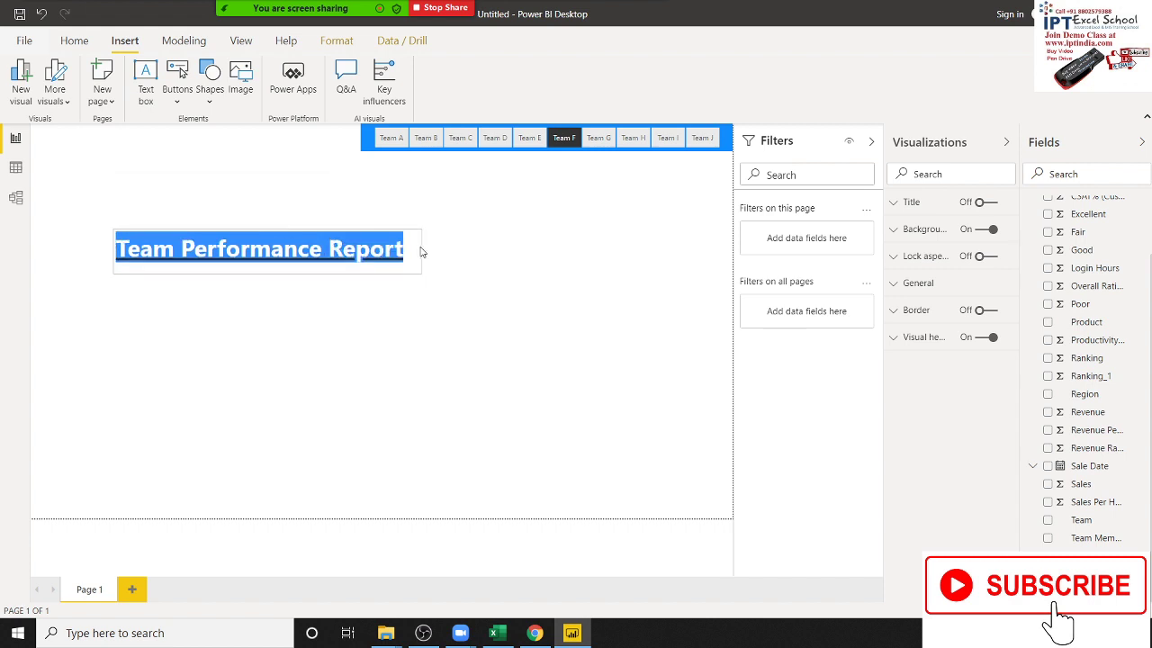
left_click(279, 221)
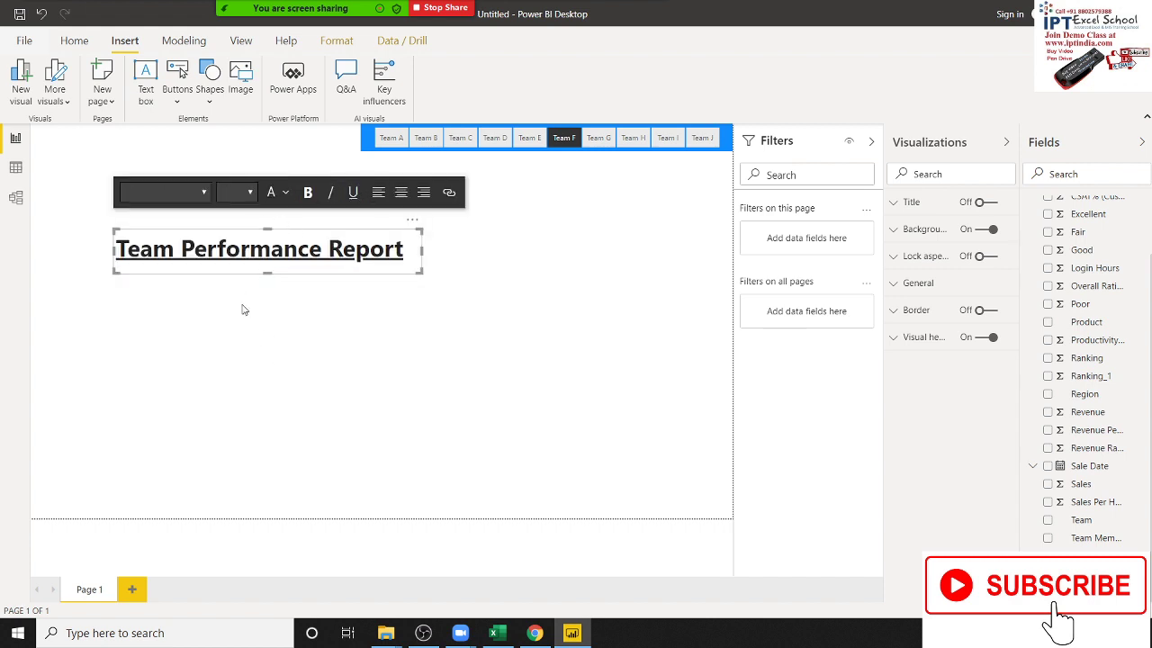
- Move the title box to the page's top-left corner and toggle its Background setting
left_click(234, 276)
left_click(239, 278)
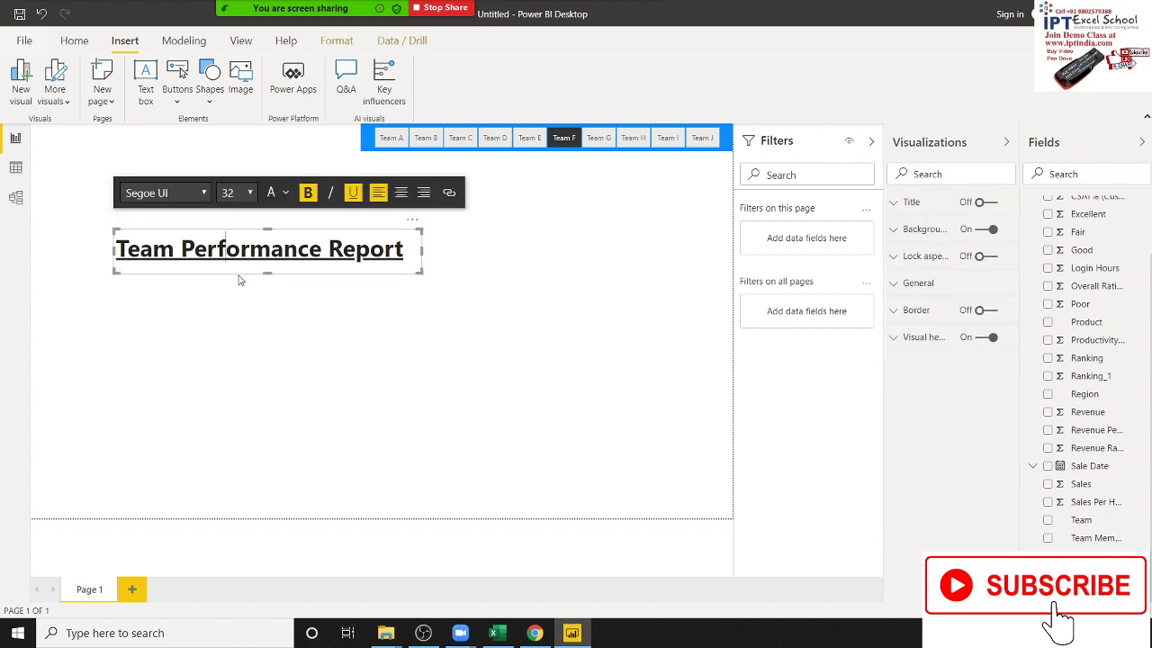
left_click(159, 270)
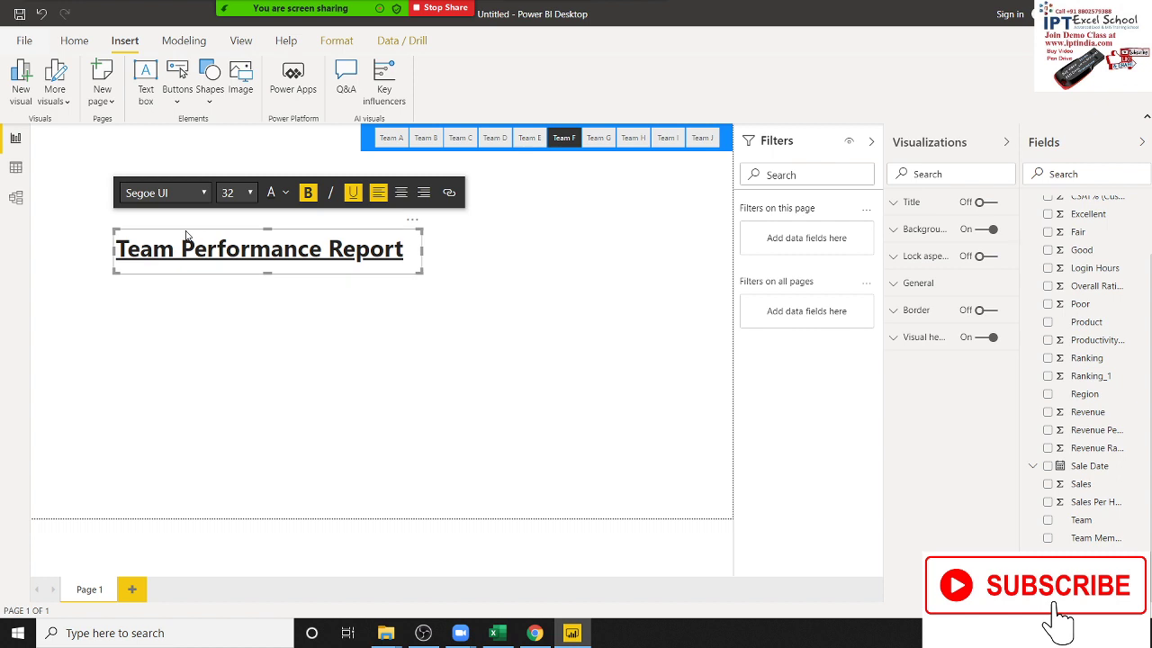
left_click_drag(184, 230, 123, 129)
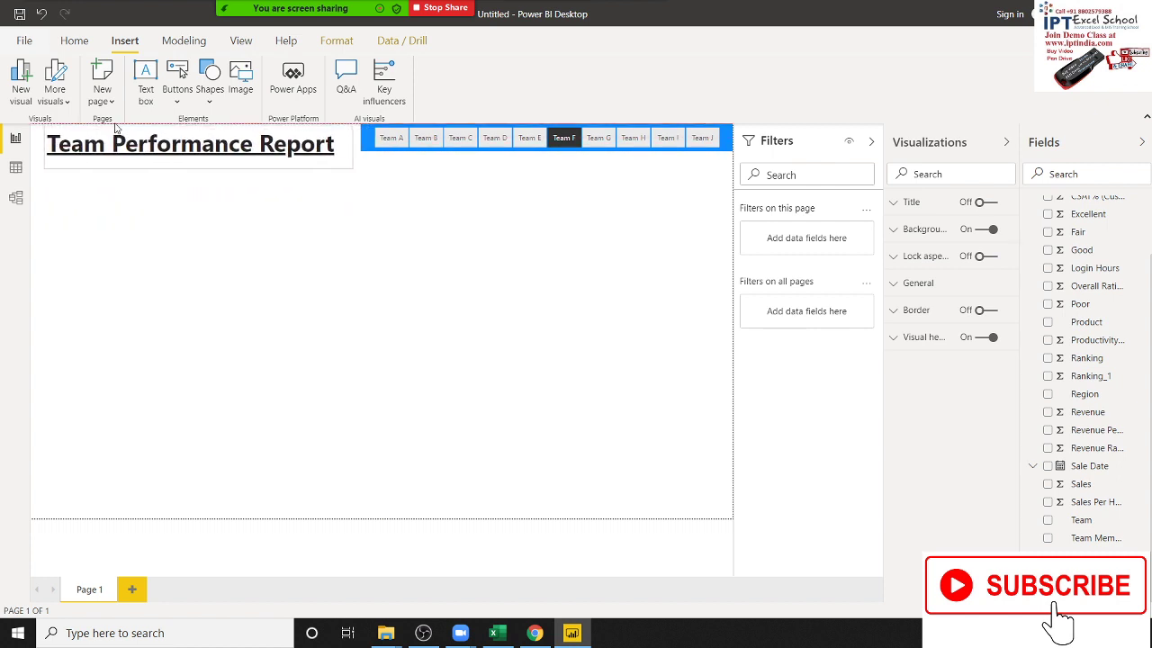
left_click_drag(123, 128, 113, 128)
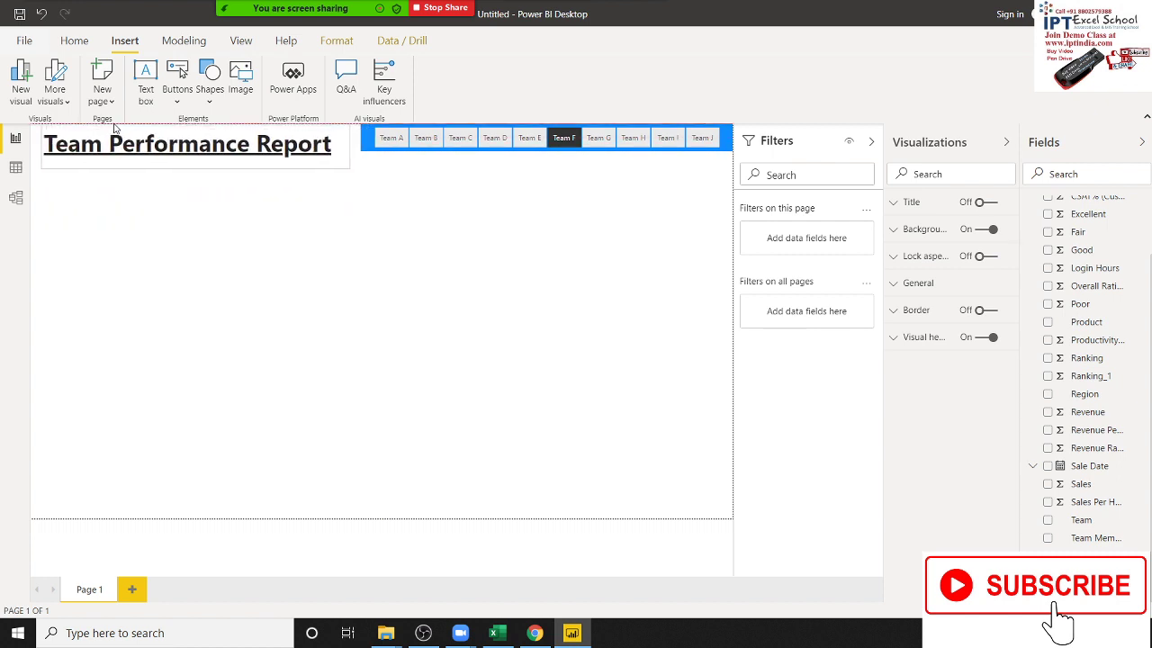
left_click(984, 230)
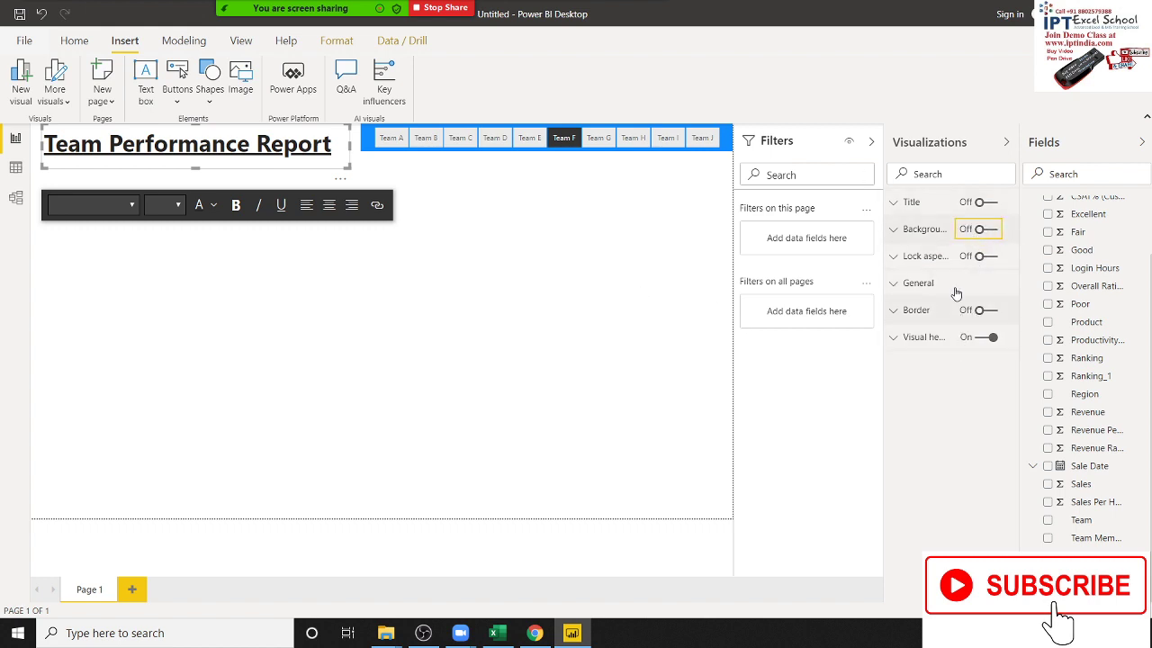
left_click(375, 230)
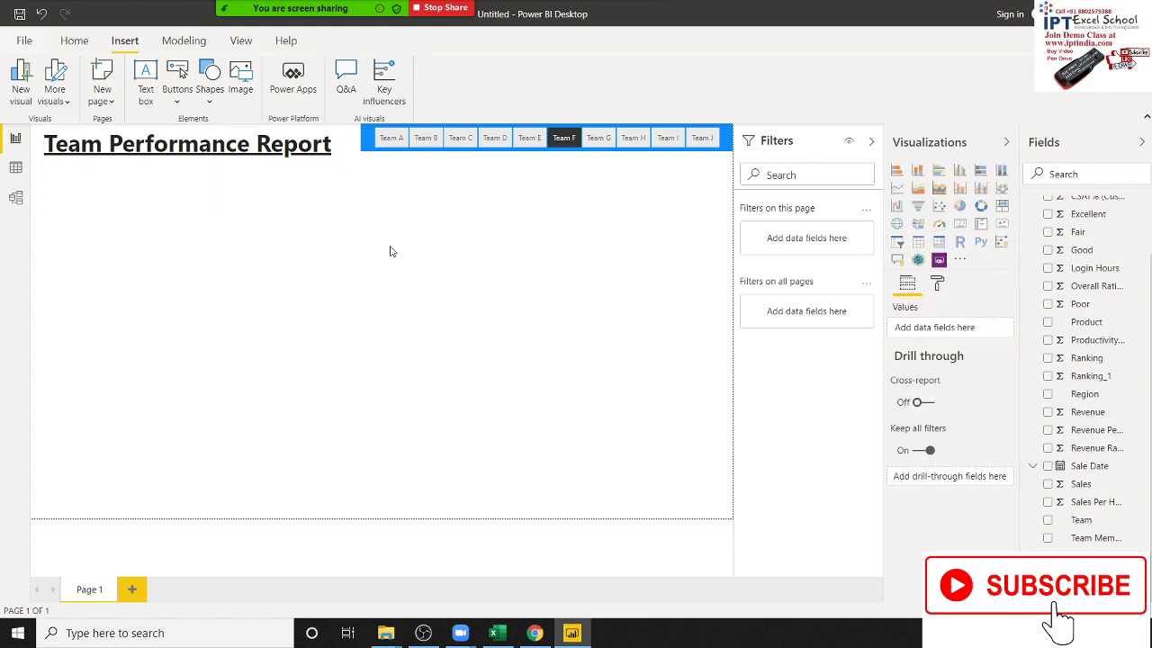
left_click(346, 168)
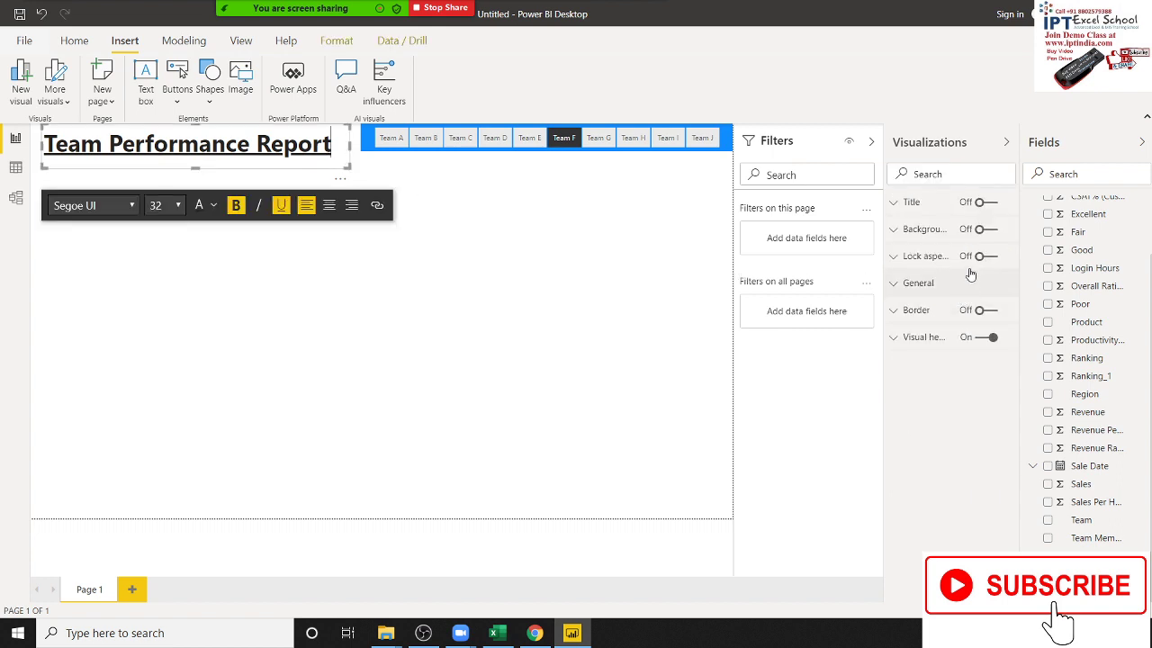
left_click(992, 233)
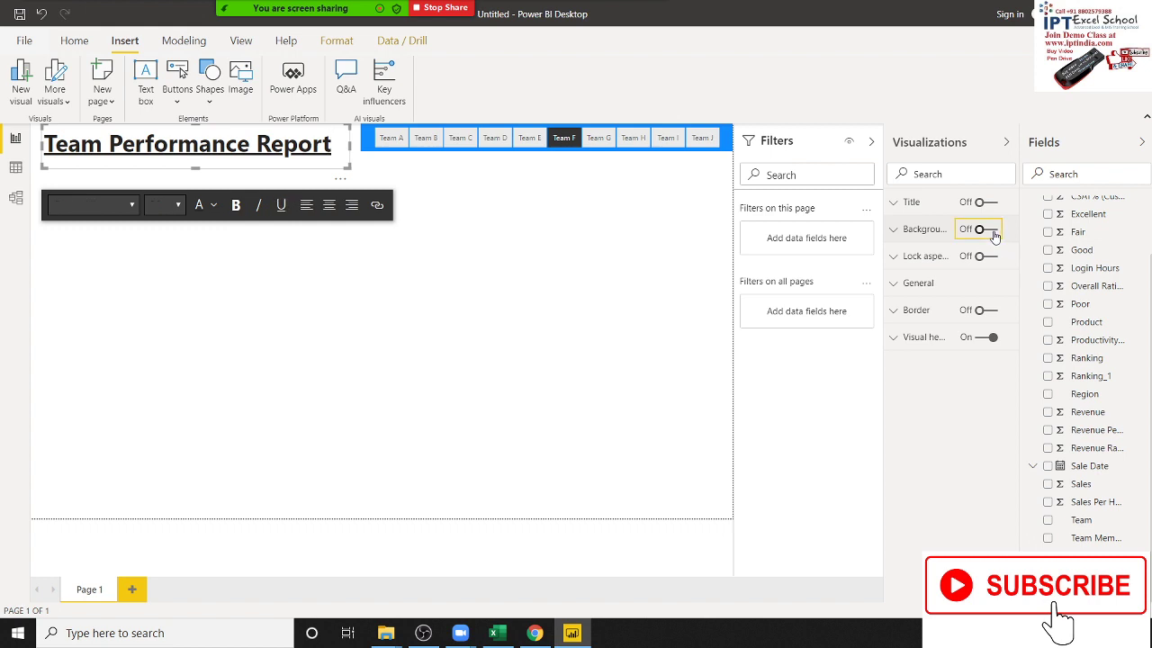
- Give the title box a dark blue background and recolour the title text white
left_click(935, 235)
left_click(922, 280)
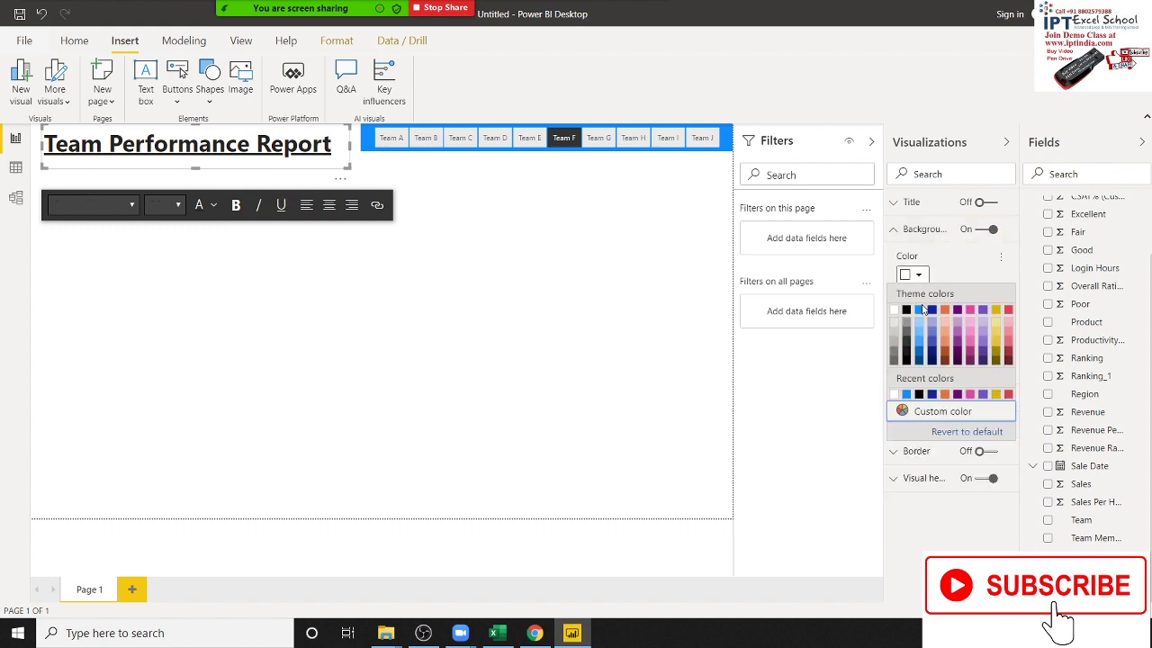
left_click(934, 315)
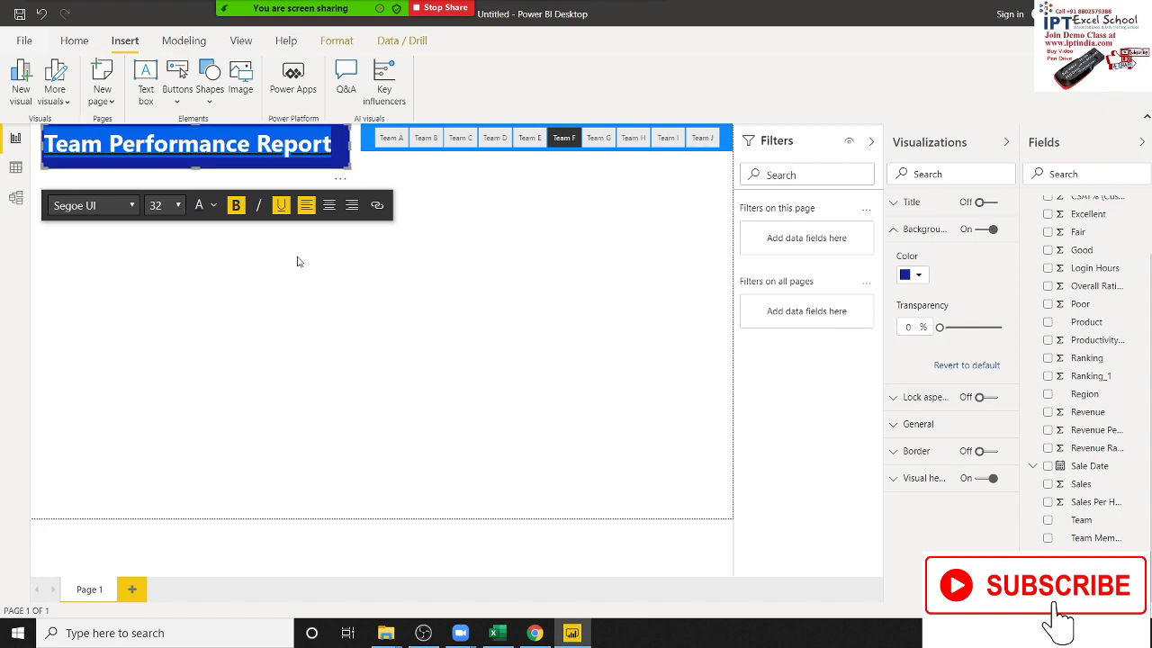
left_click(213, 207)
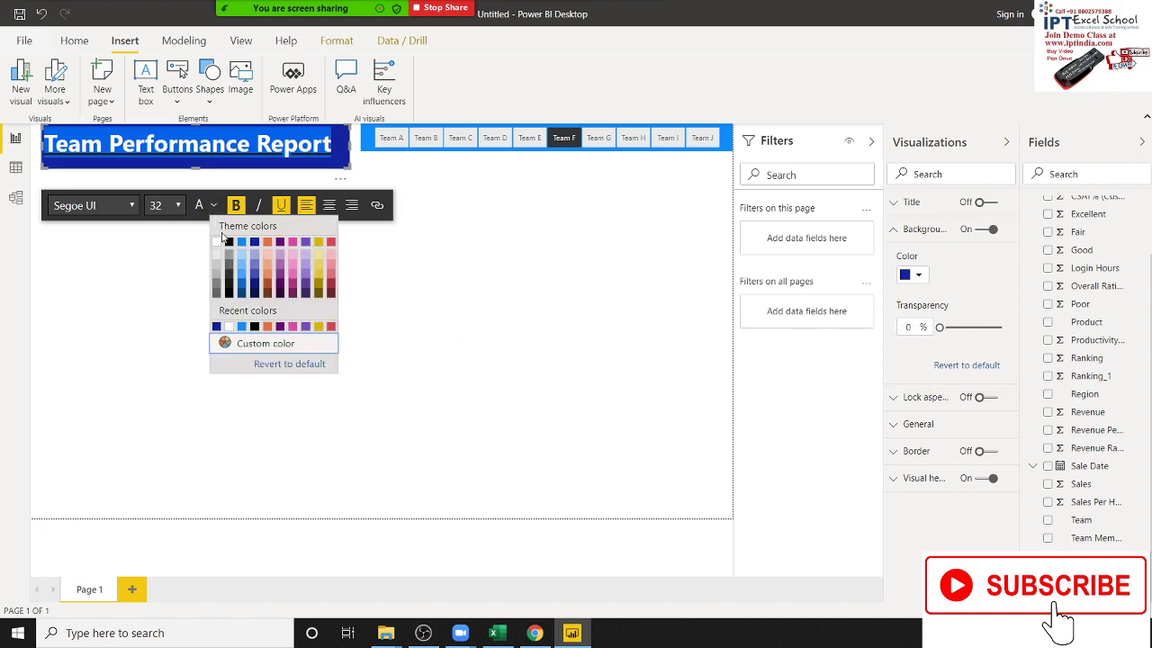
left_click(216, 243)
left_click(210, 257)
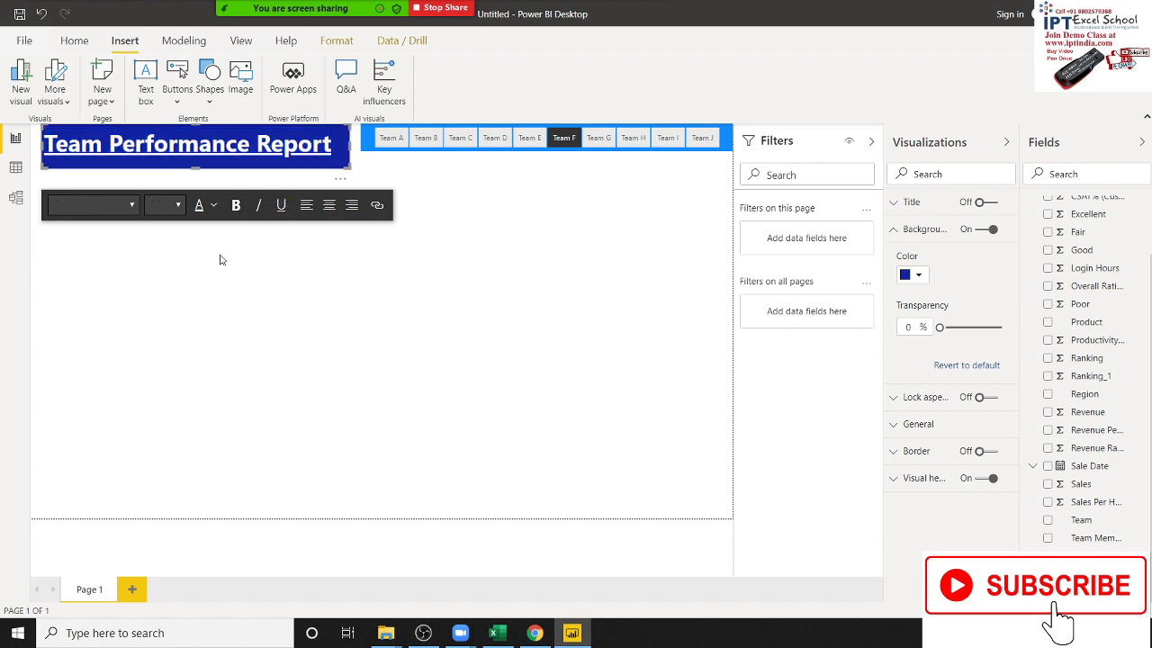
- Reshape the title box shorter and wider, and reduce the title font to 28
left_click(347, 164)
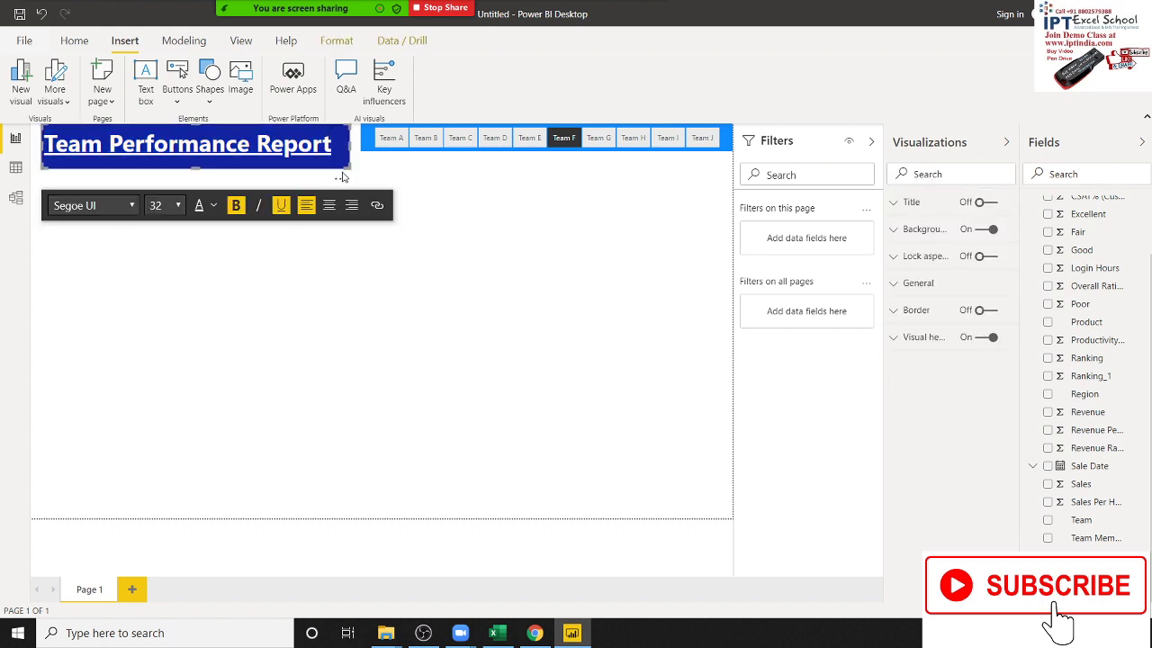
left_click_drag(349, 164, 354, 159)
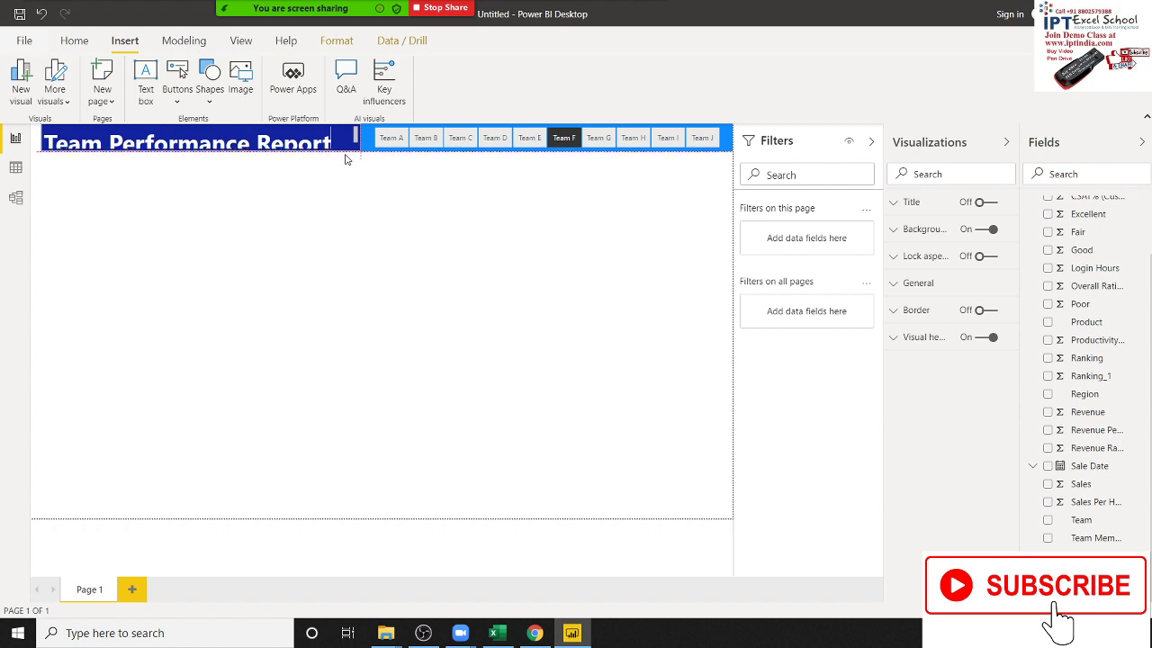
left_click(354, 162)
left_click(326, 142)
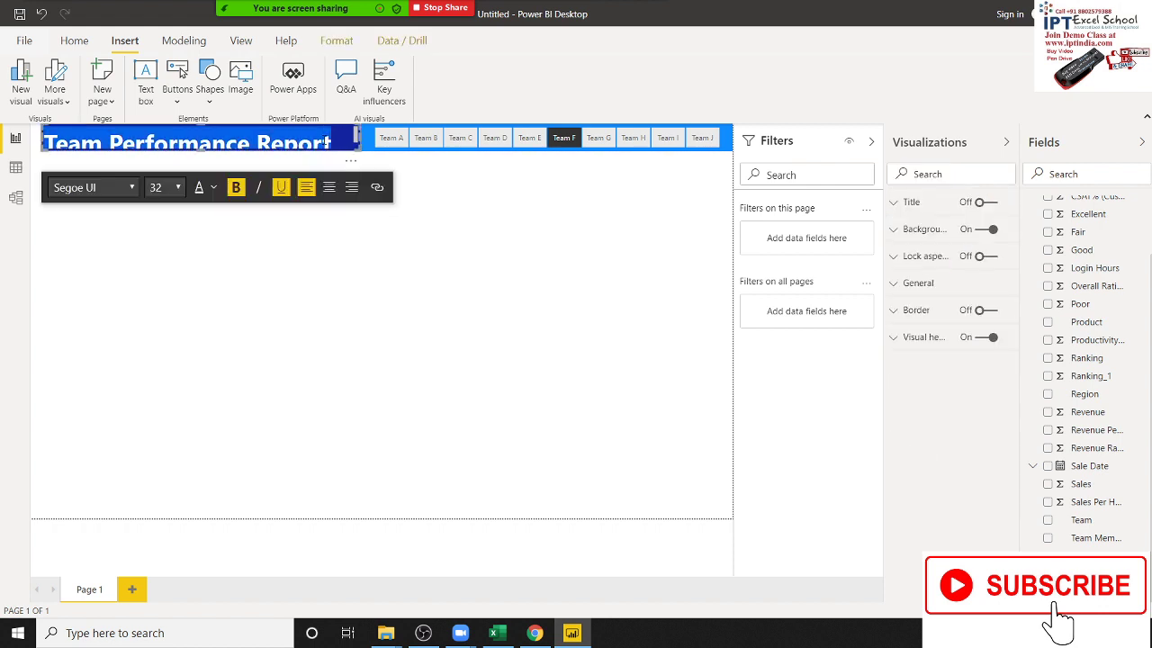
left_click(176, 189)
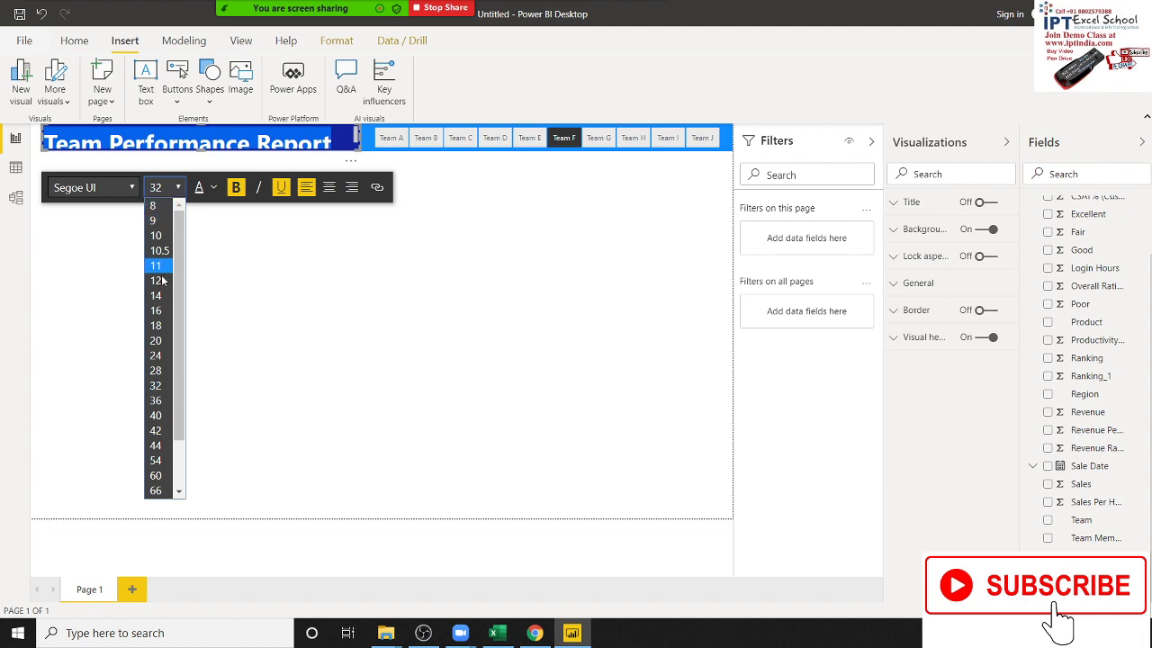
left_click(155, 371)
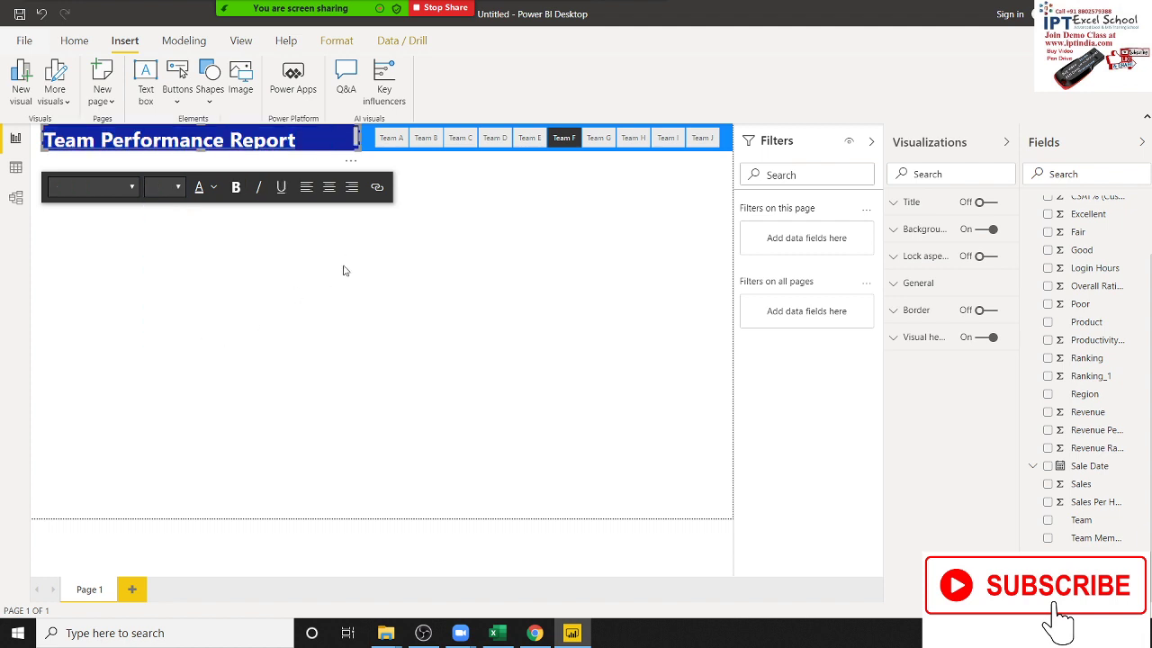
left_click(412, 274)
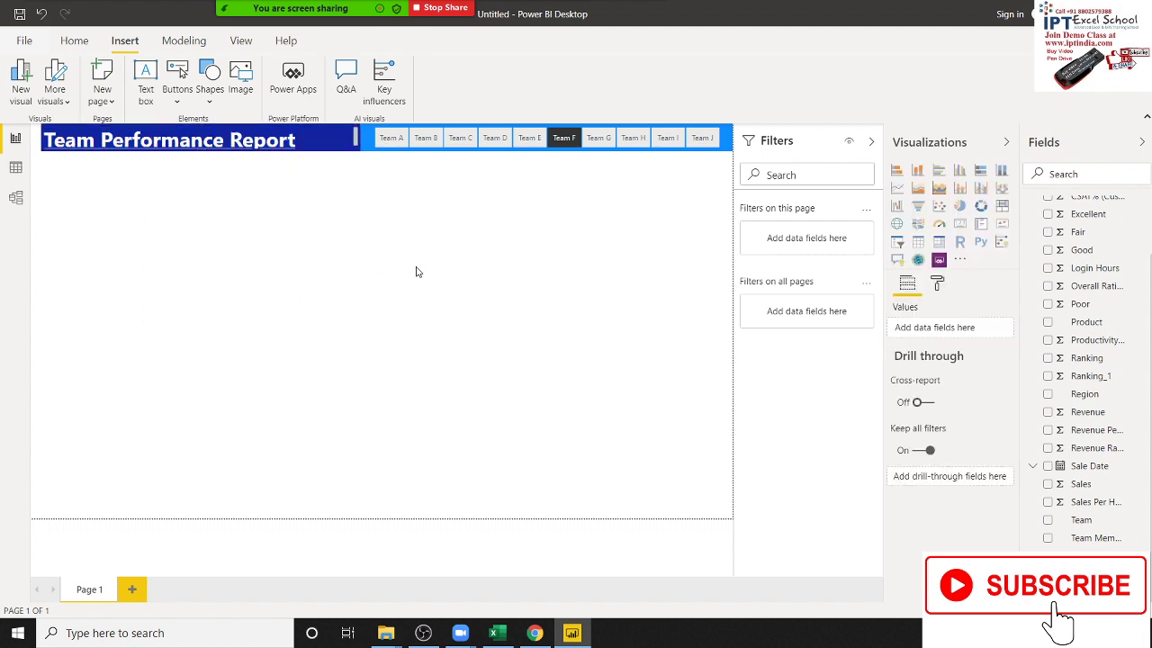
- Add a card below the title banner using the Team field, displaying Team F
left_click(960, 223)
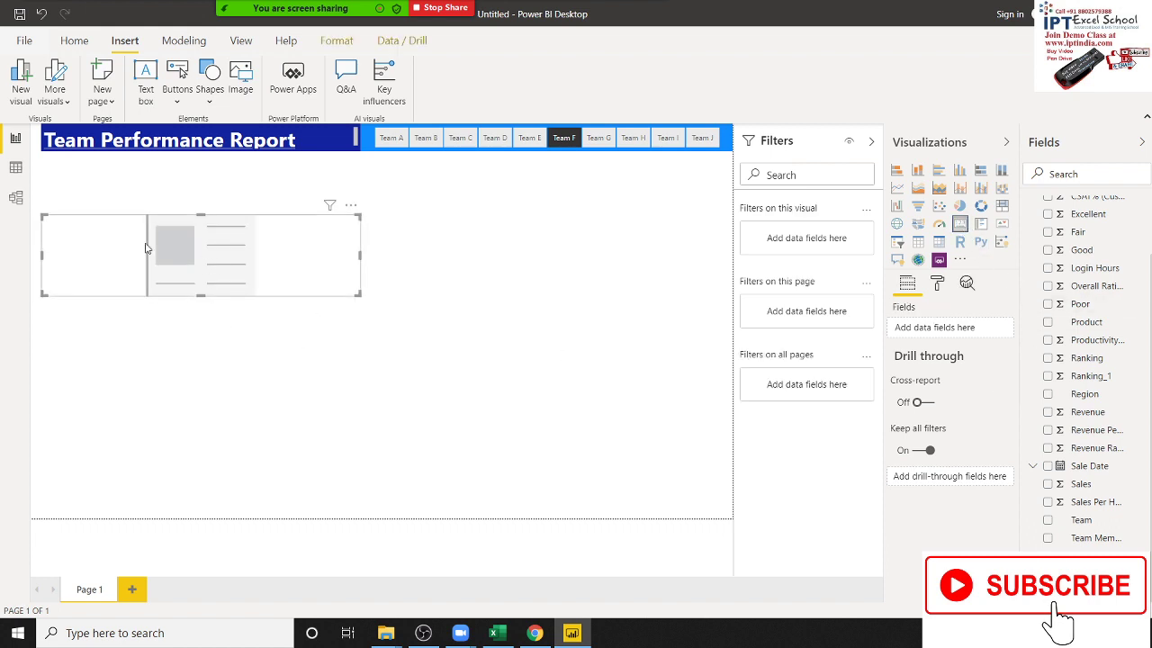
mouse_move(141, 263)
left_mouse_down()
mouse_move(130, 202)
mouse_move(133, 211)
left_mouse_up()
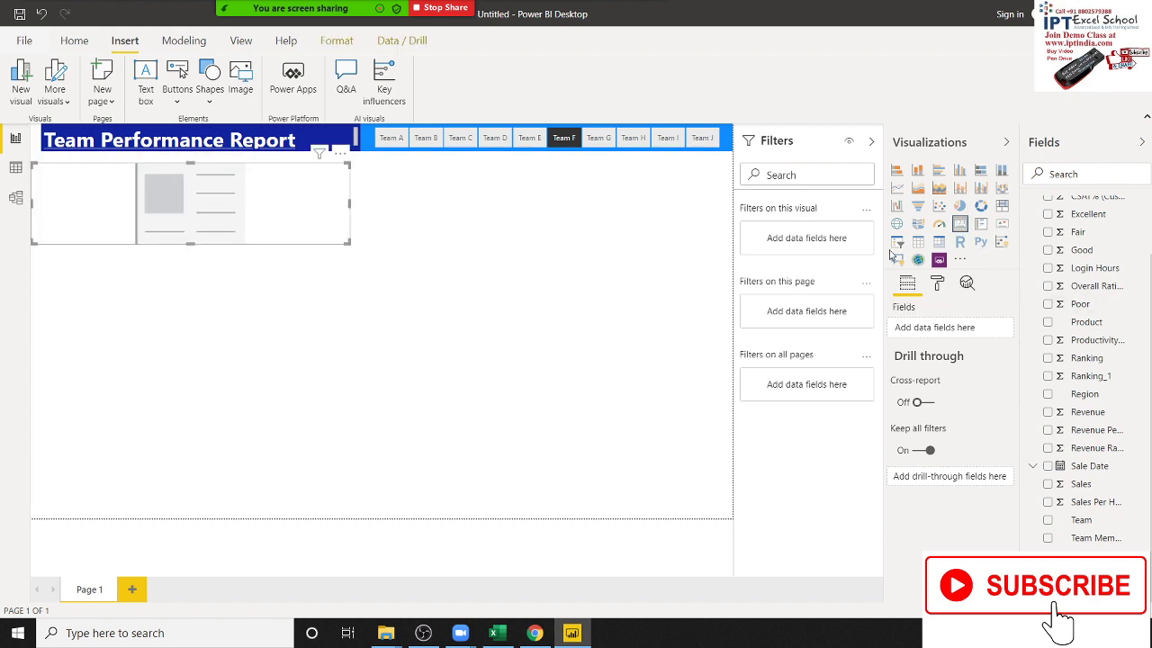
scroll(1118, 438, "up", 2)
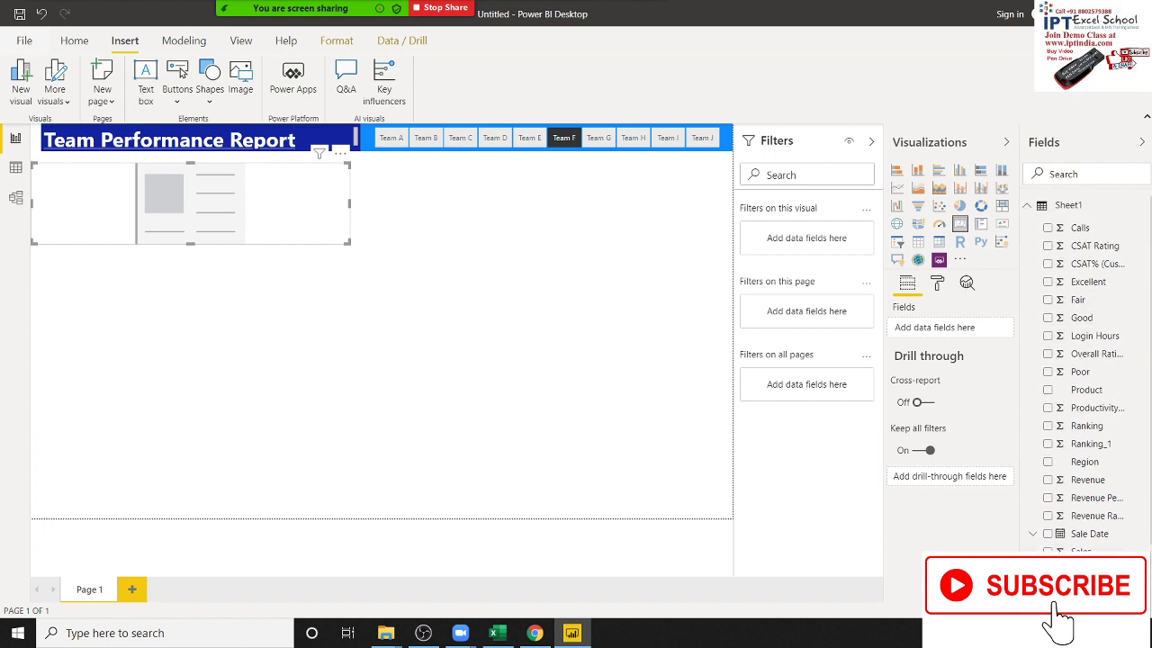
scroll(1119, 438, "down", 2)
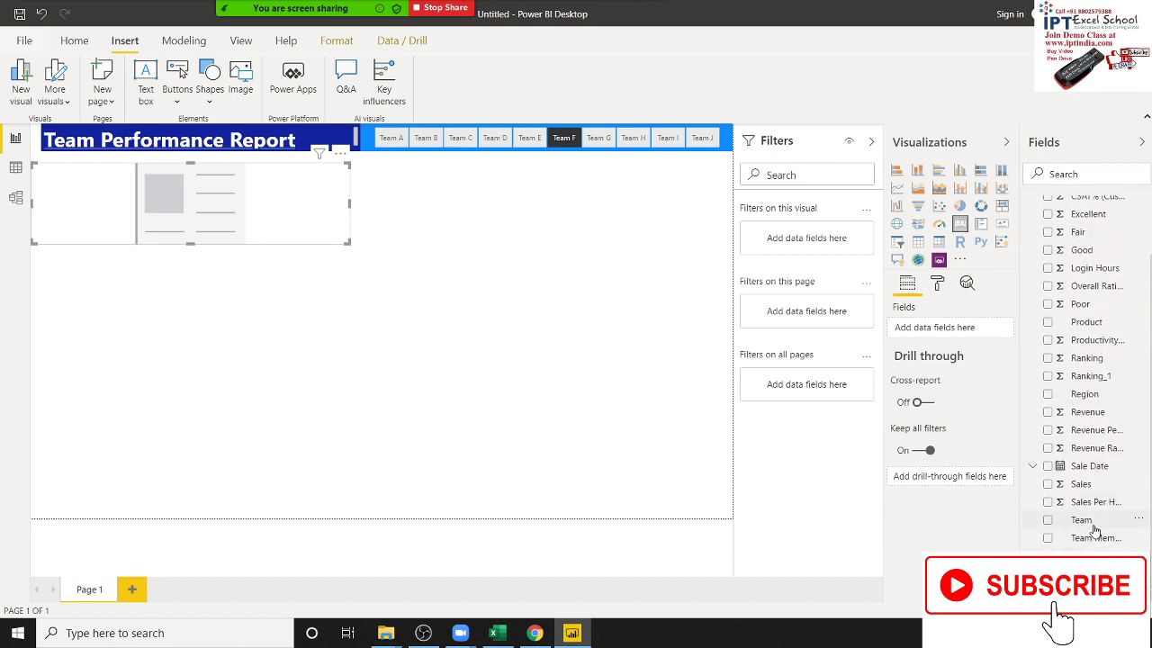
left_click_drag(1097, 523, 211, 225)
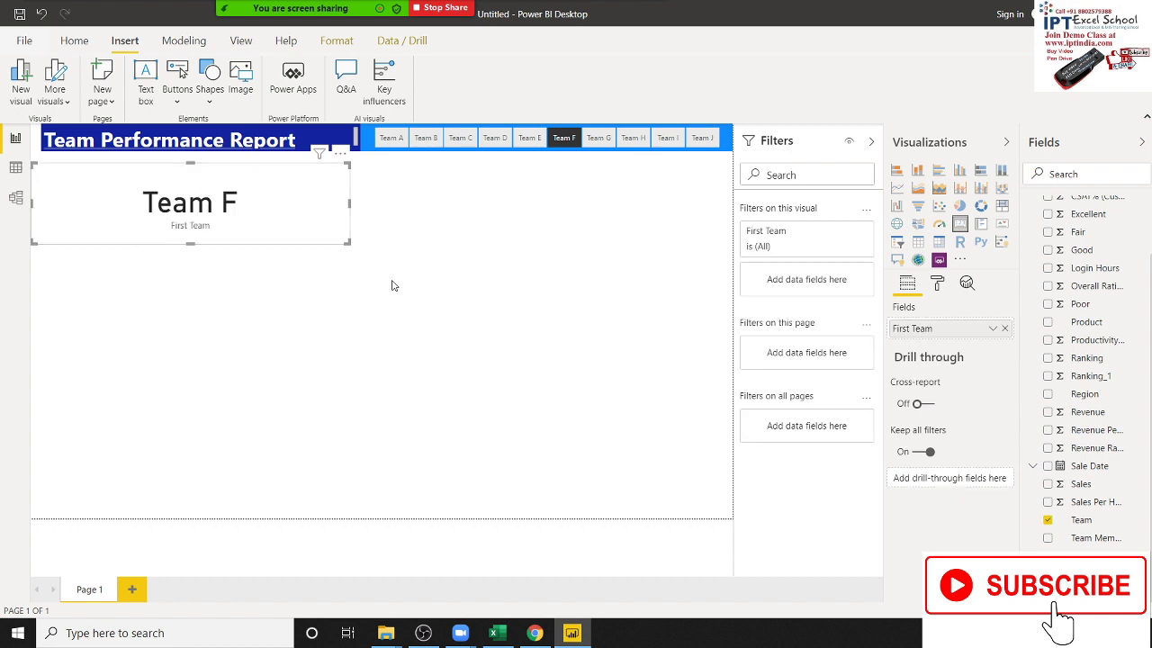
left_click(939, 288)
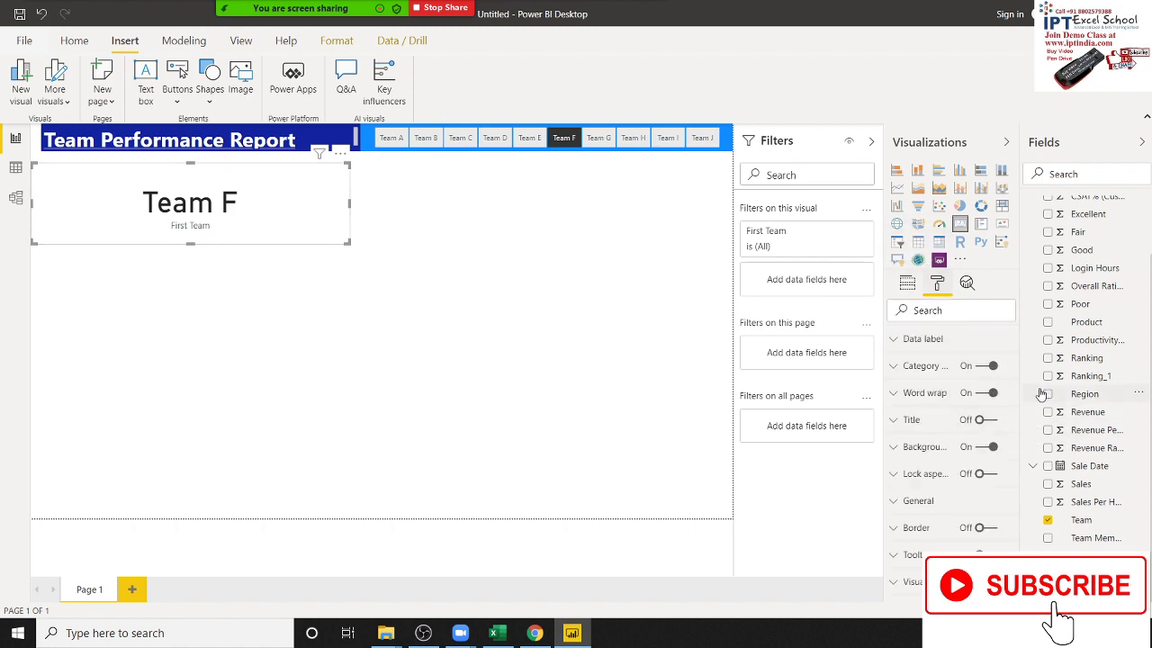
- Set the team name card's data label font family to Corbel
left_click(930, 340)
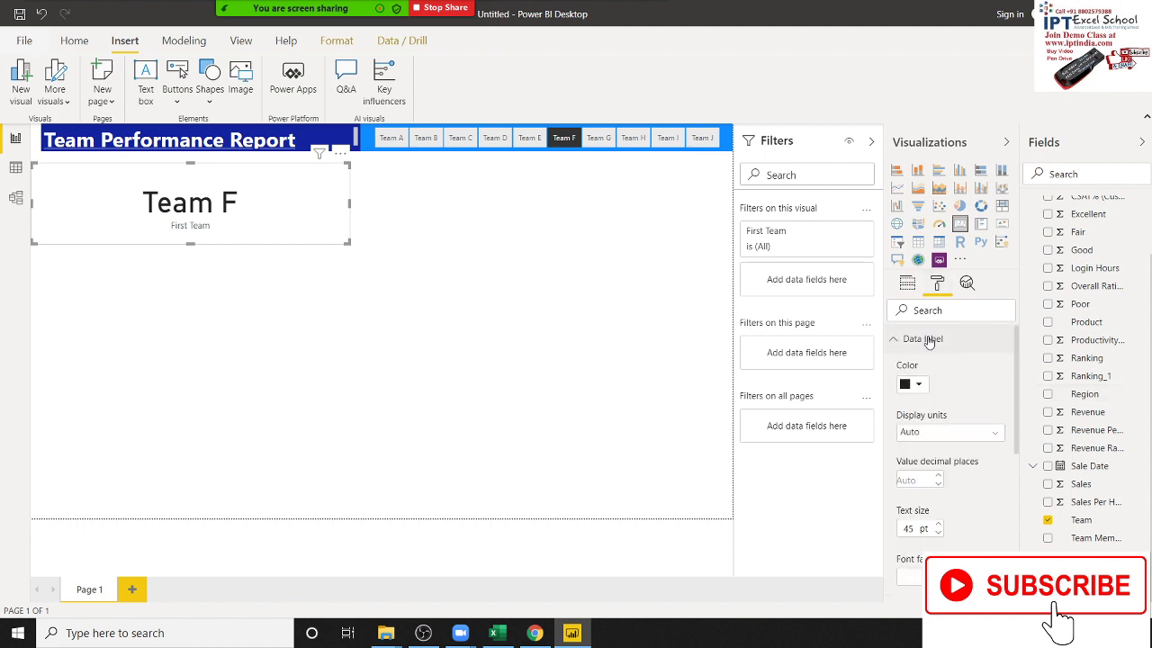
left_click(935, 435)
left_click(964, 409)
scroll(971, 432, "down", 2)
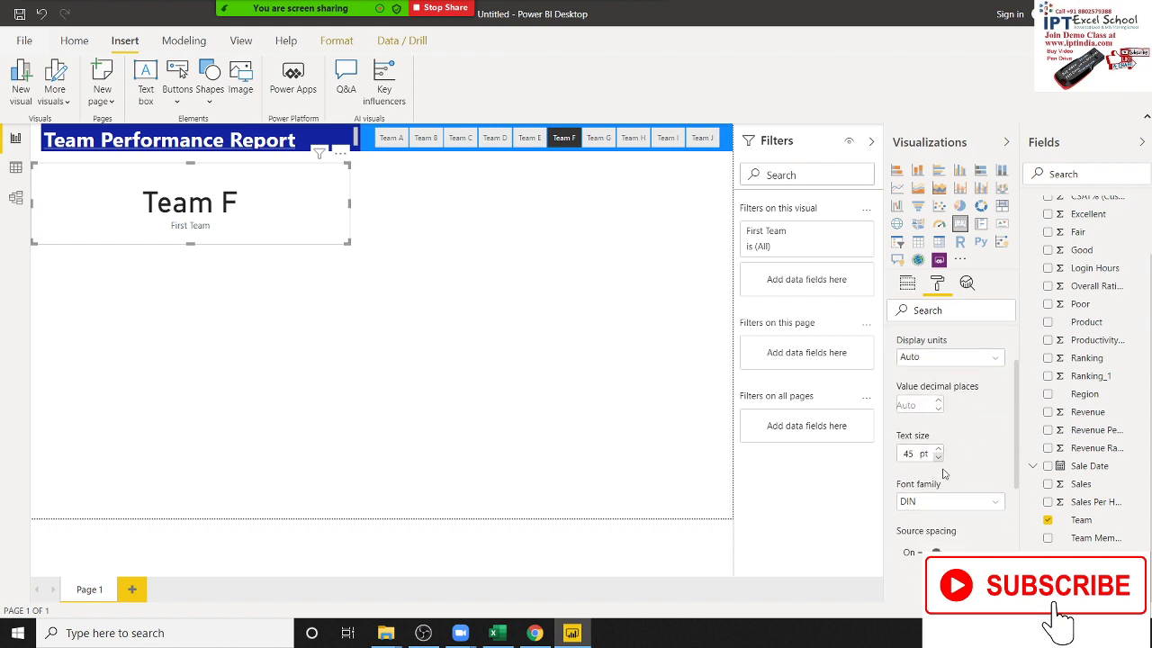
scroll(964, 512, "down", 1)
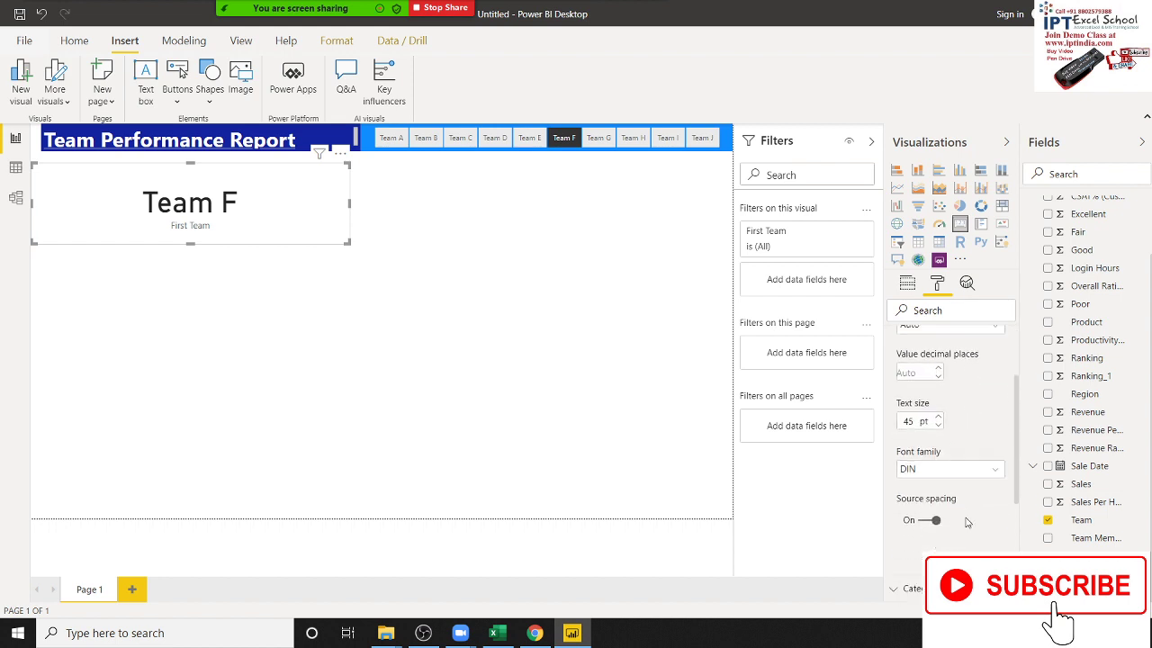
scroll(964, 514, "down", 1)
left_click(934, 482)
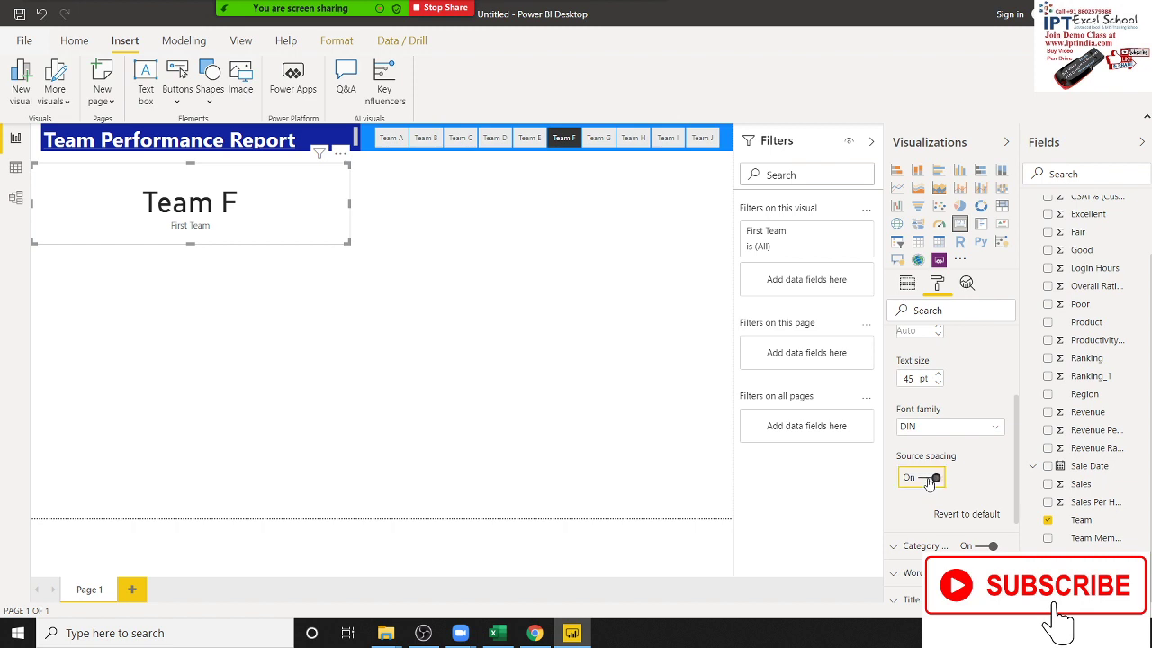
left_click(936, 481)
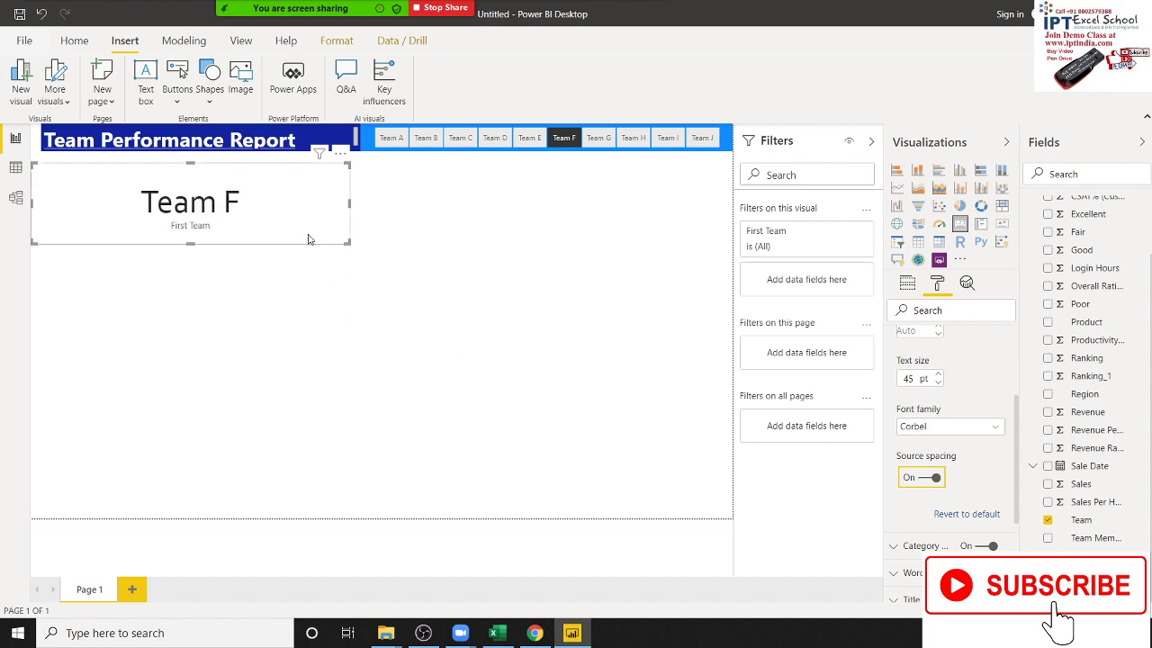
- Shrink the team card to about half width and pick Team B in the slicer
left_click_drag(350, 245, 187, 239)
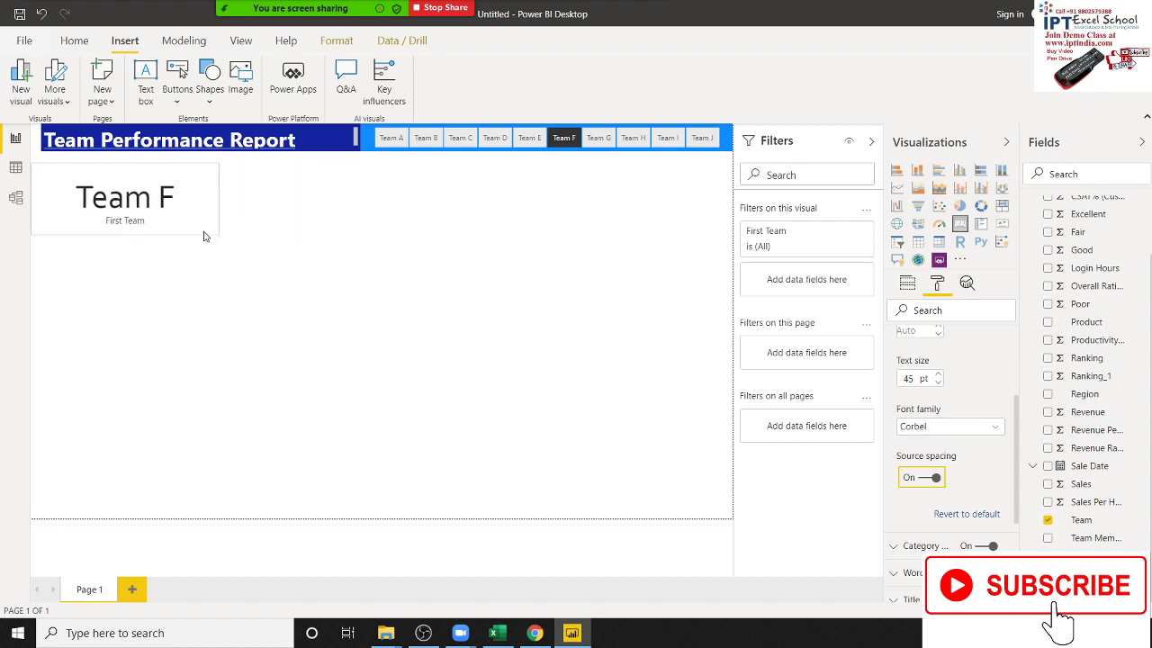
left_click(142, 224)
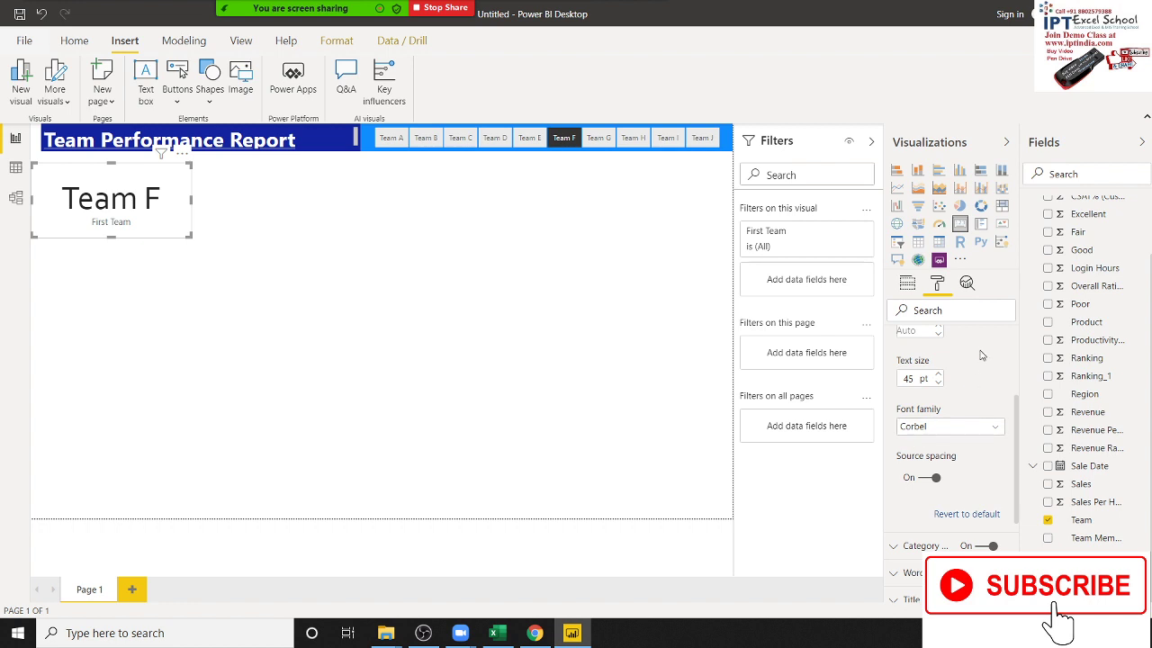
scroll(981, 356, "up", 3)
scroll(977, 360, "down", 3)
scroll(981, 363, "down", 5)
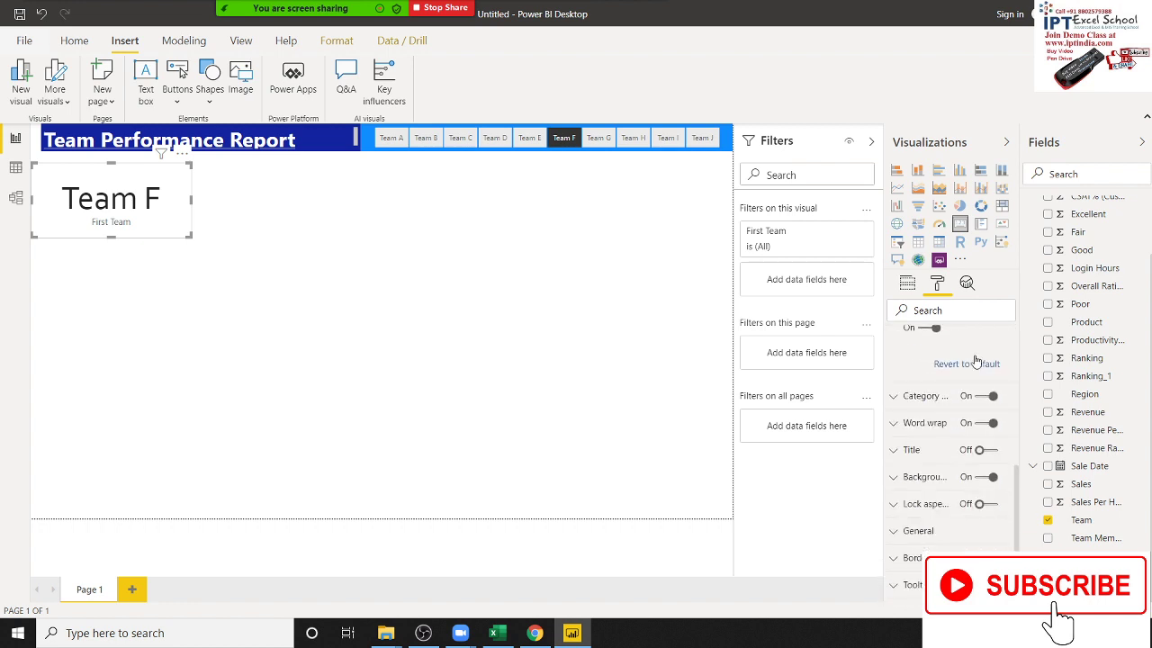
left_click(389, 146)
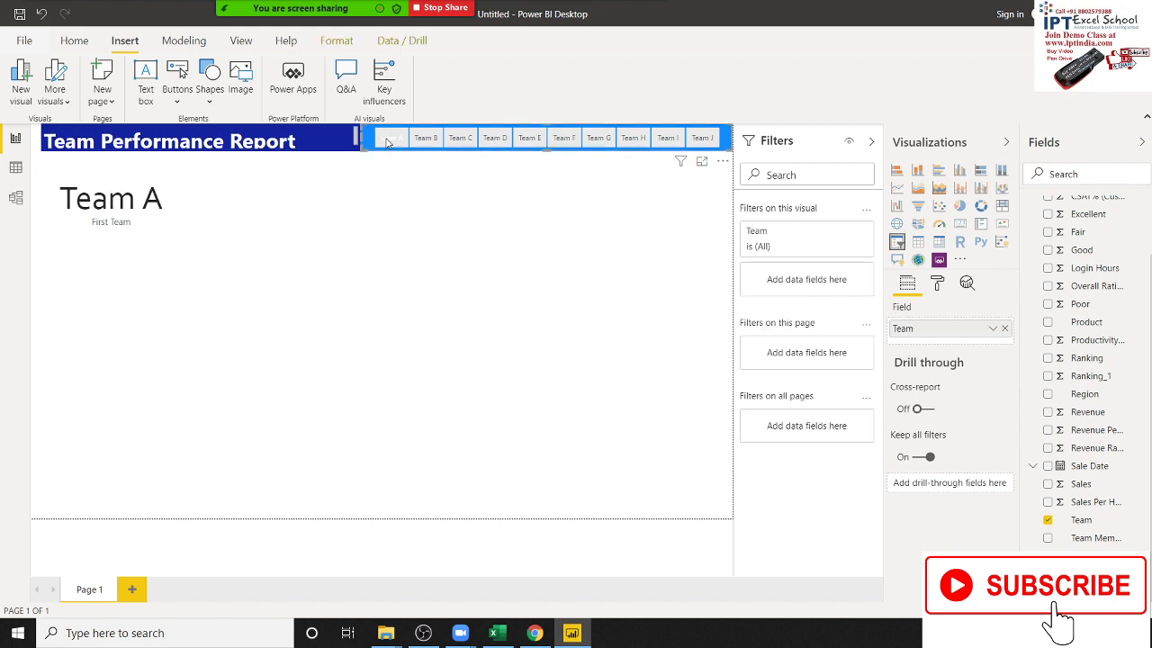
left_click(426, 144)
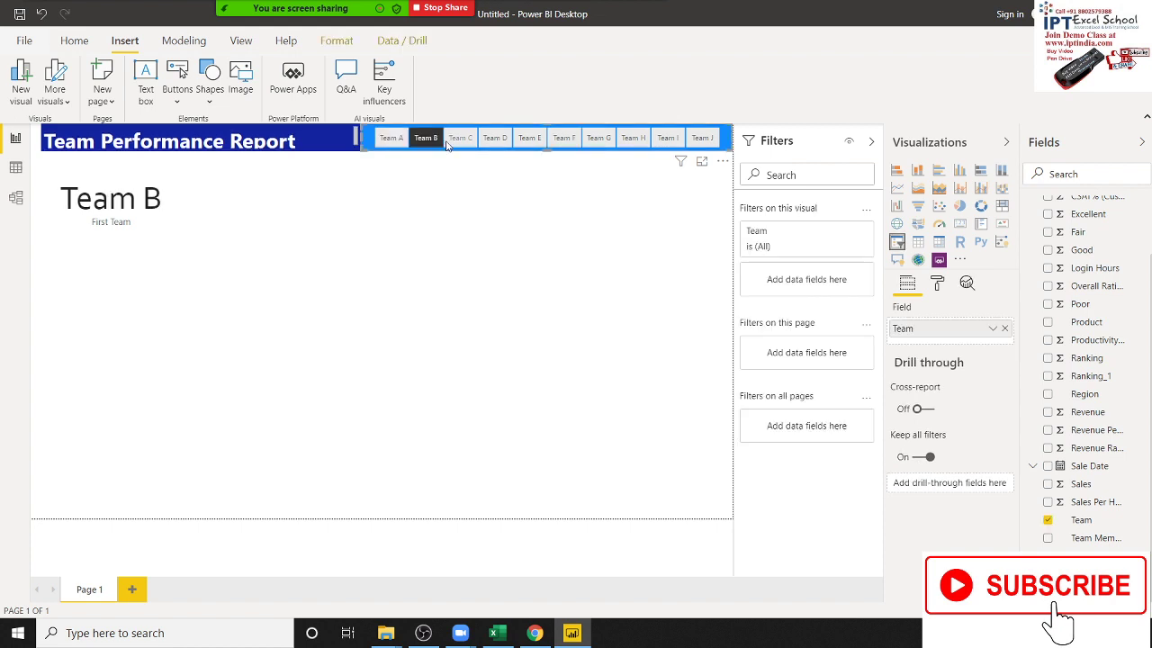
- Pick Team A in the team slicer, after briefly trying Team C, so the card reads Team A
left_click(459, 145)
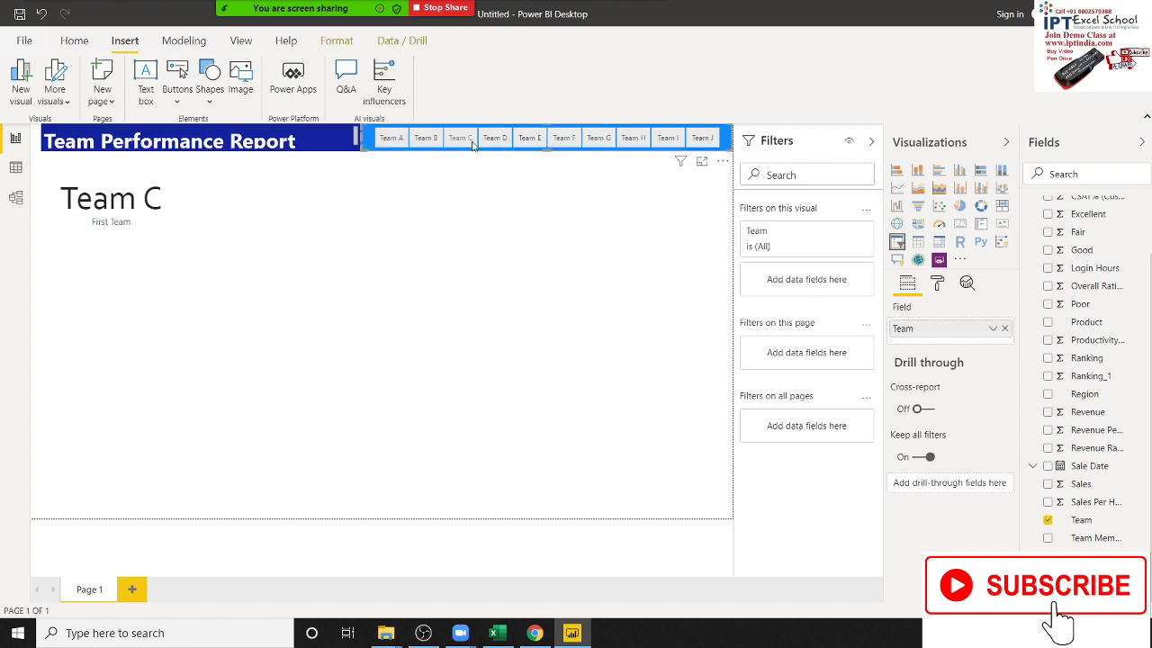
left_click(473, 145)
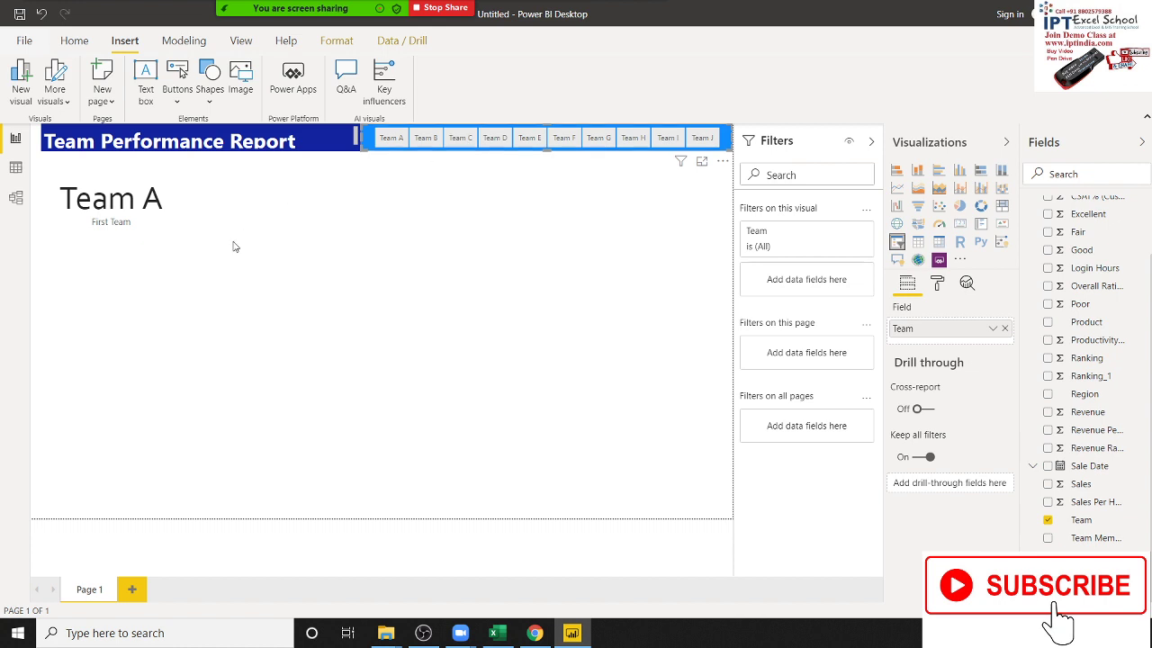
left_click(393, 142)
- Nudge the Team A card slightly right and up
left_click(162, 233)
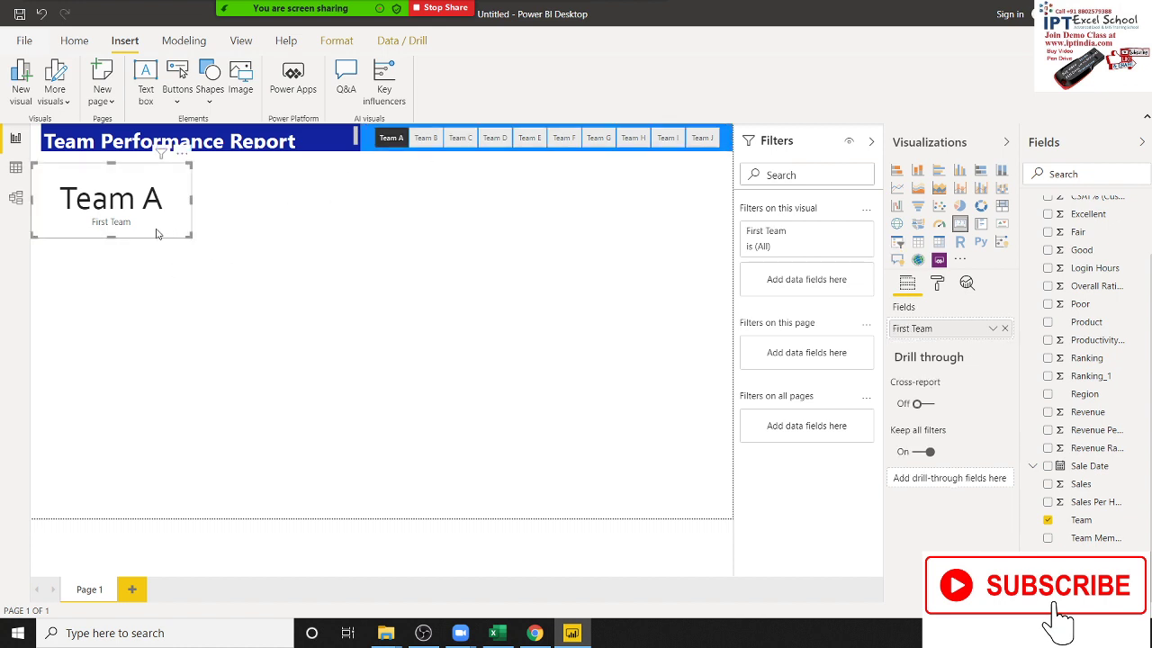
left_click_drag(159, 227, 167, 222)
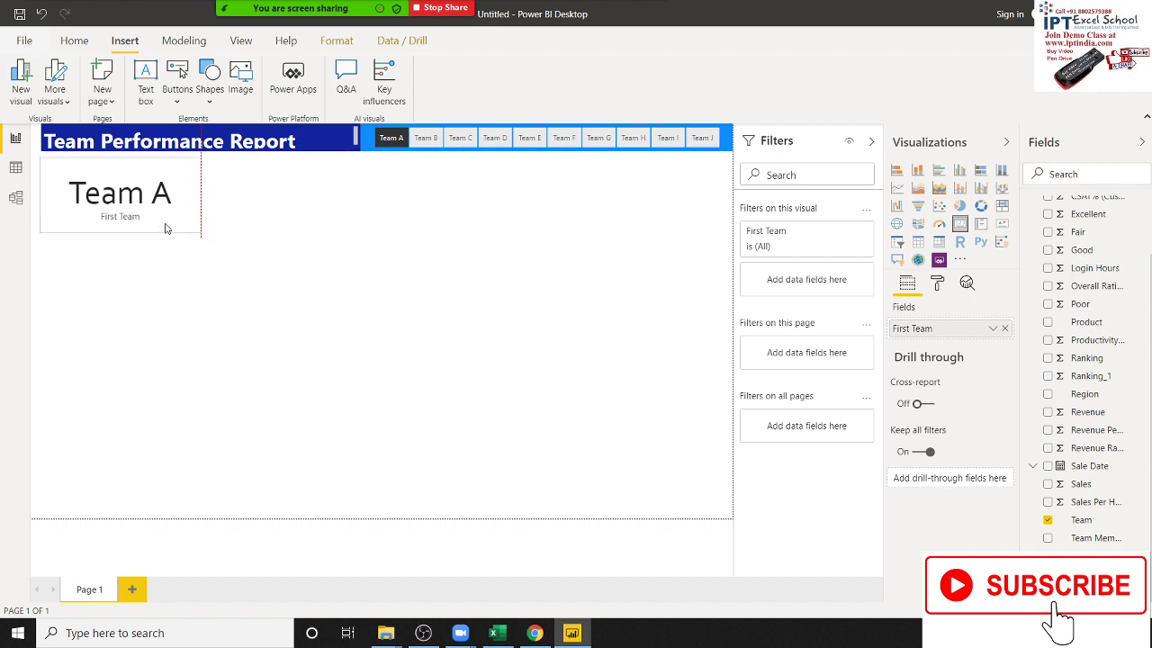
left_click(405, 241)
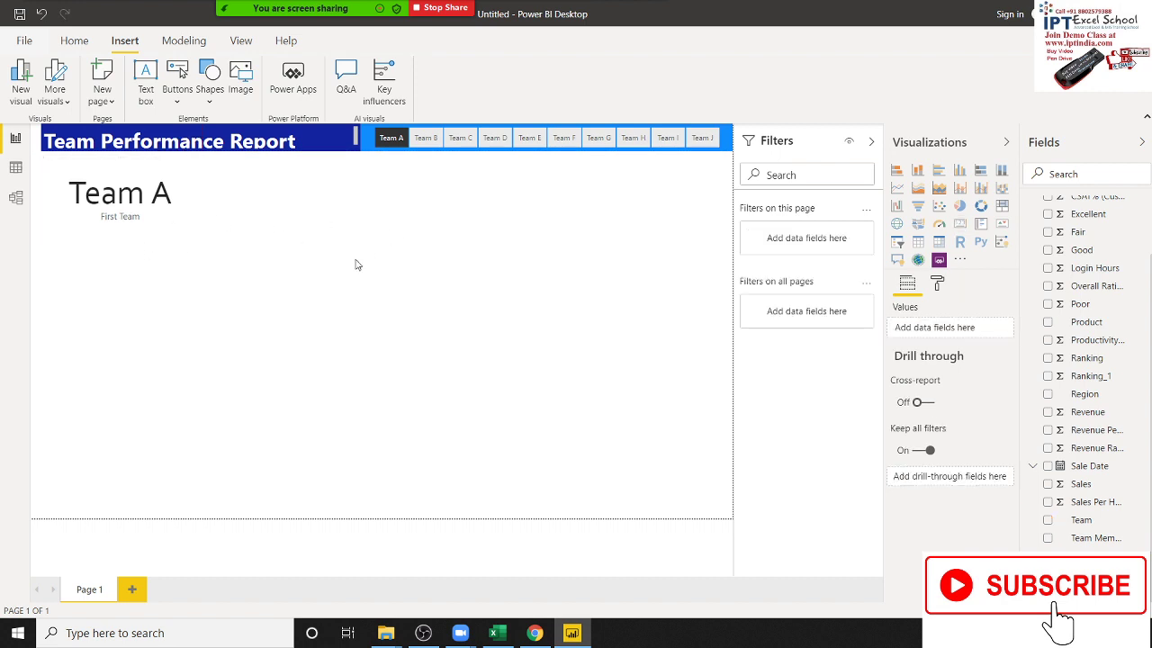
- In Data view, check the CSAT Rating, Overall Rating and Ranking_1 column types, then go back to Report view
left_click(7, 171)
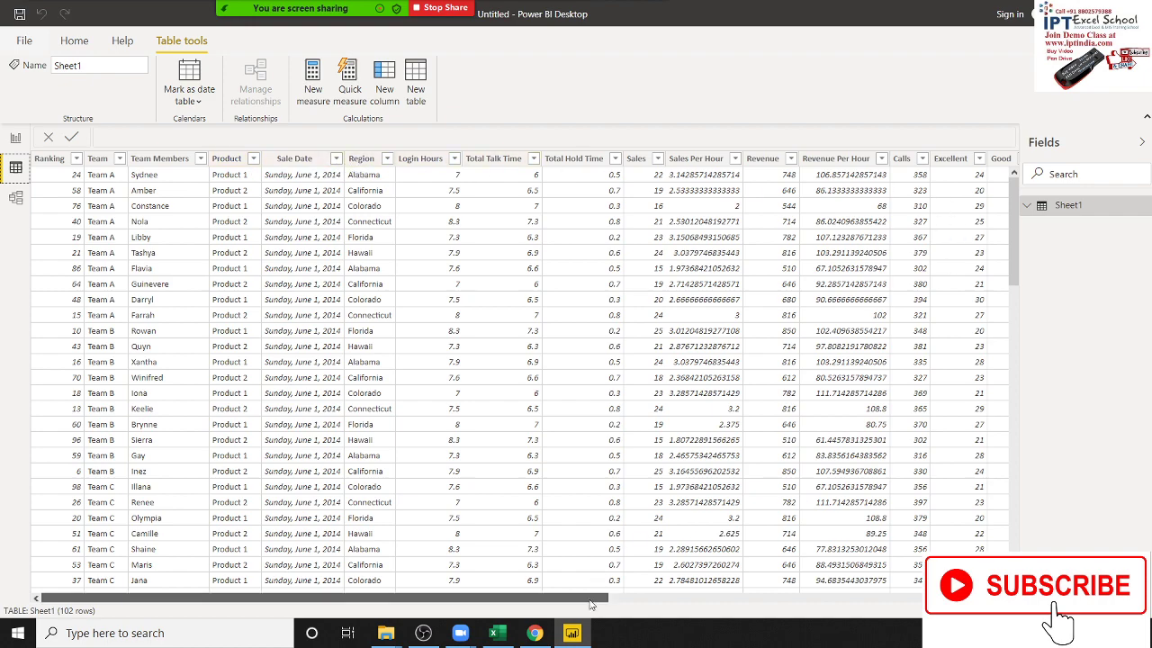
left_click_drag(589, 600, 990, 601)
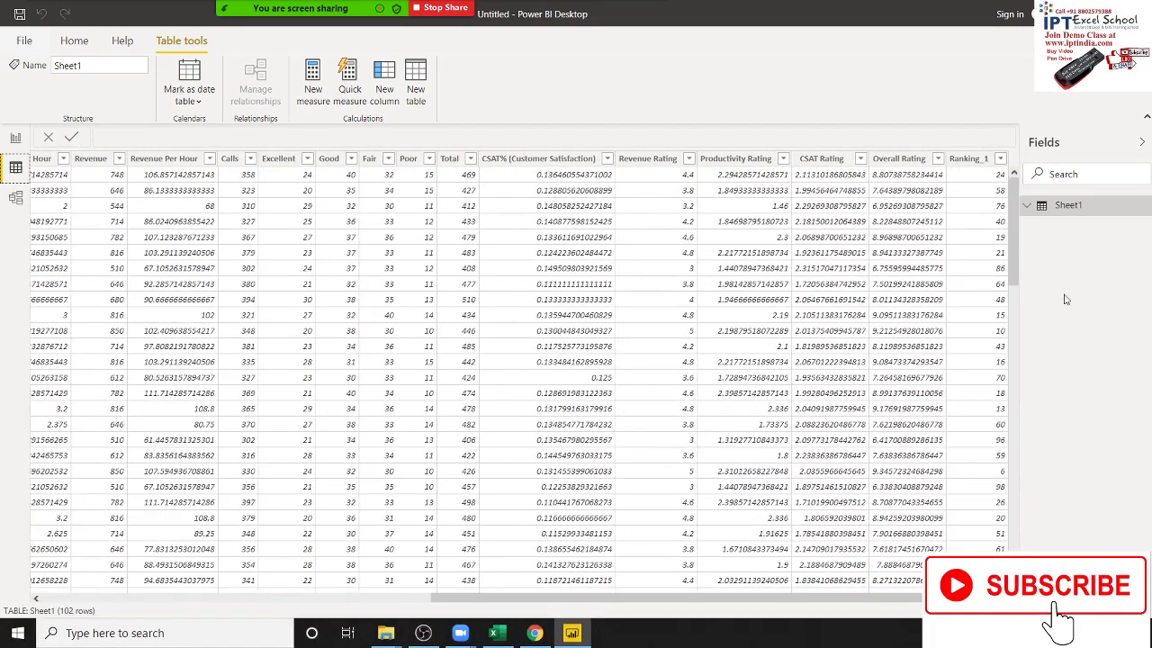
left_click(916, 159)
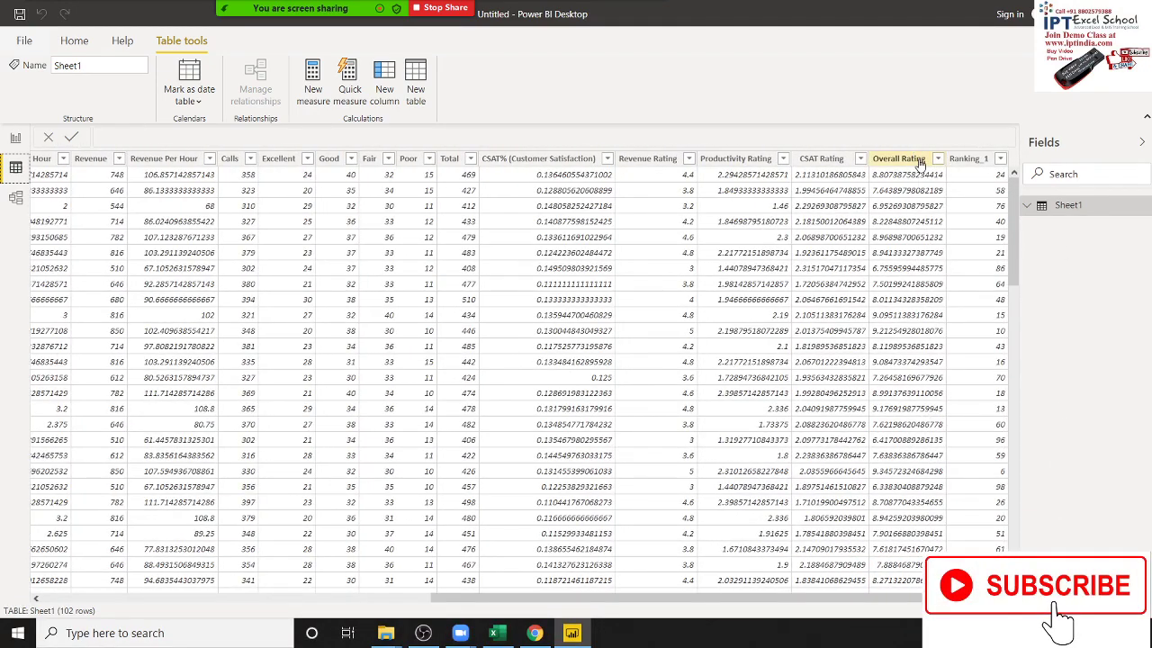
left_click(966, 161)
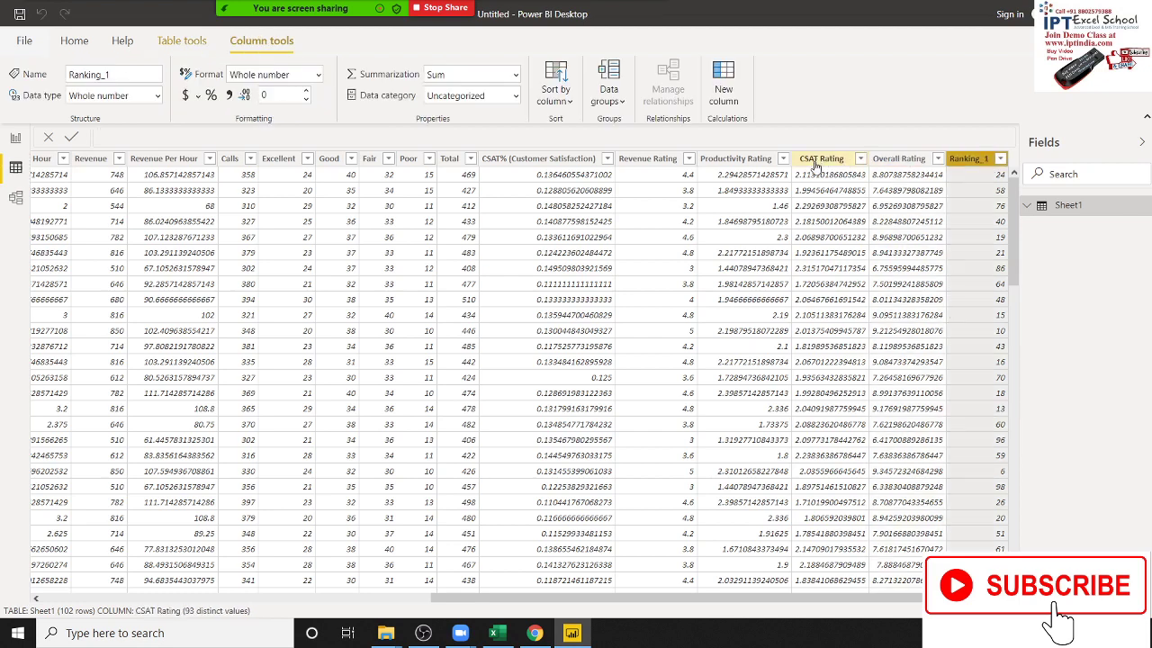
left_click(815, 166)
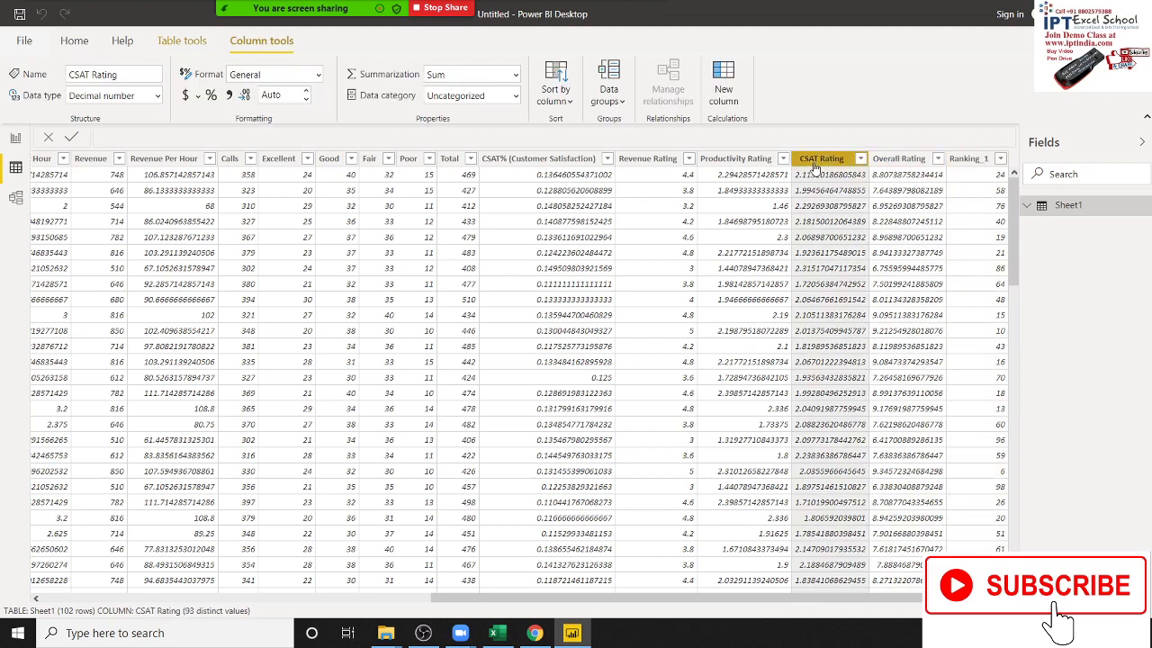
left_click(905, 159)
left_click(972, 160)
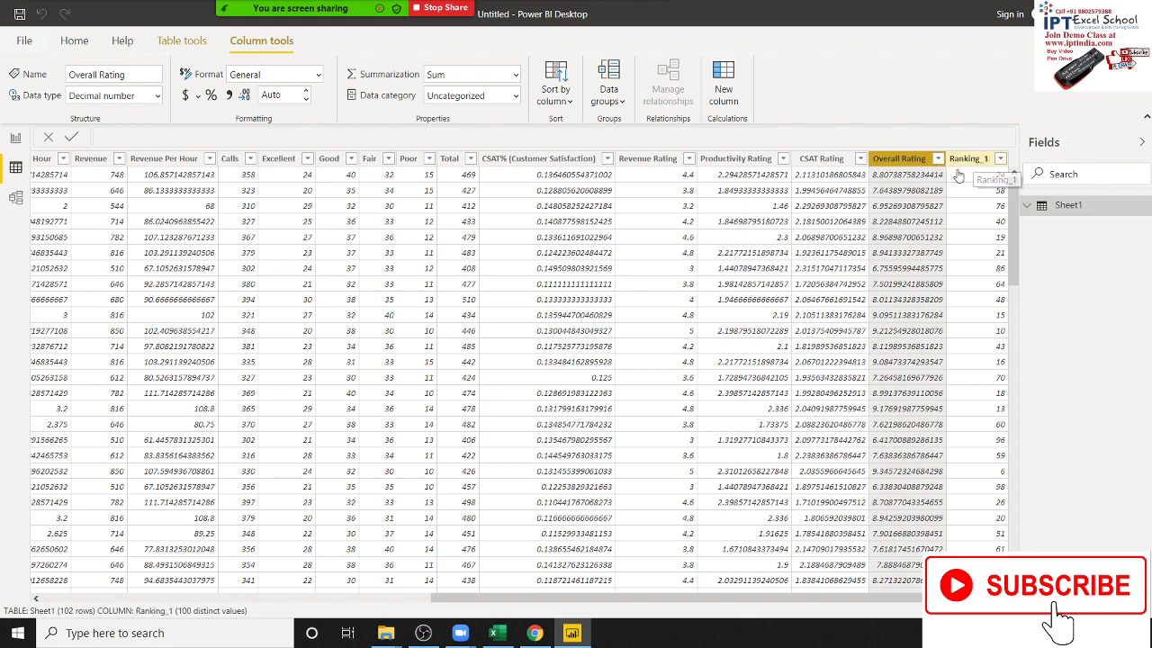
left_click(906, 255)
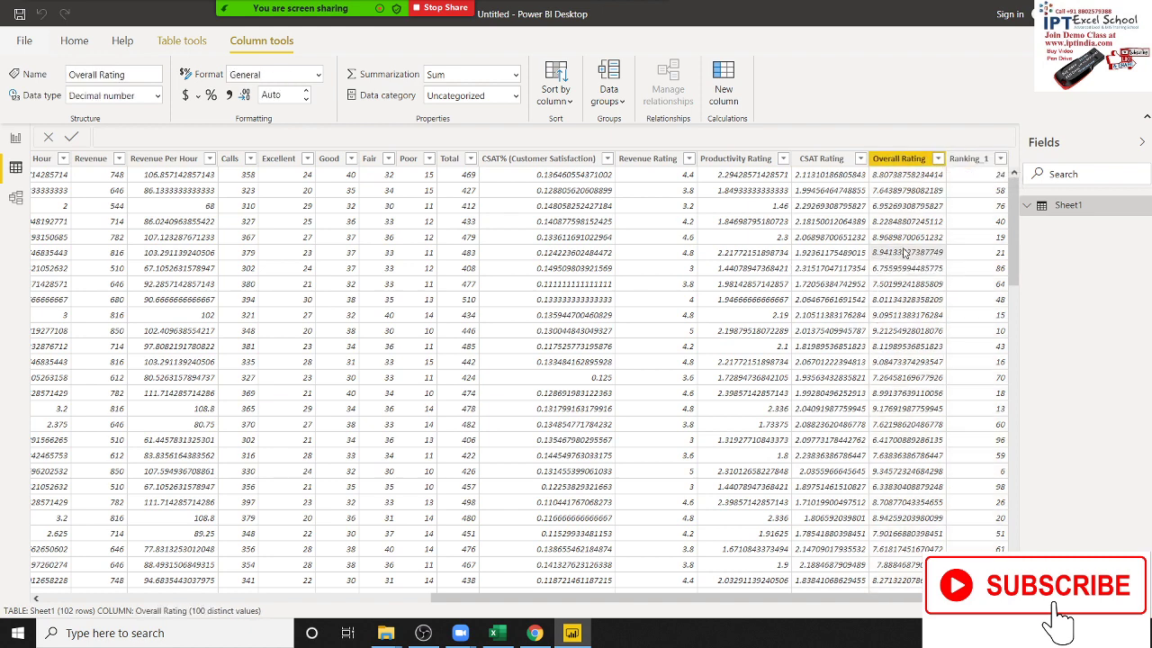
left_click(988, 268)
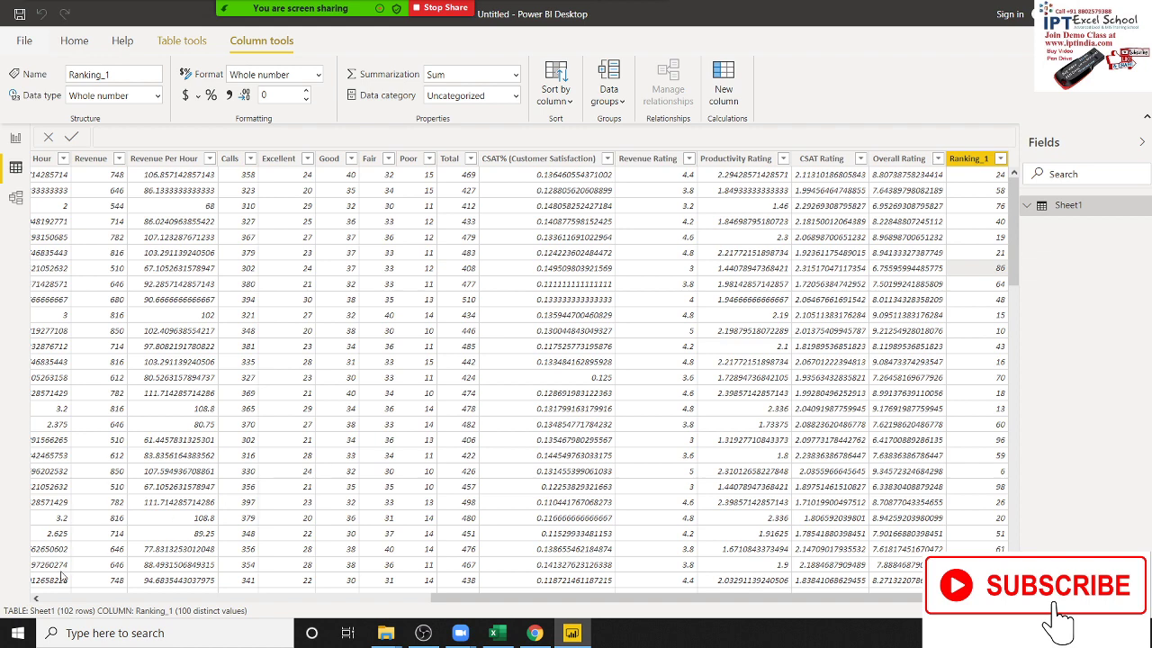
left_click(15, 139)
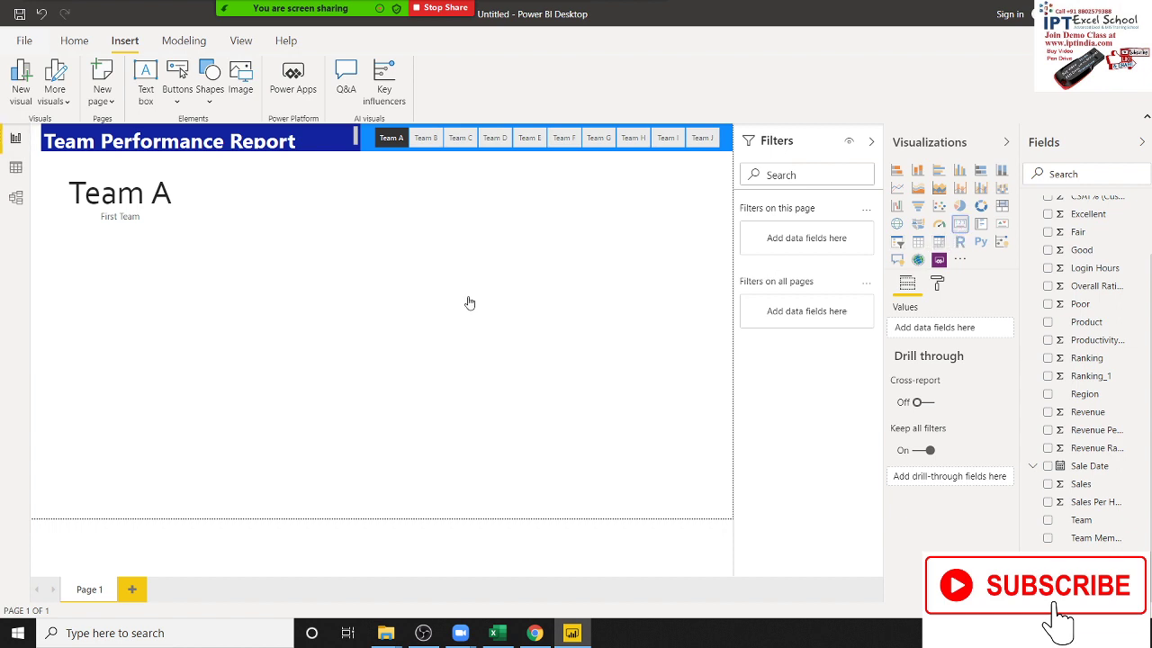
- Insert a card visual below Team A and fill it with Overall Rating
left_click_drag(167, 265, 251, 239)
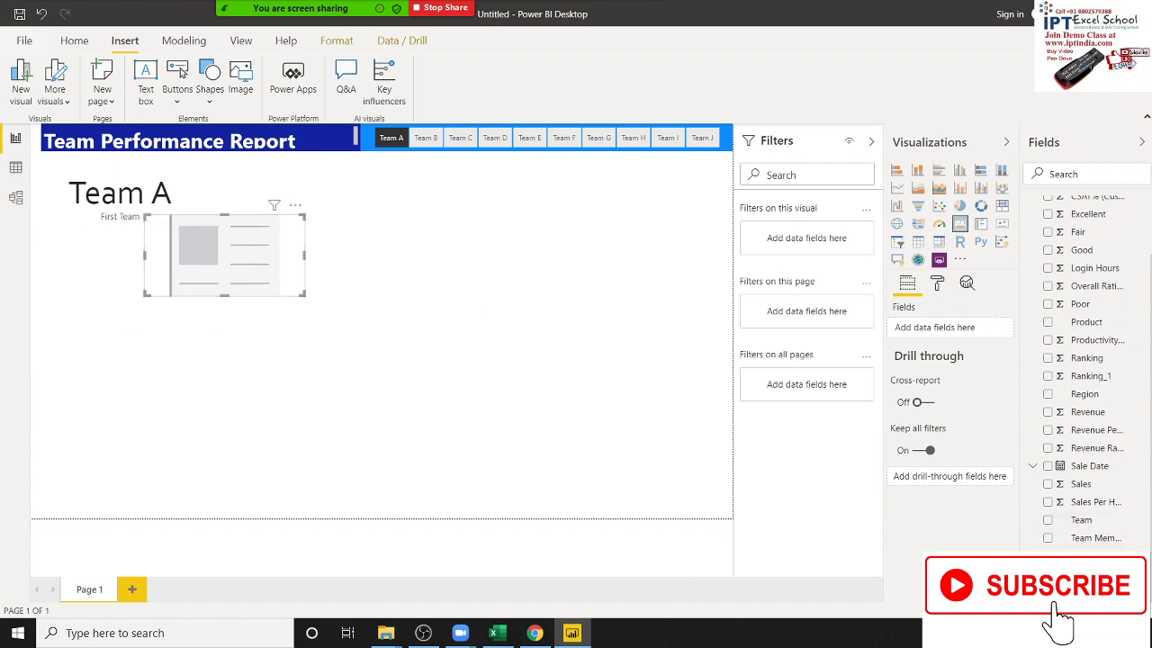
scroll(1076, 540, "up", 2)
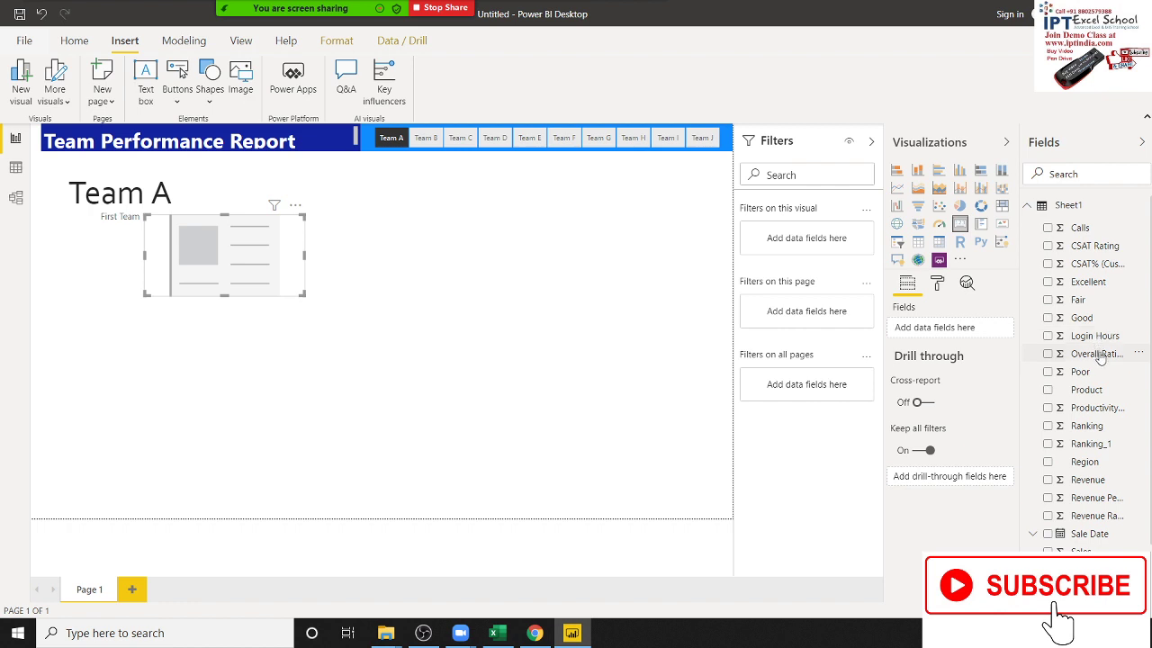
left_click_drag(417, 305, 231, 270)
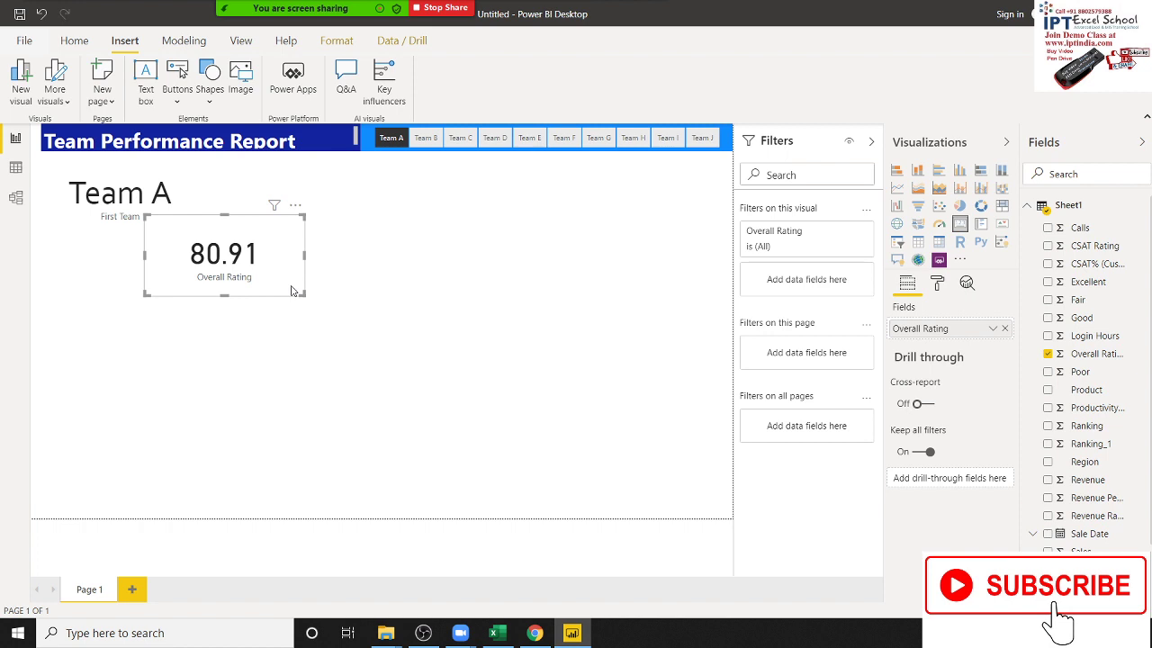
- Shrink the Overall Rating card and nudge it right, beside the Team A name
left_click_drag(299, 294, 251, 259)
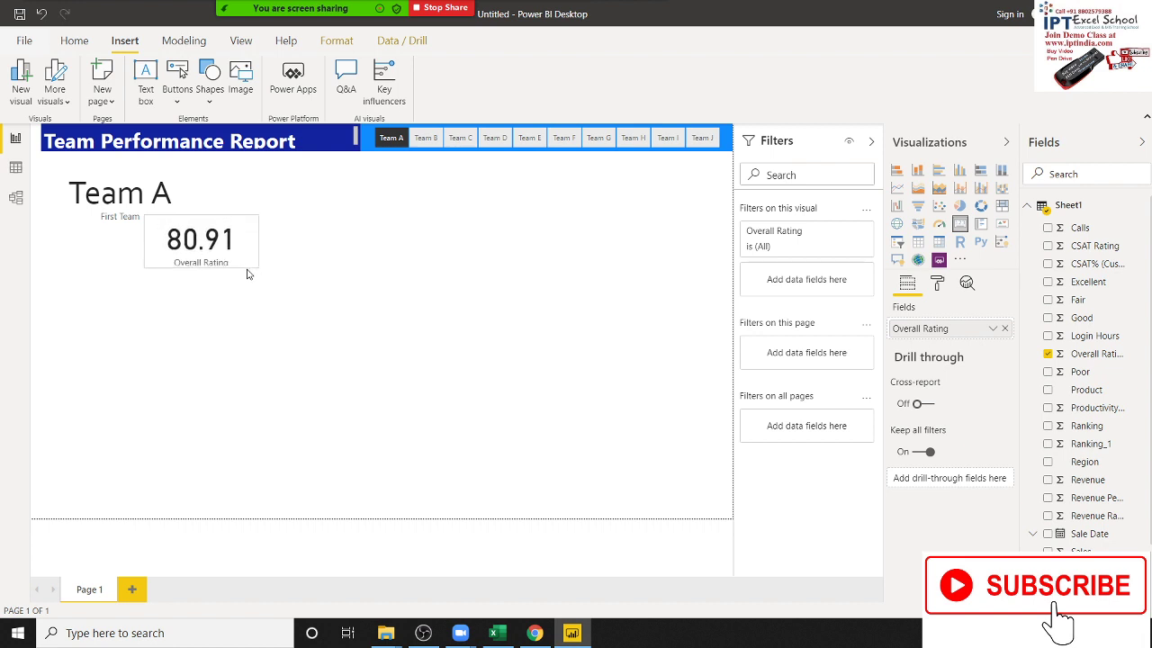
left_click(230, 241)
left_click_drag(230, 241, 251, 239)
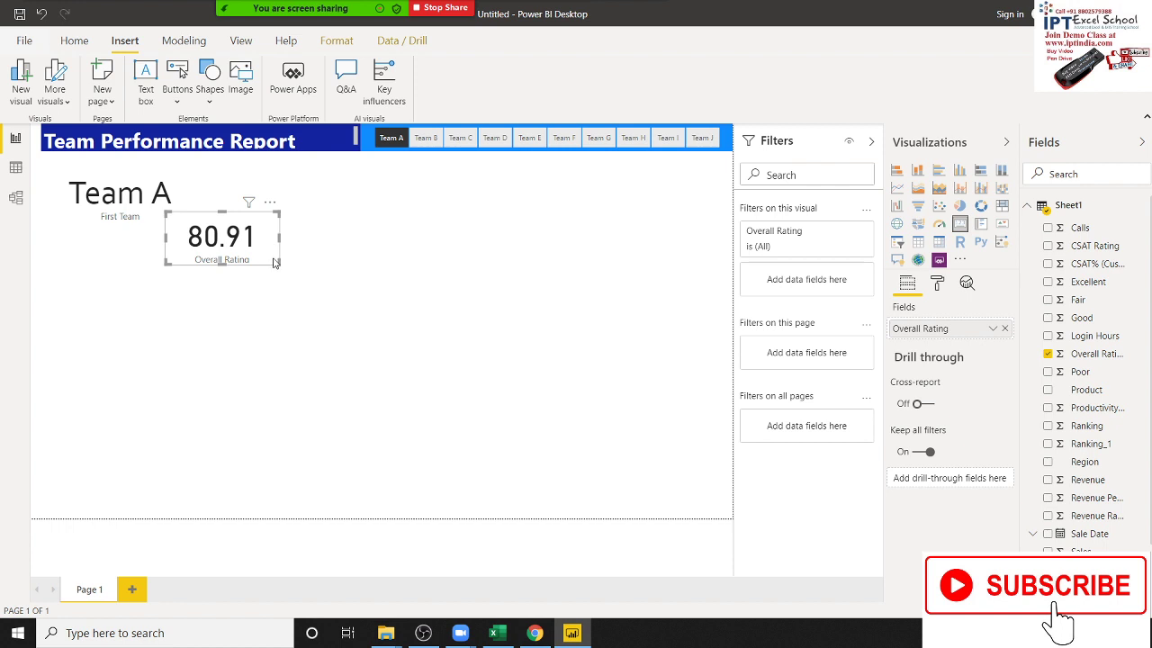
left_click_drag(276, 263, 238, 242)
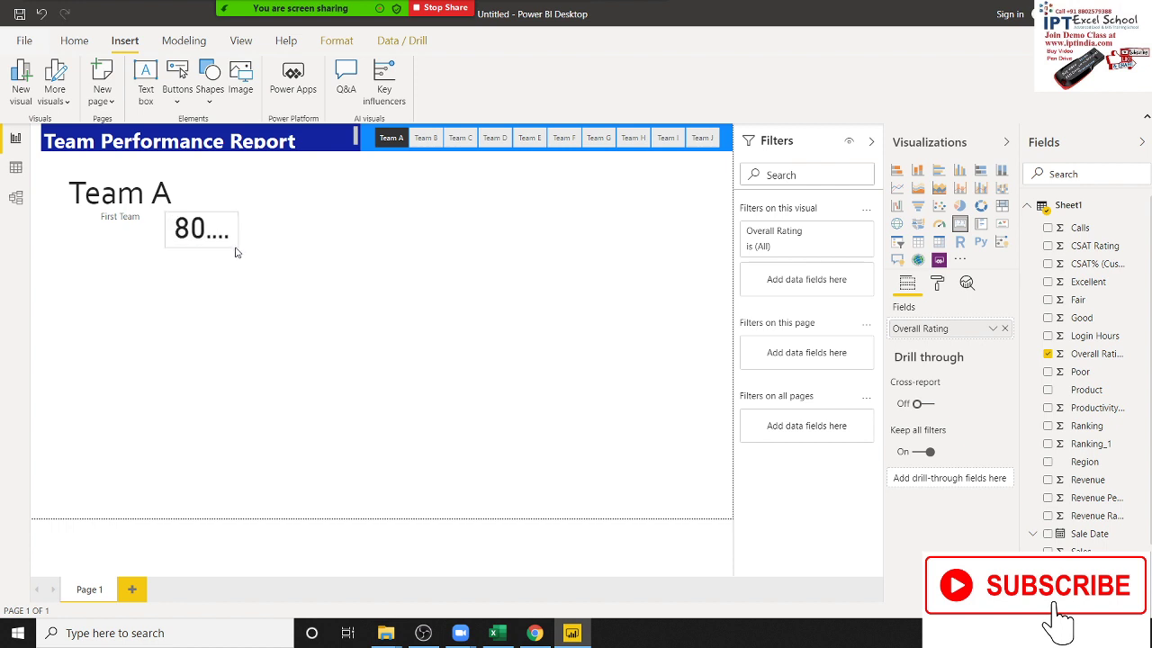
left_click(217, 234)
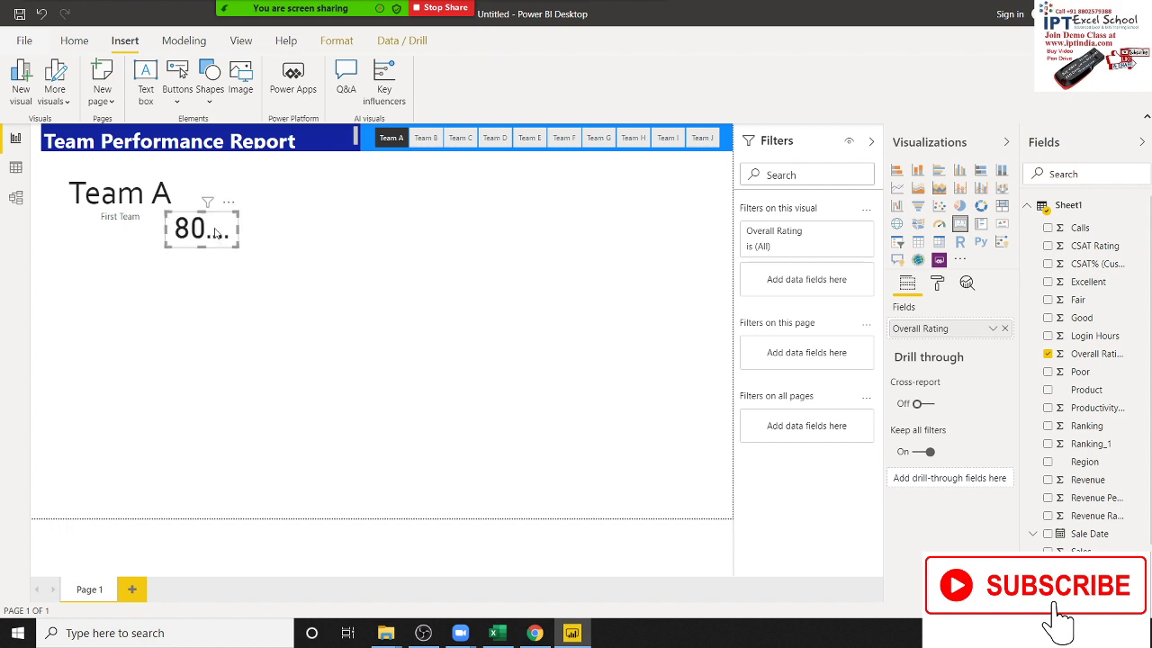
- Set the Overall Rating card's data label text size to 25 pt
left_click(937, 284)
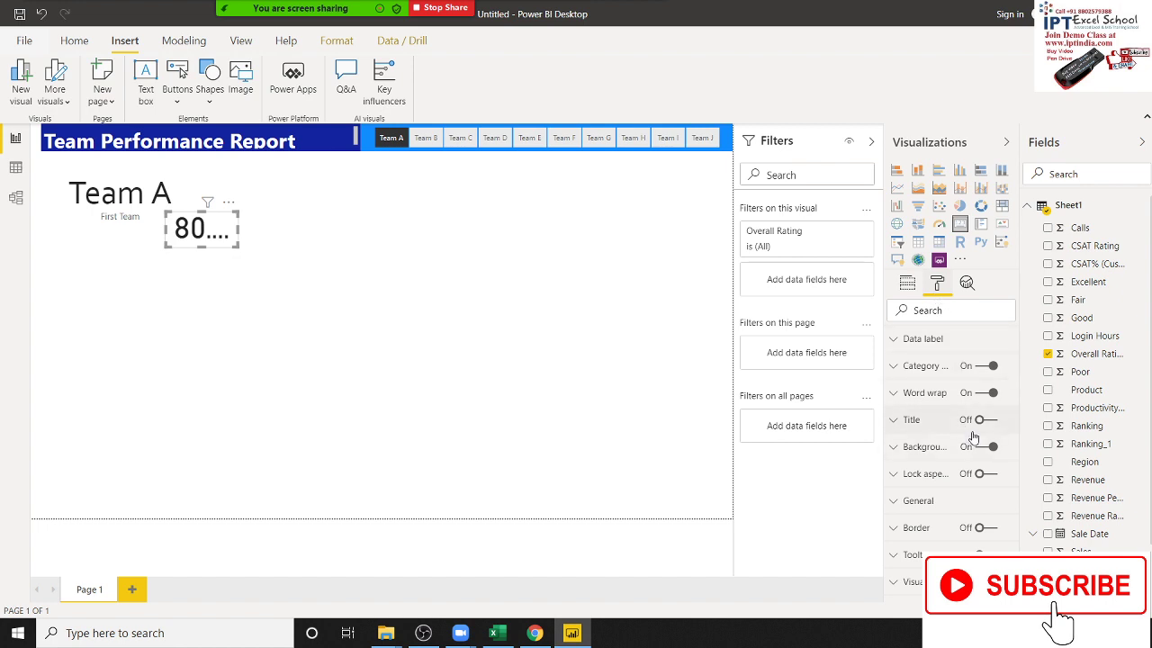
left_click(939, 343)
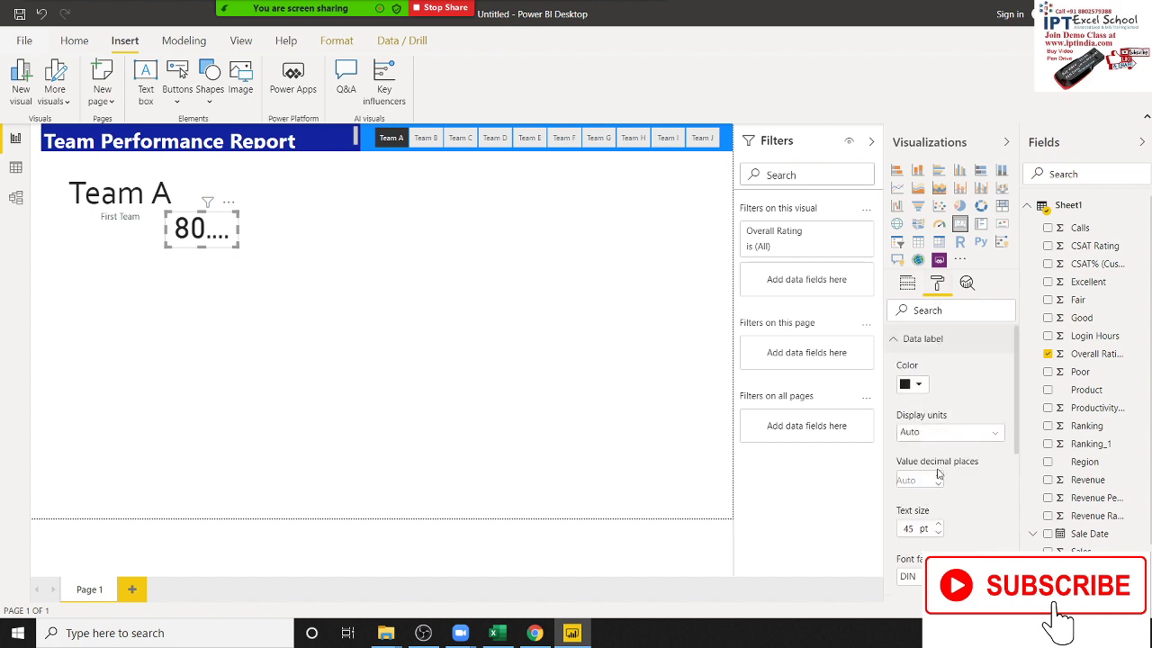
left_click(939, 526)
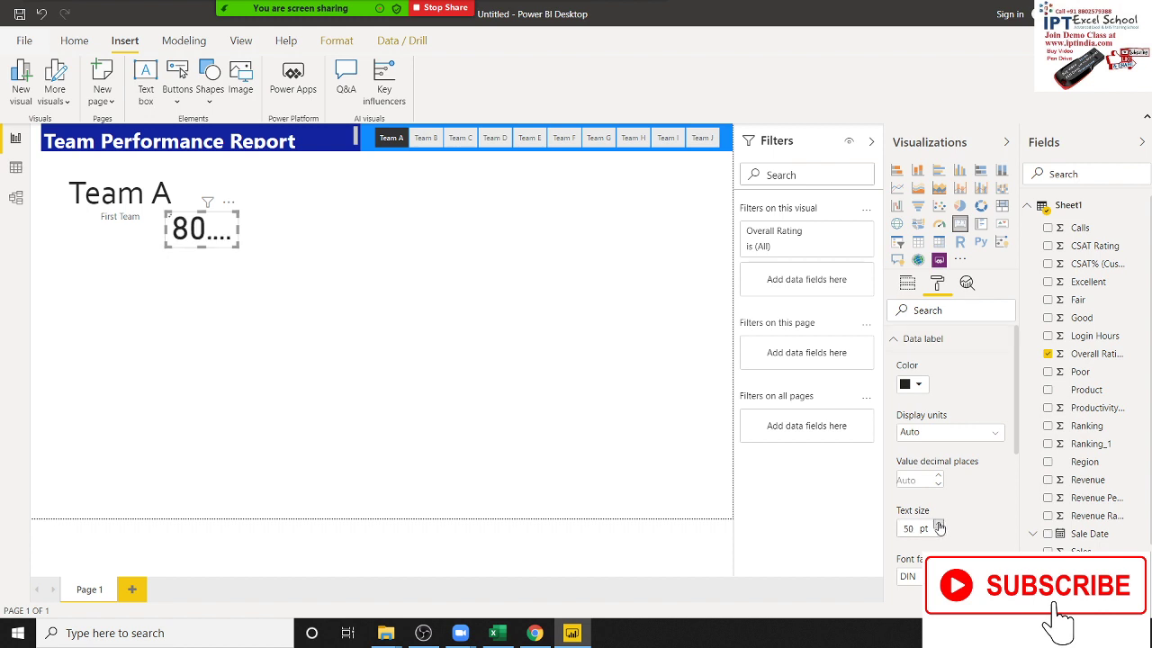
left_click(939, 525)
left_click(938, 533)
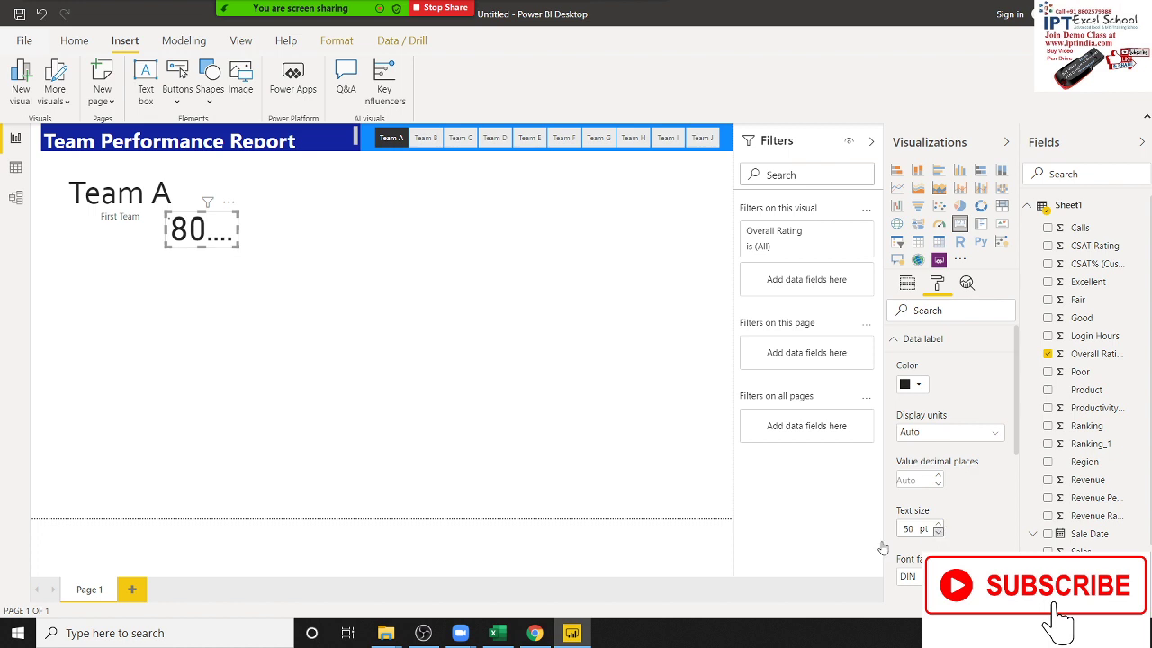
left_click(937, 533)
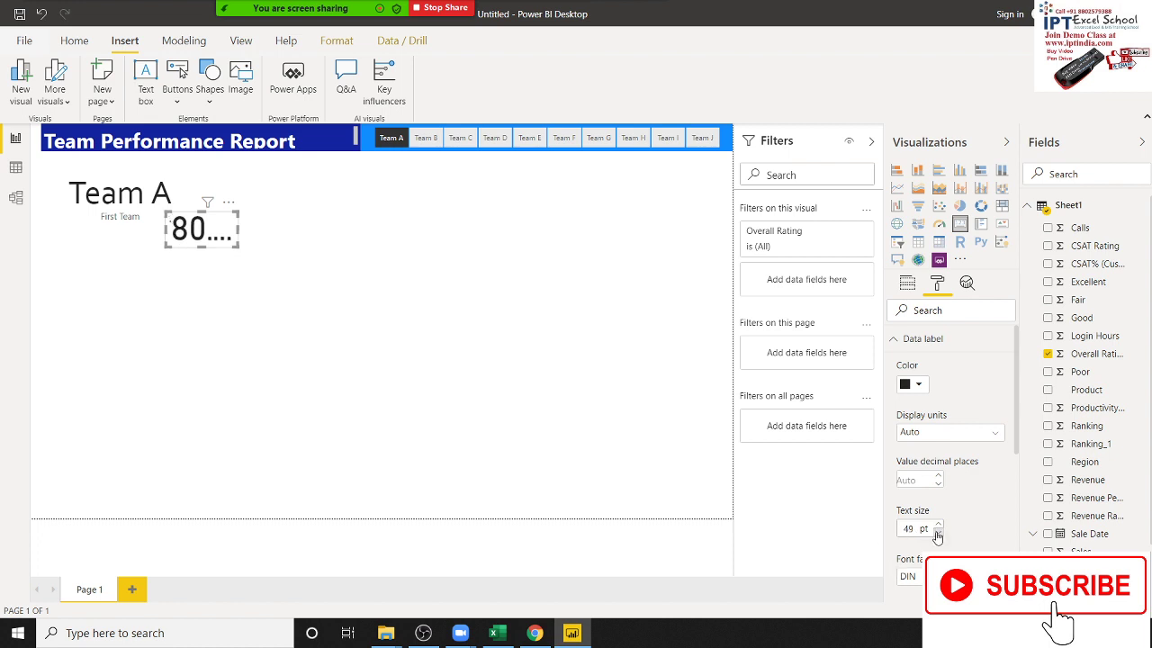
double_click(915, 528)
type("25")
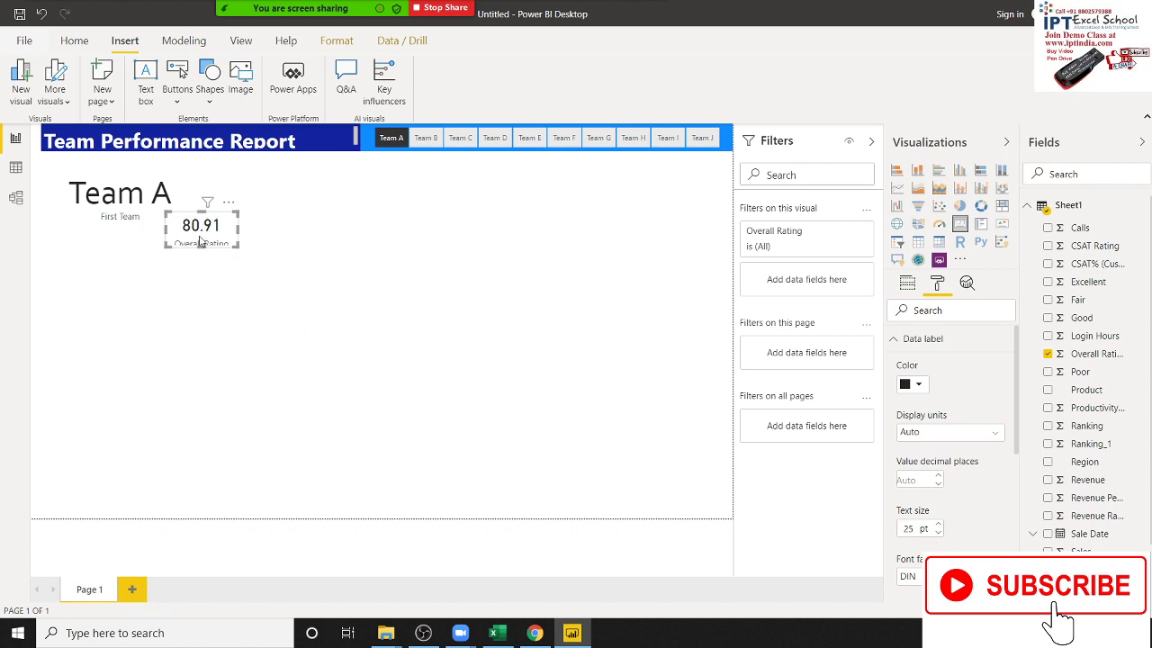
- Enlarge the Overall Rating card so its label fits and shift it slightly left
left_click(201, 243)
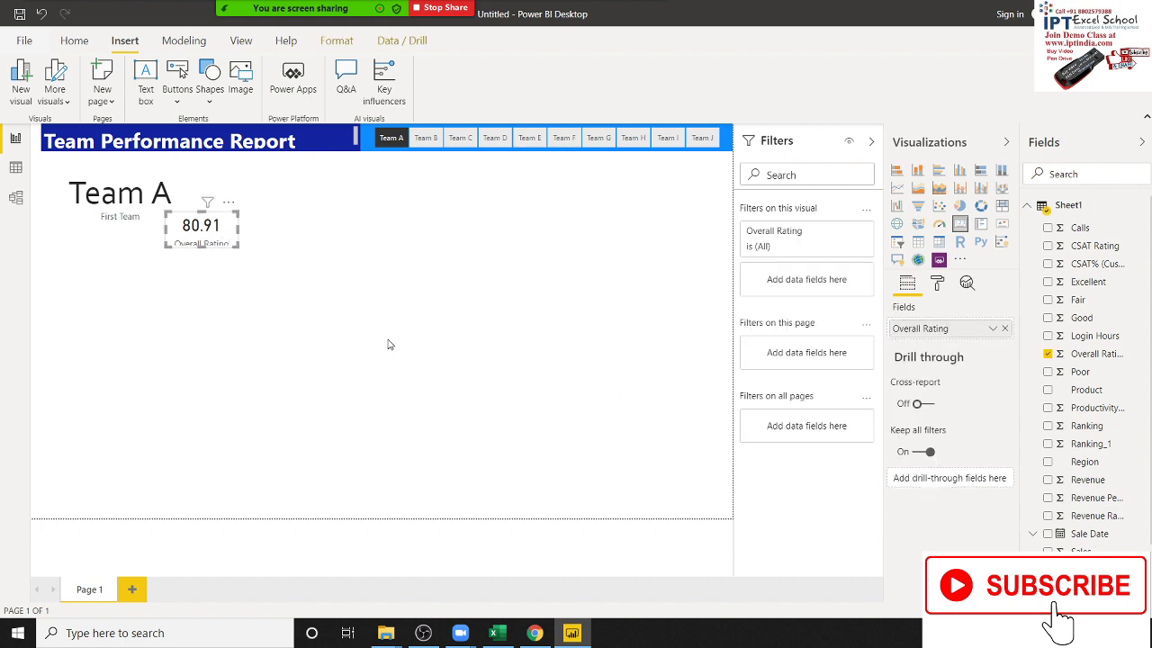
left_click_drag(234, 244, 239, 258)
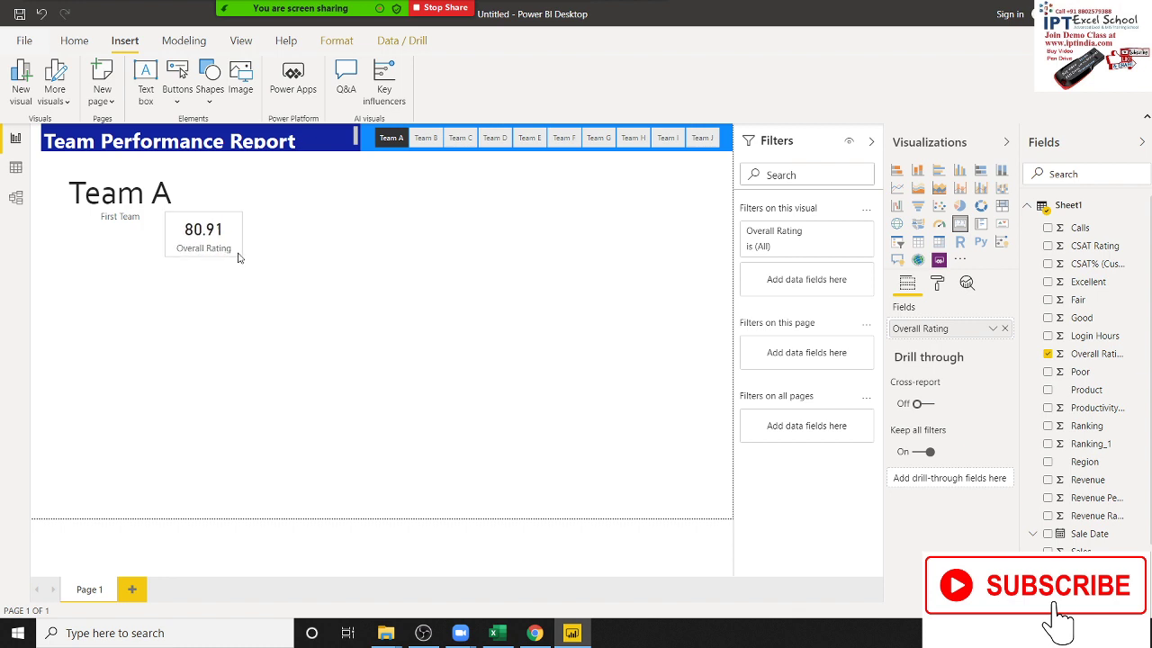
left_click(230, 245)
left_click_drag(180, 220, 163, 221)
left_click(303, 324)
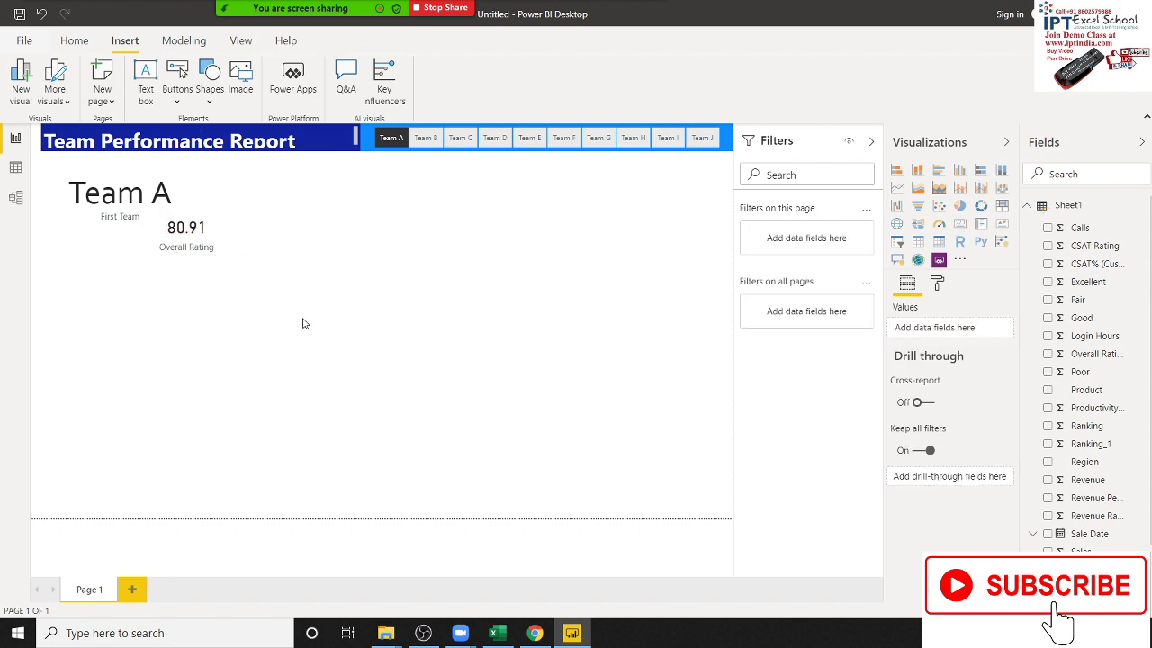
left_click(220, 236)
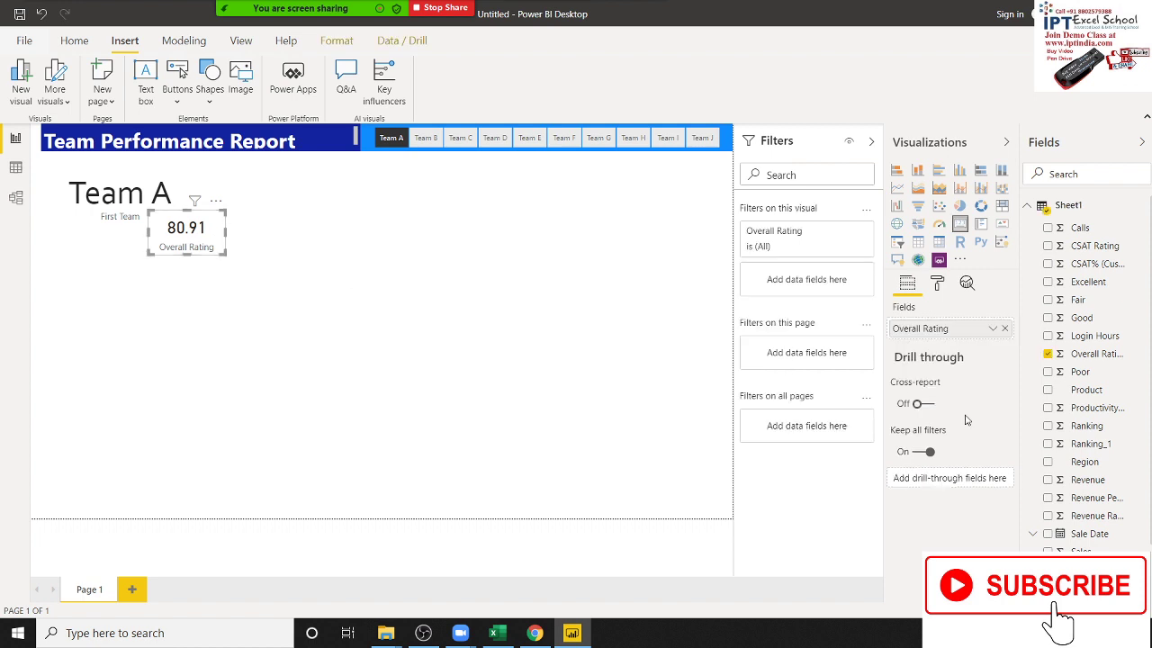
left_click(298, 358)
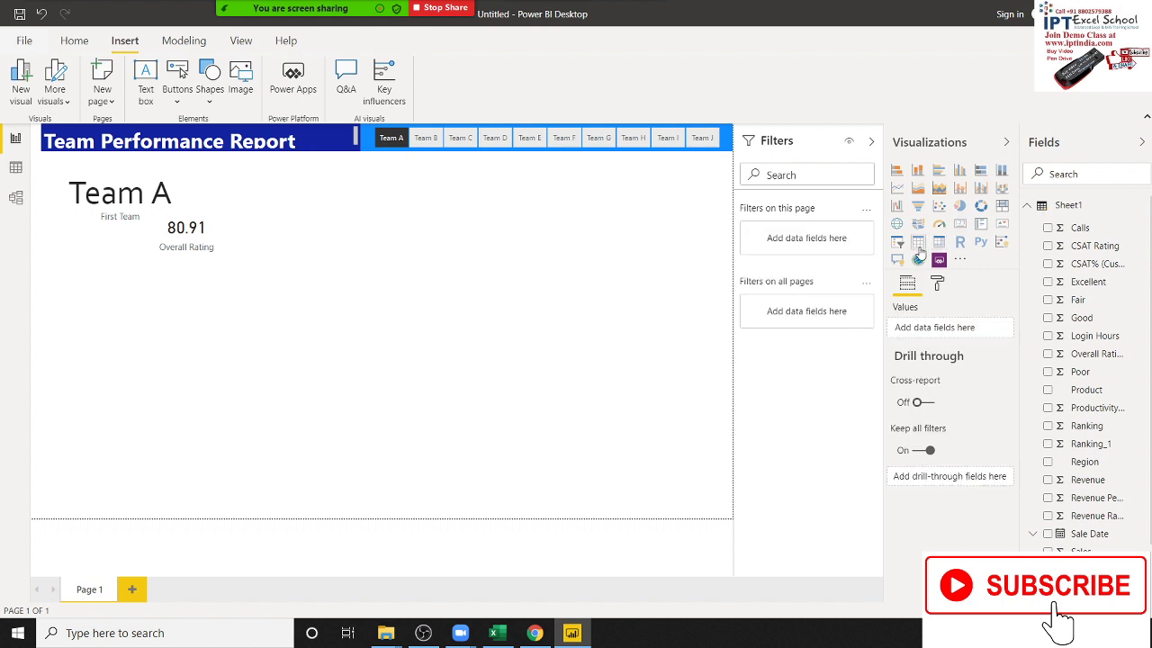
- Add a new visual and switch the Overall Rating card's aggregation to Average, showing 8.09
left_click(960, 223)
left_click(189, 236)
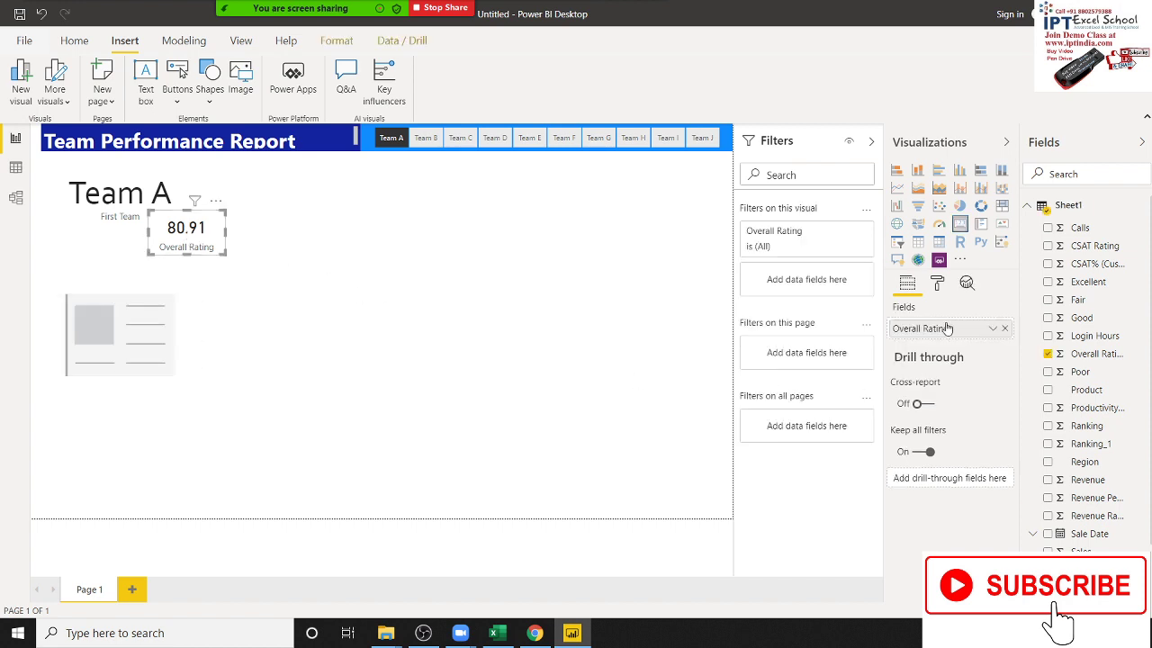
left_click(993, 329)
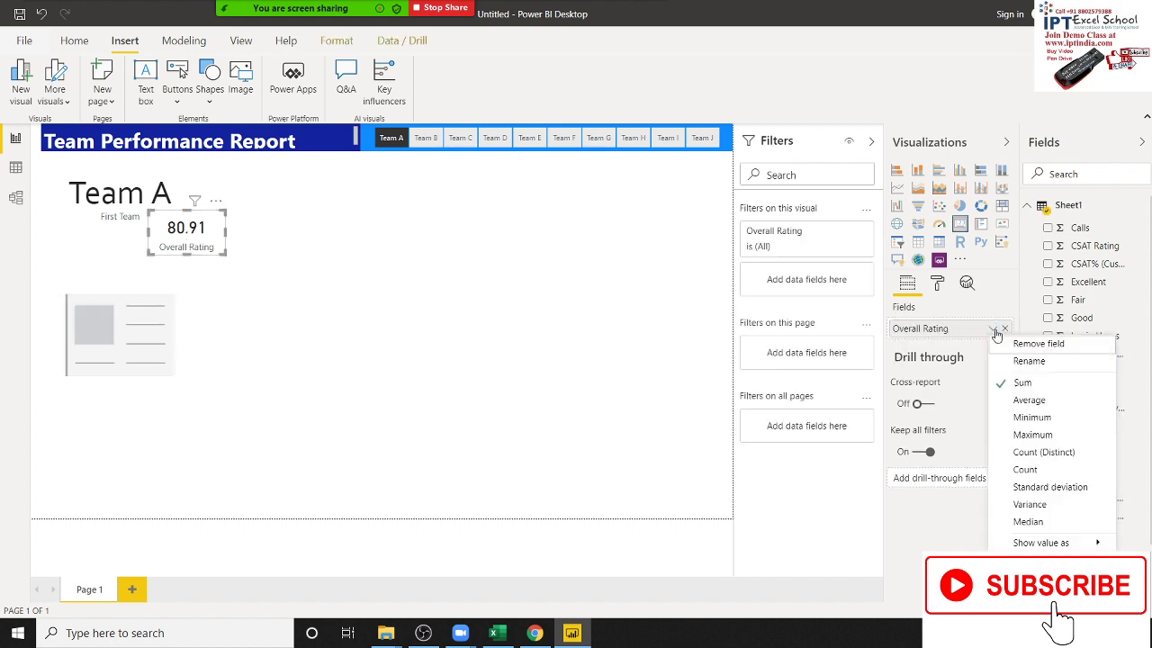
left_click(1035, 402)
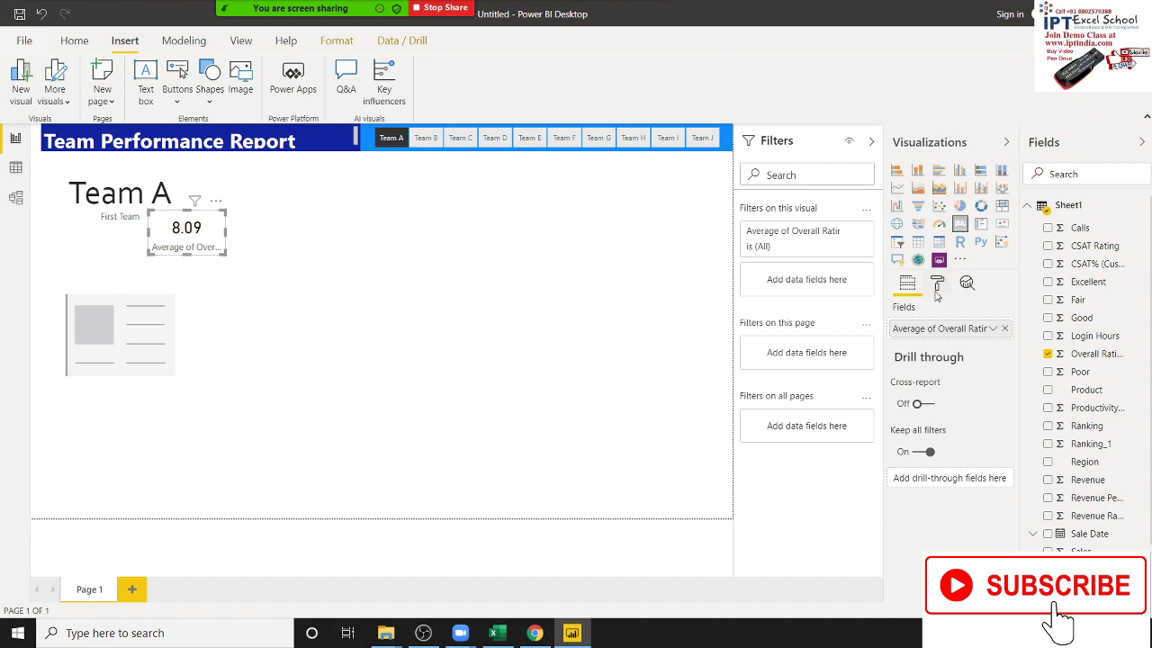
- Review the card's word wrap and category label settings, then move the new visual under the card
left_click(937, 286)
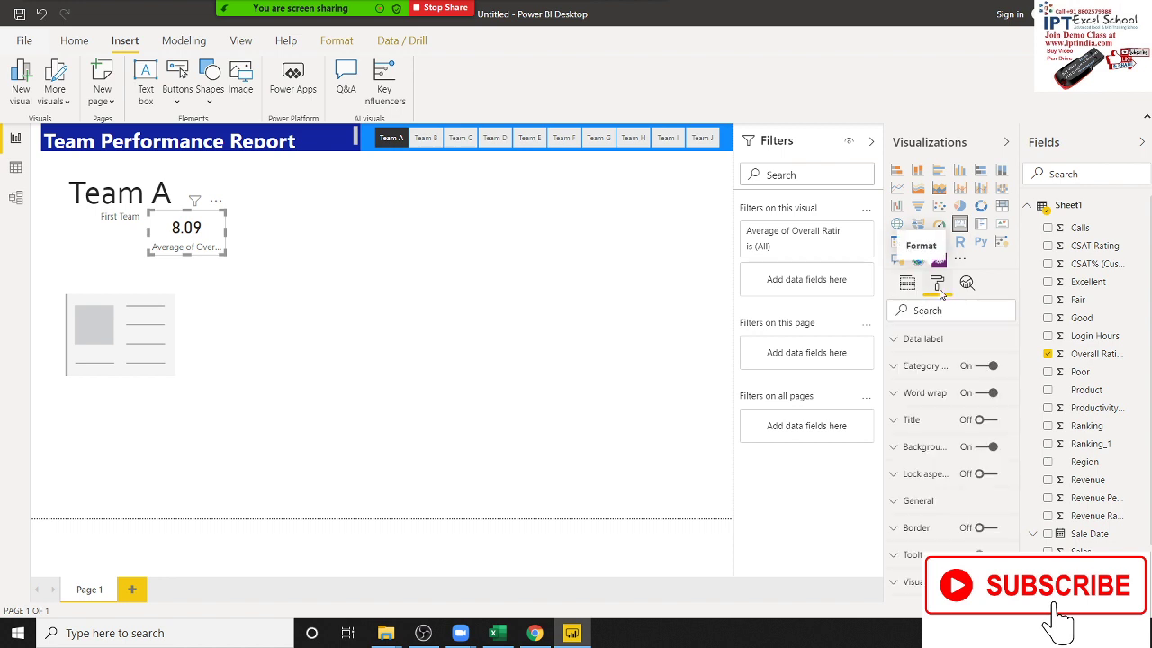
left_click(936, 343)
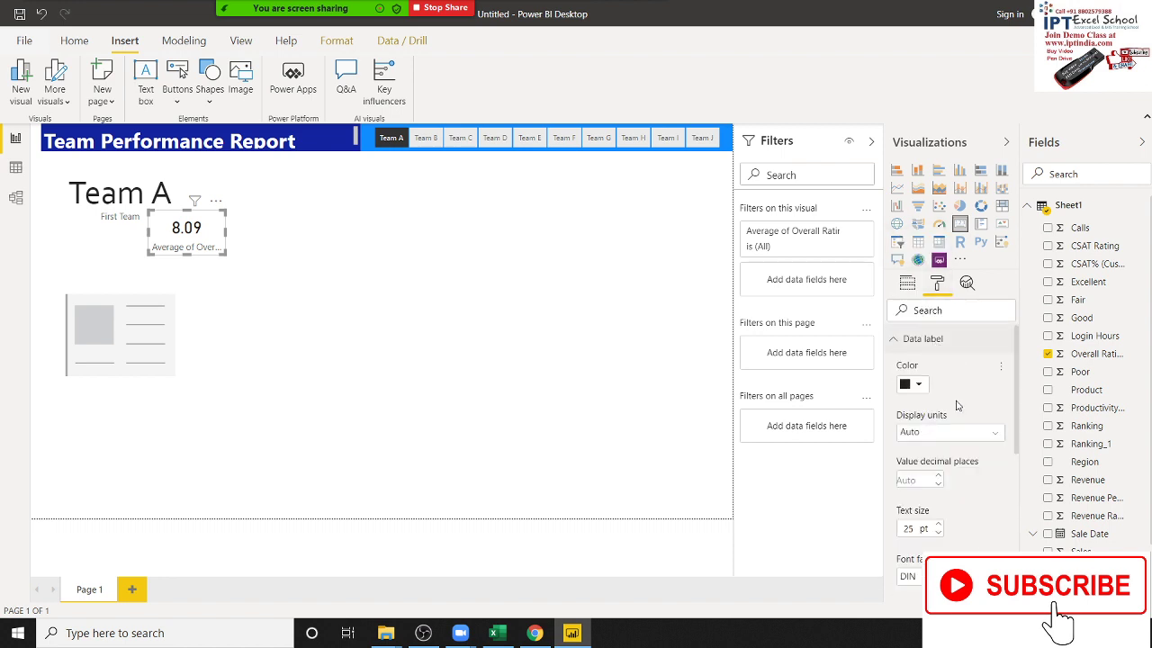
left_click(896, 344)
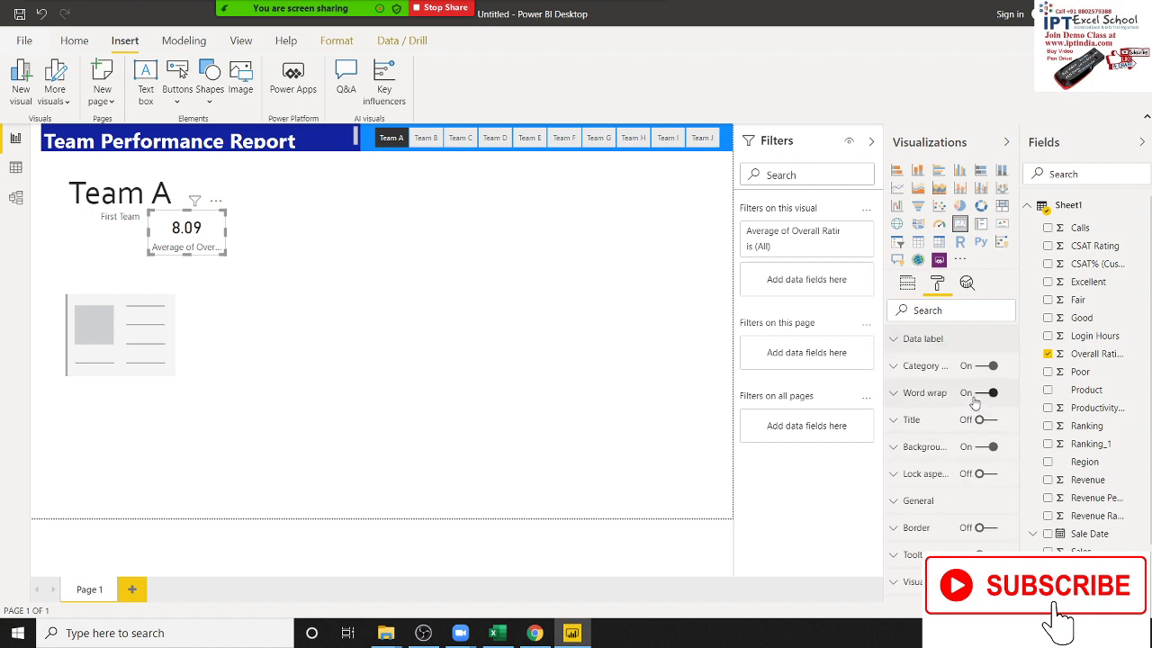
left_click(973, 399)
left_click(1000, 398)
left_click(979, 371)
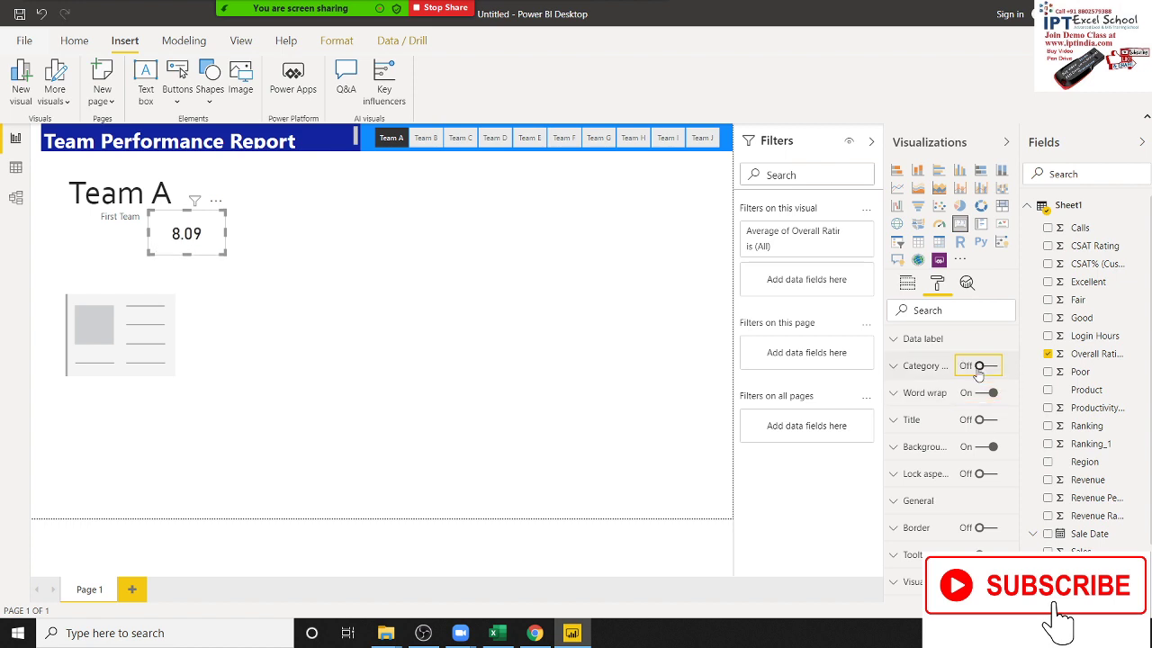
left_click(985, 369)
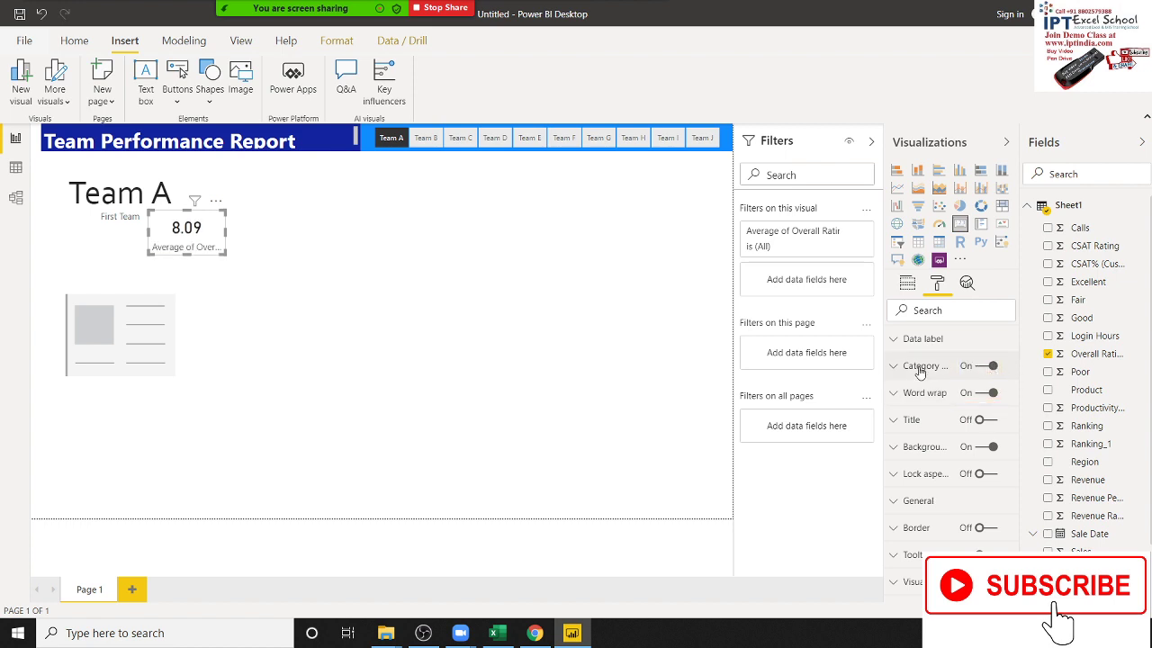
left_click(920, 369)
scroll(972, 490, "down", 2)
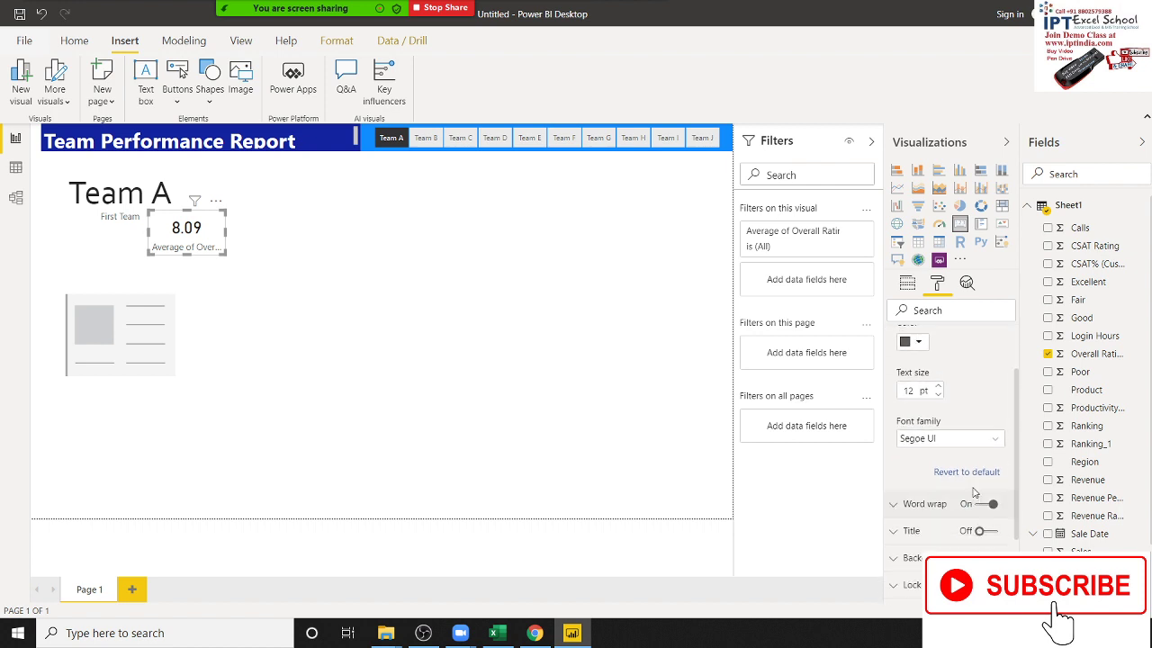
scroll(974, 492, "up", 2)
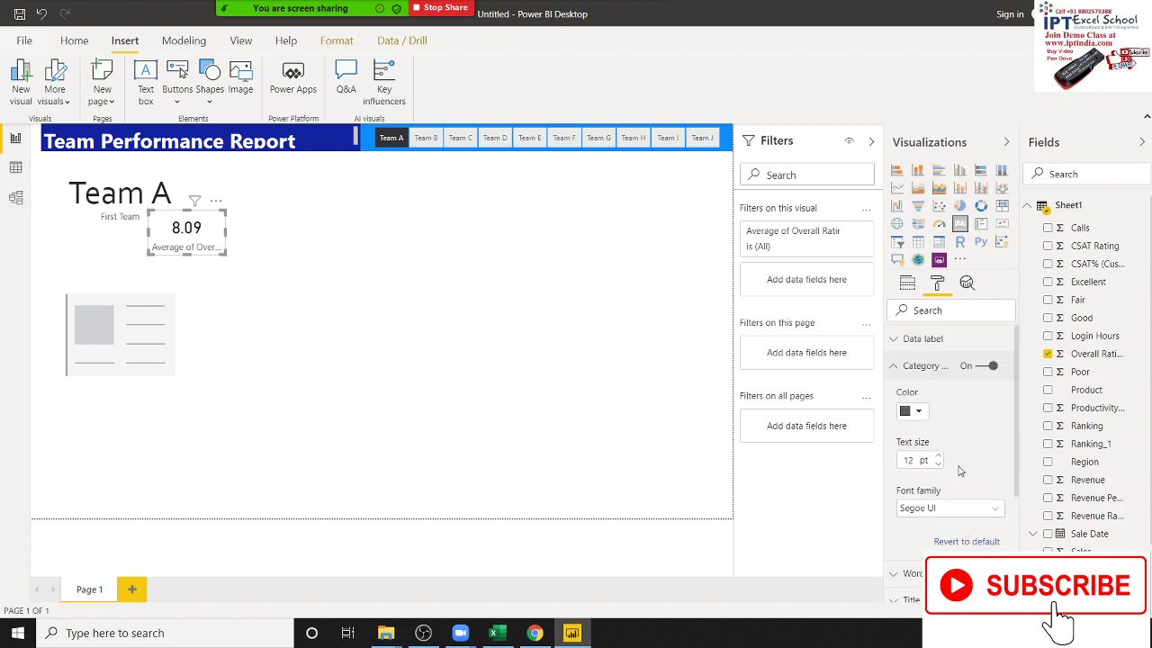
left_click(154, 342)
left_click_drag(220, 328, 154, 305)
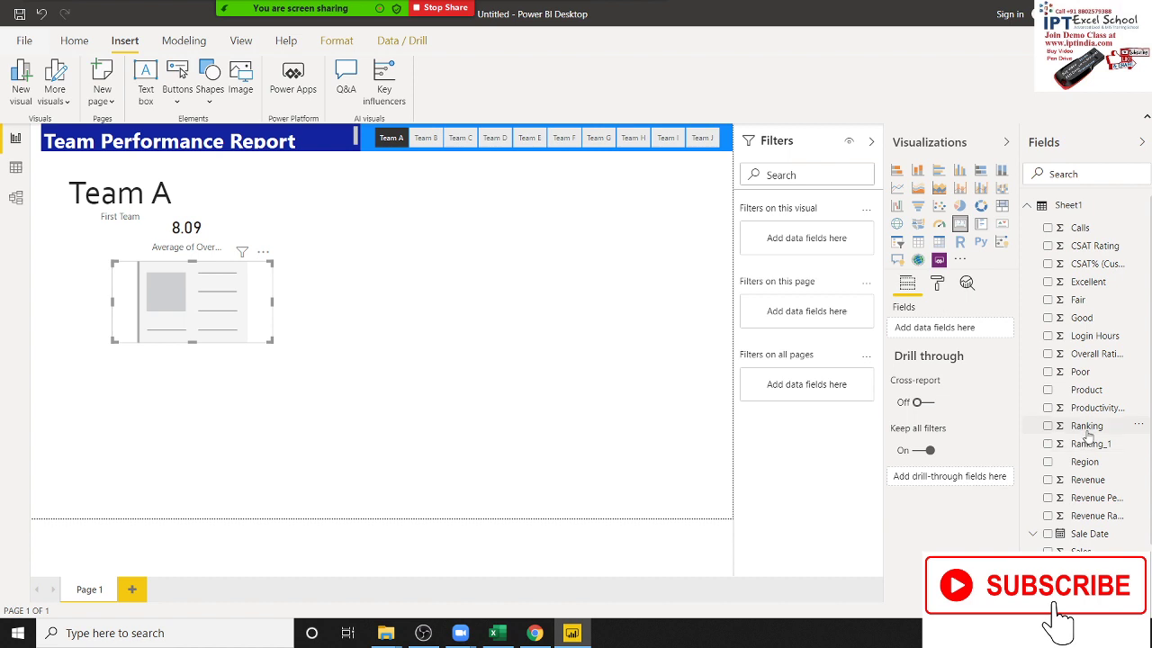
- Put Ranking into the new card as Average of Ranking (45.10) and shrink the card
left_click_drag(1087, 435, 216, 304)
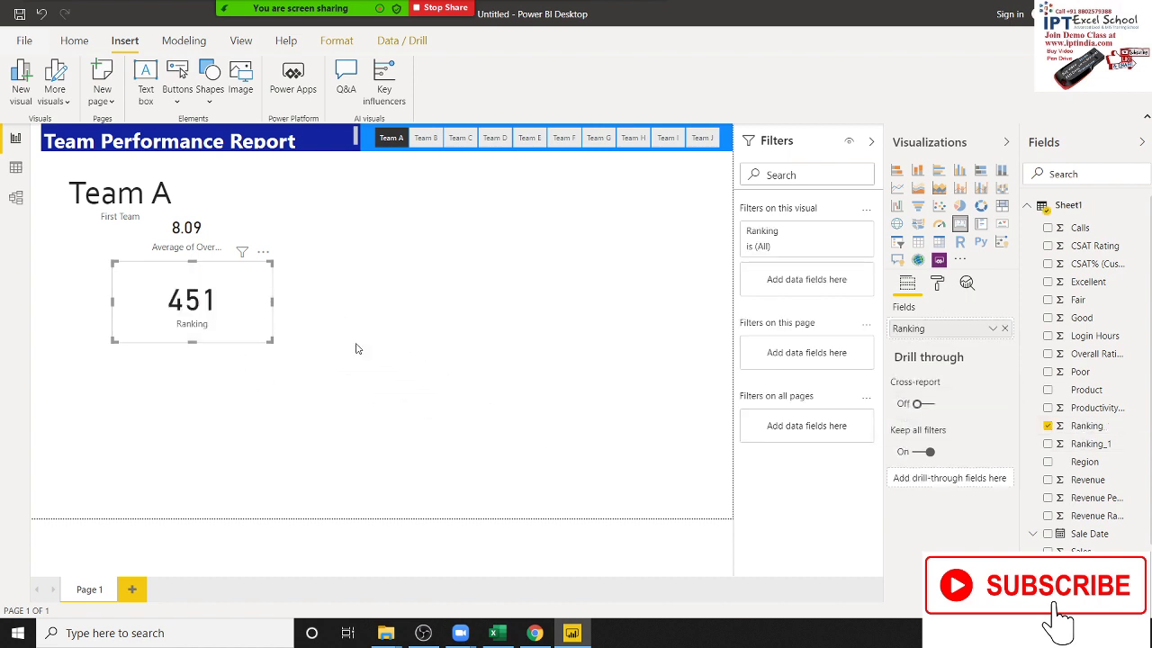
left_click(991, 330)
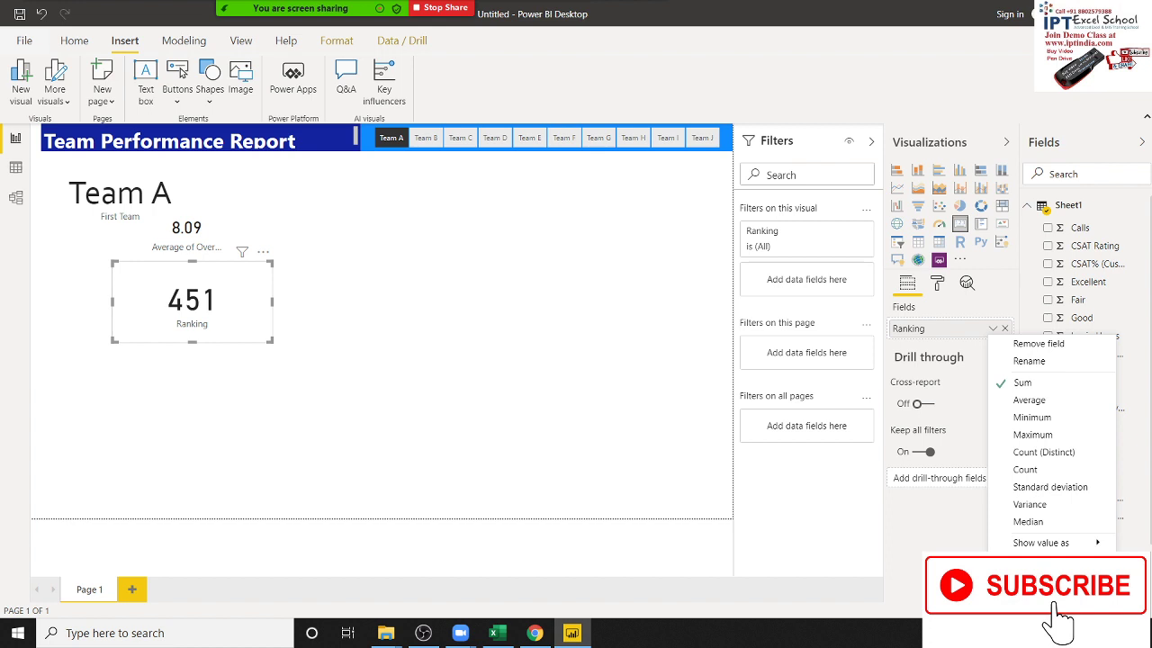
left_click(1029, 401)
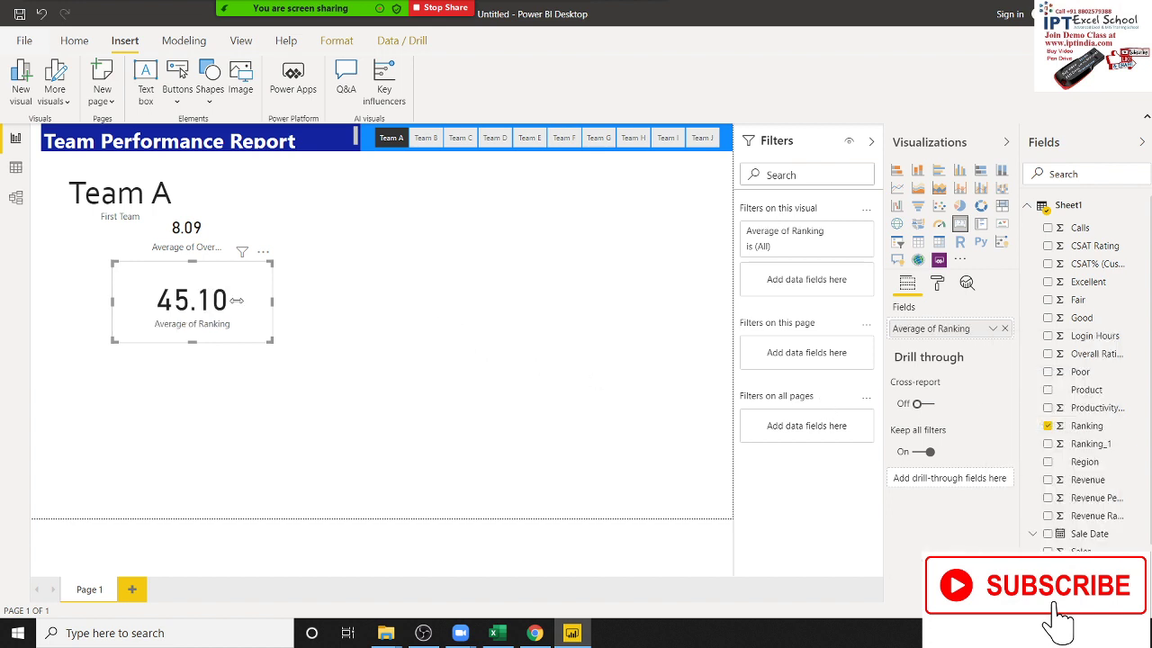
mouse_move(267, 342)
left_mouse_down()
mouse_move(204, 313)
mouse_move(203, 293)
mouse_move(212, 301)
left_mouse_up()
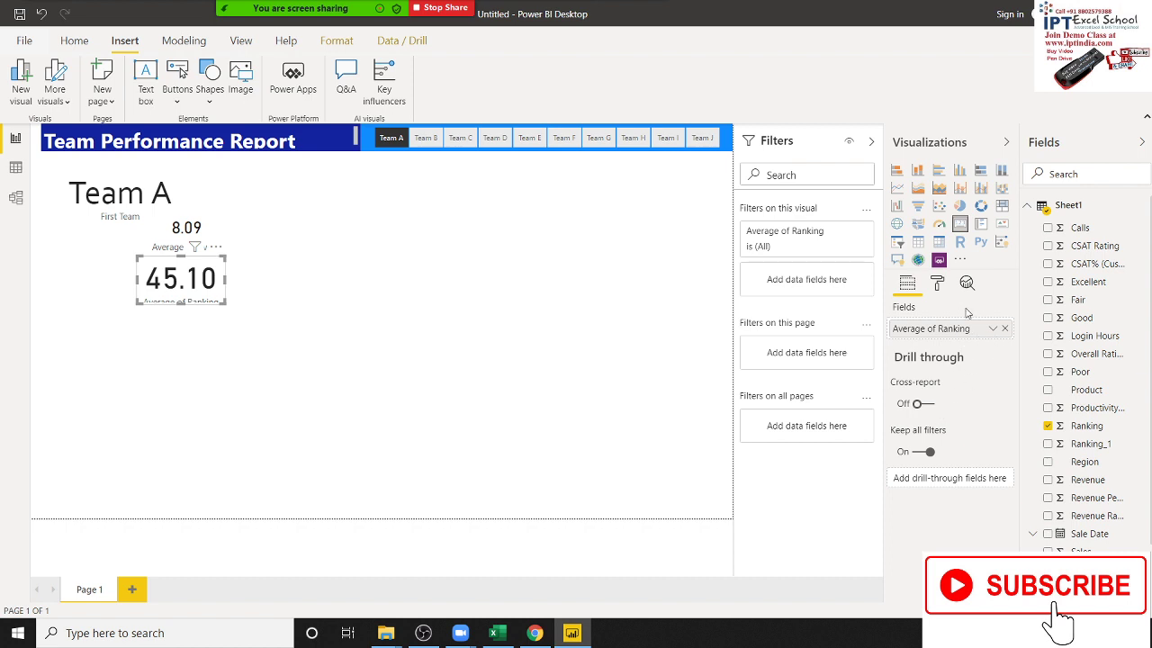
- Set the ranking card's data label text size to 20 pt and align it under the 8.09 card
left_click(937, 285)
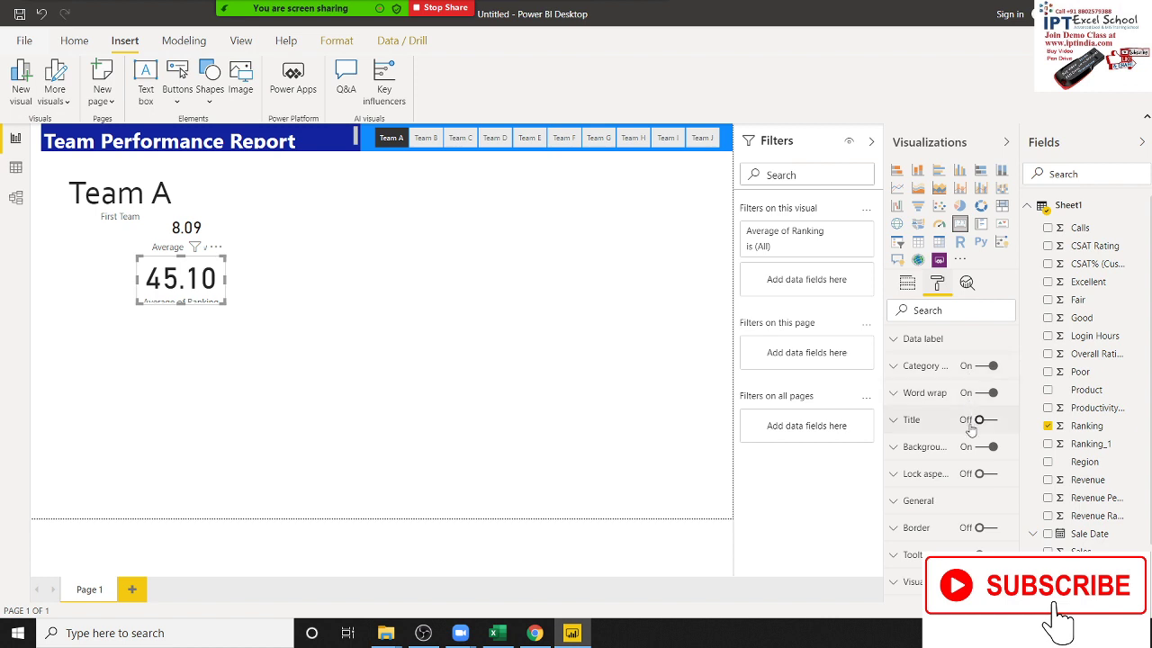
left_click(922, 346)
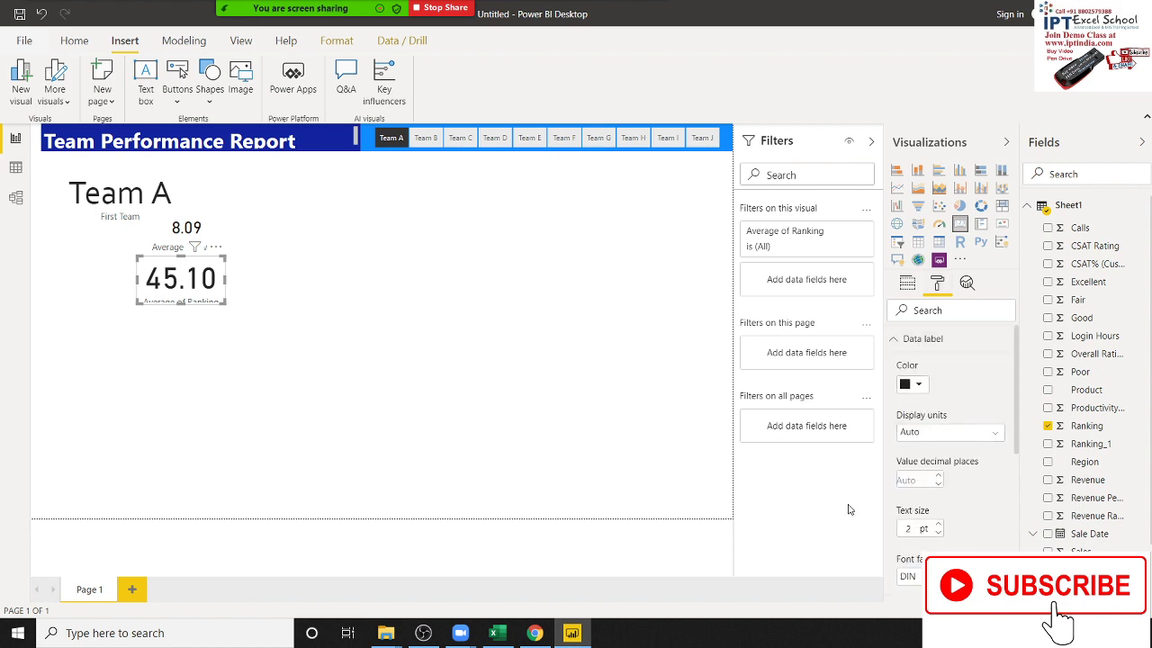
type("5")
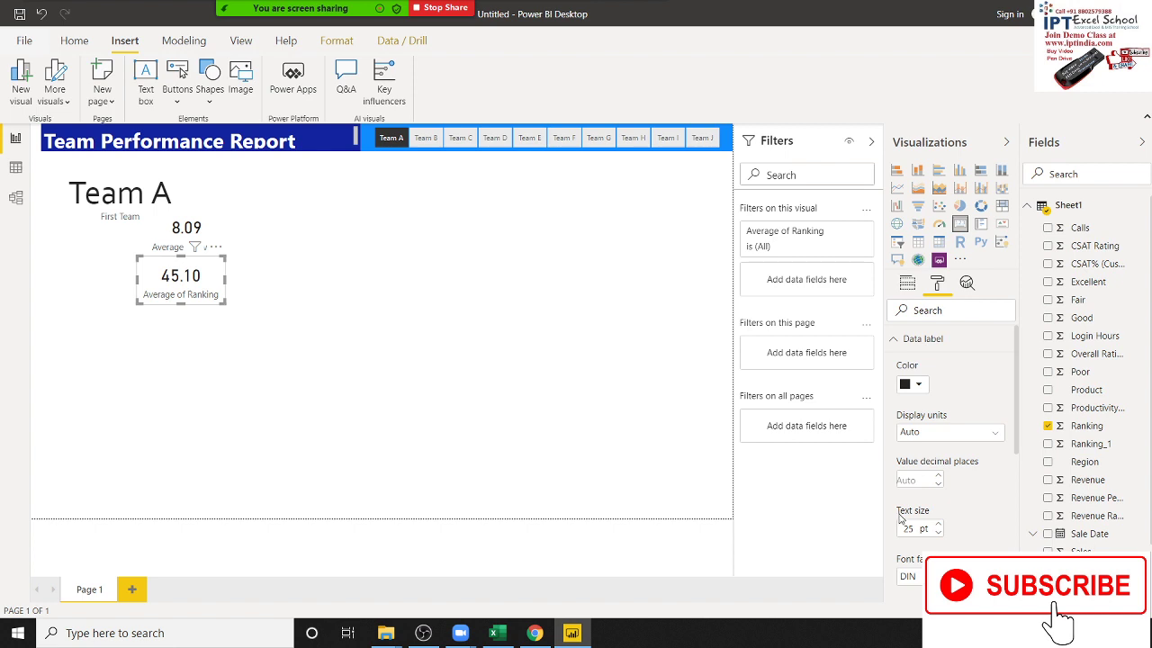
left_click_drag(919, 529, 882, 533)
type("20")
left_click(317, 315)
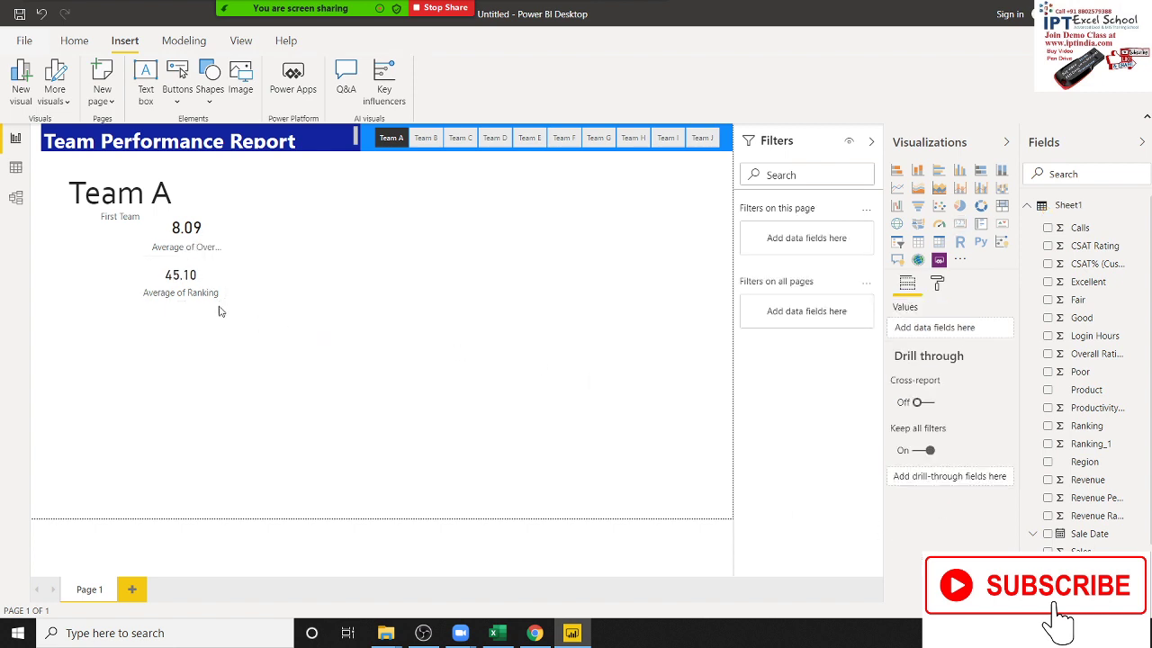
left_click_drag(219, 306, 220, 297)
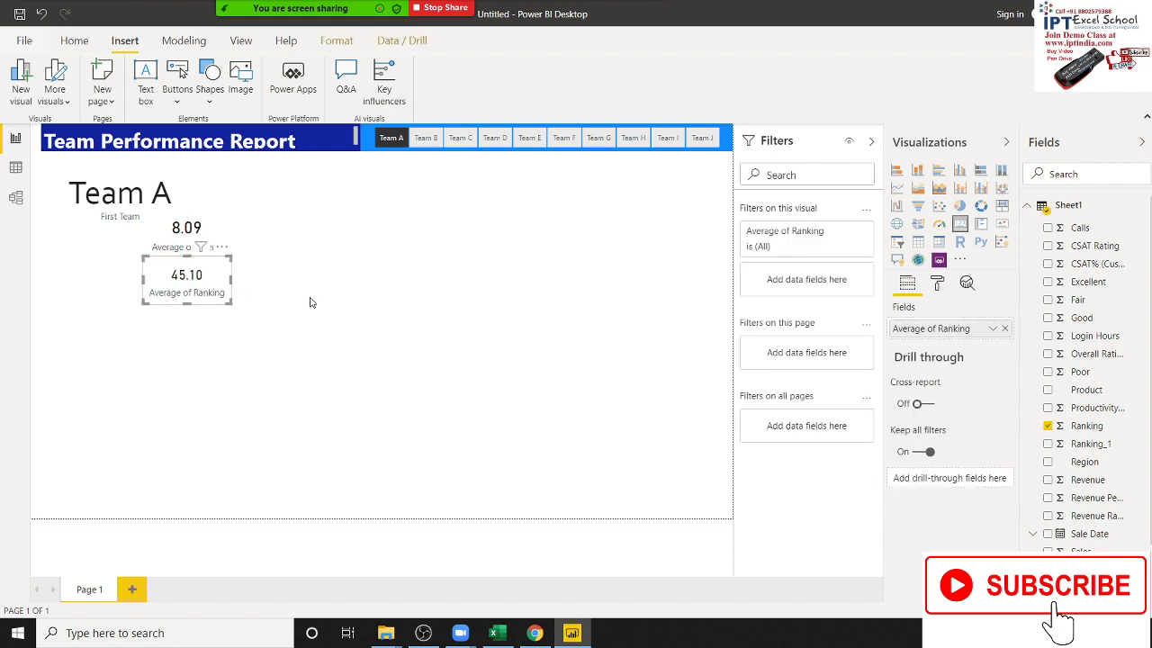
left_click(393, 269)
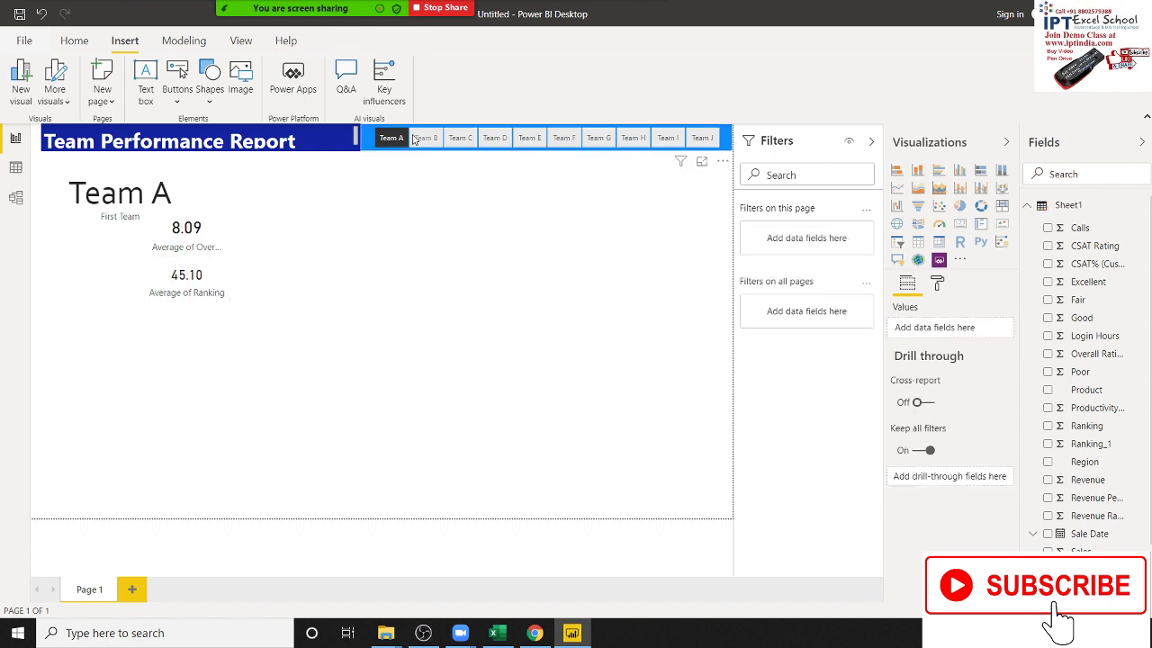
- Test the slicer with Team B and Team A, then clear it so cards show 7.87 and 51.48
left_click(426, 137)
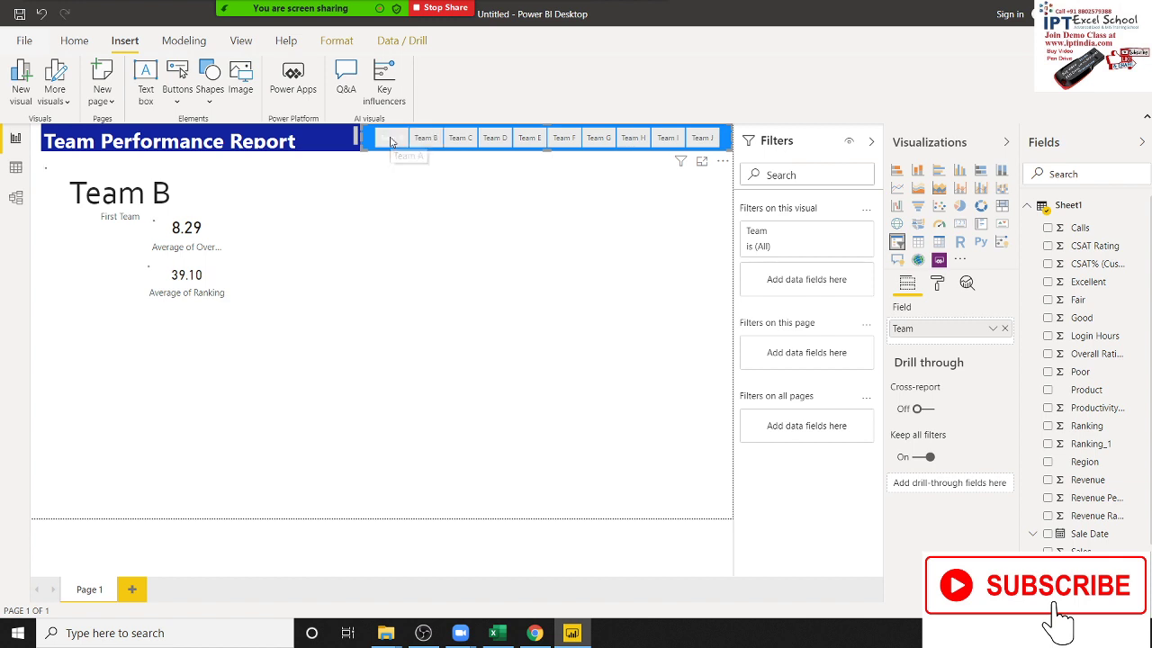
left_click(390, 138)
left_click(407, 140)
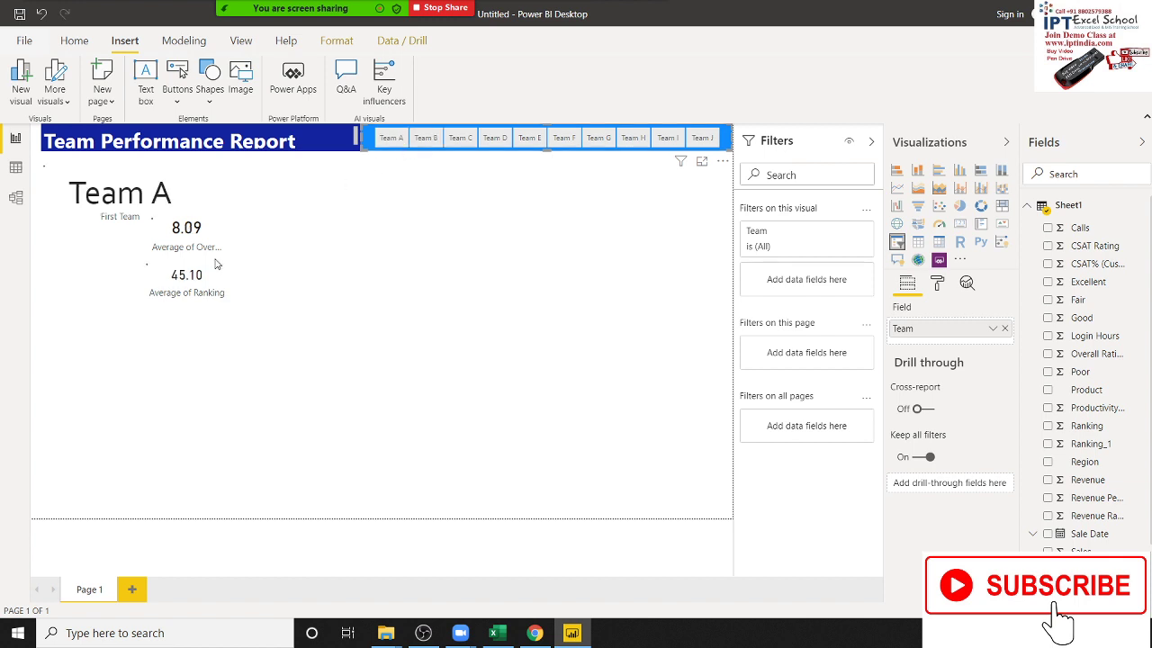
left_click(200, 287)
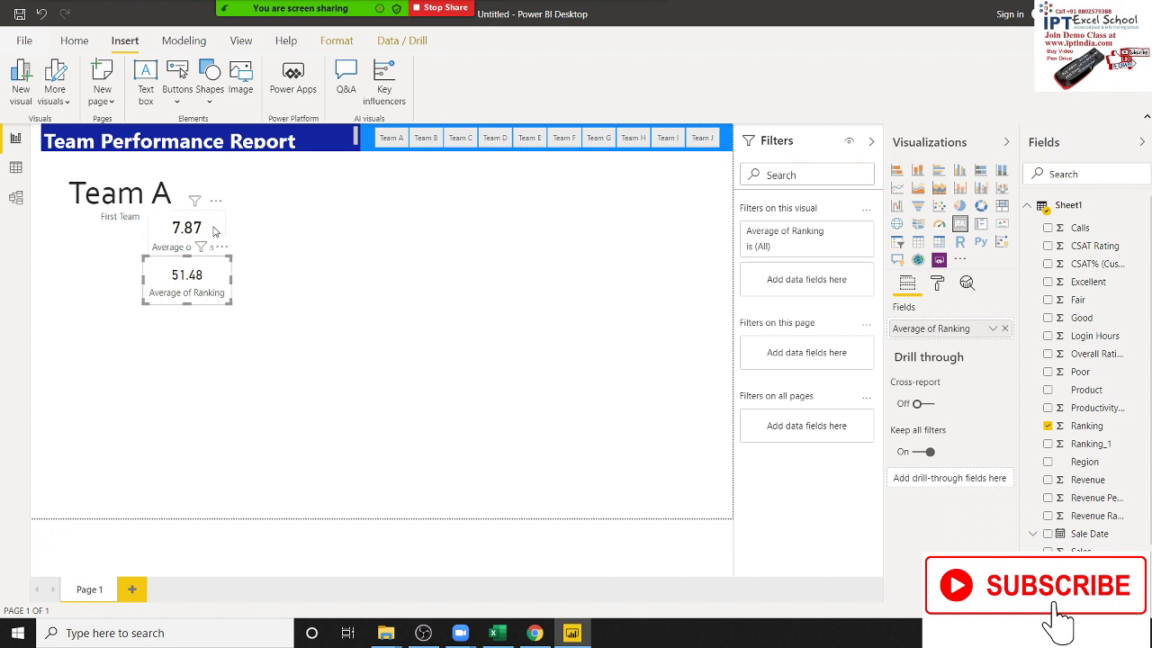
left_click(398, 242)
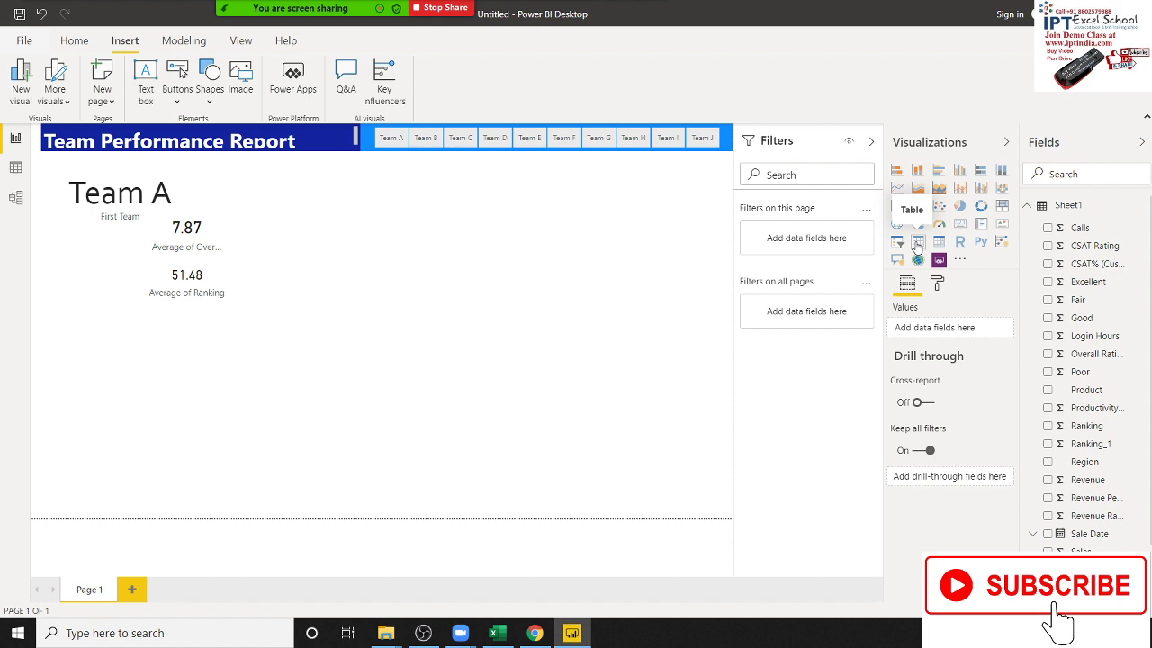
- Build a table of Team, Sales, Calls and Revenue beside the KPI cards, enlarge it, and convert it to a matrix
left_click(917, 243)
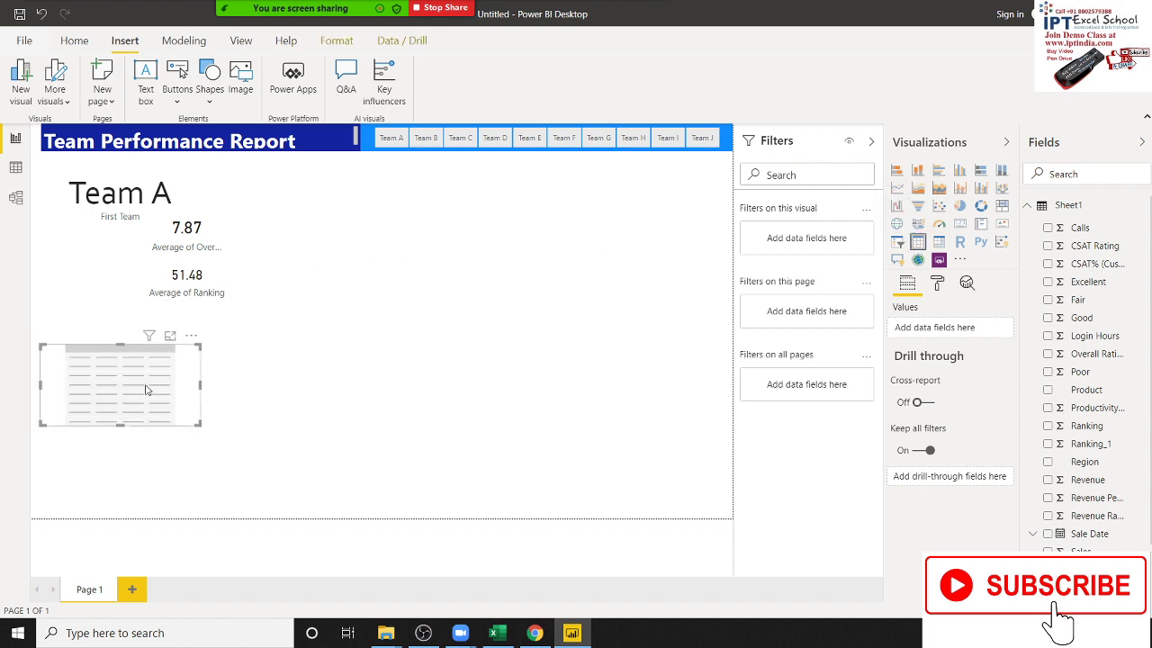
mouse_move(144, 389)
left_mouse_down()
mouse_move(370, 297)
mouse_move(343, 191)
left_mouse_up()
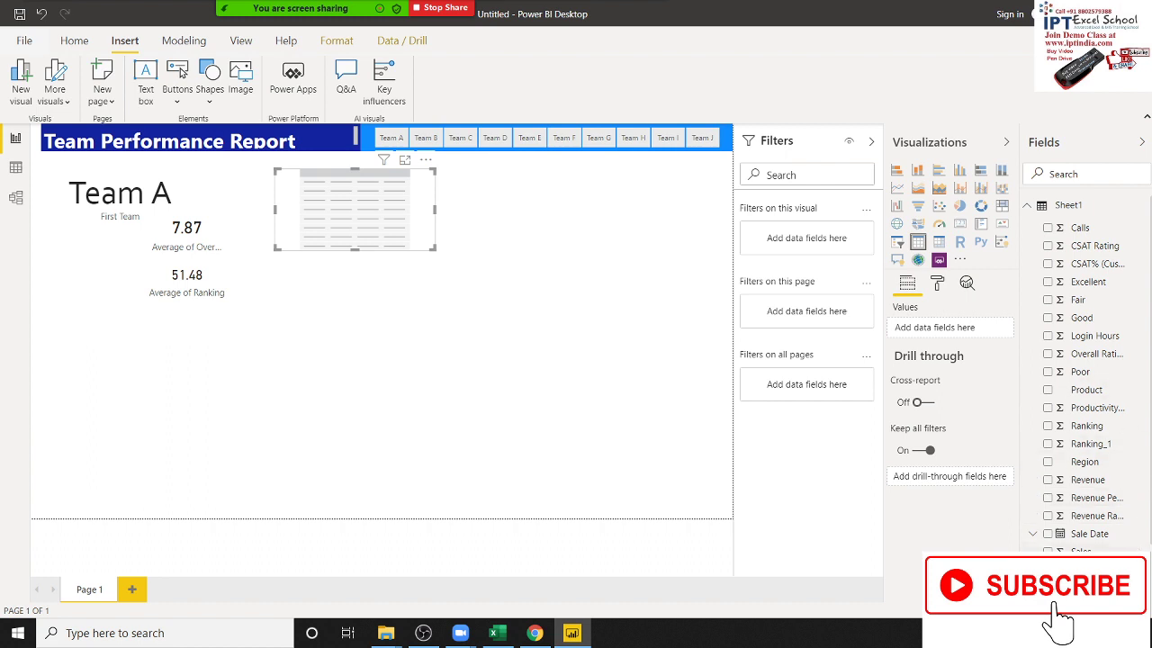
left_click_drag(1080, 569, 304, 224)
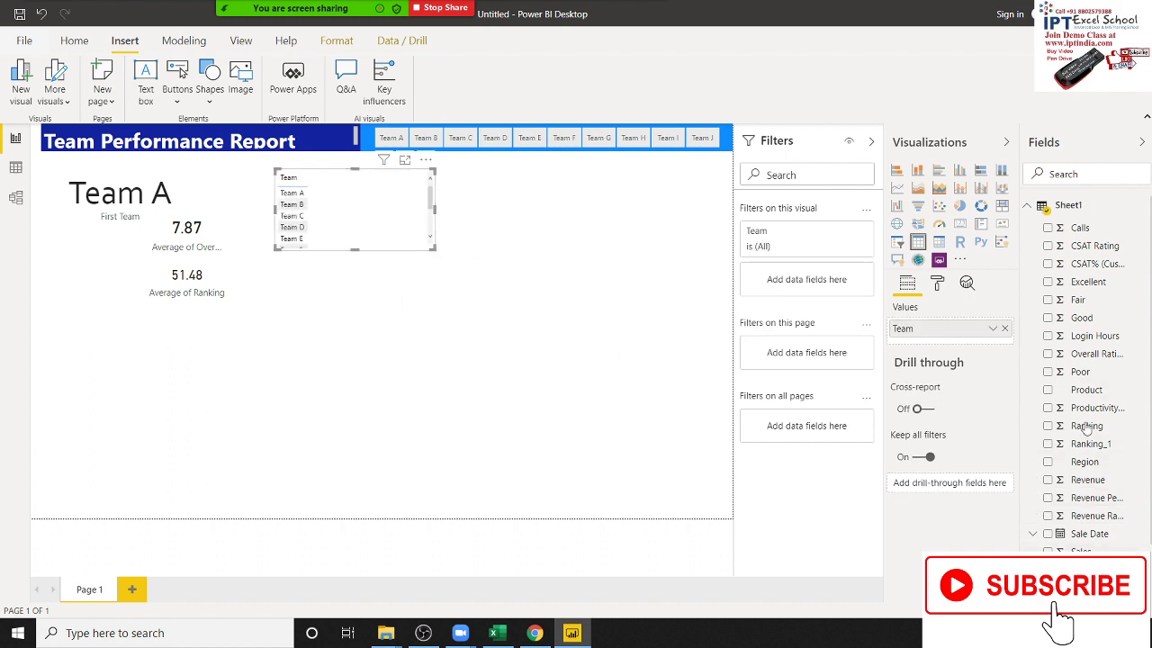
left_click_drag(1080, 551, 387, 200)
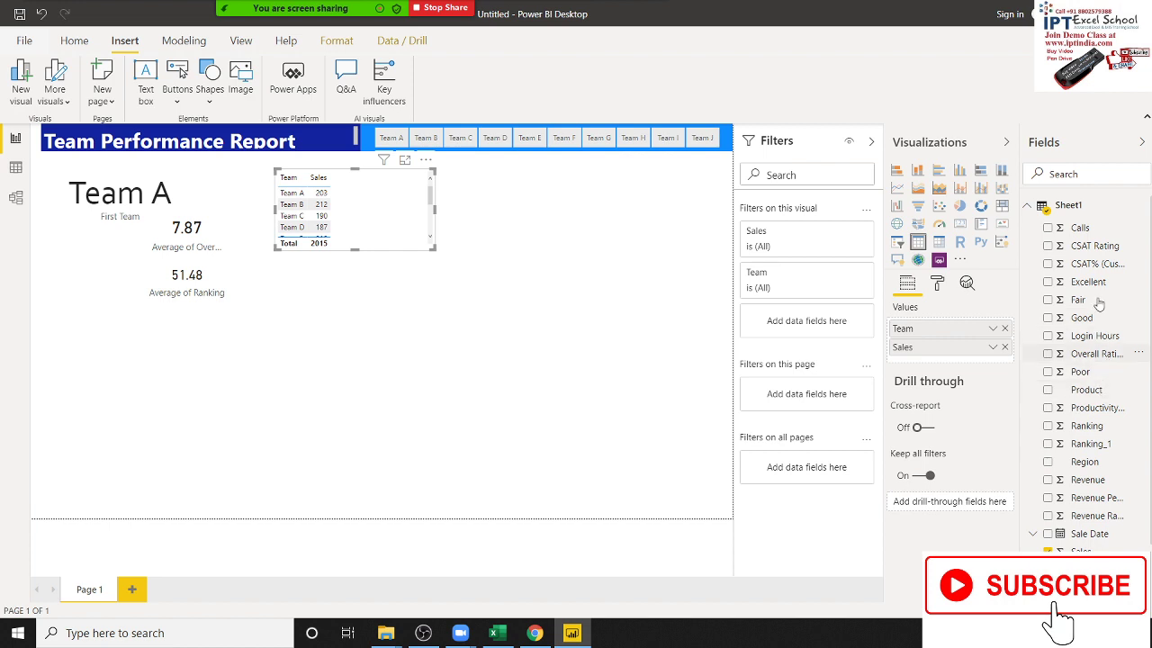
mouse_move(1080, 227)
left_mouse_down()
mouse_move(449, 282)
mouse_move(412, 212)
left_mouse_up()
left_click_drag(1096, 484, 392, 200)
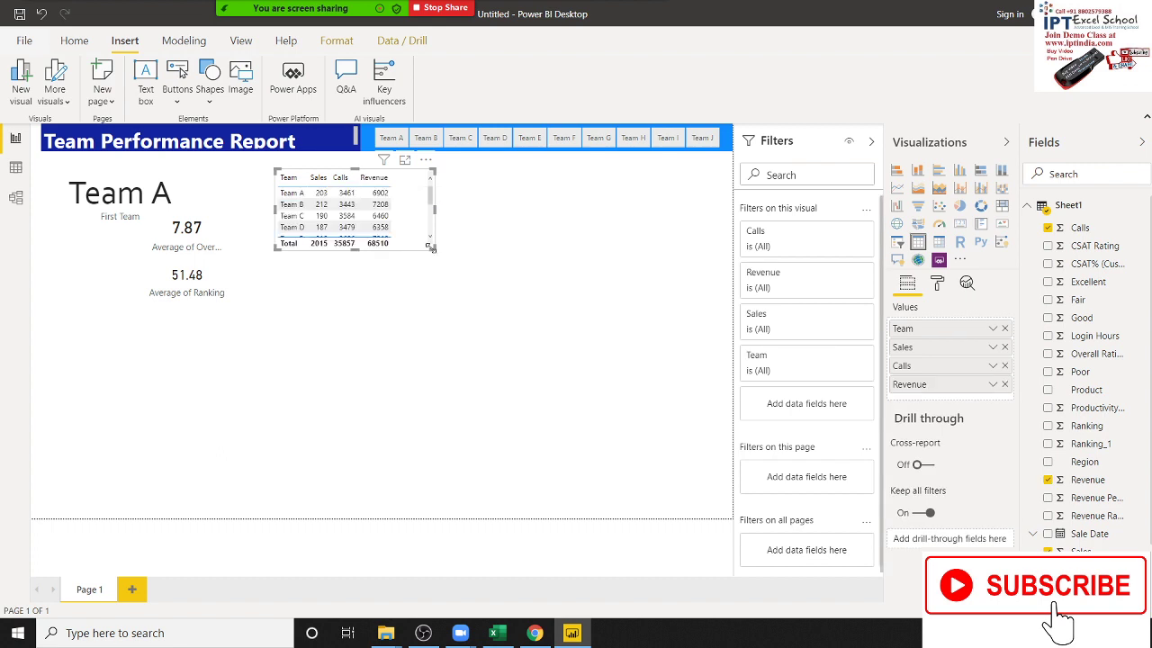
left_click_drag(434, 249, 441, 262)
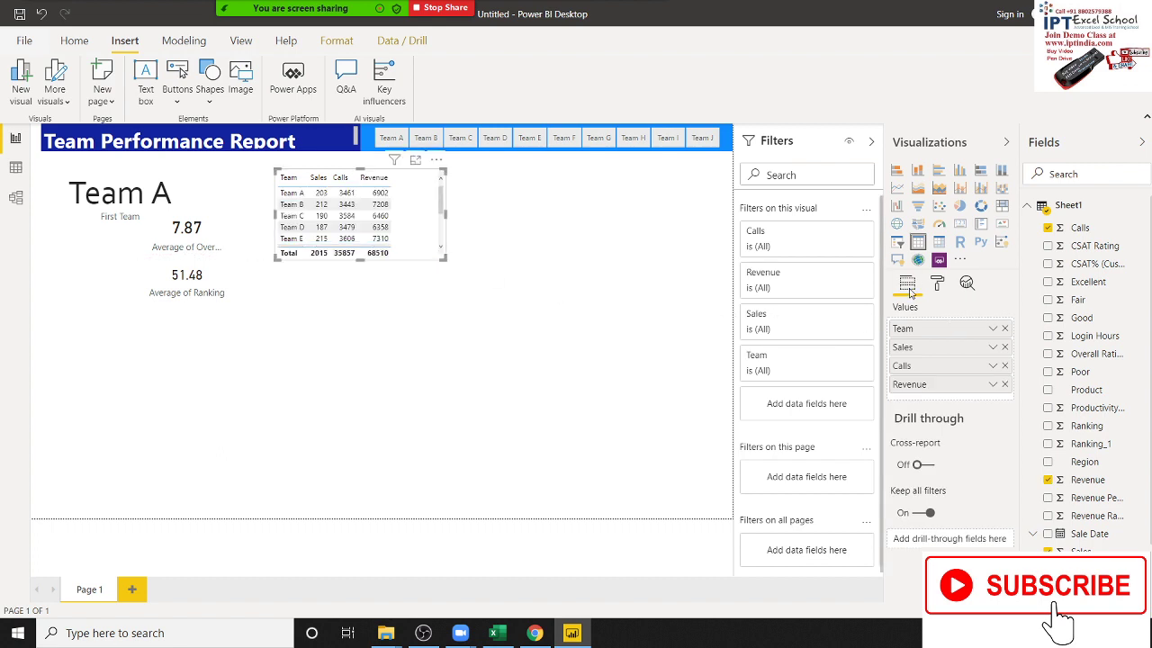
left_click(937, 247)
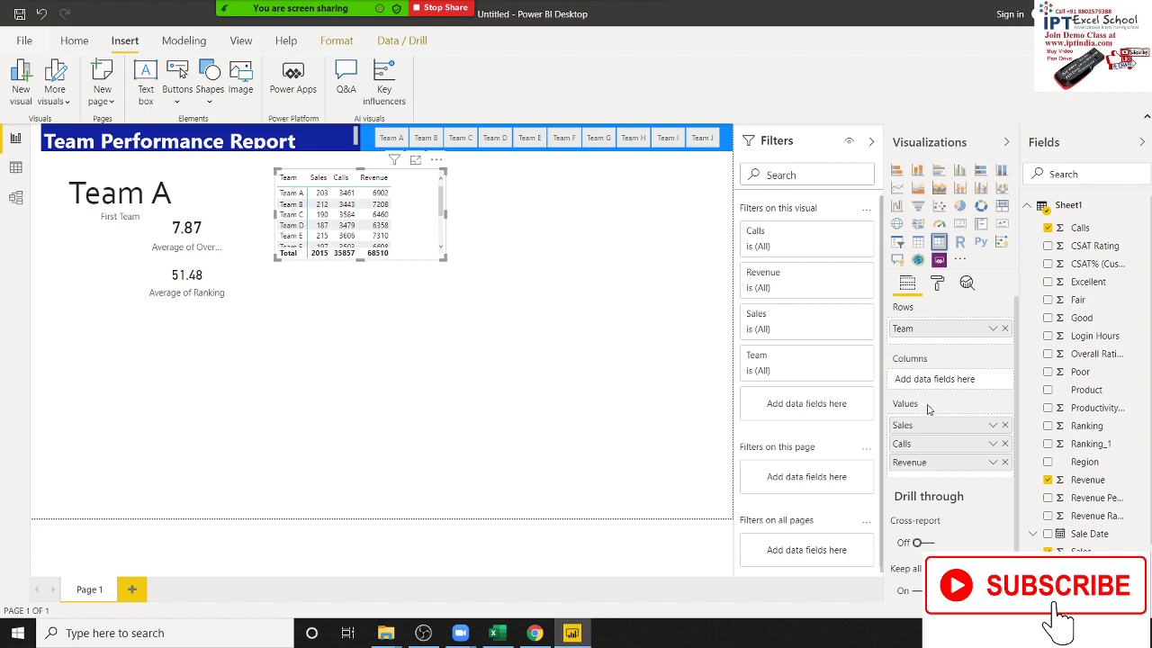
- Rearrange the matrix values to First Team, Revenue, Sales and Calls, showing Team A with 68510, 2015, 35857
left_click_drag(926, 335, 929, 465)
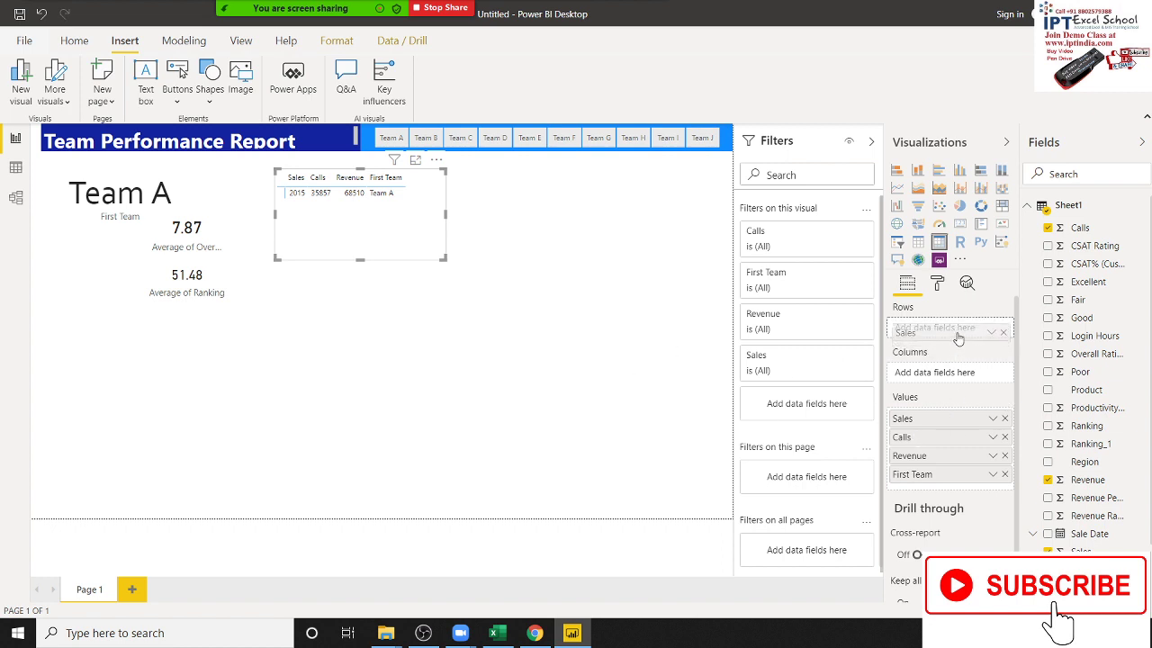
left_click_drag(947, 369, 941, 328)
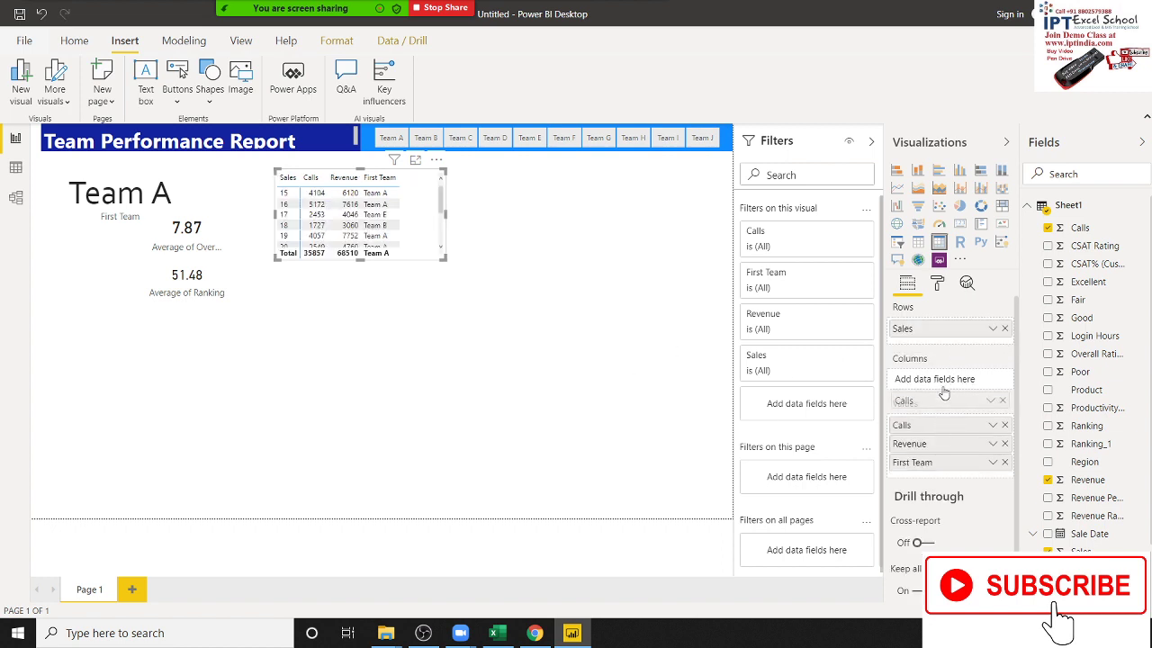
left_click_drag(942, 430, 940, 349)
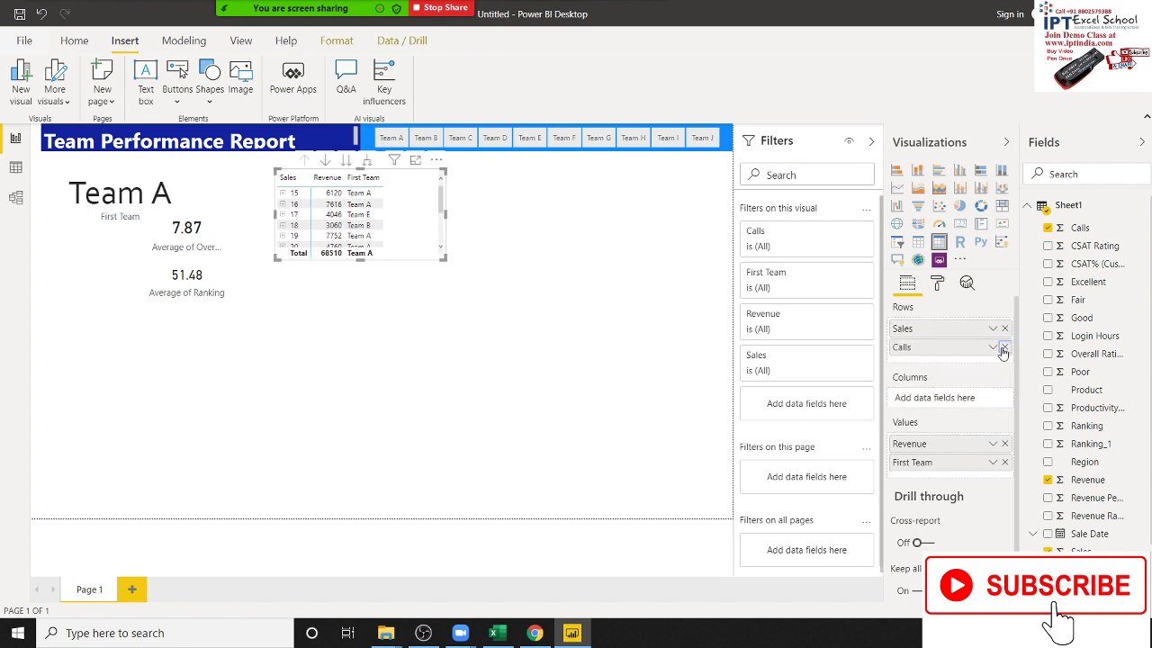
left_click(1005, 348)
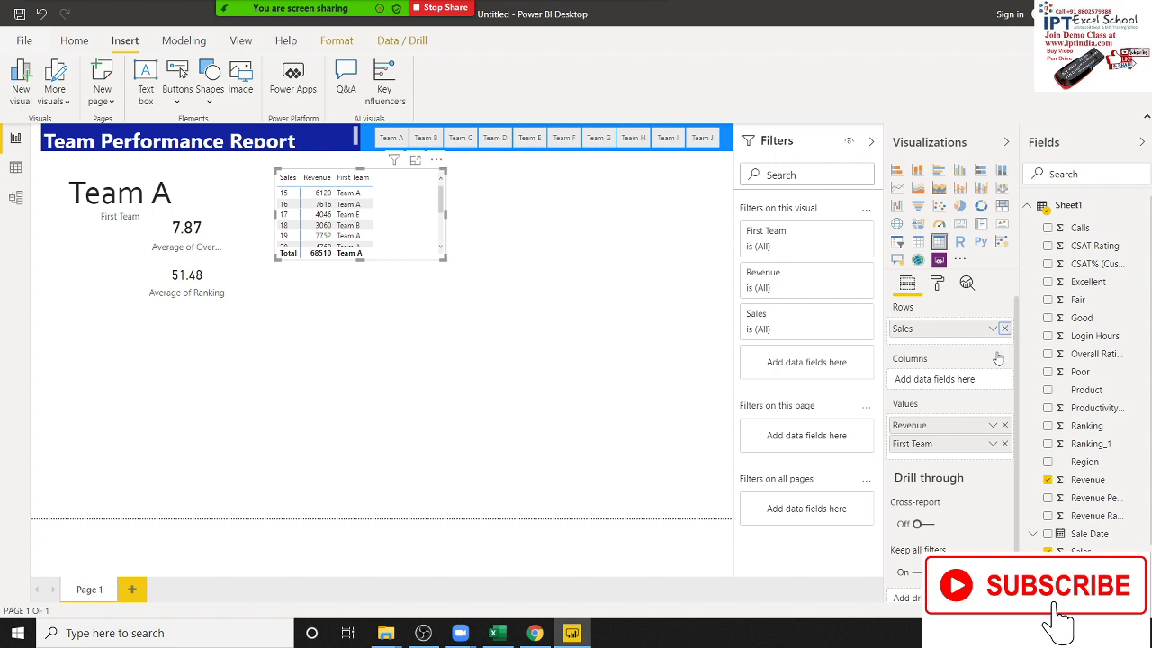
left_click(1005, 328)
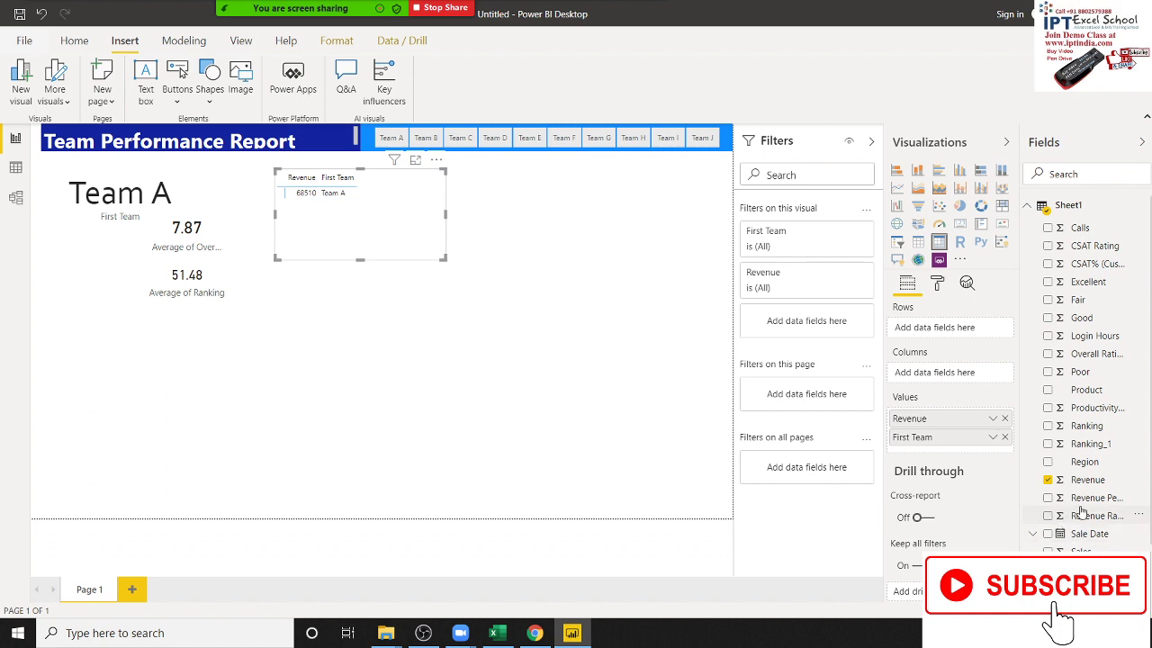
left_click_drag(1075, 551, 945, 456)
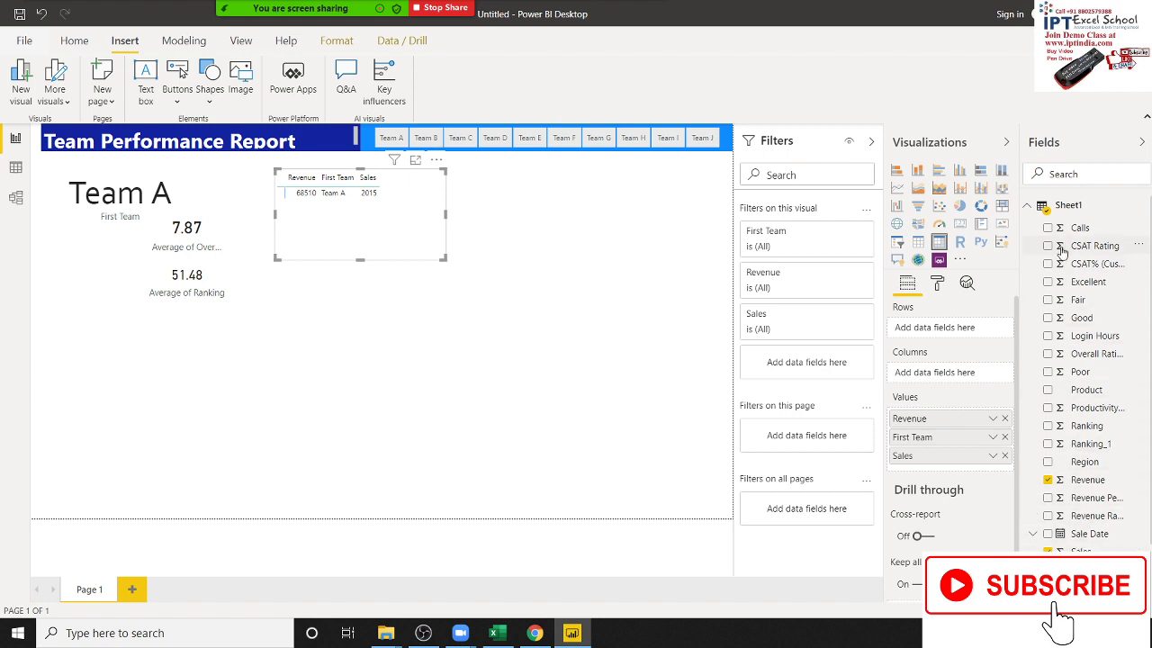
left_click_drag(1079, 228, 912, 474)
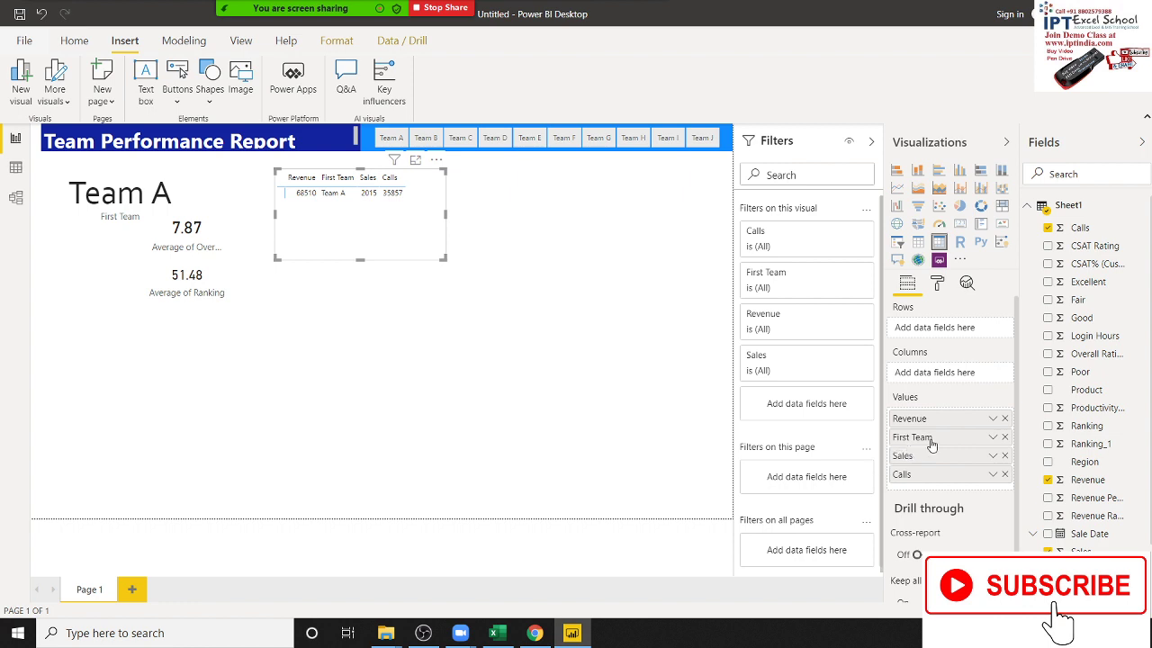
left_click_drag(930, 439, 925, 421)
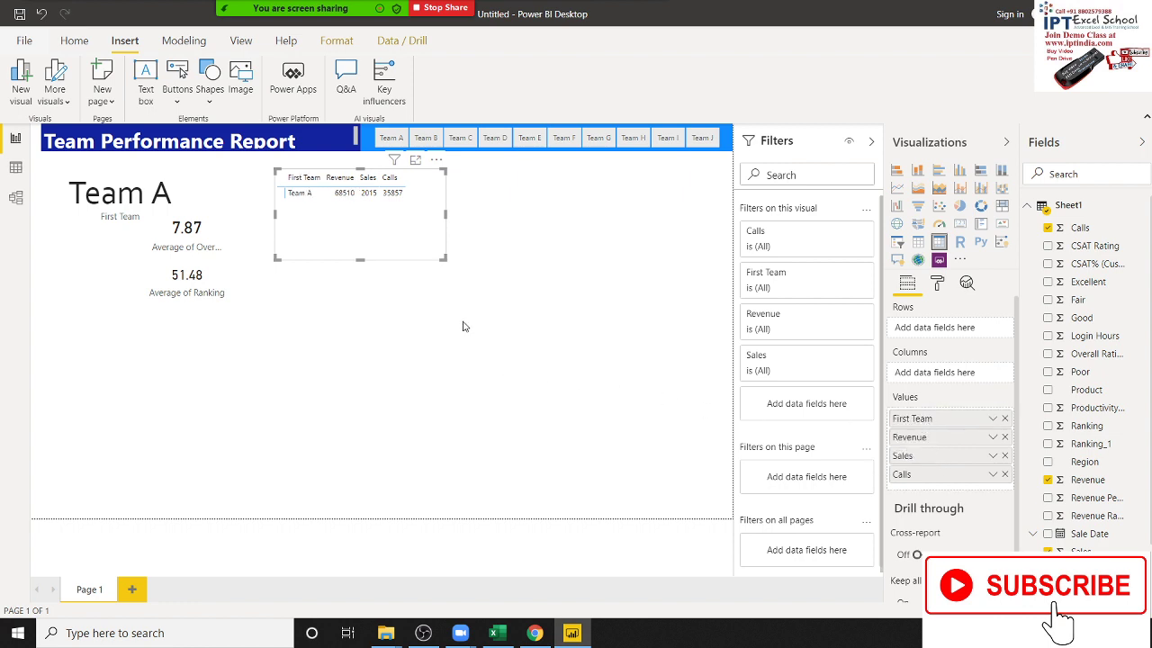
left_click(558, 337)
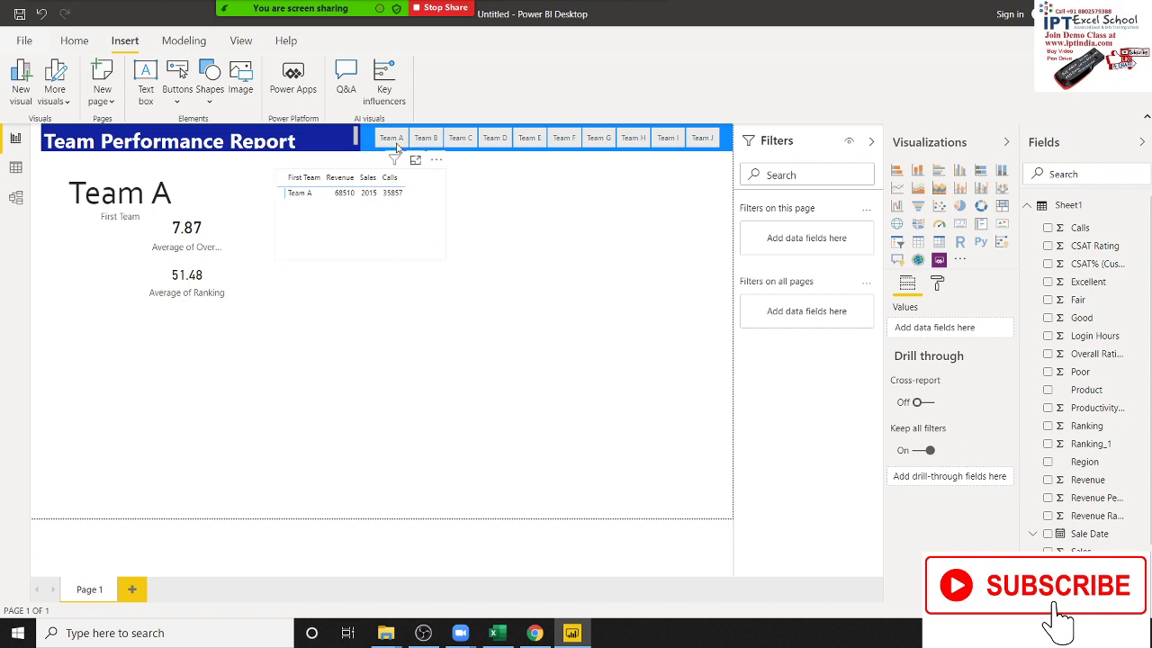
- Cycle the team slicer through Team A and Team B, ending on Team C
left_click(392, 140)
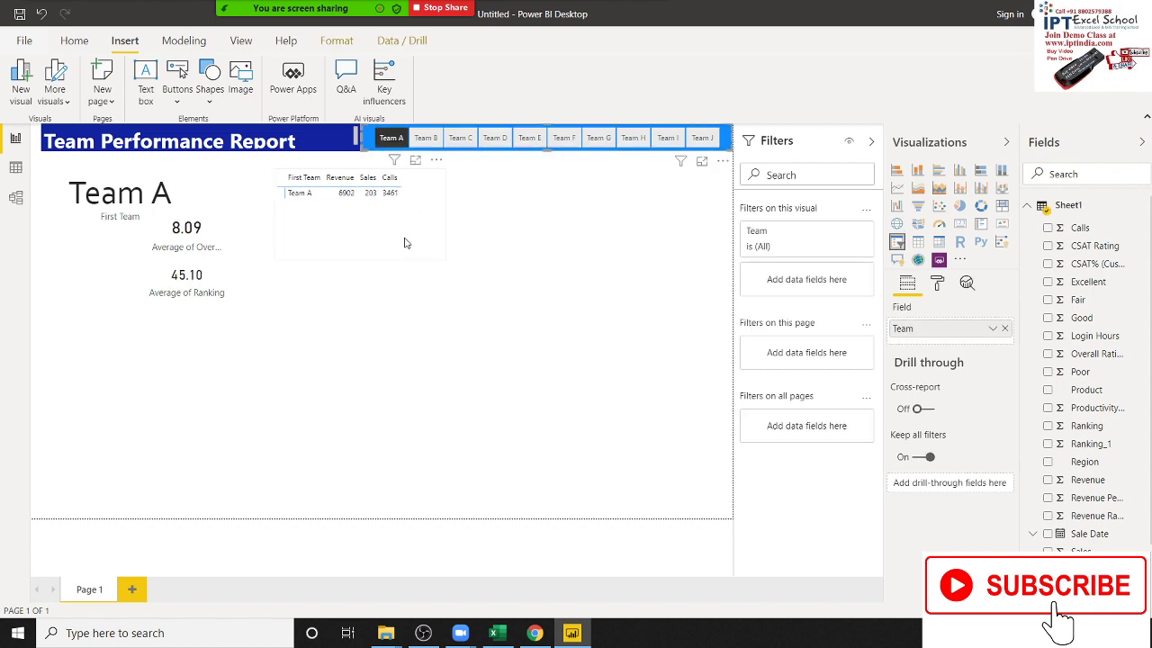
left_click(426, 143)
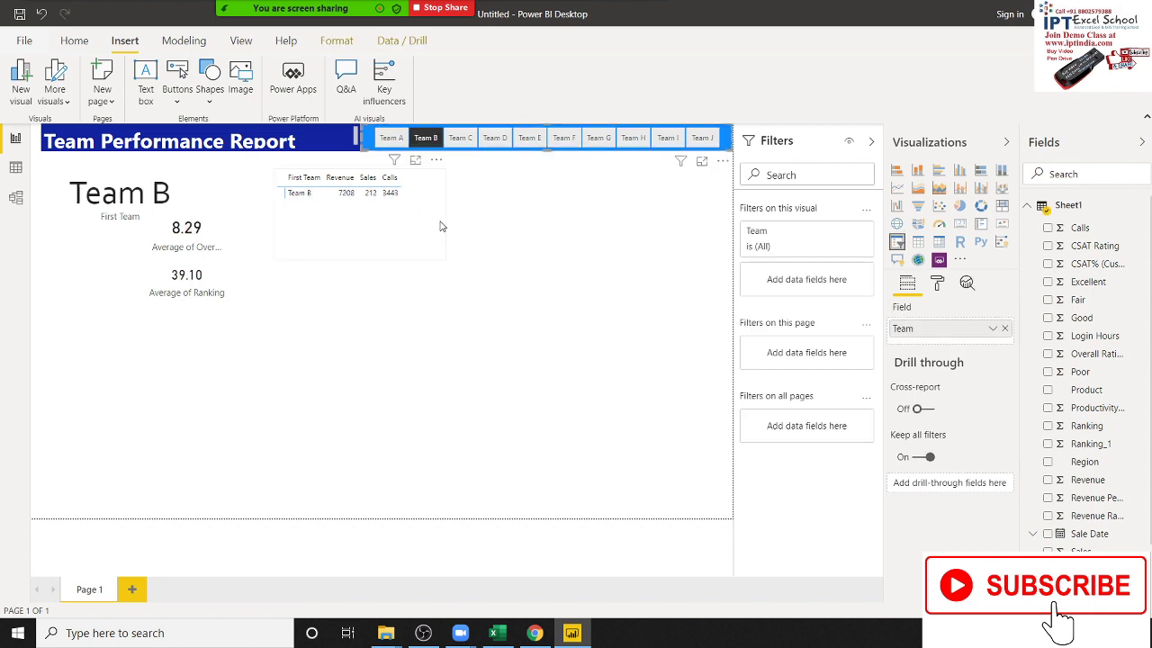
left_click(458, 141)
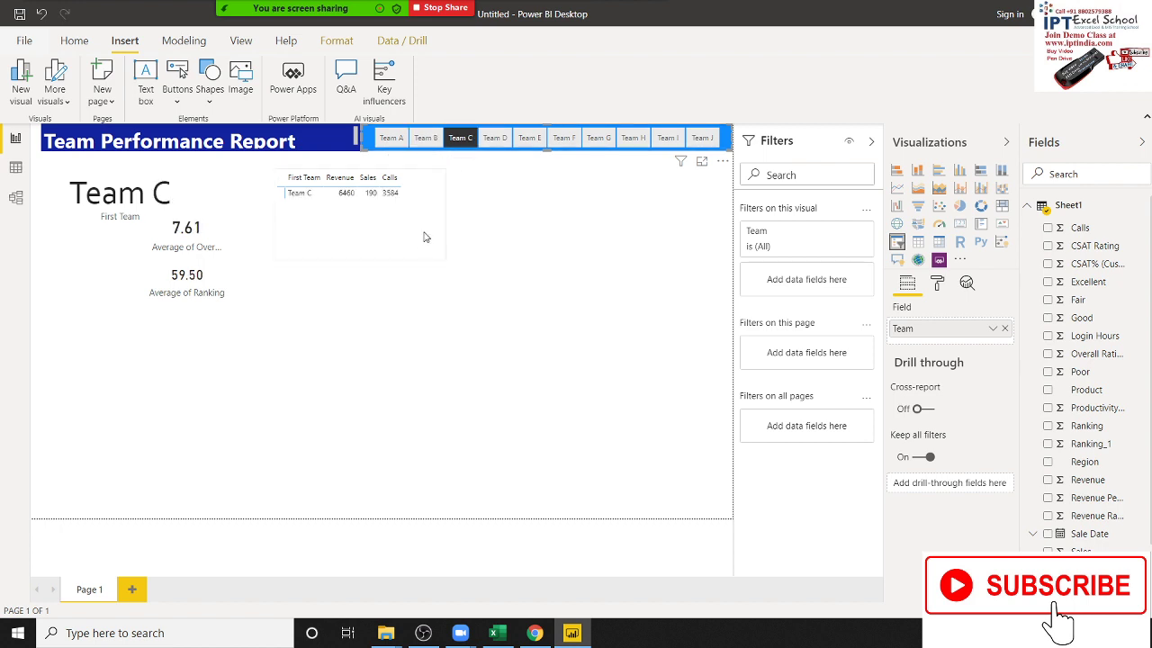
- Set the team metrics table's Values text size to 25 pt
left_click(432, 256)
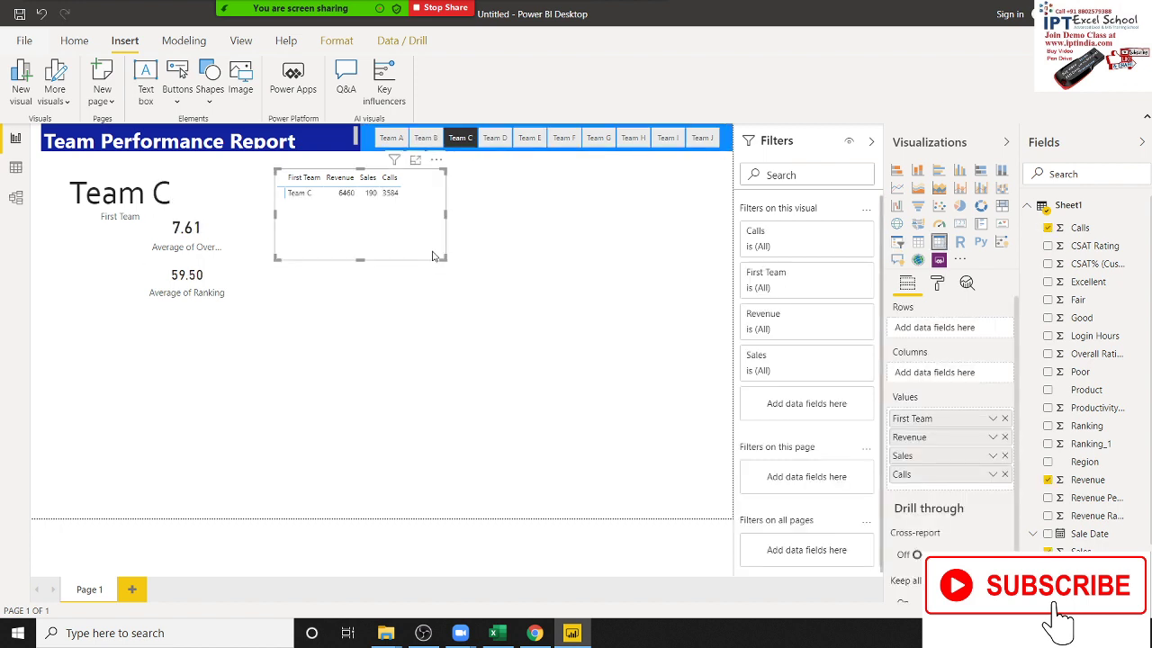
left_click(937, 284)
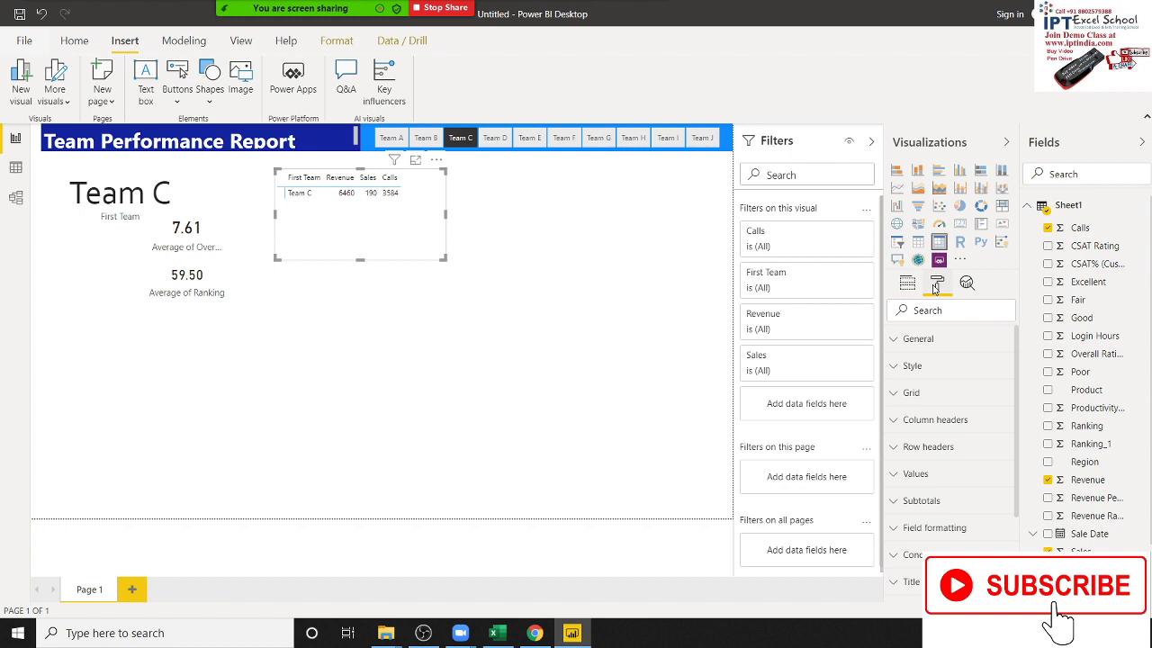
left_click(951, 349)
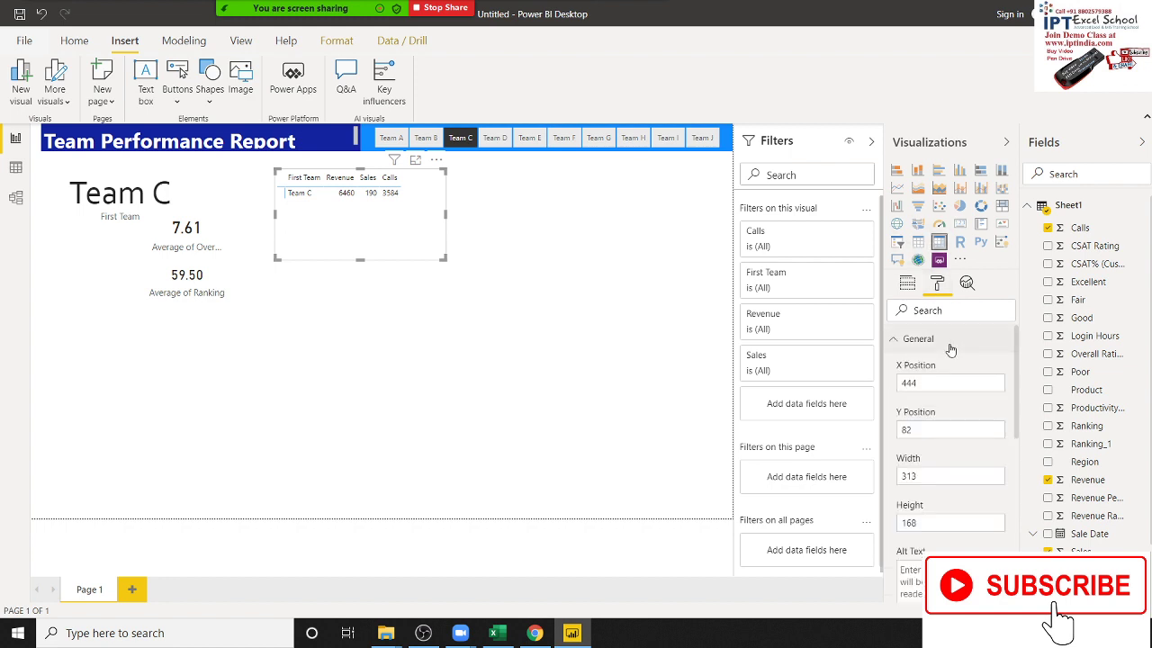
left_click(951, 346)
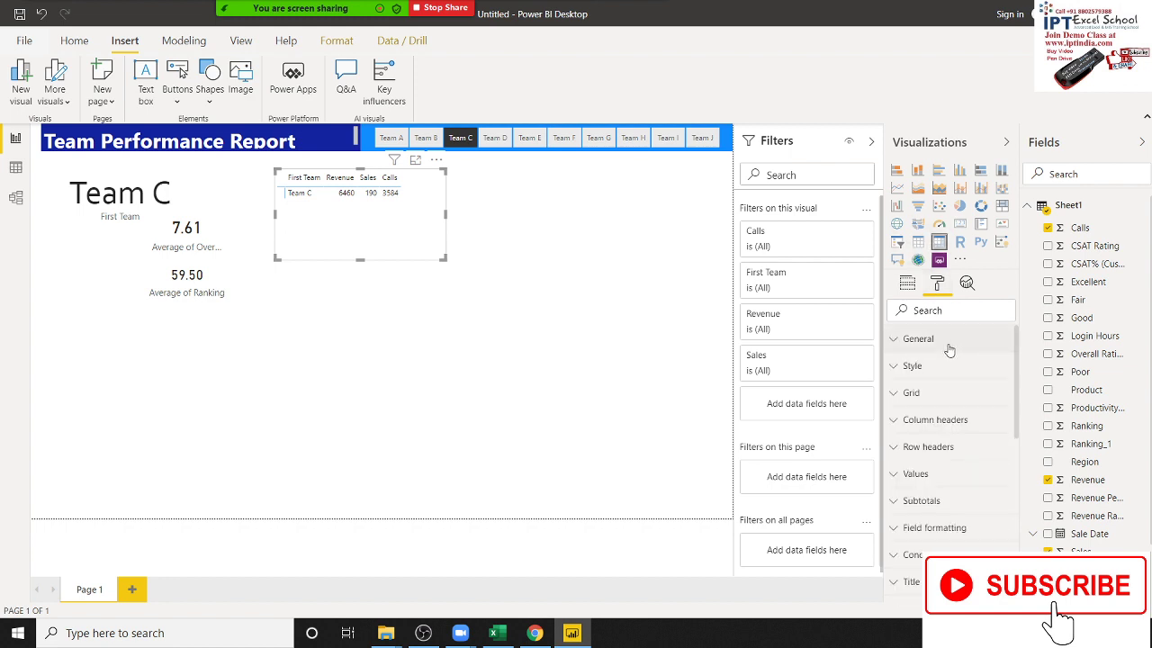
left_click(936, 475)
scroll(956, 478, "down", 1)
scroll(960, 471, "down", 2)
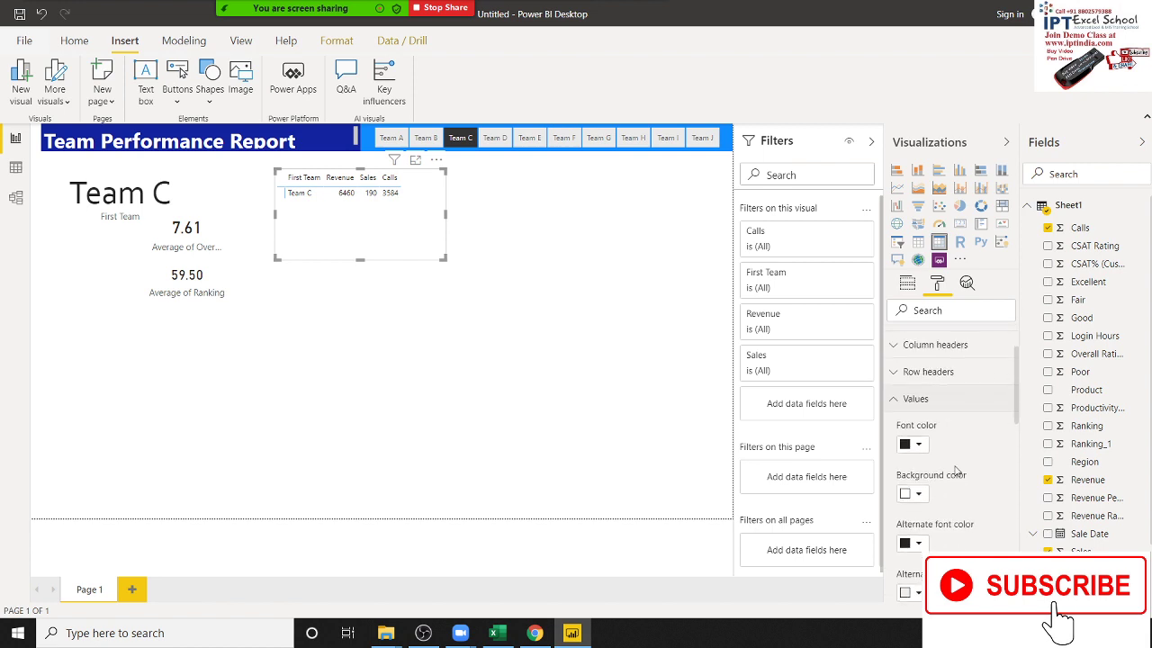
scroll(956, 468, "down", 2)
scroll(944, 462, "down", 2)
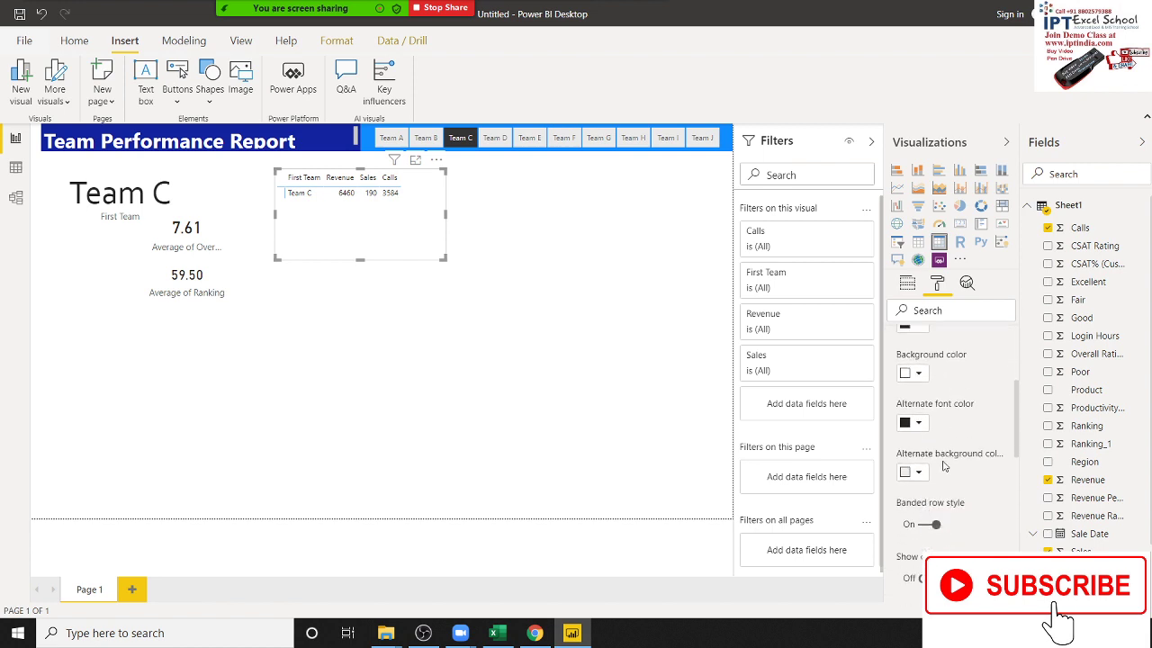
scroll(944, 465, "down", 2)
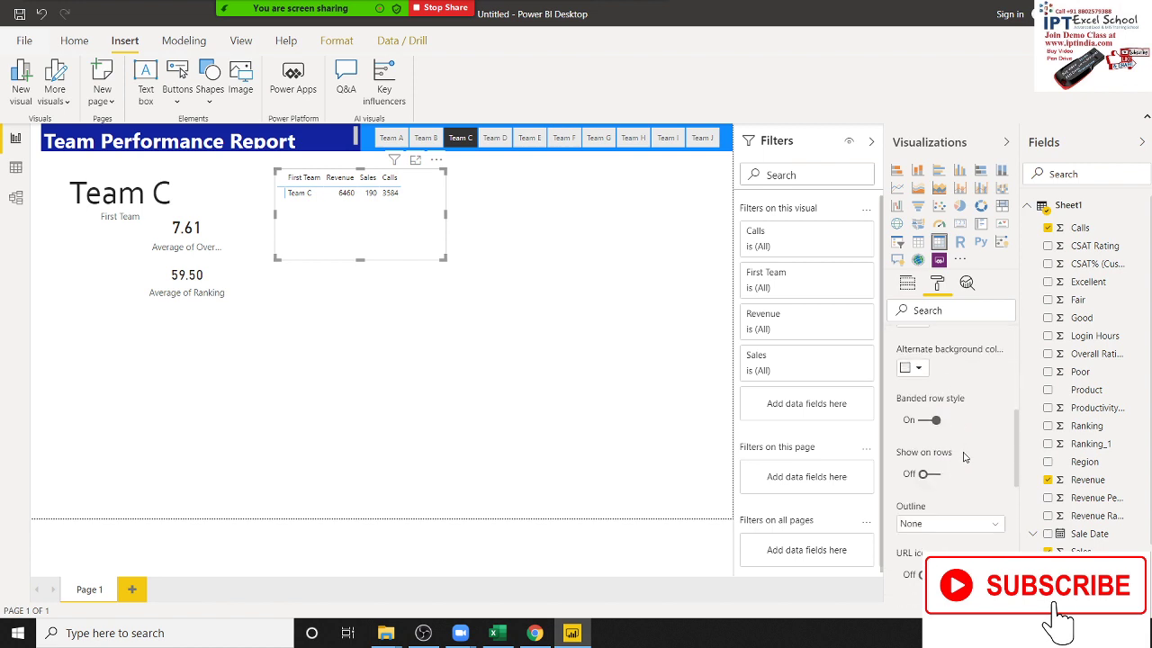
scroll(964, 459, "down", 3)
scroll(962, 457, "down", 1)
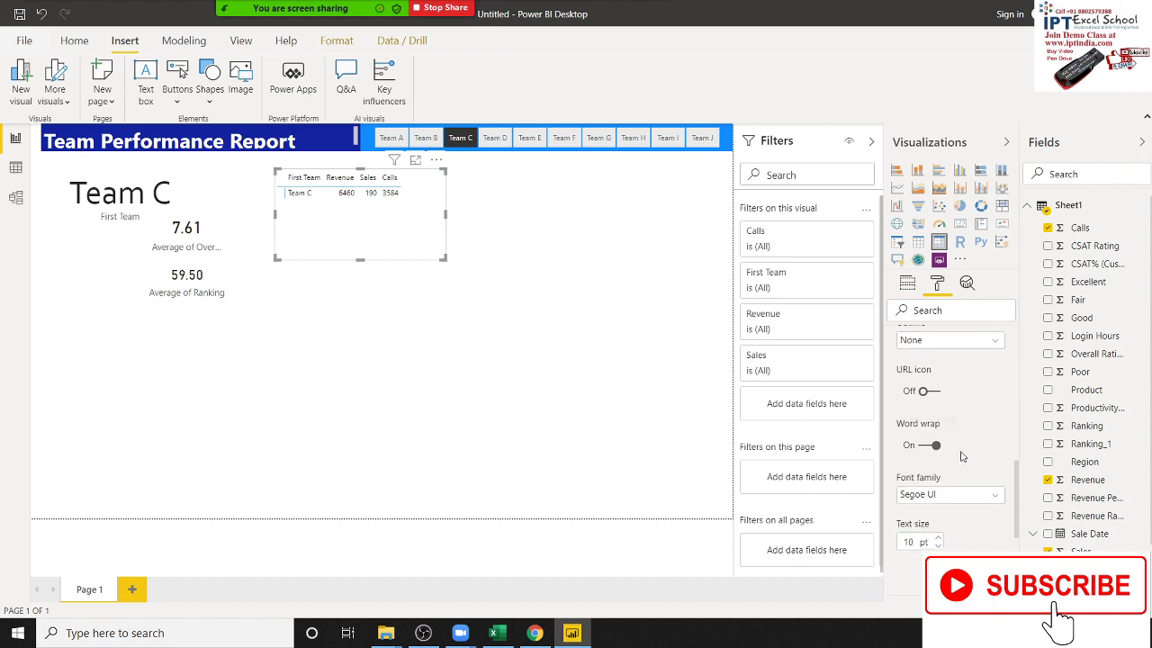
scroll(961, 454, "down", 2)
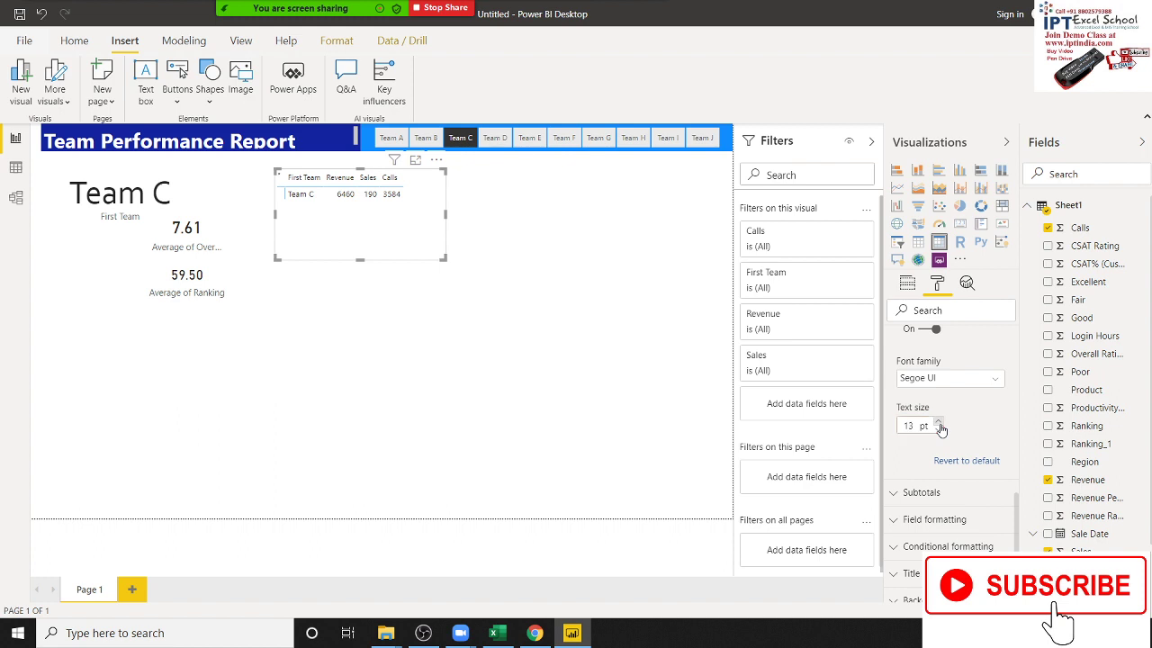
double_click(924, 426)
type("15")
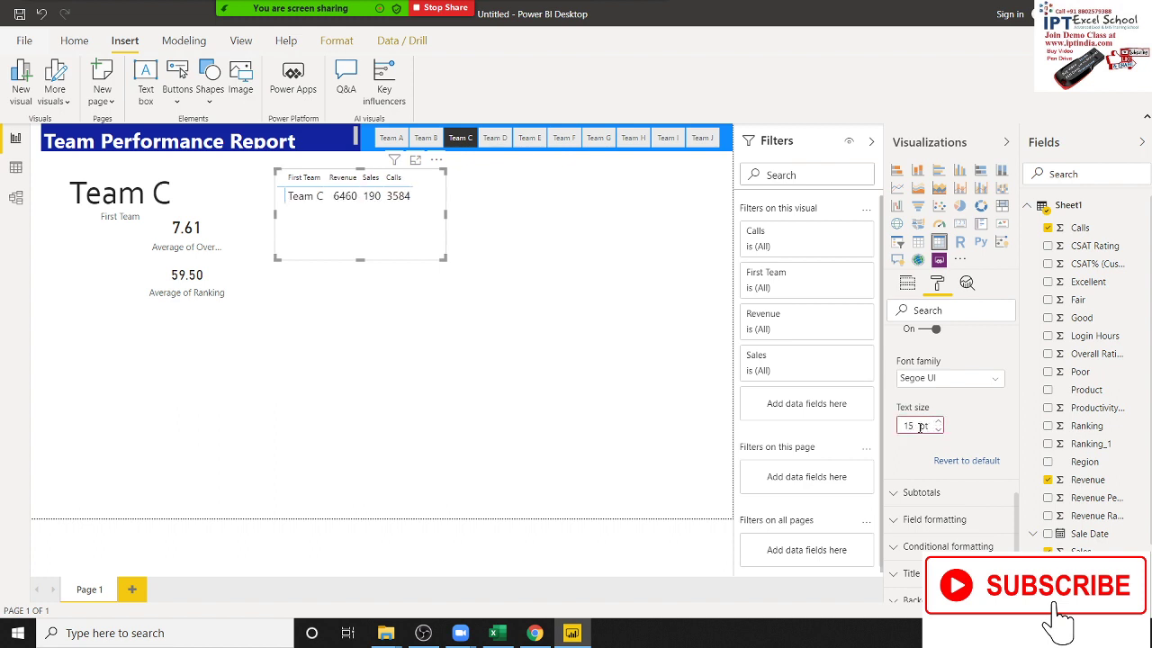
key("Return")
type("5")
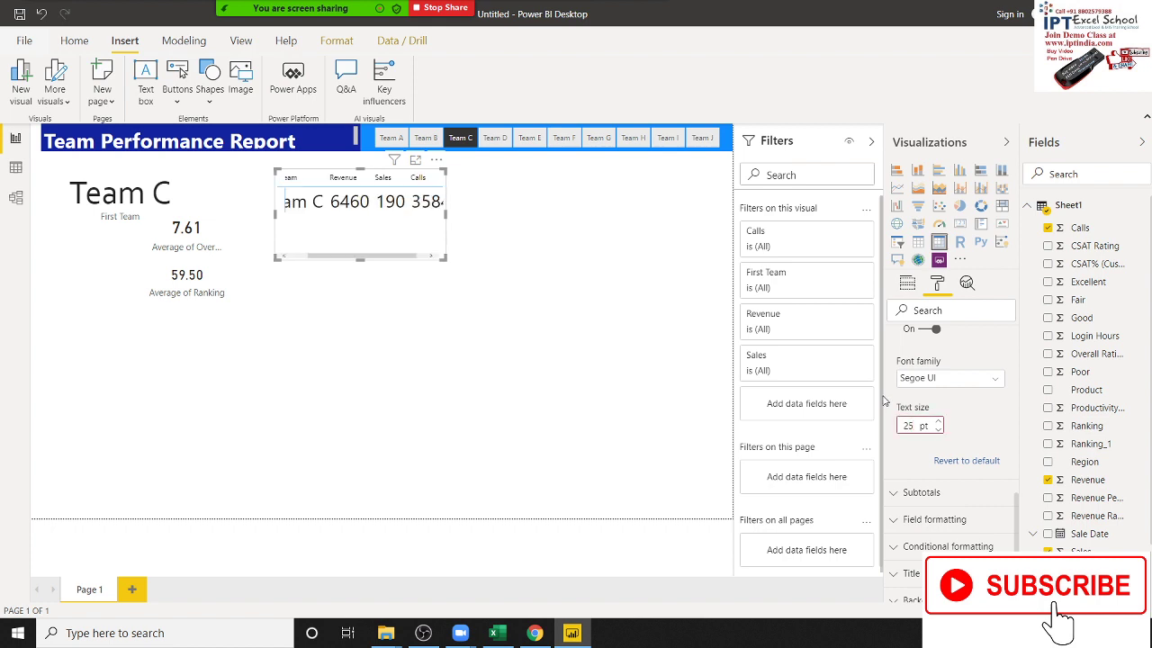
- Resize the table wider and shorter so the whole Team C row fits
left_click(451, 262)
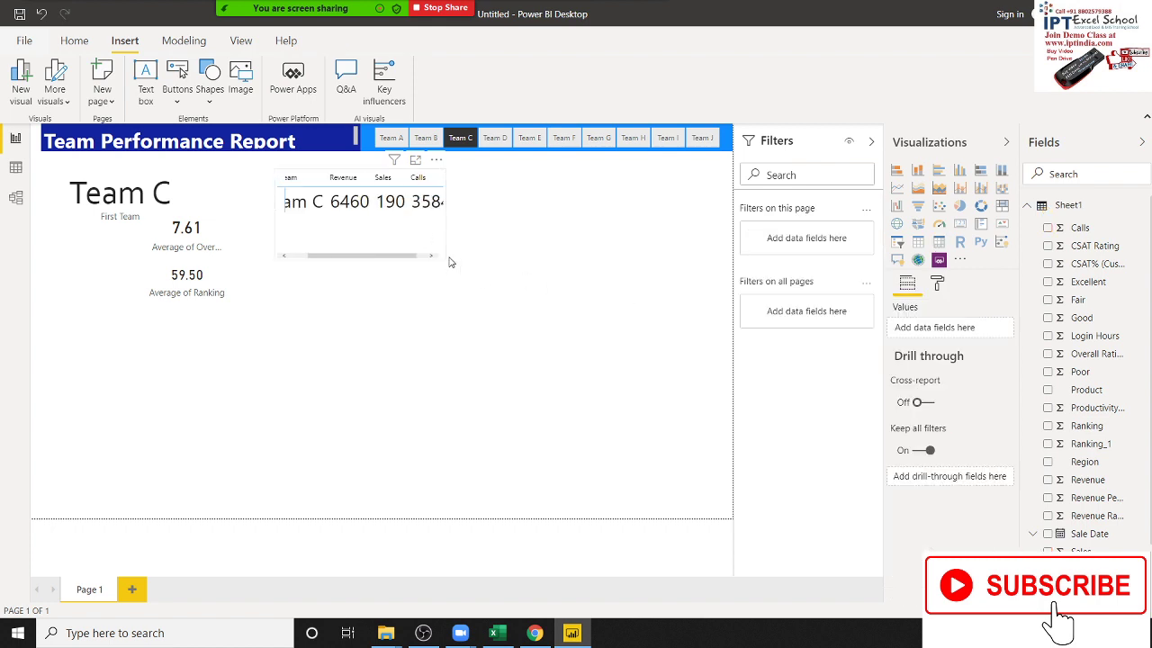
left_click_drag(447, 257, 487, 271)
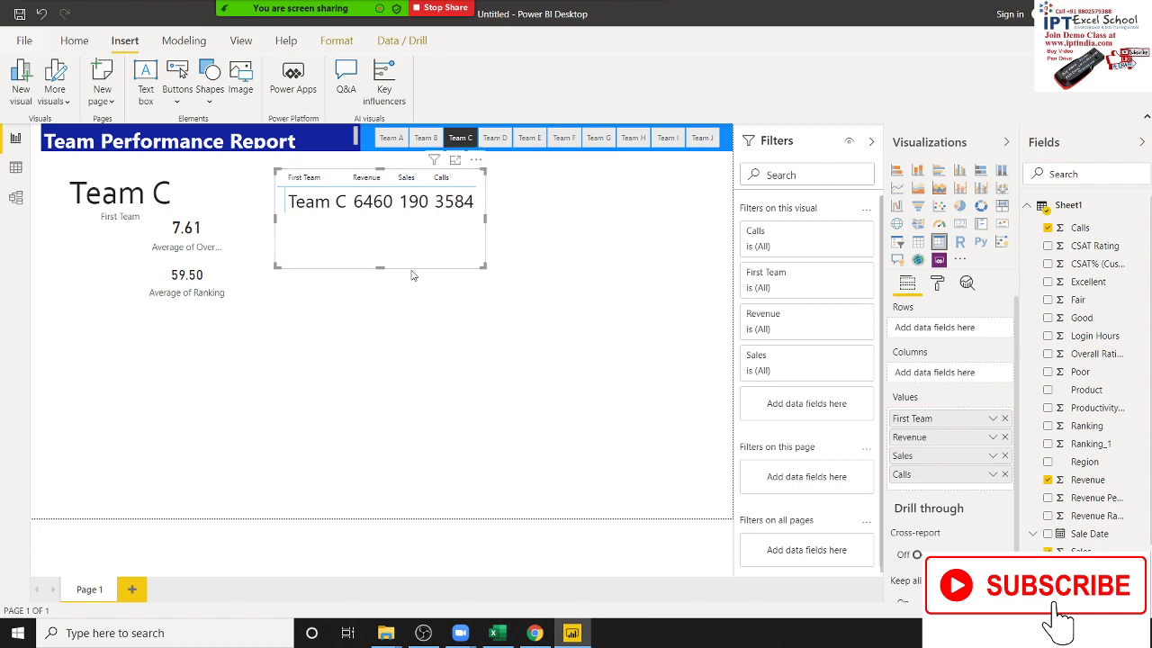
left_click_drag(380, 268, 387, 230)
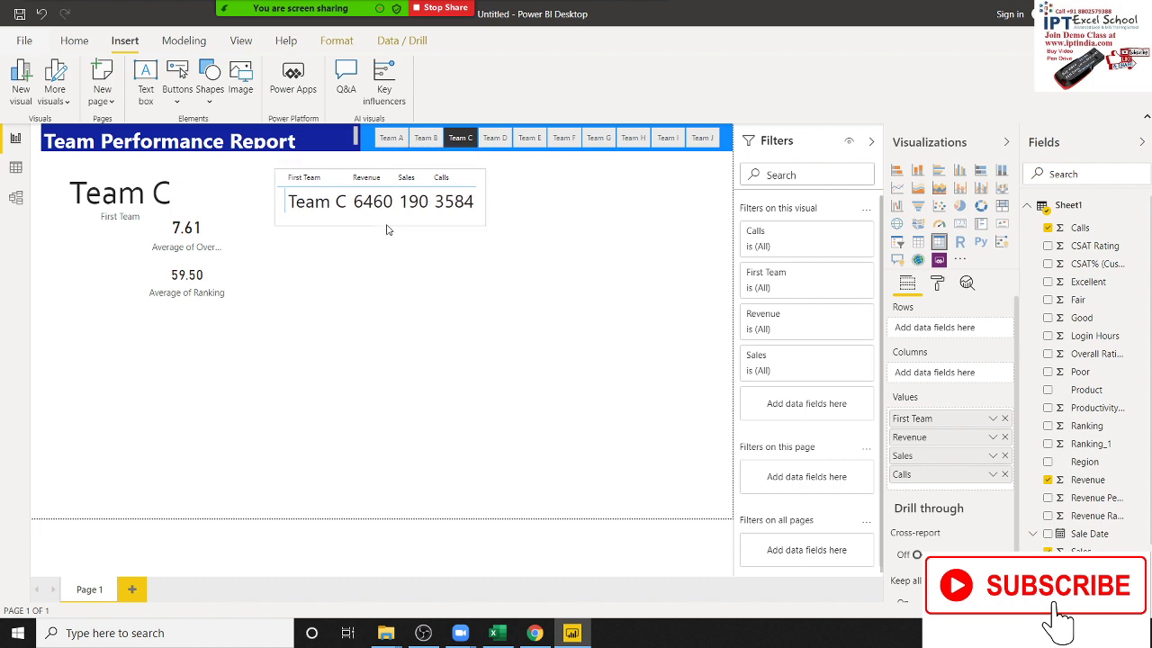
left_click(436, 291)
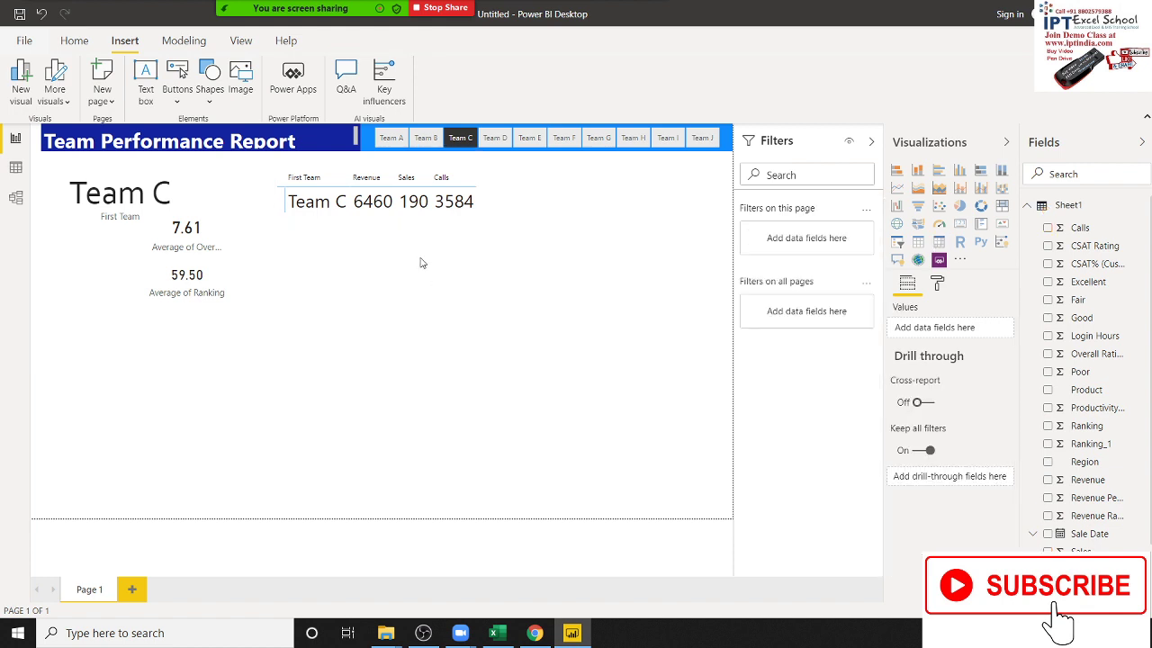
- Check the report for Teams A, B and C, leave Team C shown, and switch to Excel
left_click(393, 143)
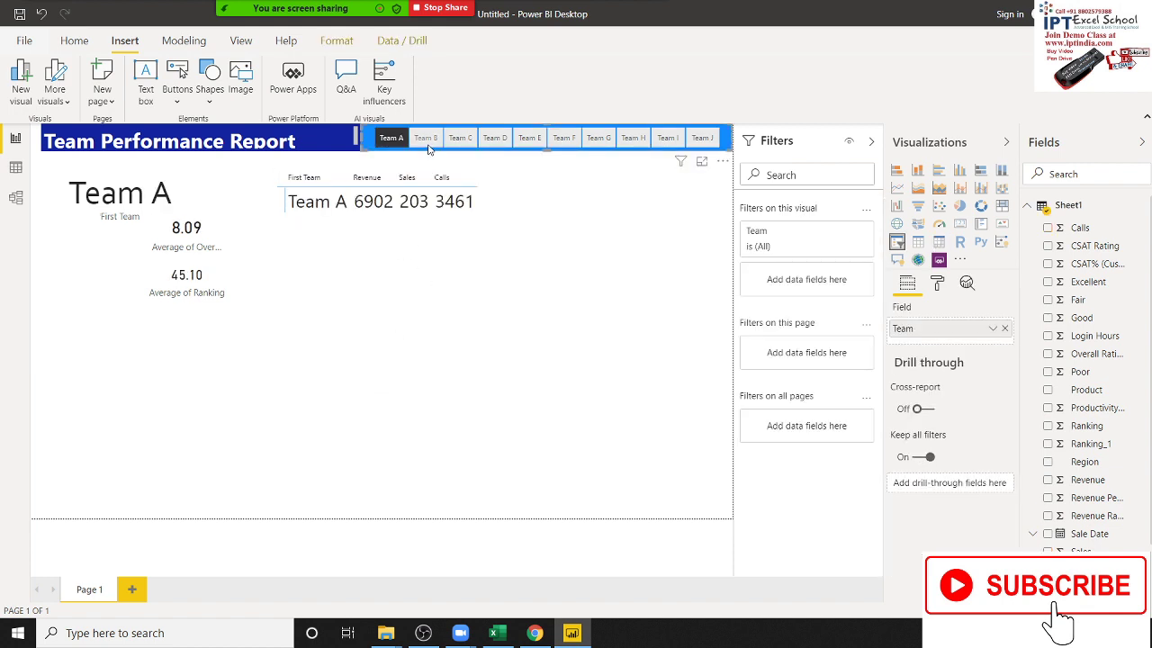
left_click(428, 144)
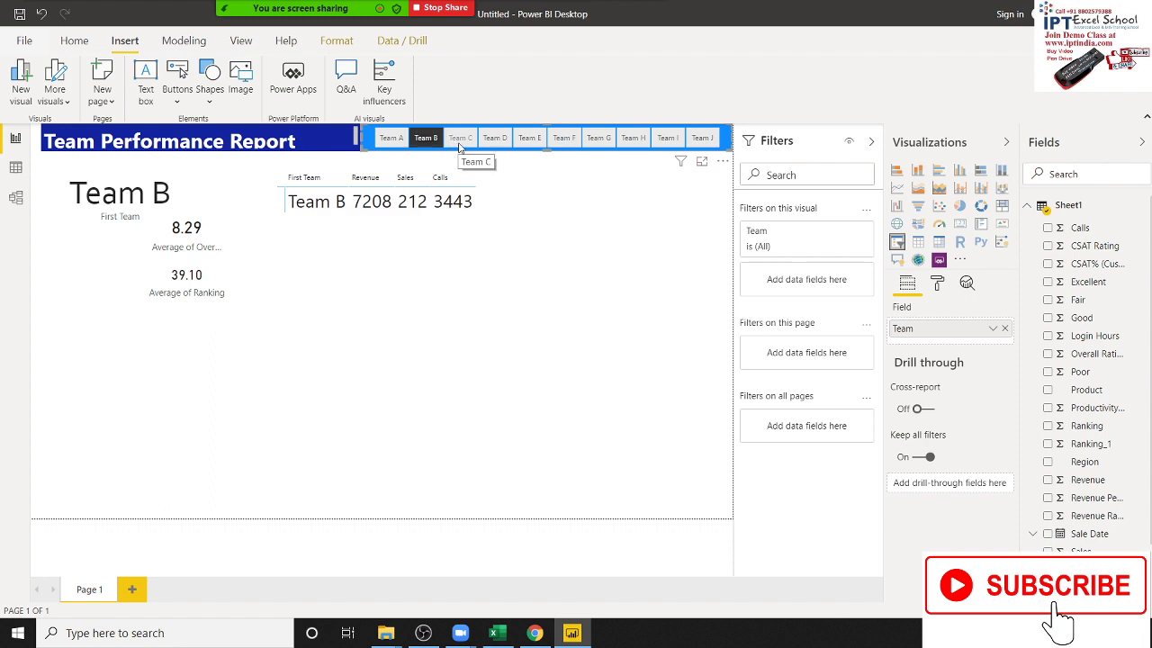
left_click(459, 144)
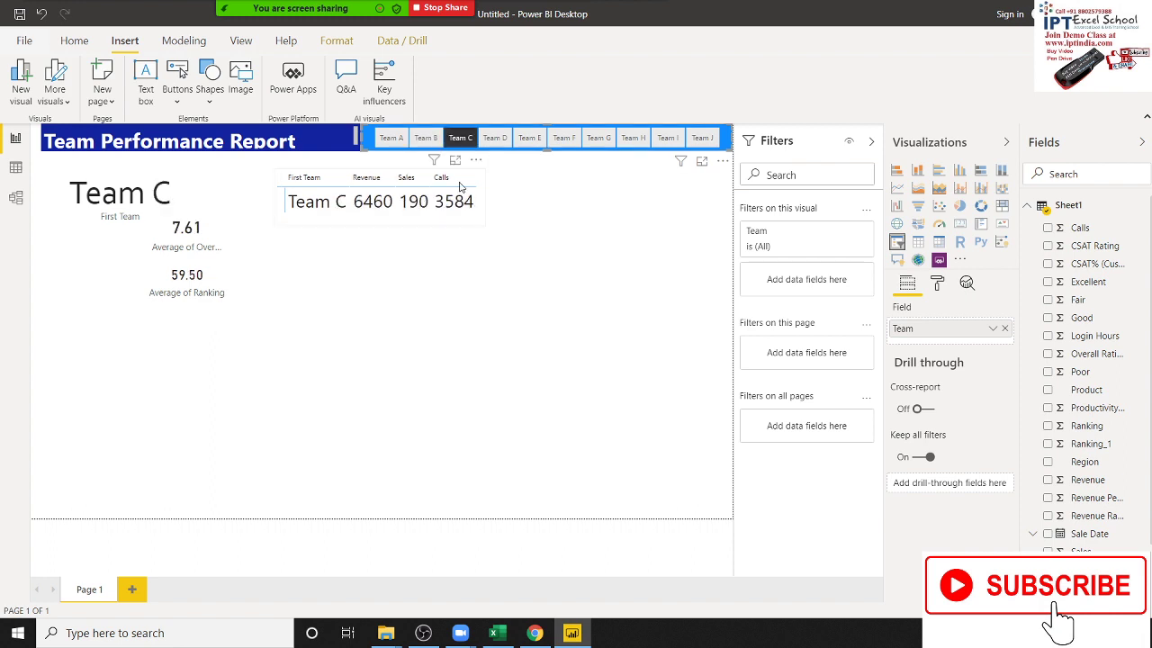
left_click(460, 187)
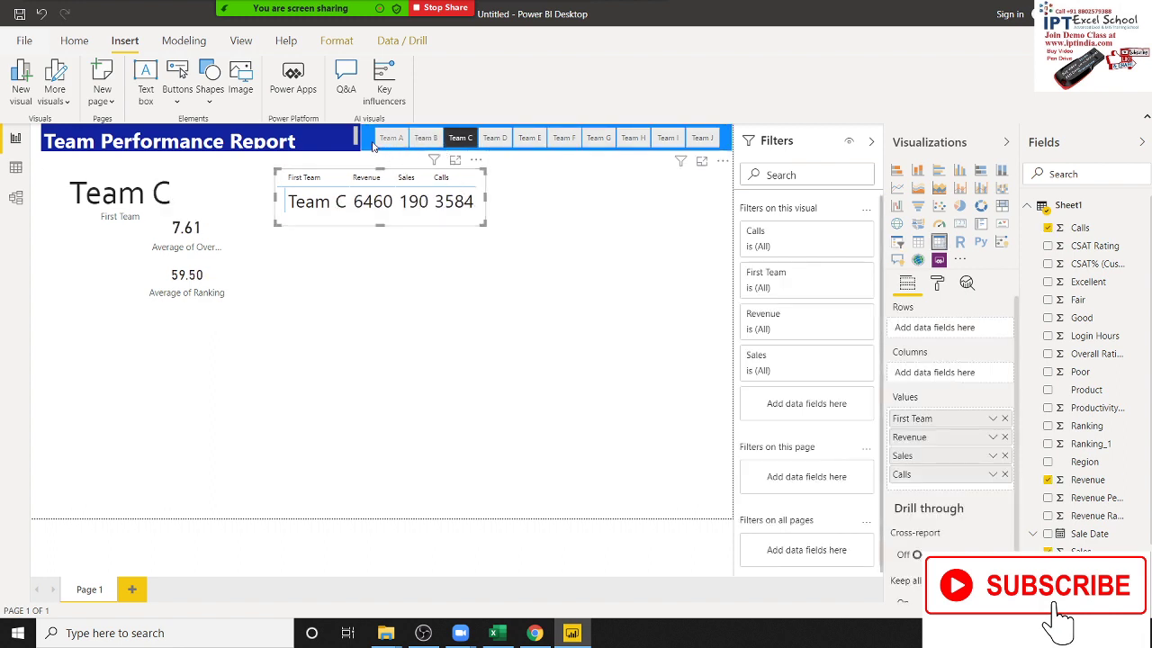
left_click(532, 203)
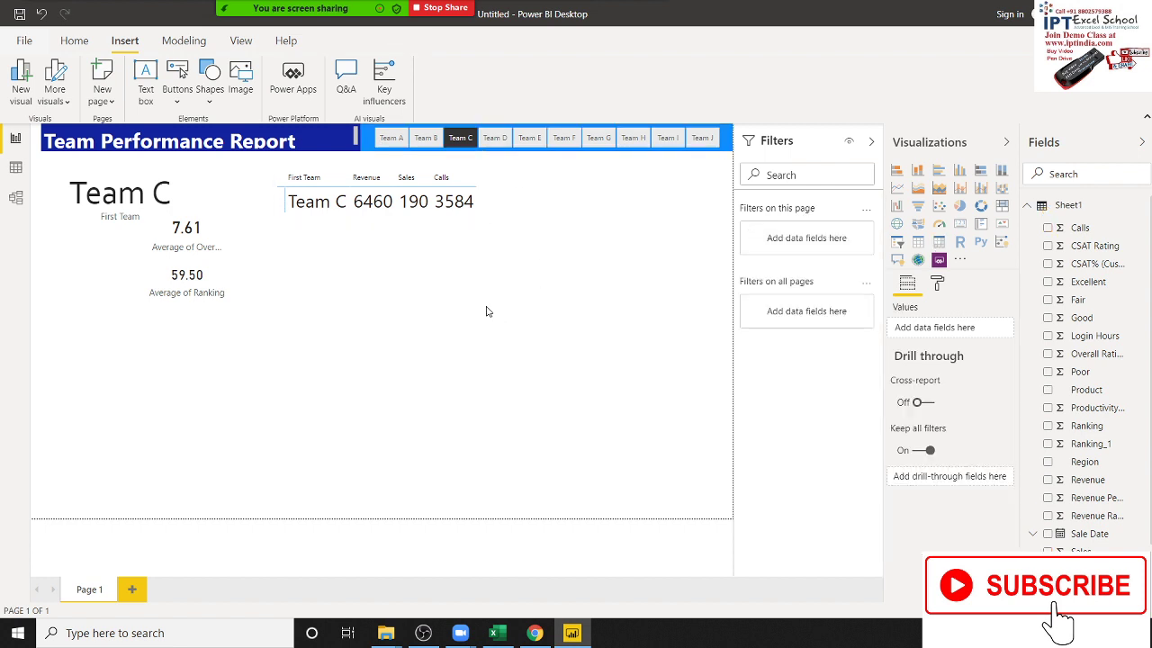
left_click(511, 638)
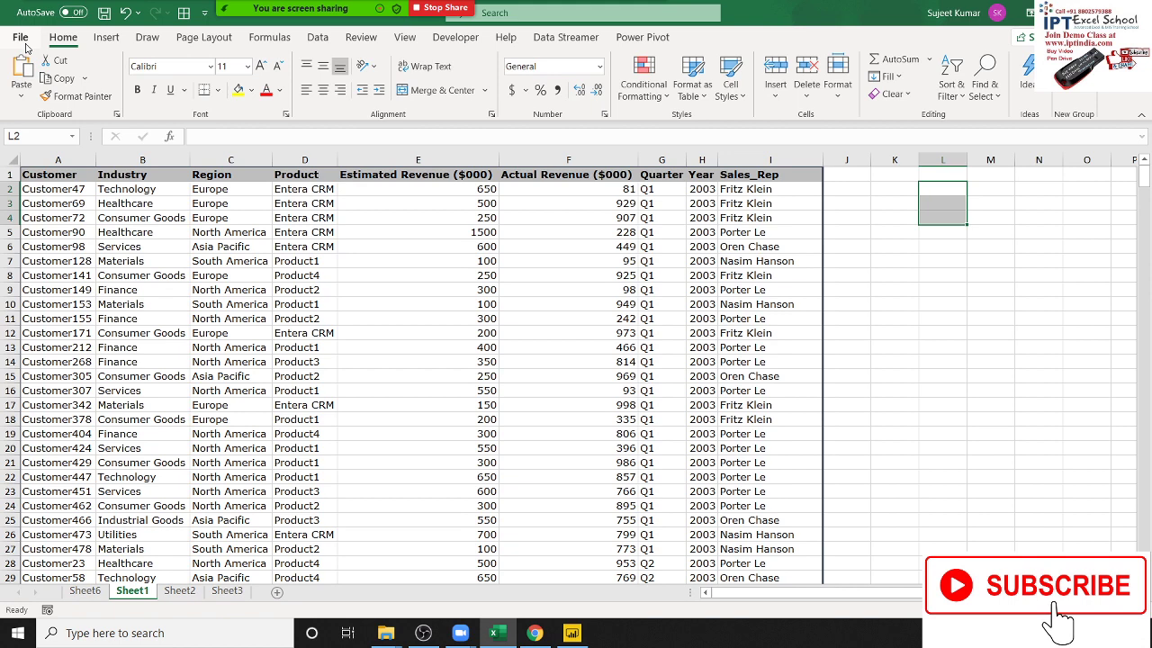
- Open the Team Performance Dashboard workbook from Excel's recent files, then return to Power BI
left_click(20, 39)
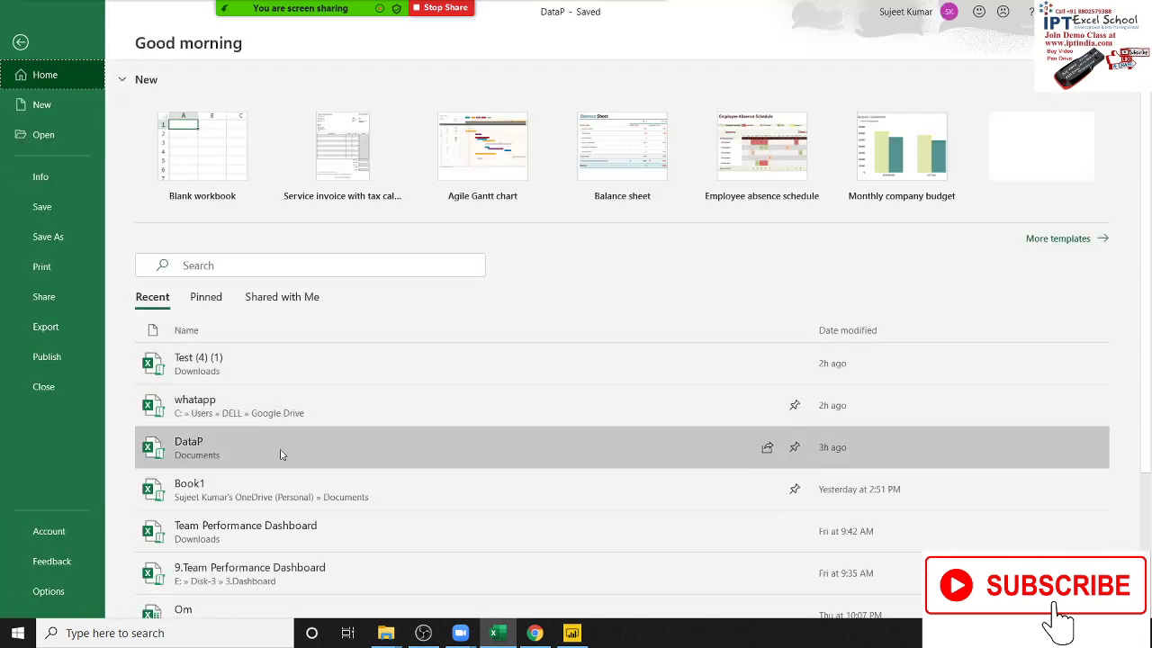
left_click(304, 547)
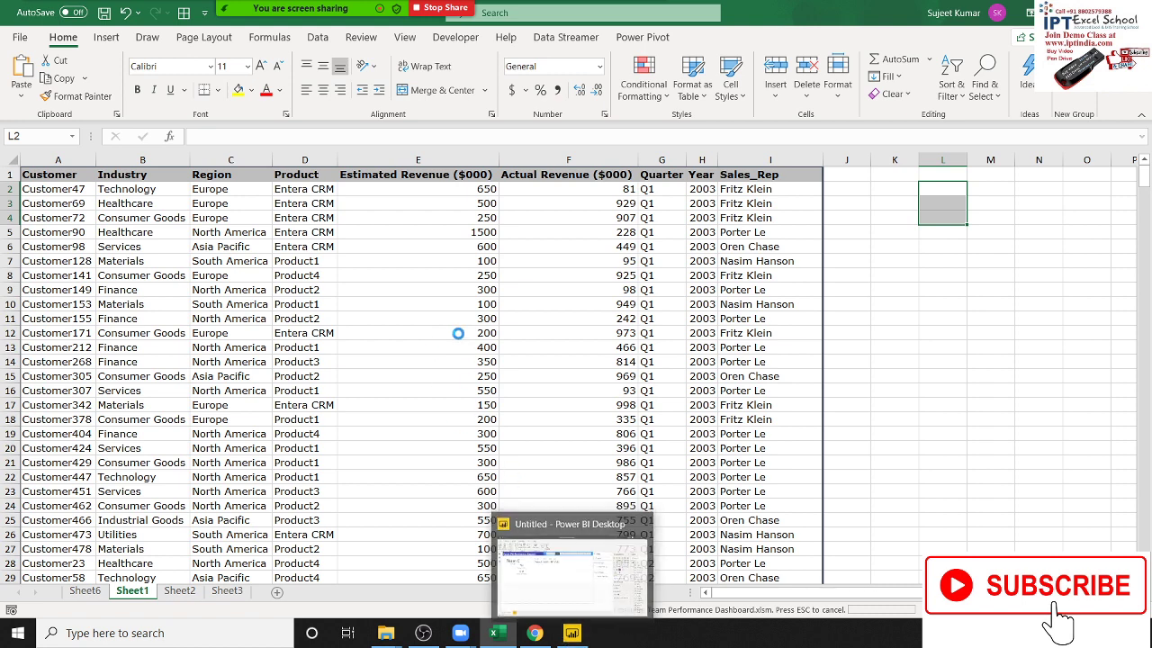
left_click(573, 633)
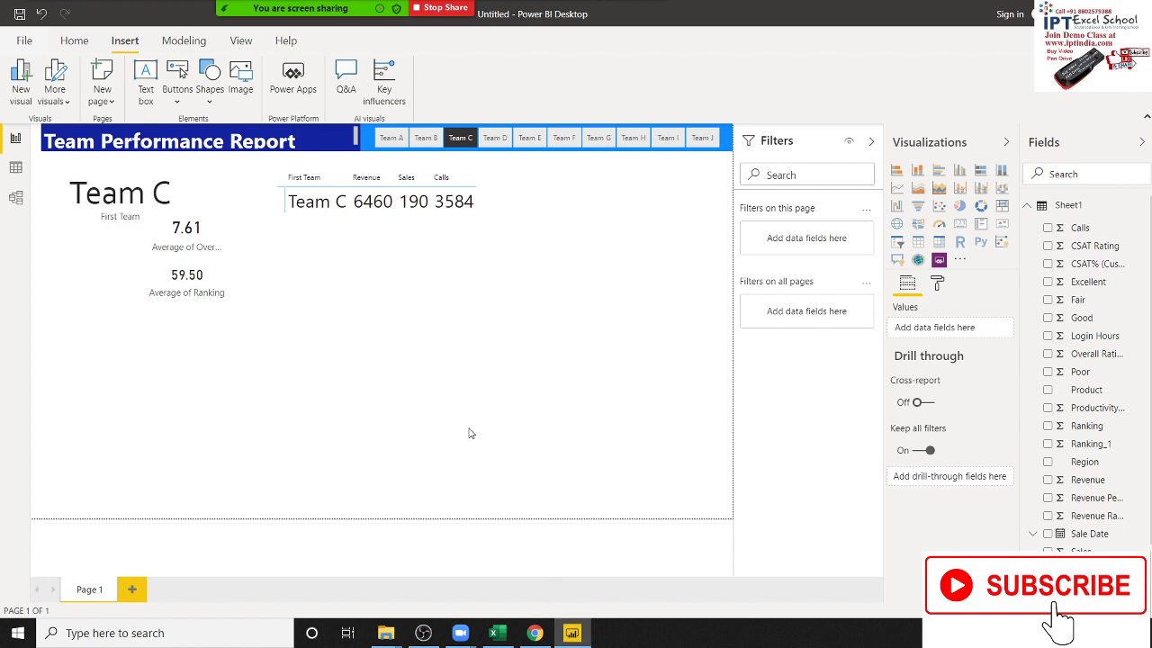
- Show Team B's figures in the report, then minimize Power BI to reveal the Excel dashboard
left_click(391, 138)
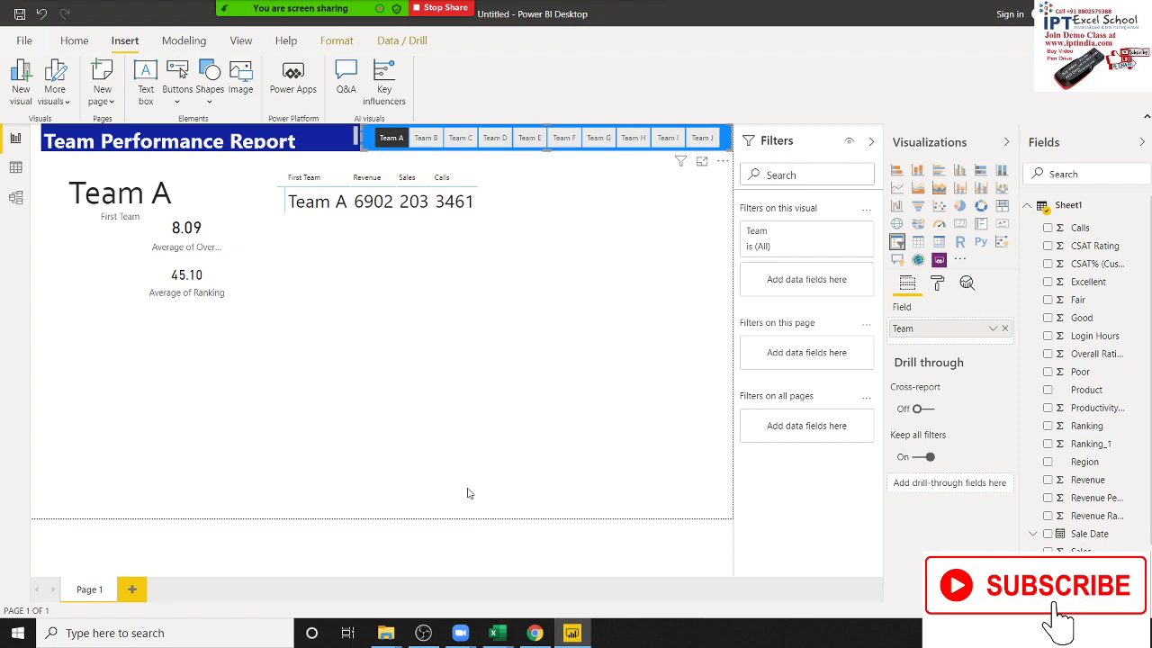
left_click(426, 139)
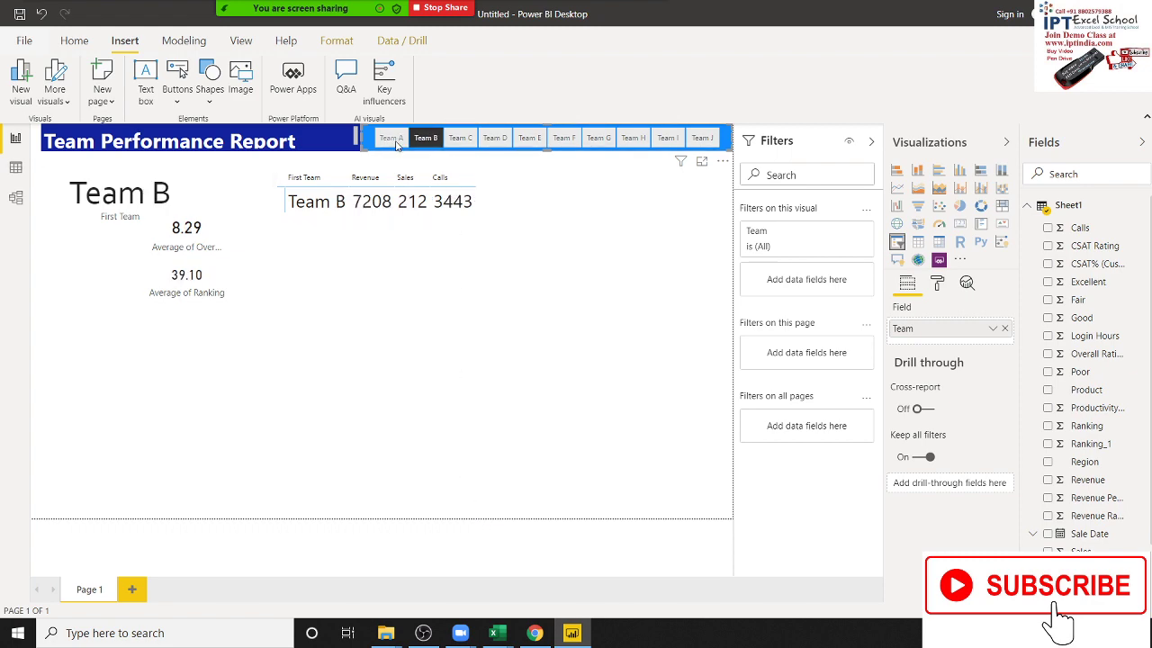
left_click(576, 634)
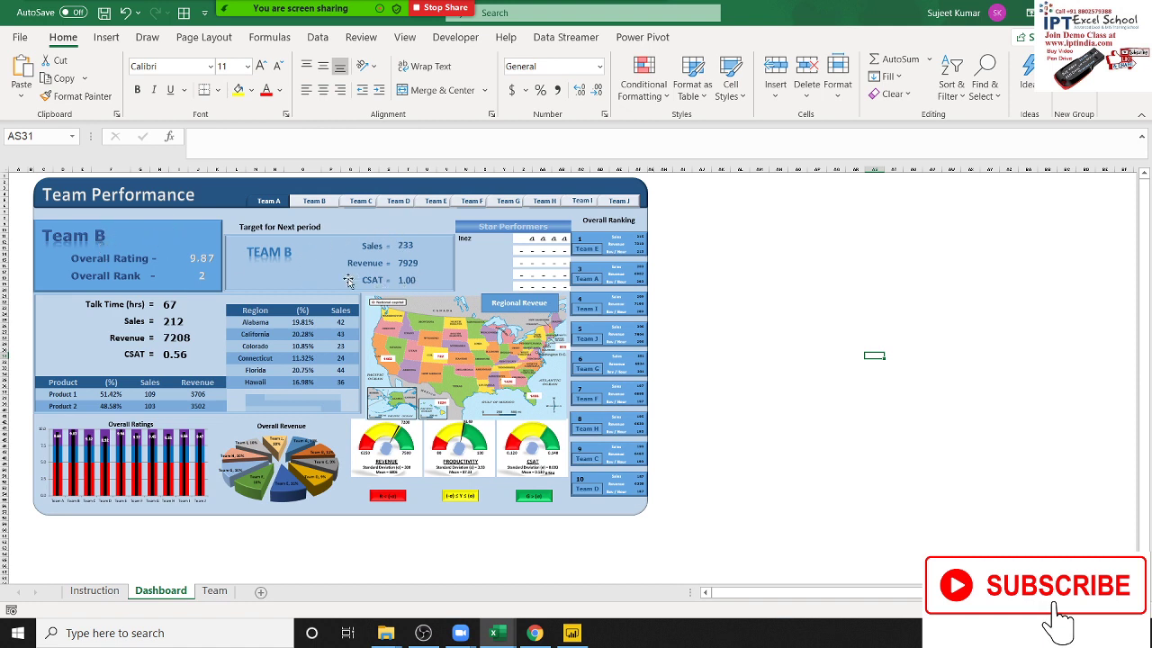
- Select, then deselect, the Team B dashboard's background shape in Excel
left_click(485, 243)
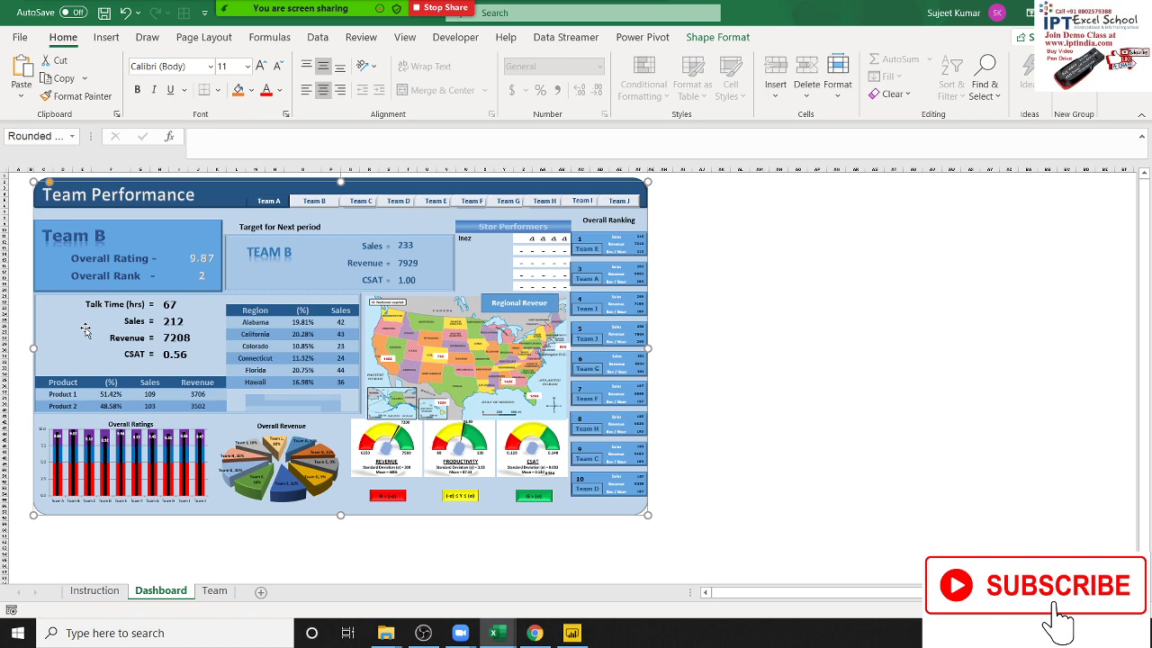
left_click(141, 393)
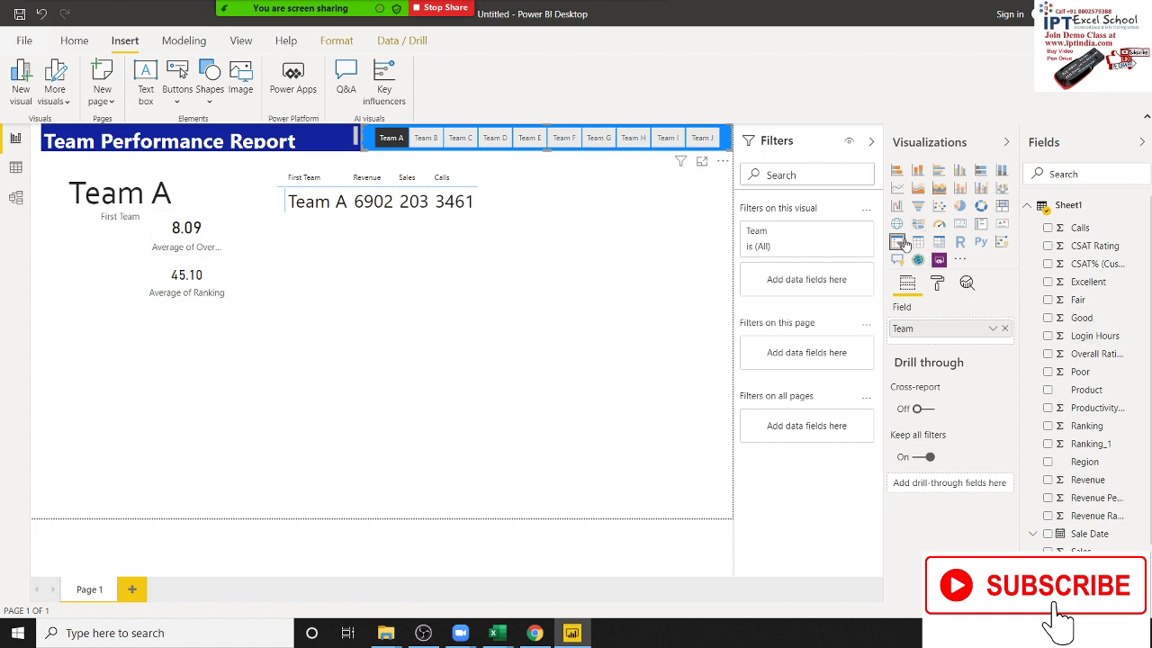
- Switch the selected visual to a matrix and widen the team metrics table
left_click(938, 241)
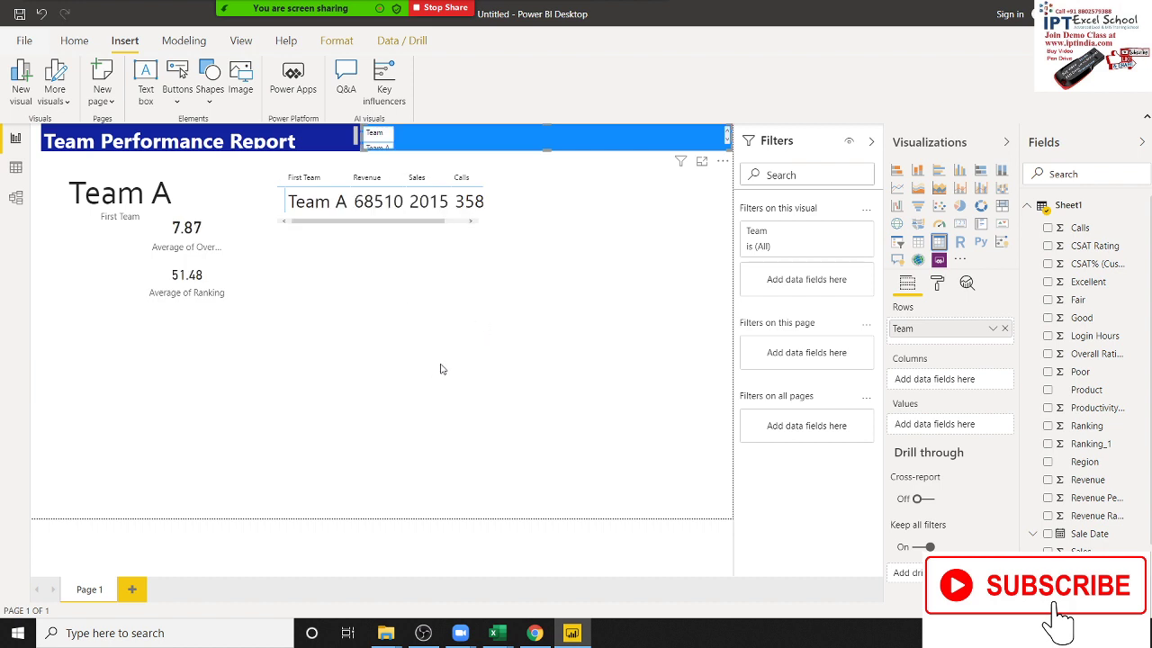
left_click_drag(482, 216, 508, 239)
left_click(509, 238)
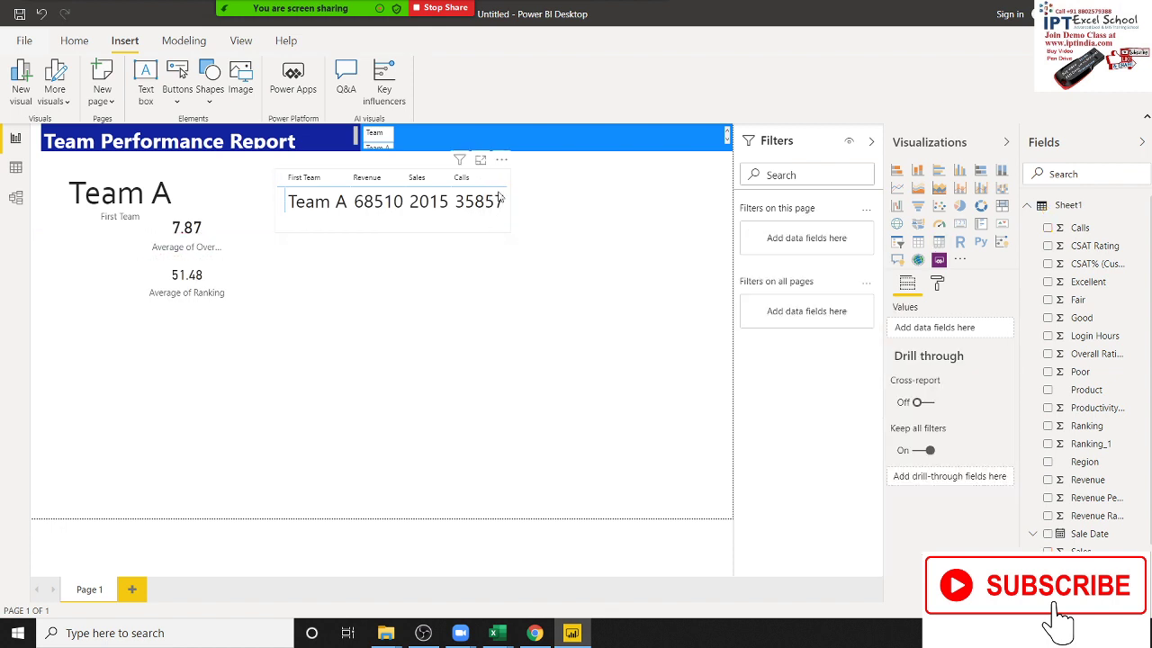
left_click(501, 161)
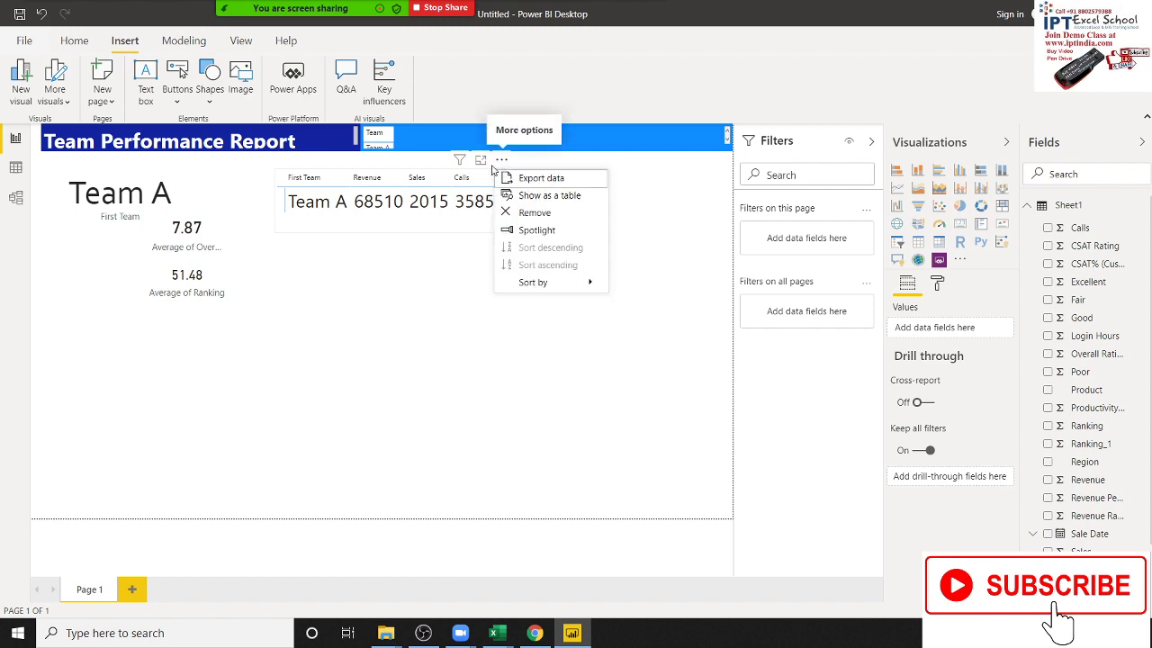
left_click(431, 208)
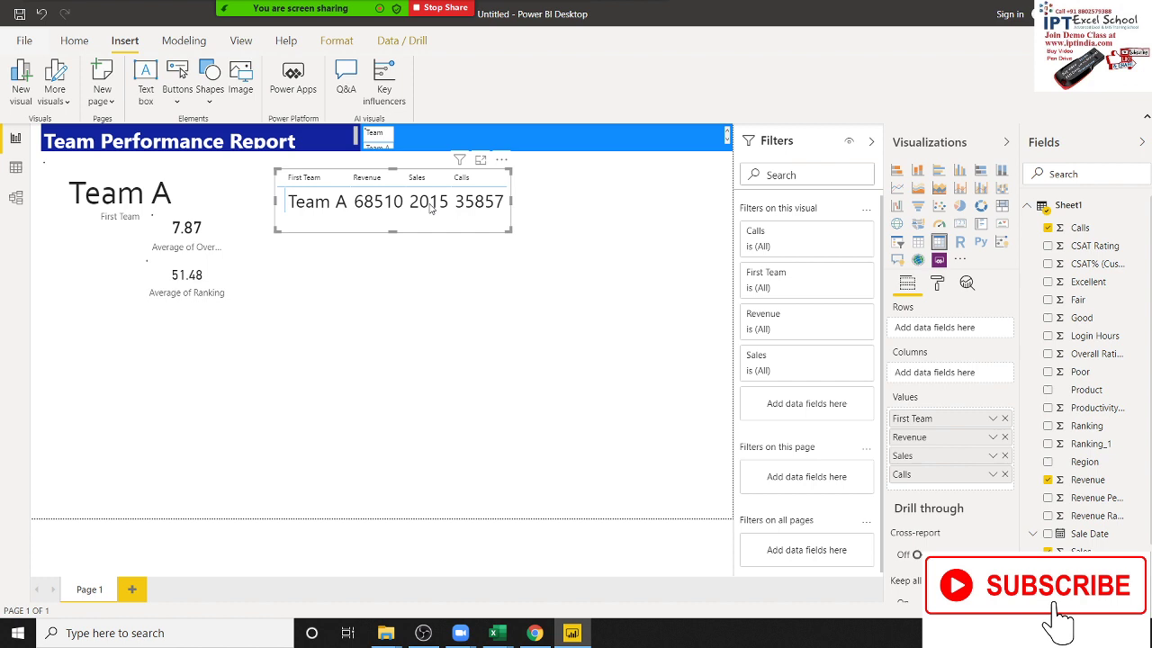
left_click(607, 245)
left_click(389, 224)
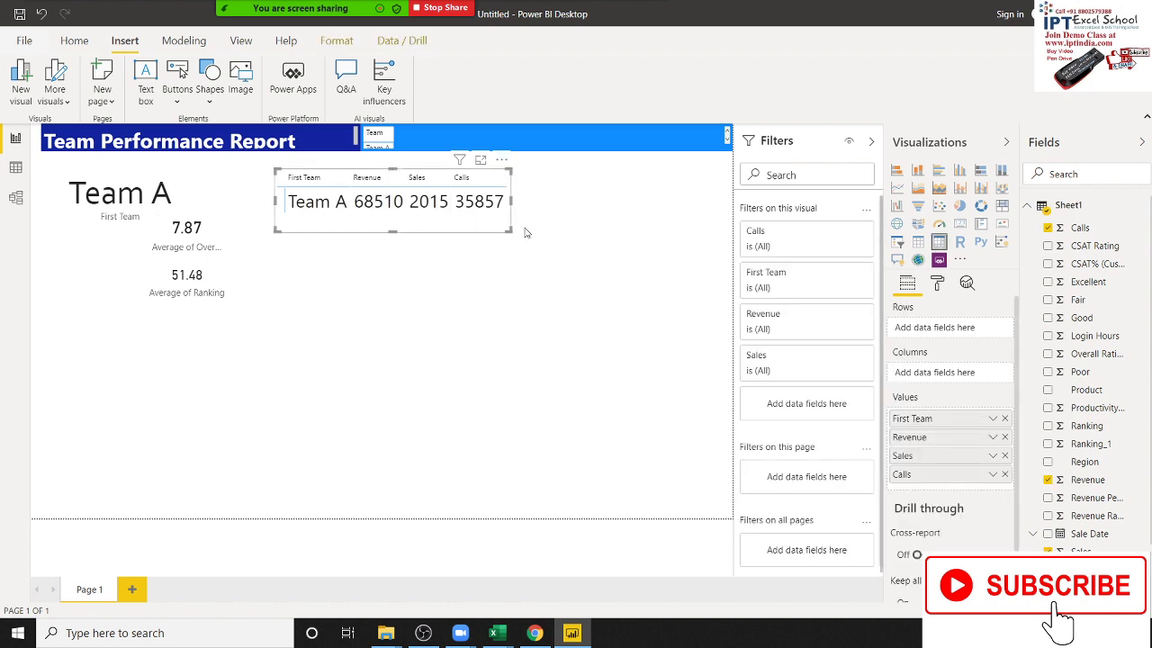
left_click(524, 303)
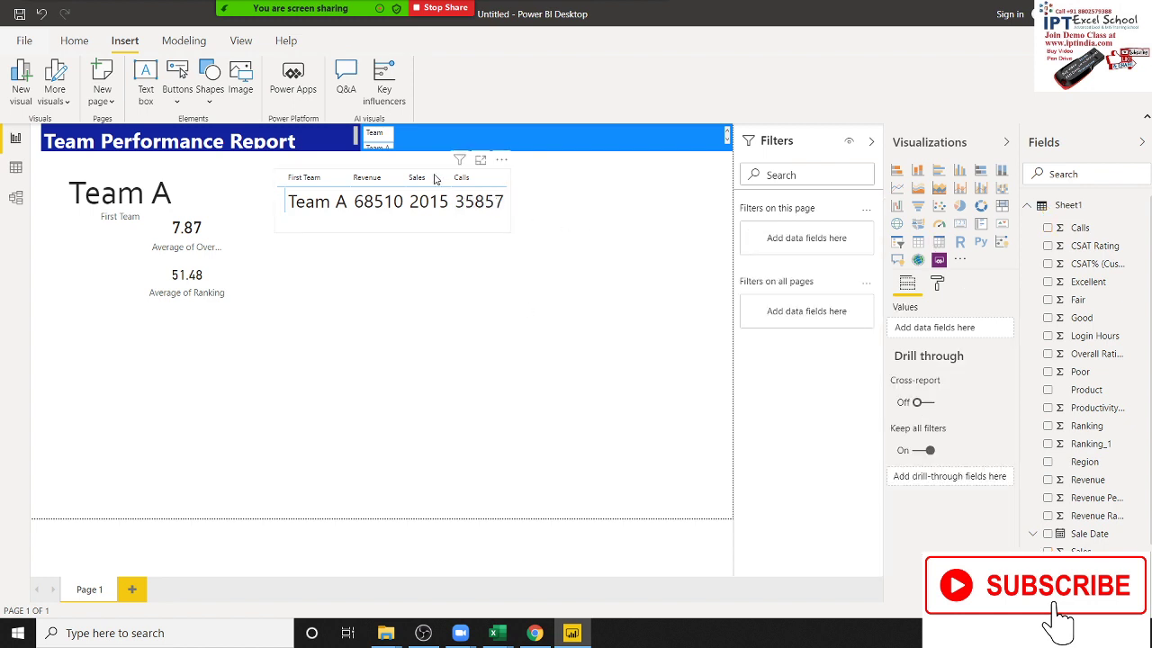
left_click(324, 198)
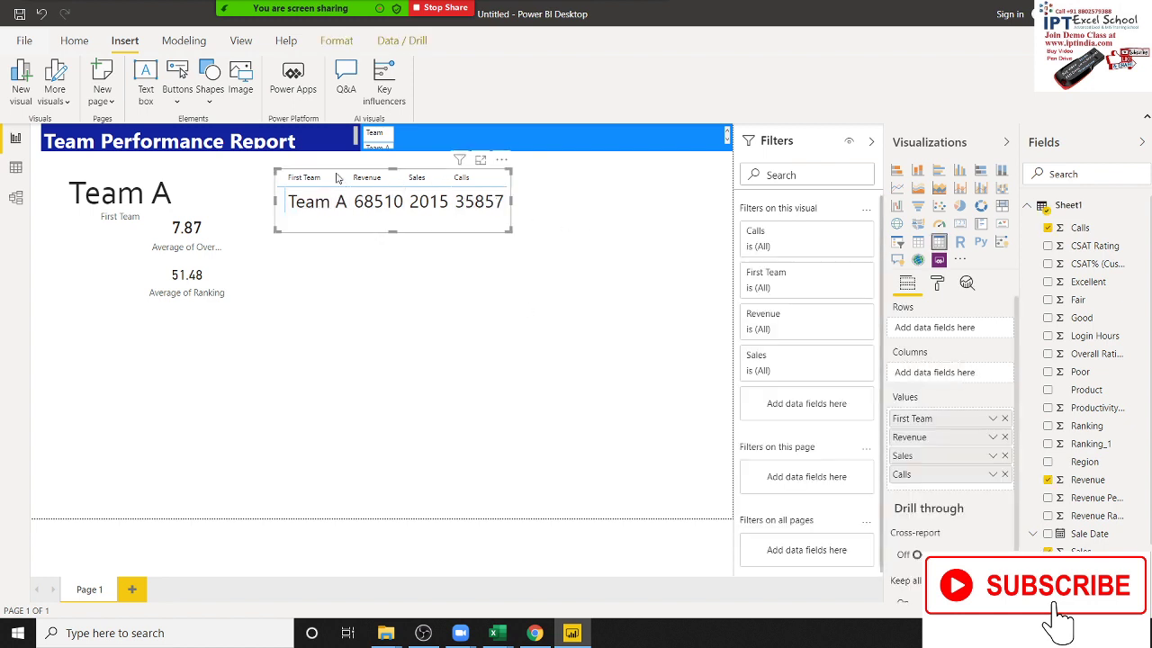
- Make the banner's Team list taller and convert it into Team A–J slicer buttons
left_click(677, 144)
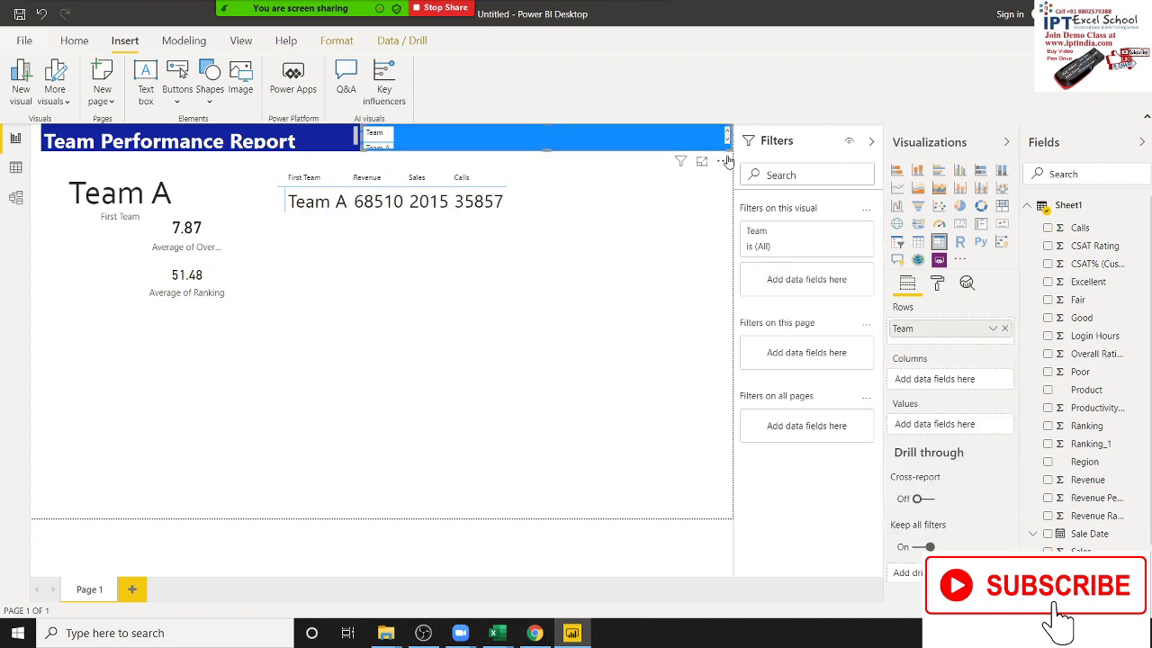
left_click_drag(729, 150, 731, 156)
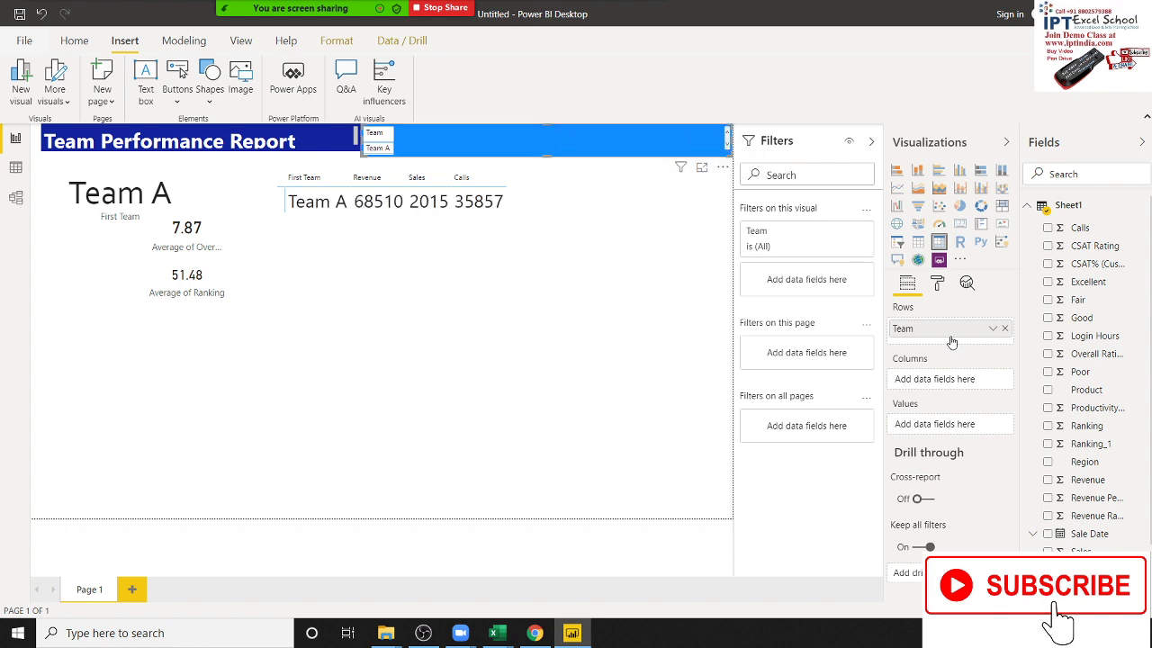
left_click(939, 286)
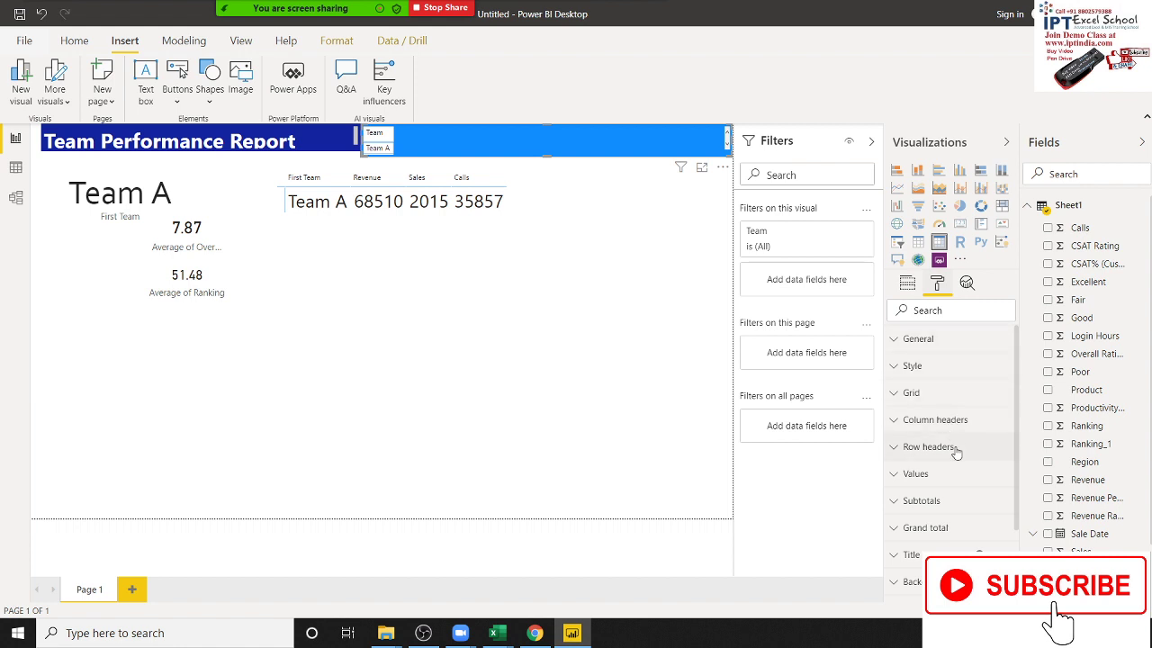
left_click(953, 482)
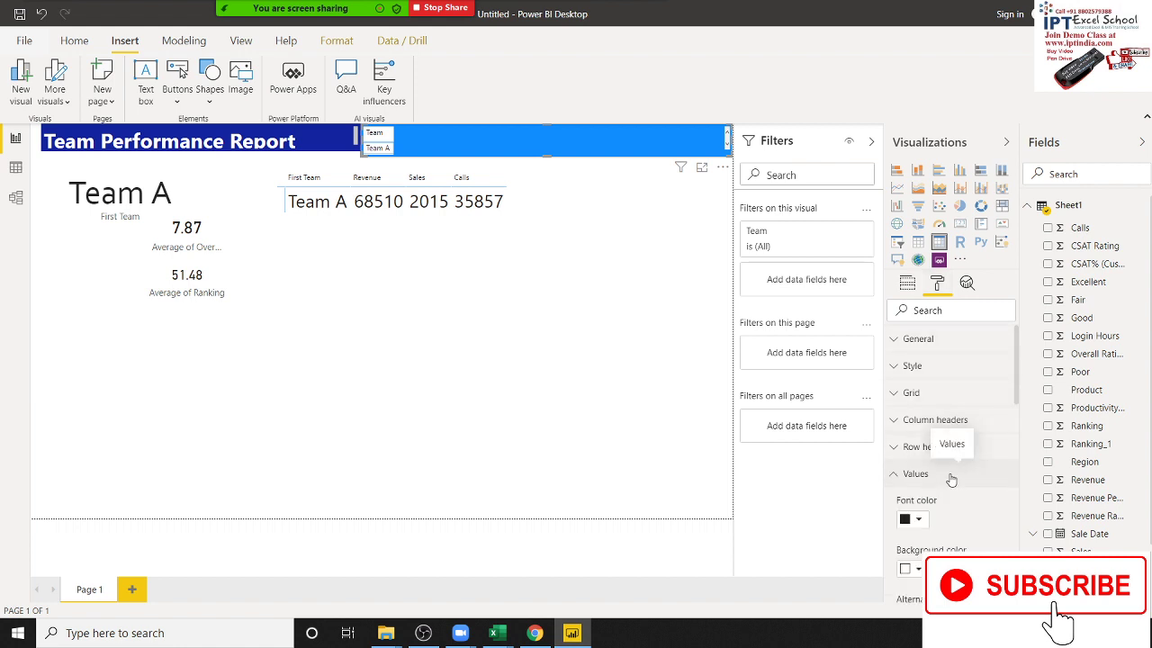
left_click(602, 333)
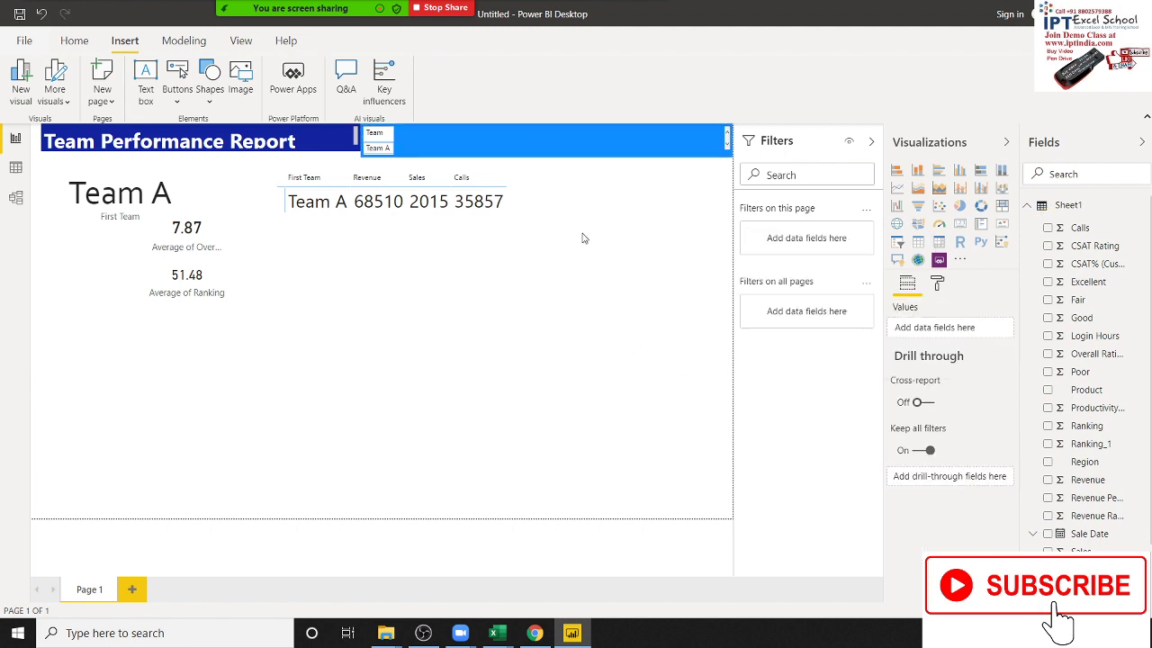
left_click(587, 146)
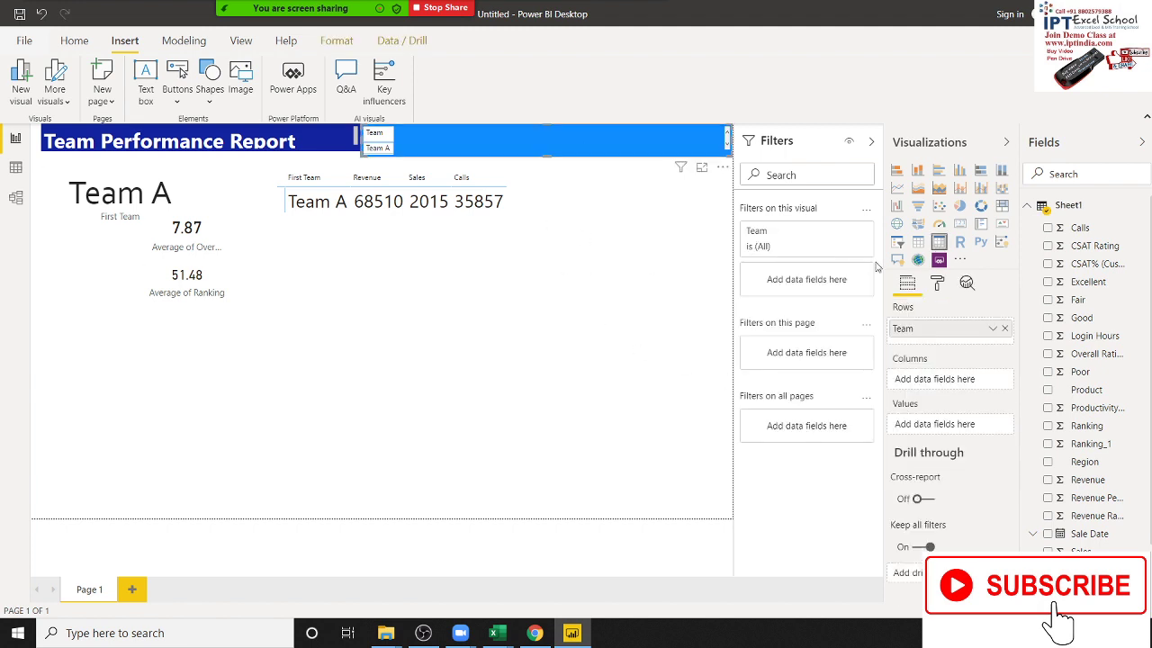
left_click(897, 241)
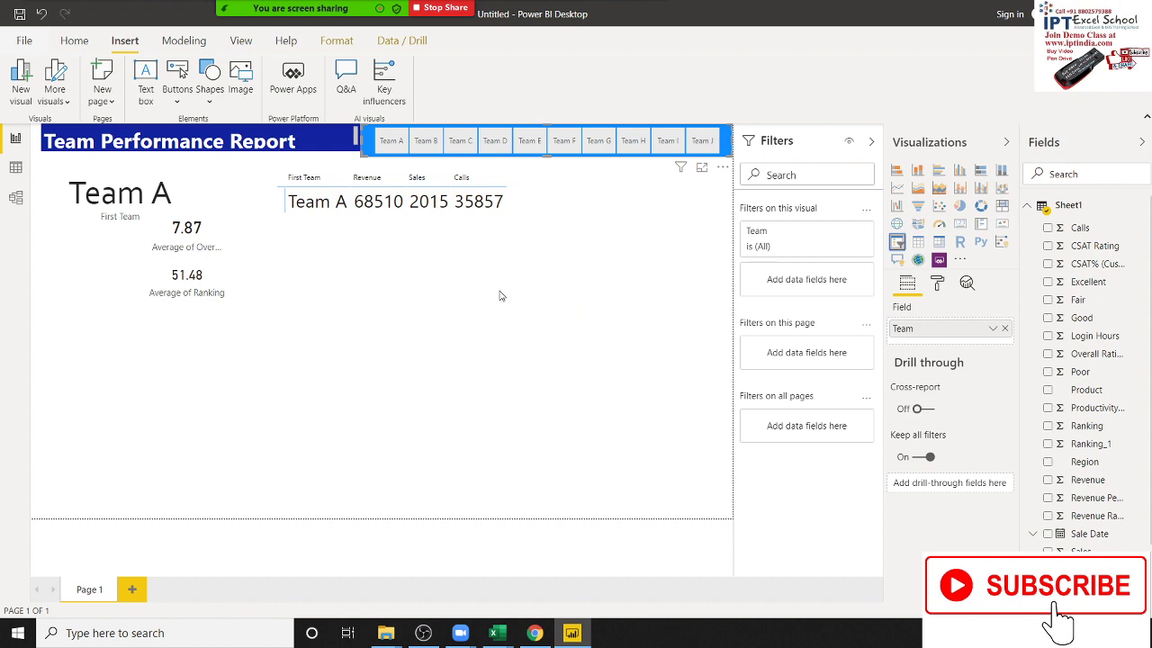
left_click(416, 229)
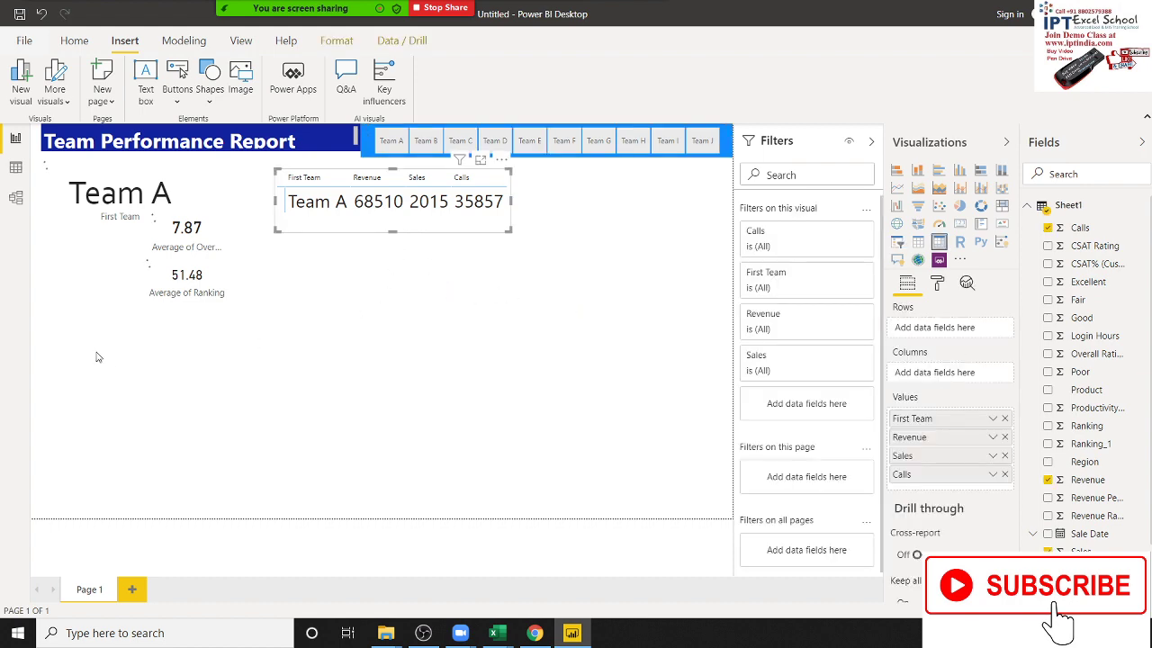
left_click(332, 314)
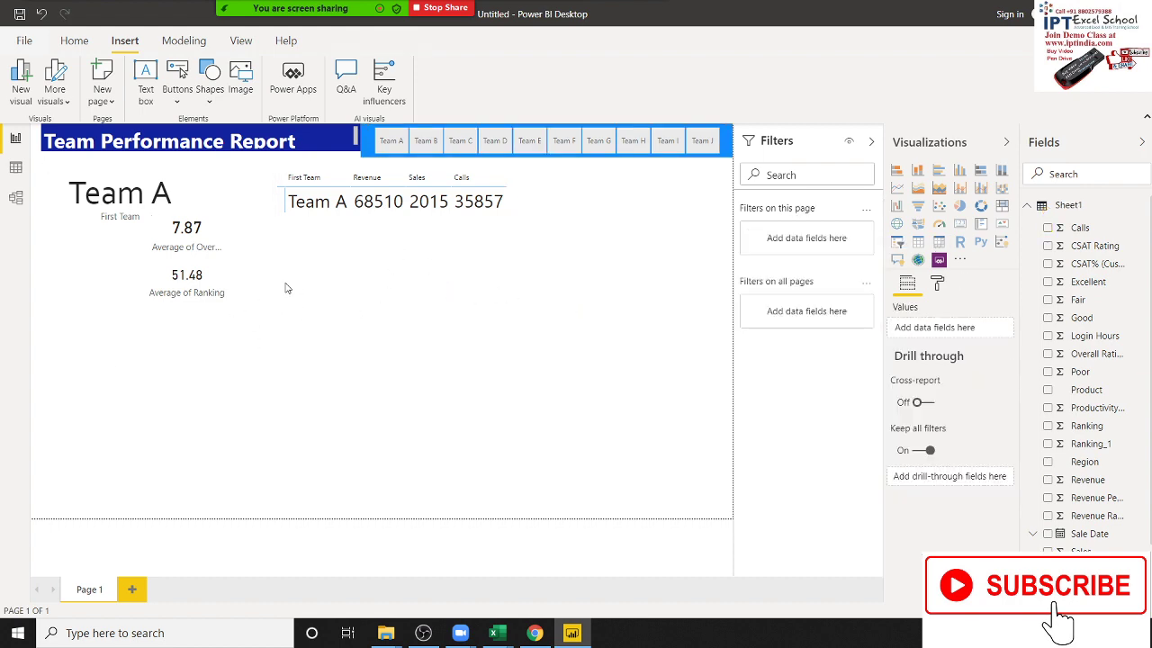
key("alt+Tab")
left_click(167, 332)
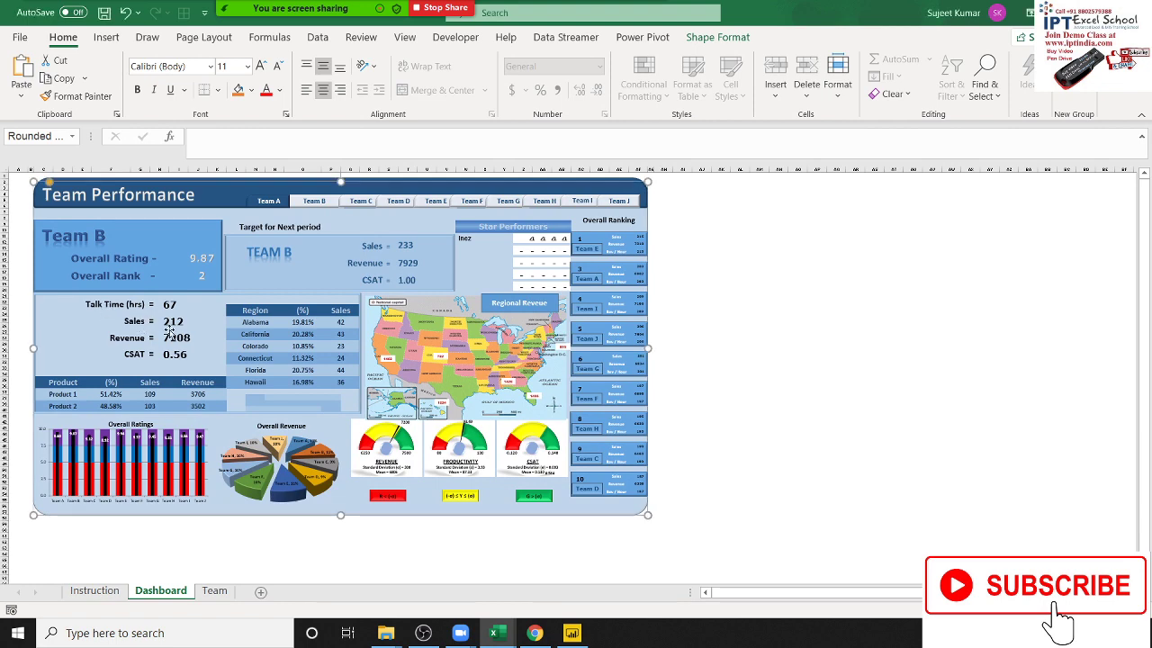
key("alt+Tab")
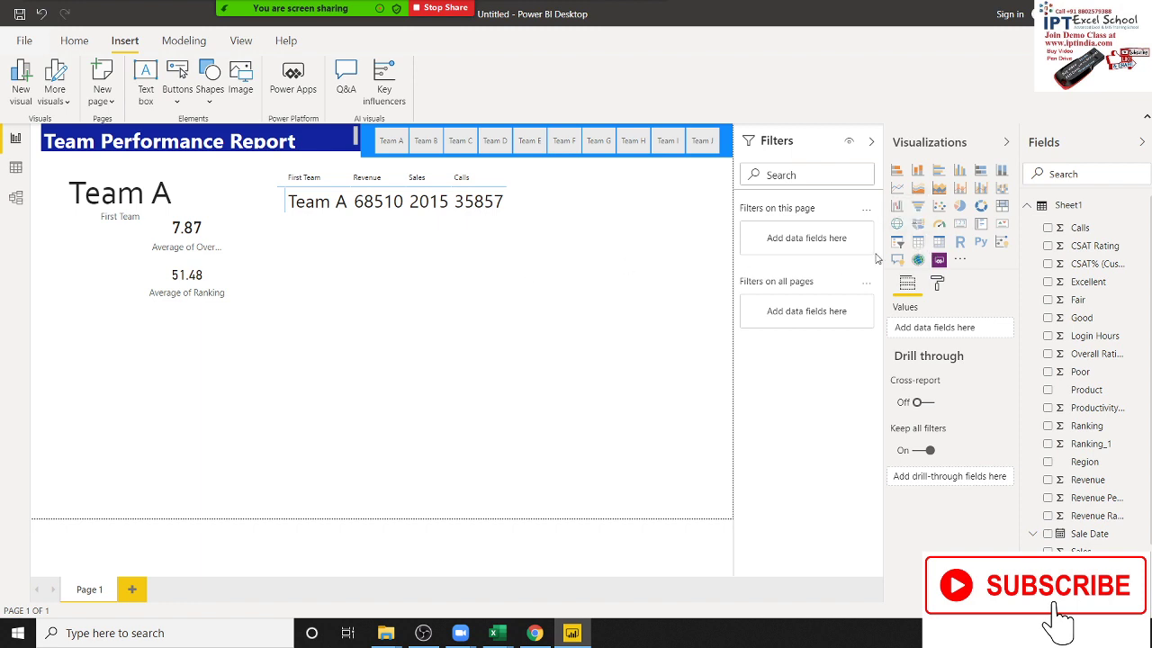
- Add an empty table beneath the team metrics table, widen it to match, then switch to Excel
left_click(918, 241)
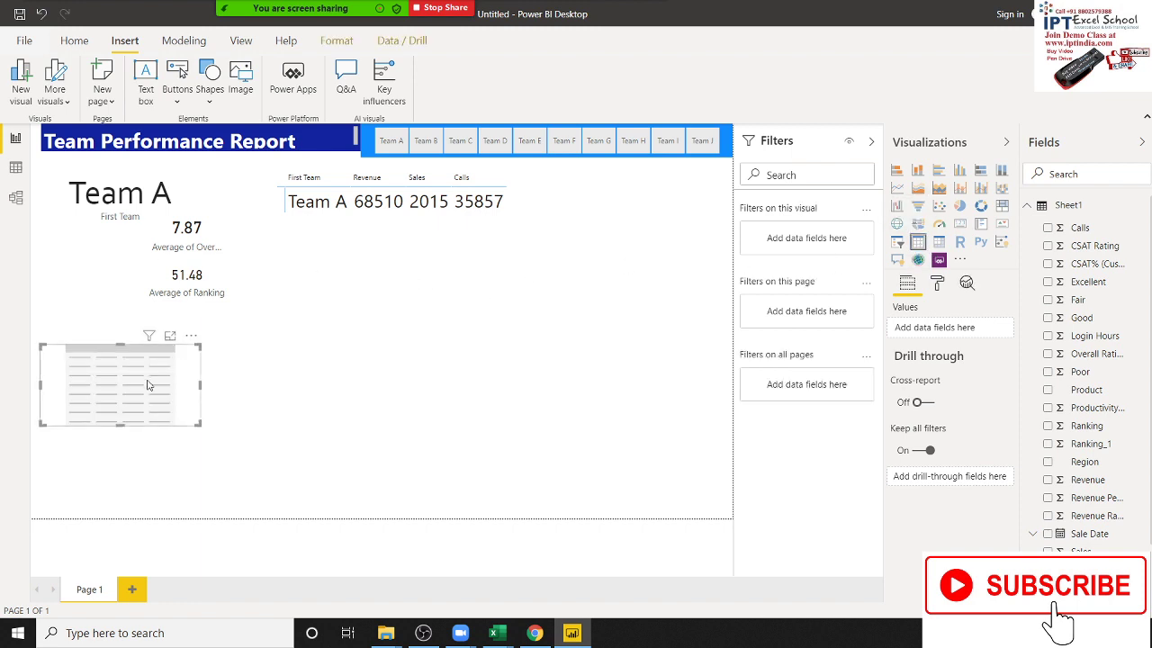
left_click_drag(148, 385, 388, 275)
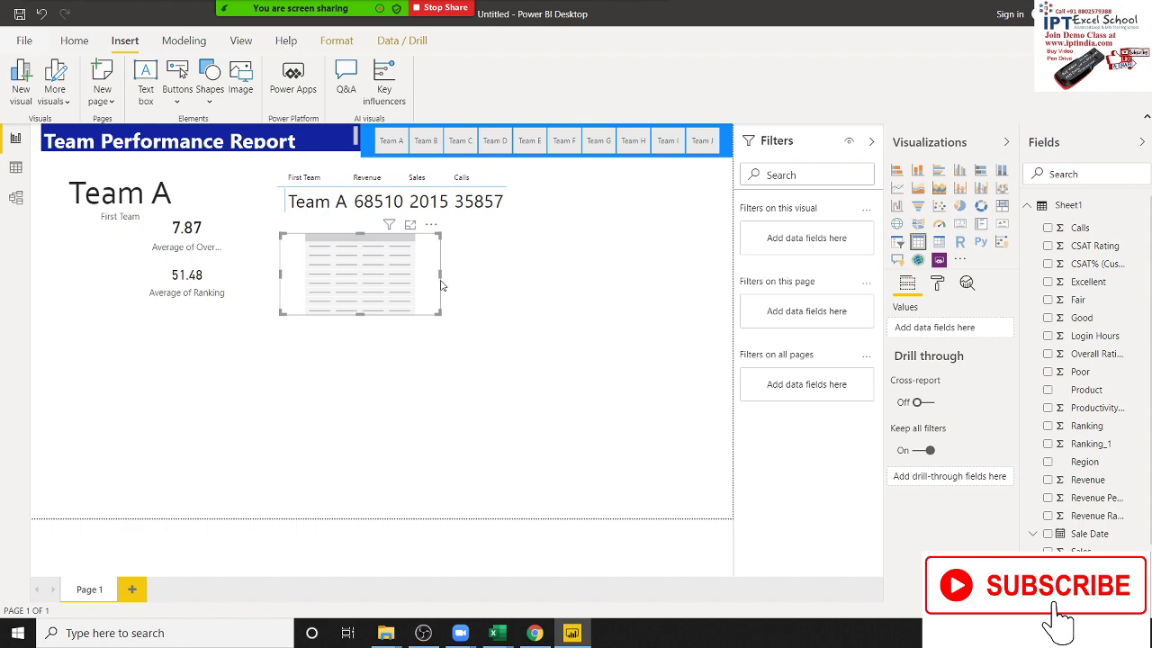
left_click_drag(441, 286, 517, 275)
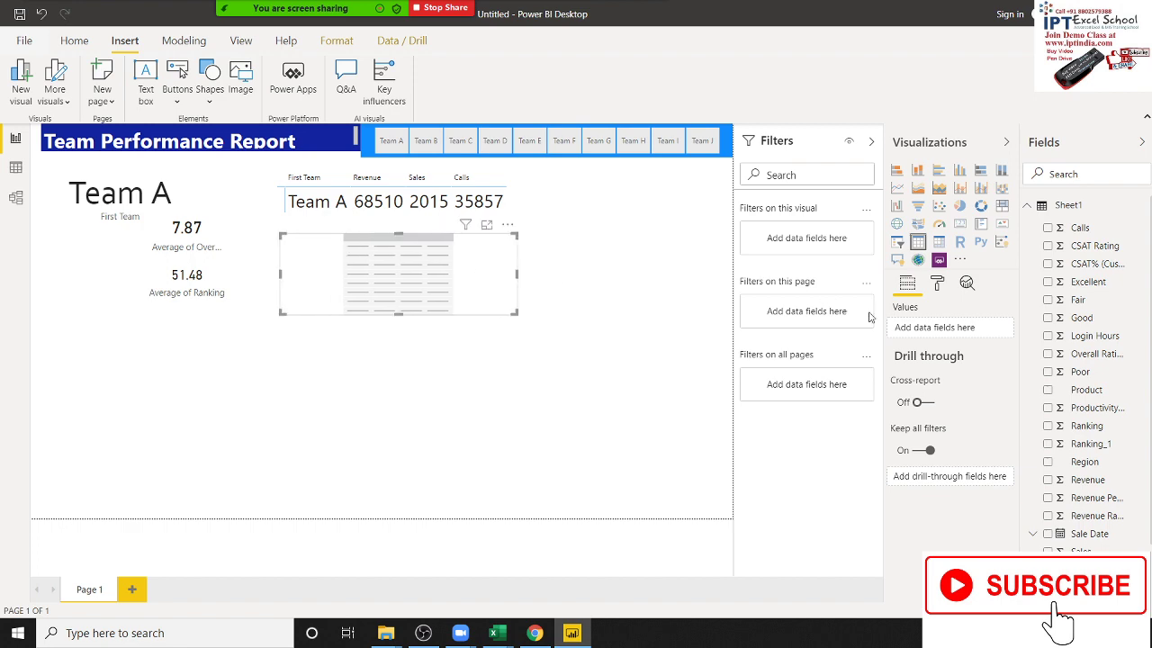
key("alt+Tab")
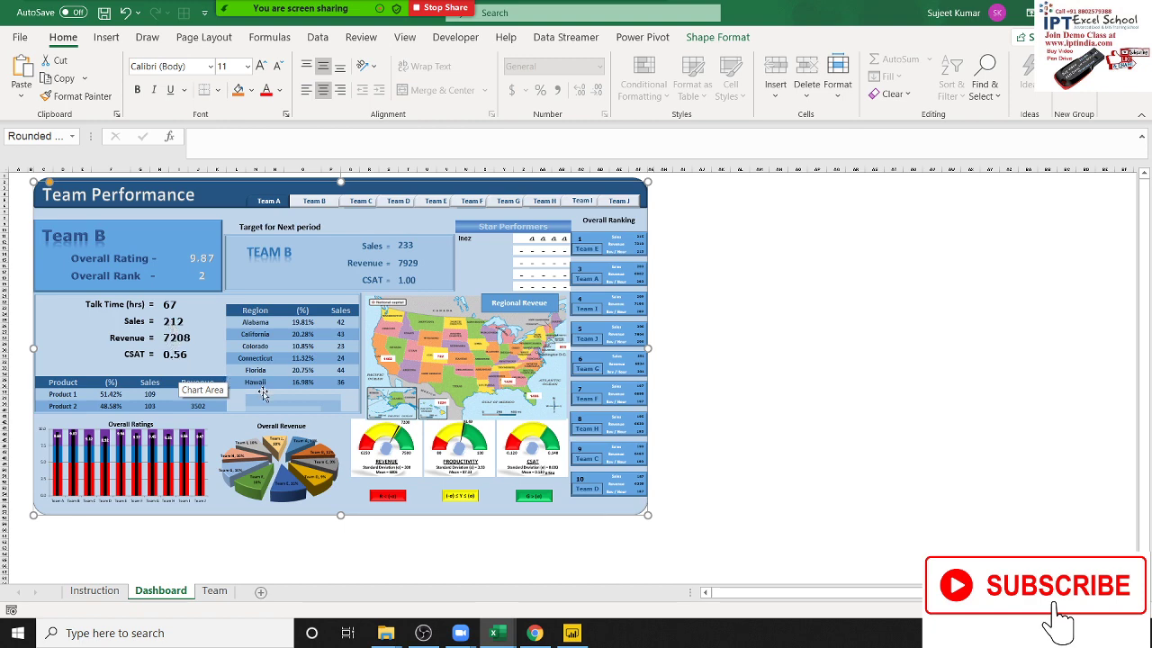
- Switch from the Excel dashboard back to the Power BI report with Alt+Tab
key("alt+Tab")
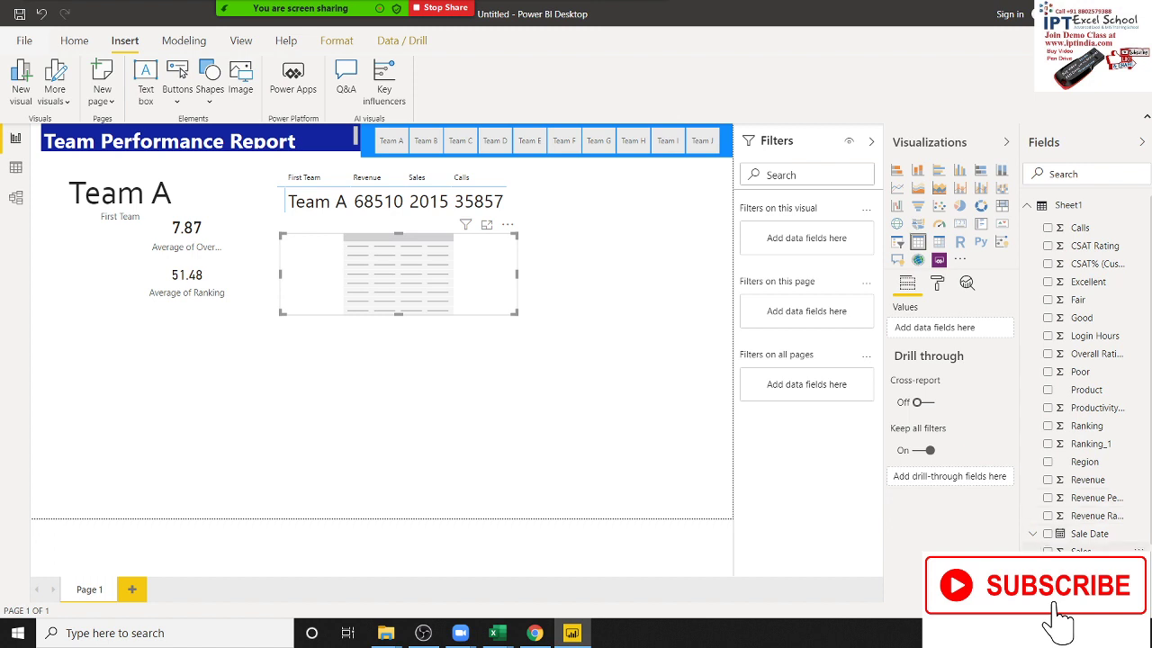
- Add Sales Per Hour (263.88), Sales (2015) and Revenue Rating (403.00) to the new table
left_click(1048, 569)
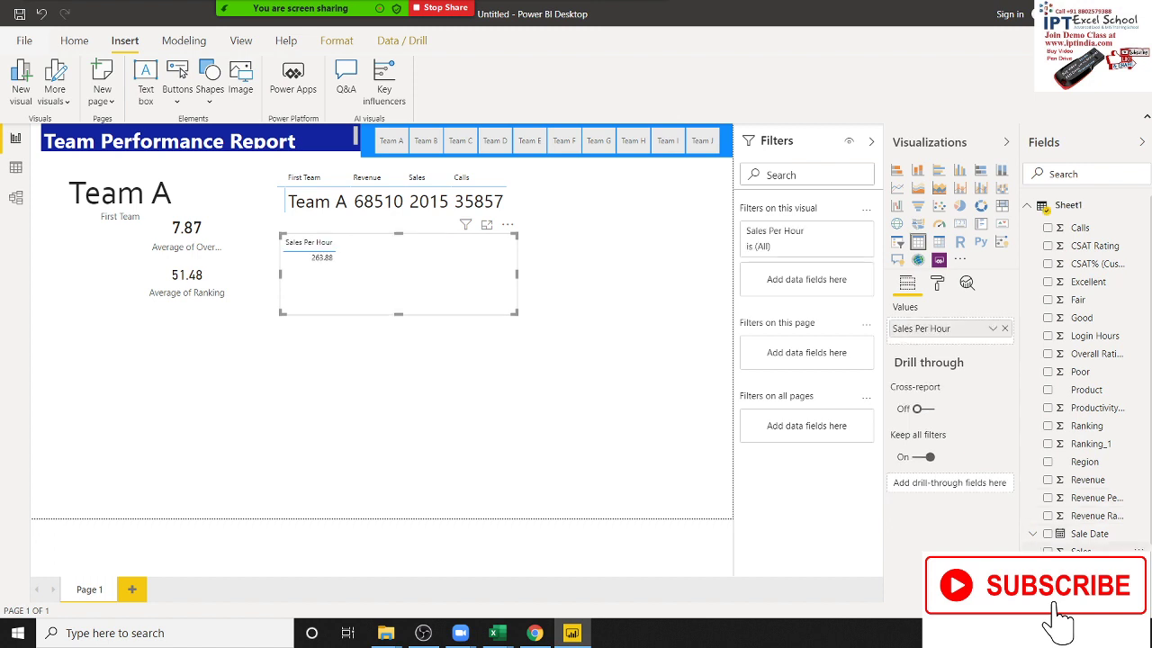
left_click(1048, 551)
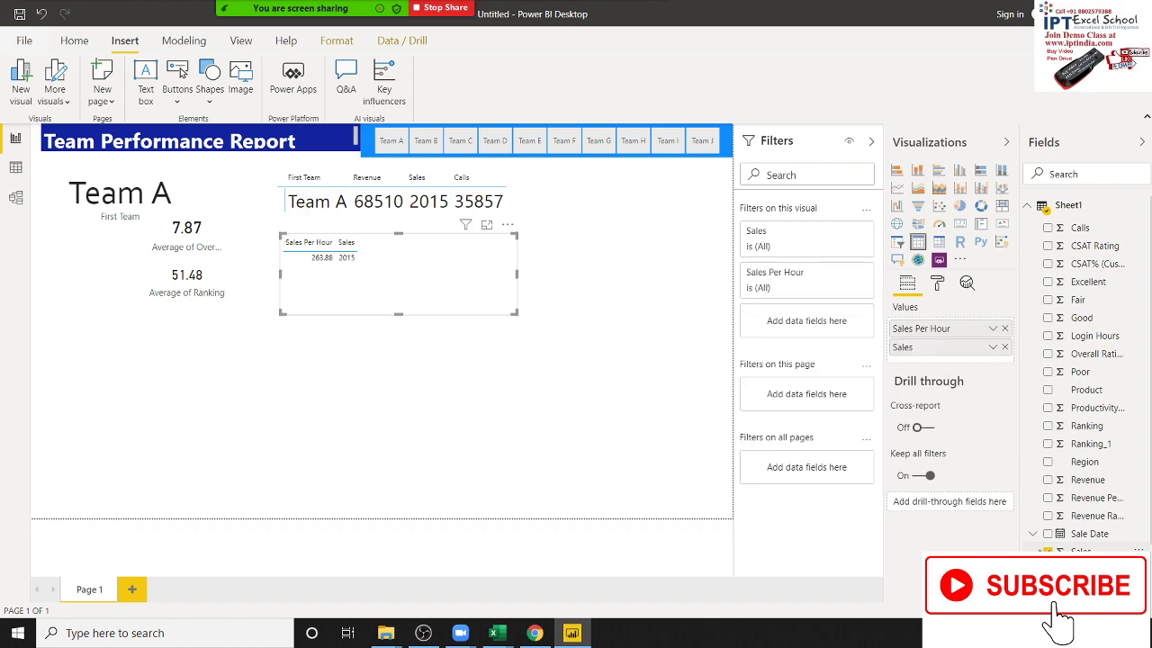
key("alt+Tab")
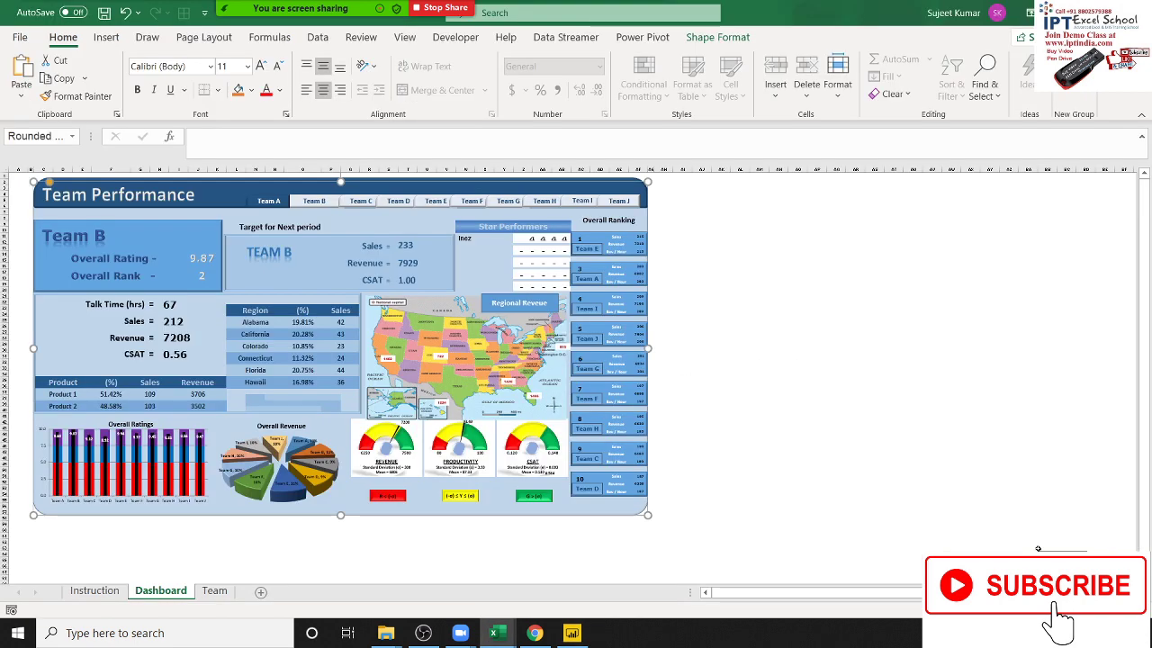
key("alt+Tab")
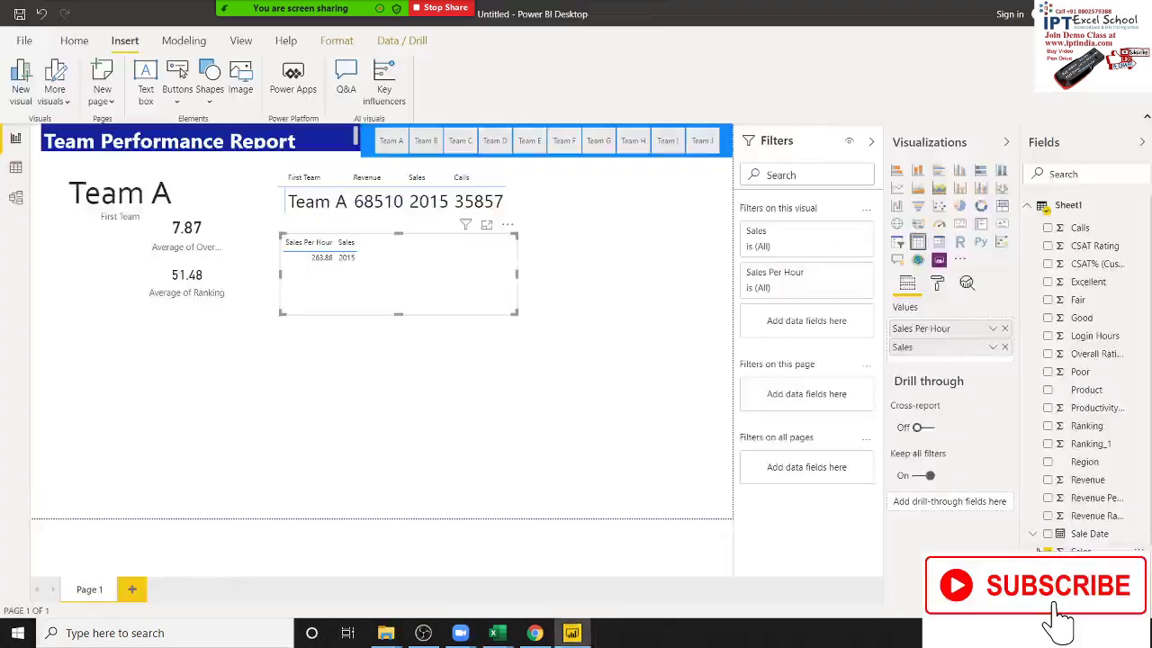
key("alt+Tab")
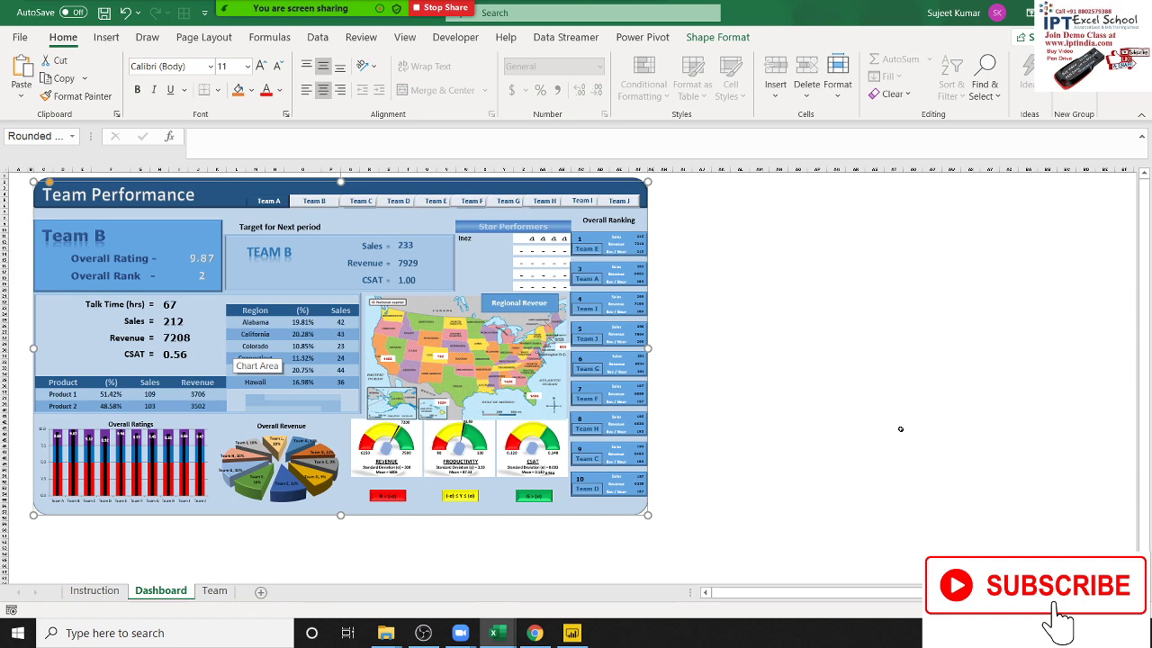
key("alt+Tab")
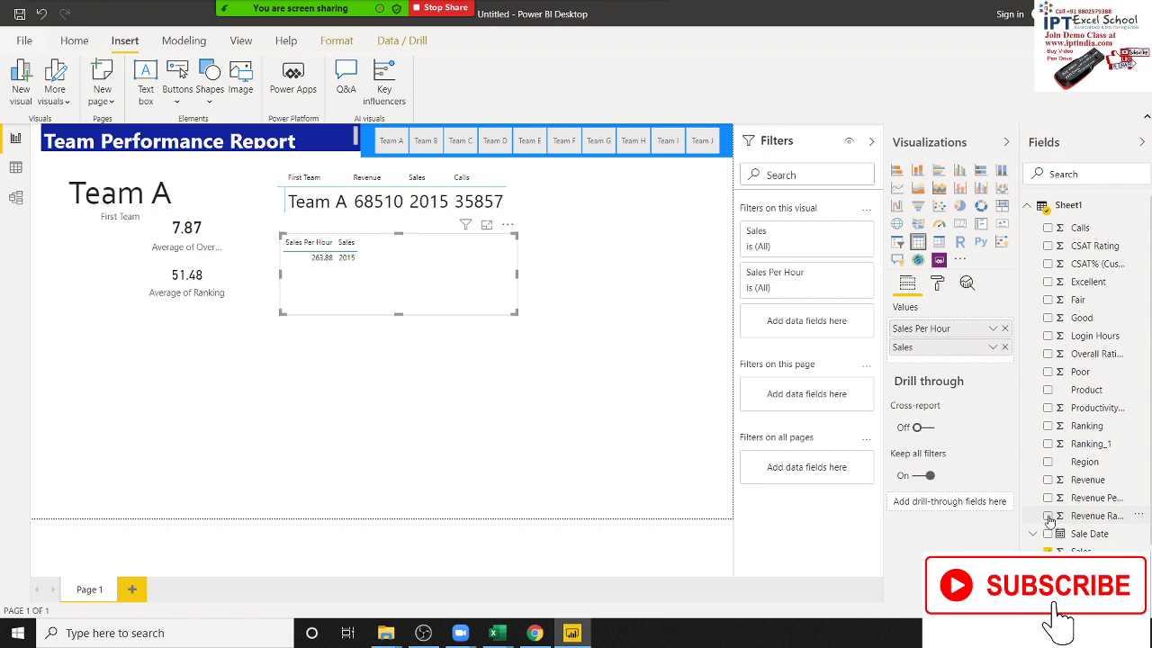
left_click(1049, 516)
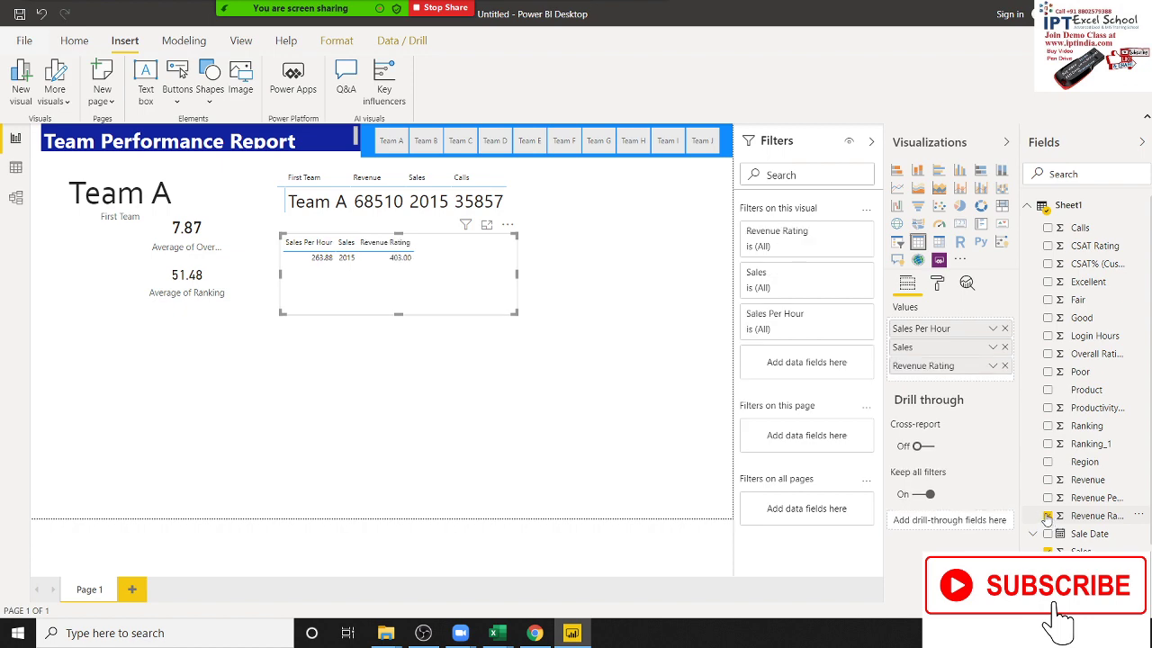
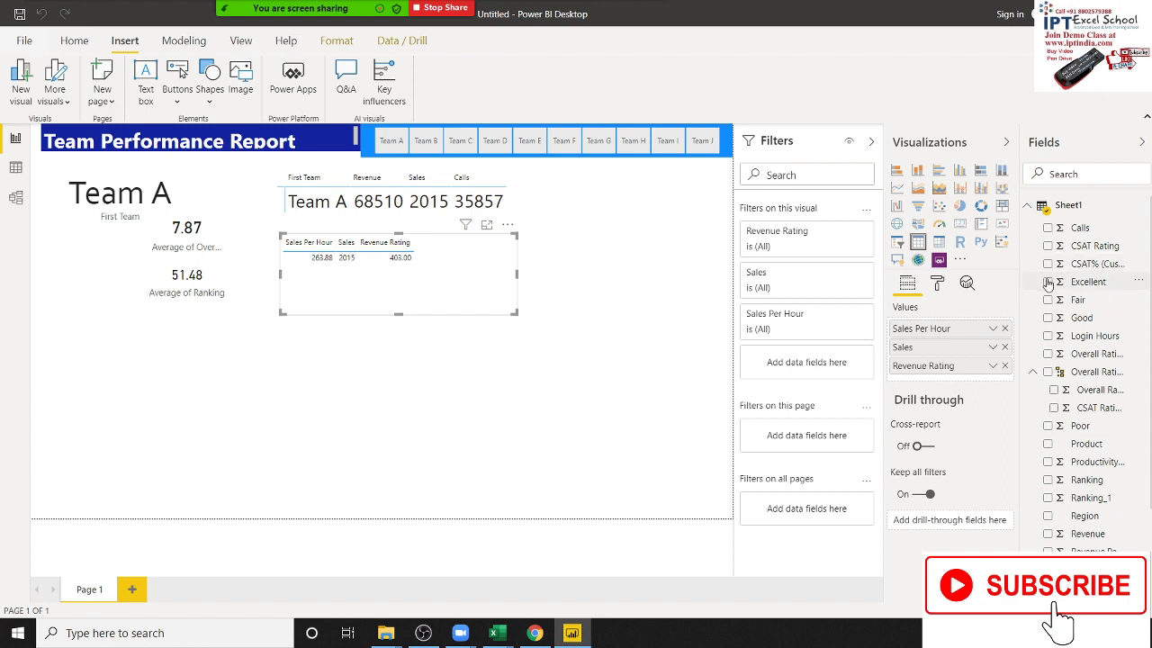
- Widen the Sales Per Hour table slightly, adding CSAT% temporarily and then removing it again
left_click(1048, 263)
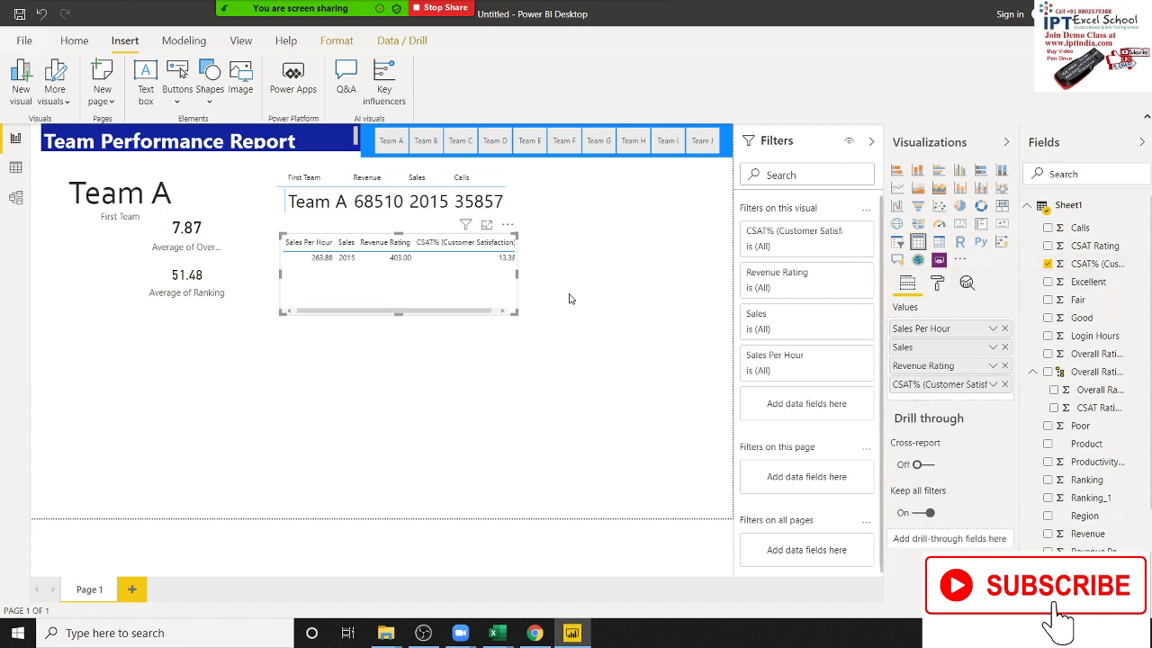
left_click(480, 243)
mouse_move(516, 273)
left_mouse_down()
mouse_move(564, 274)
mouse_move(540, 274)
left_mouse_up()
left_click(558, 280)
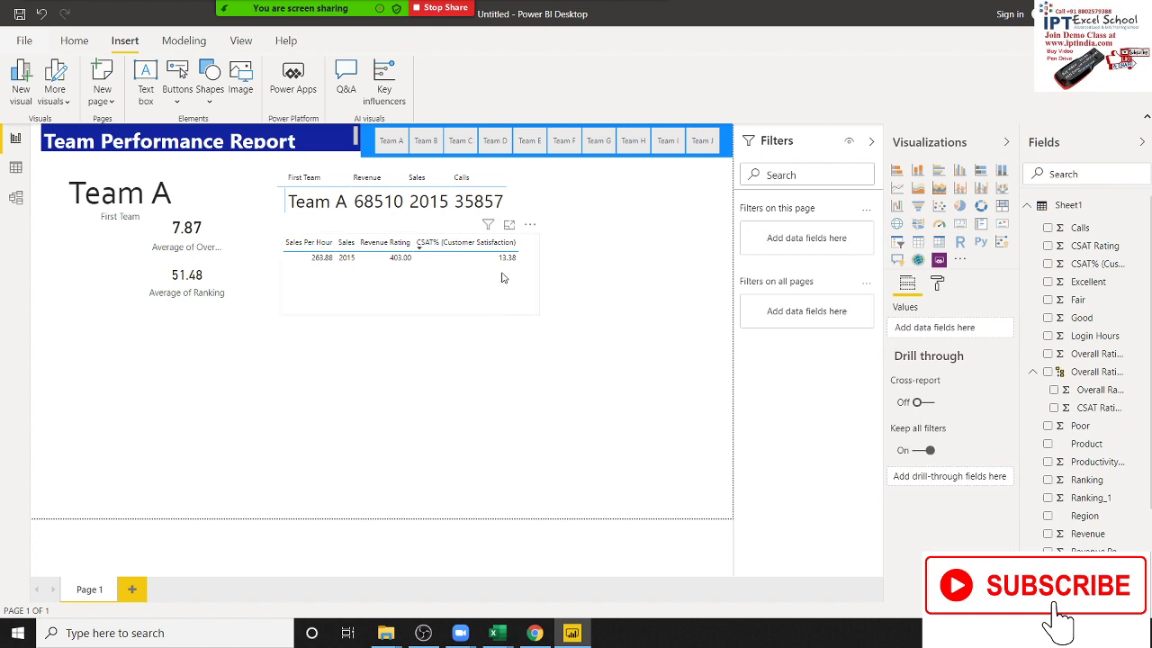
left_click(501, 267)
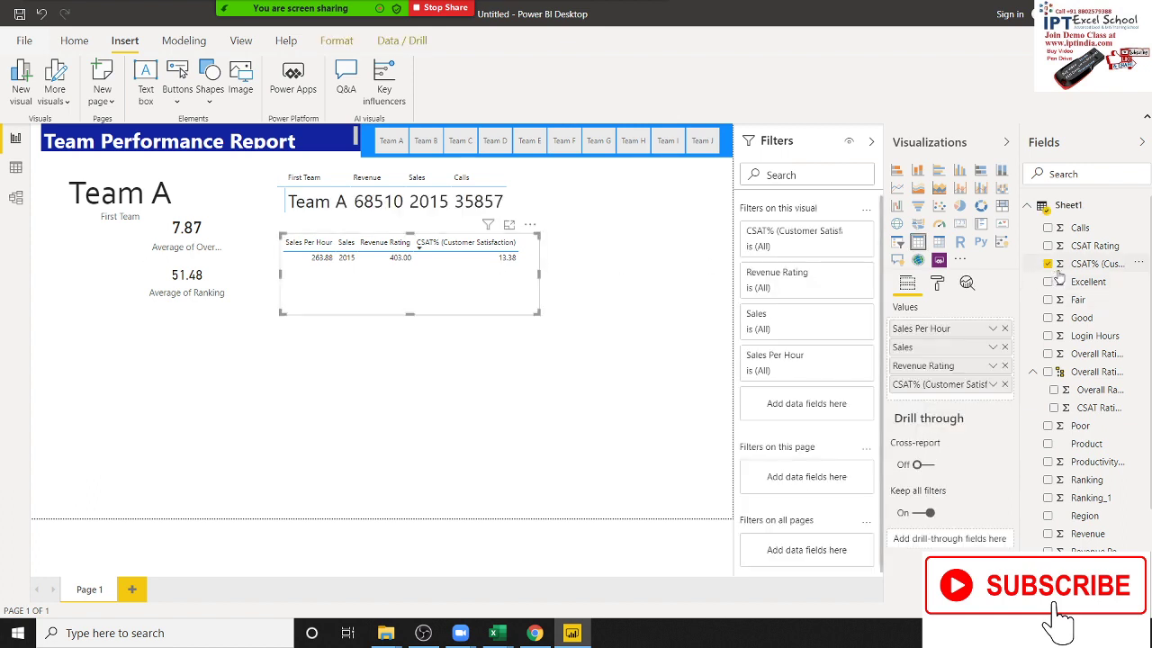
left_click(1047, 264)
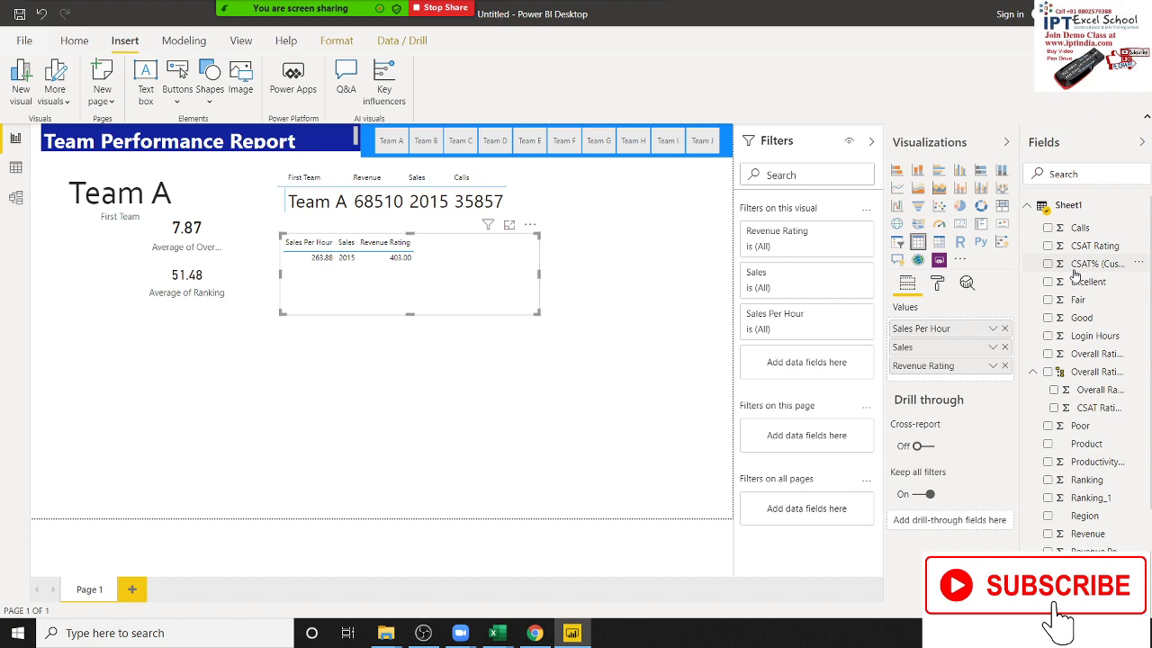
- In Data view, rename the CSAT% (Customer Satisfaction) column to CSAT, then return to the report
left_click(18, 171)
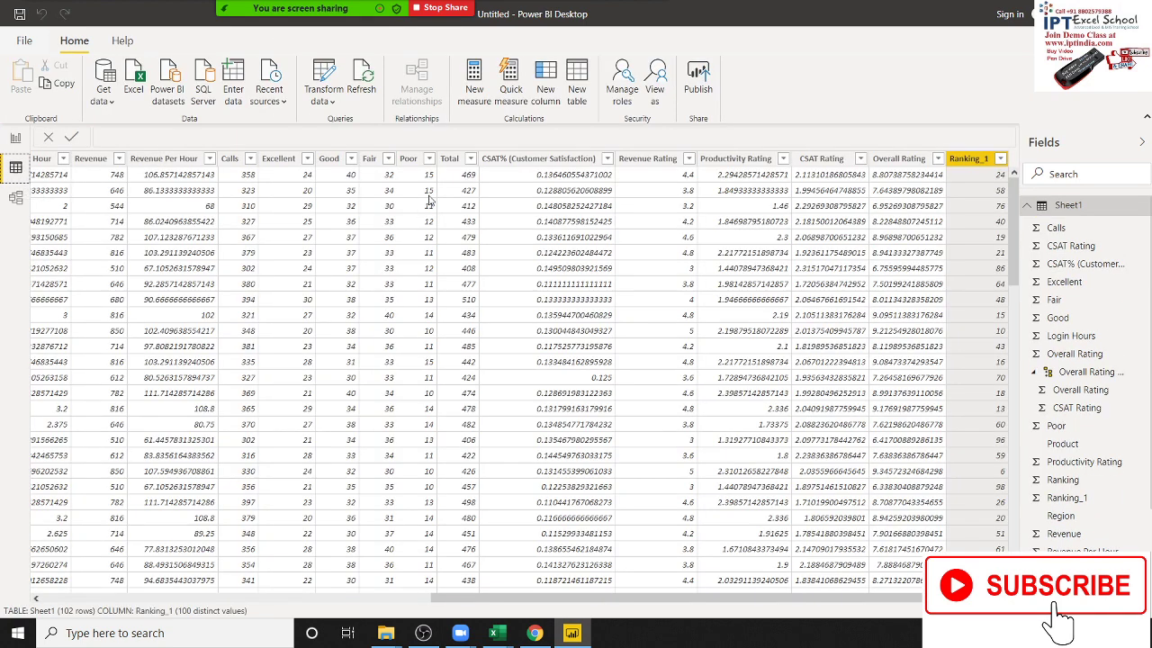
left_click(513, 162)
double_click(513, 164)
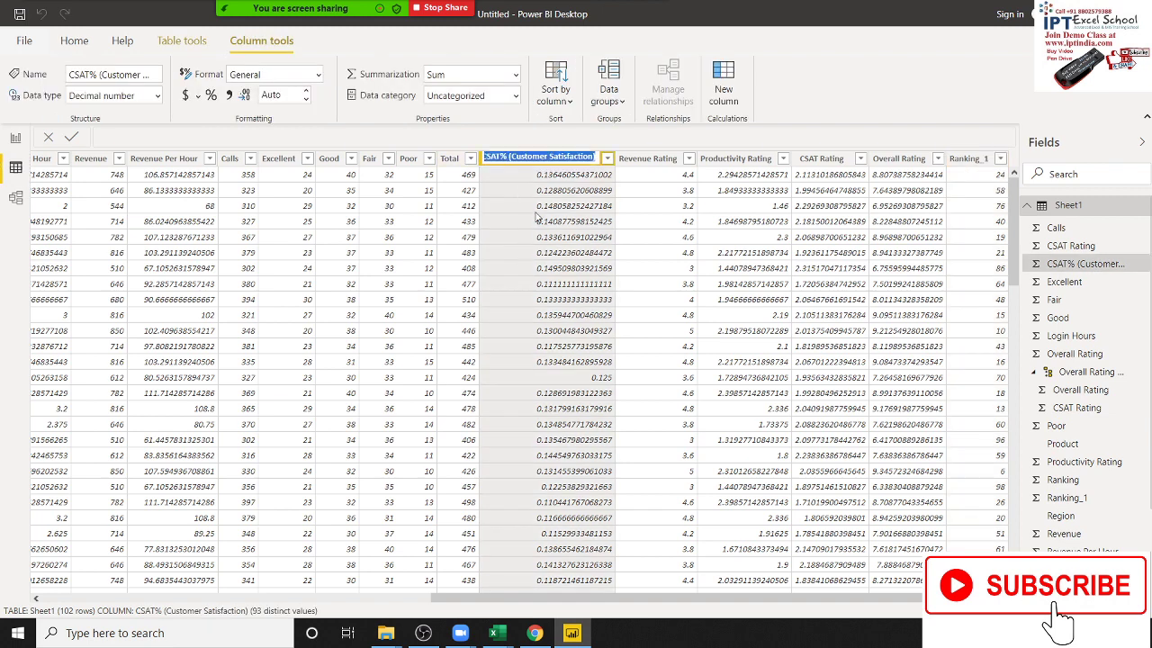
type("CSAT")
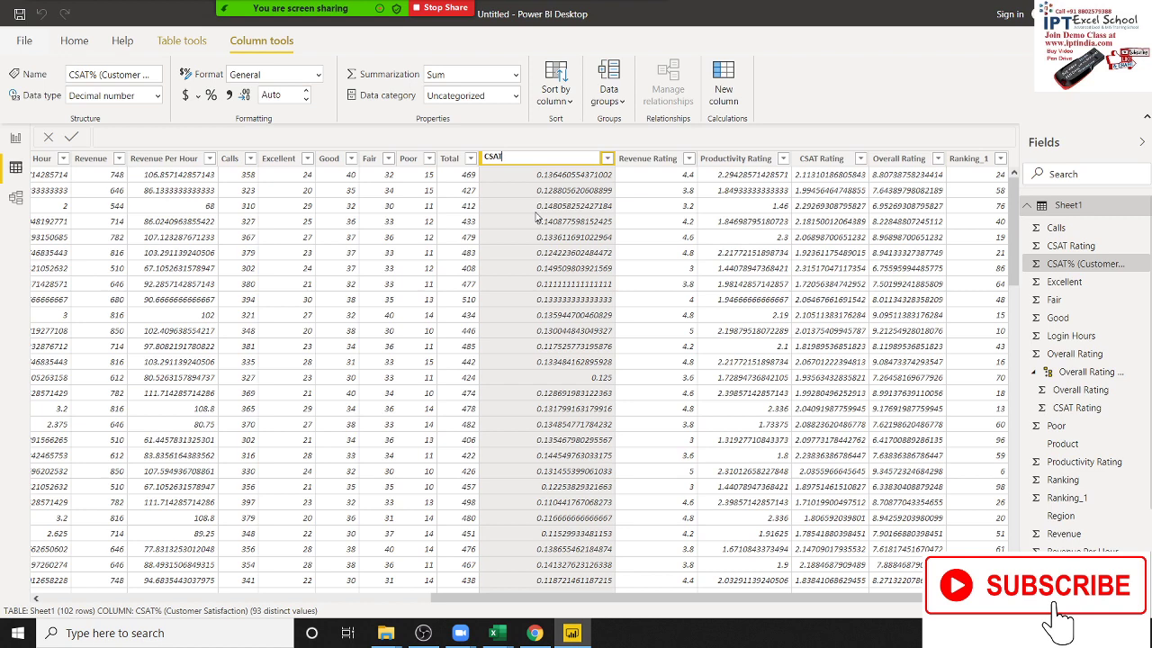
key("Escape")
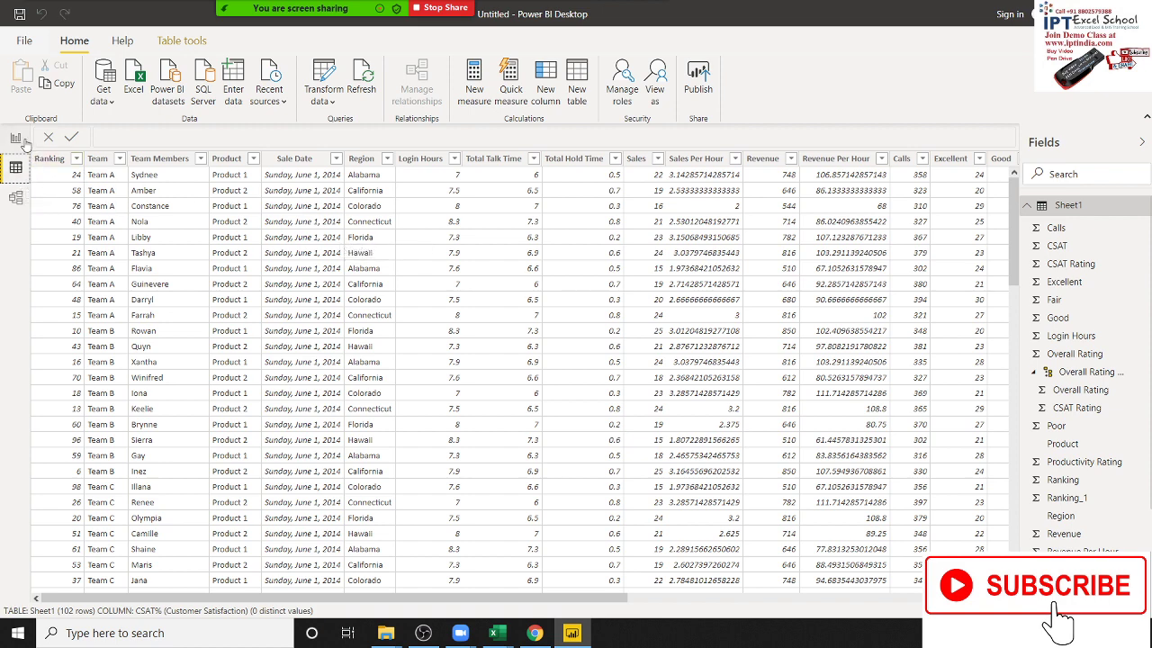
left_click(16, 138)
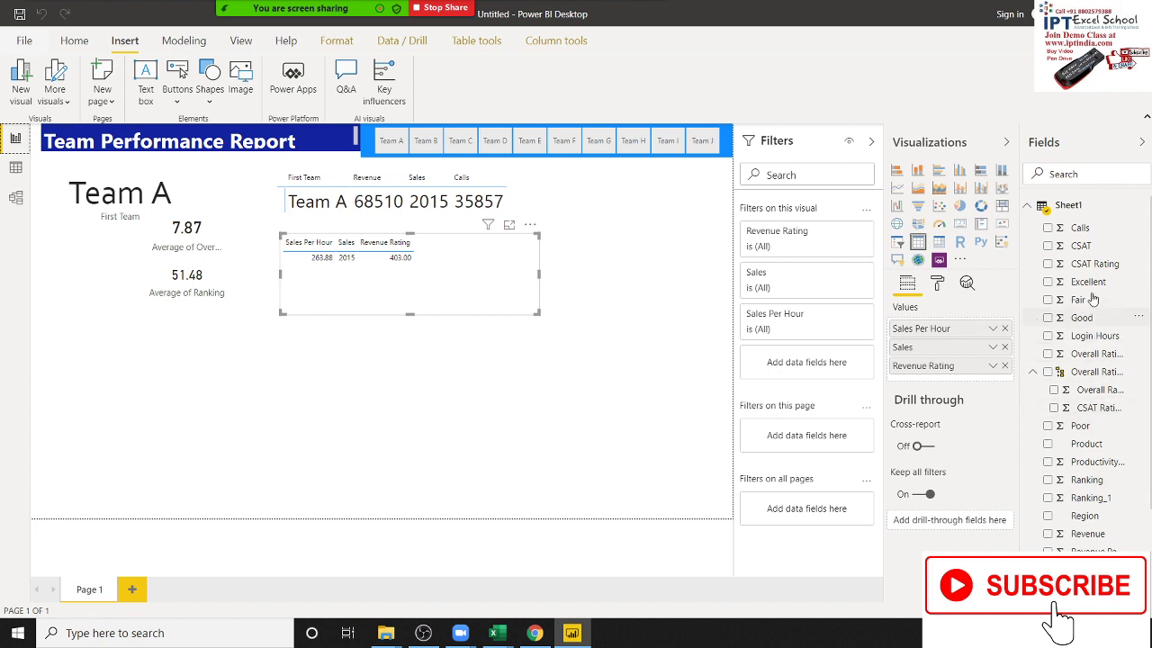
- Add CSAT to the table visual and turn on the table's border
mouse_move(887, 312)
left_mouse_down()
mouse_move(450, 281)
mouse_move(440, 305)
left_mouse_up()
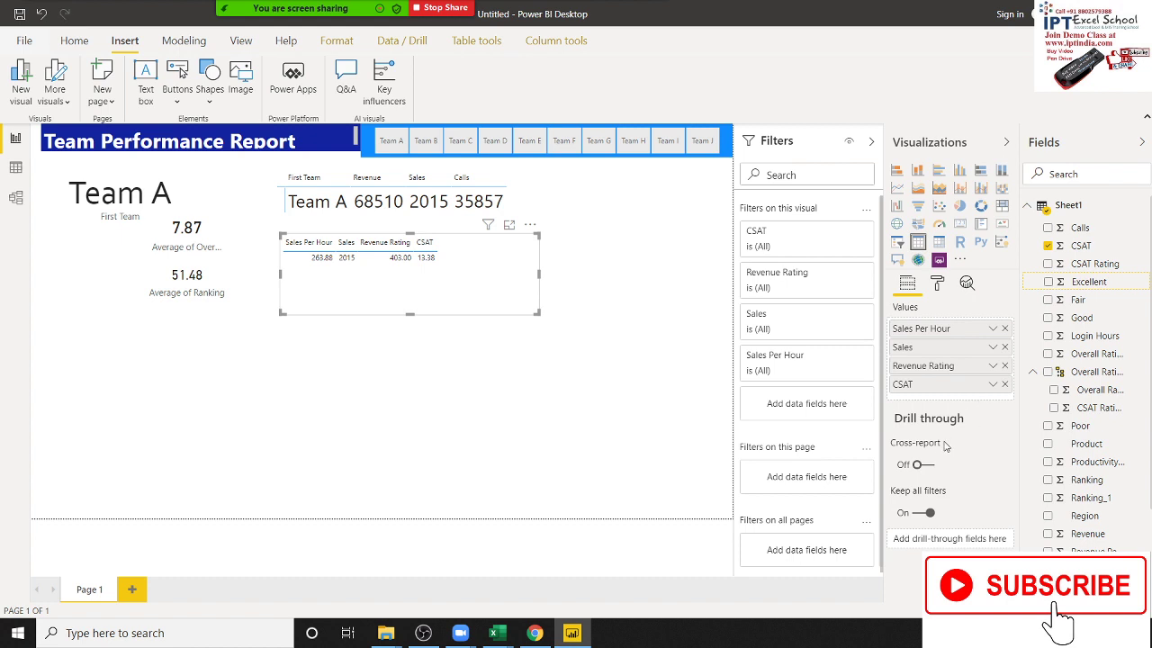
mouse_move(936, 452)
left_click(938, 284)
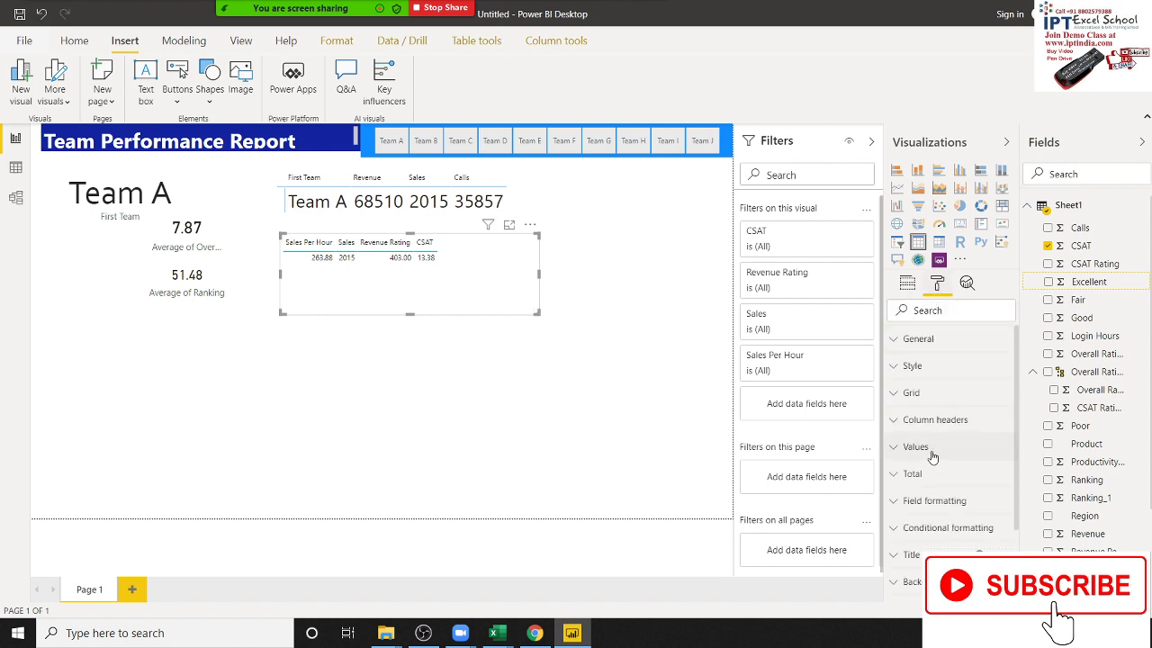
scroll(945, 515, "down", 1)
scroll(941, 518, "down", 1)
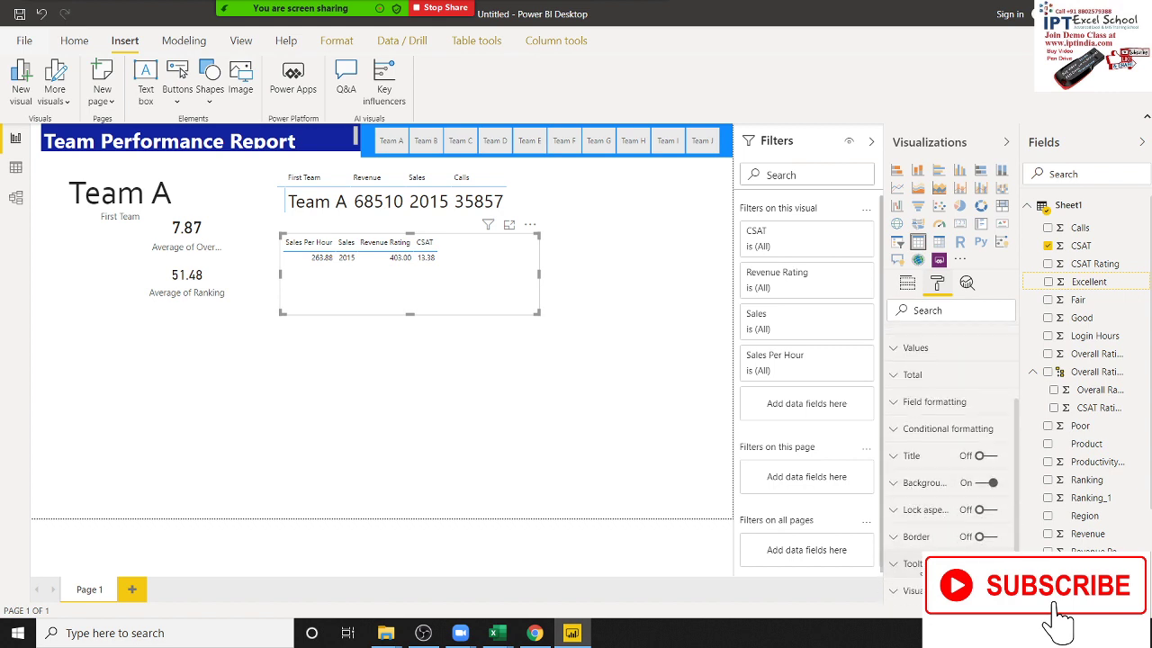
left_click(963, 538)
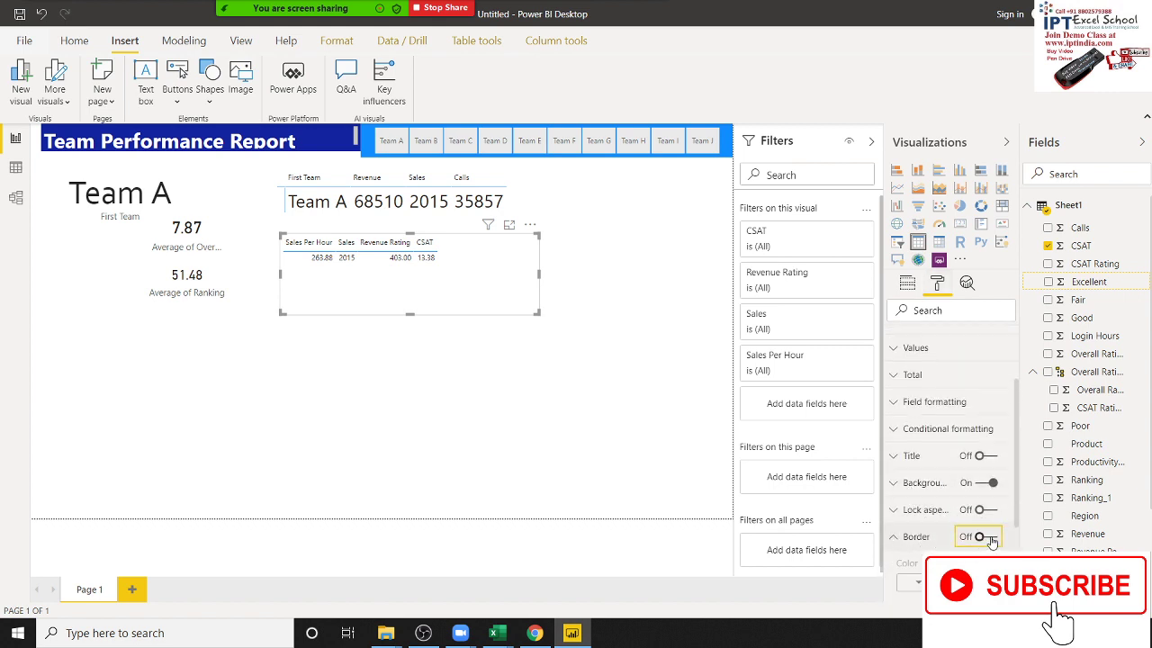
left_click(991, 537)
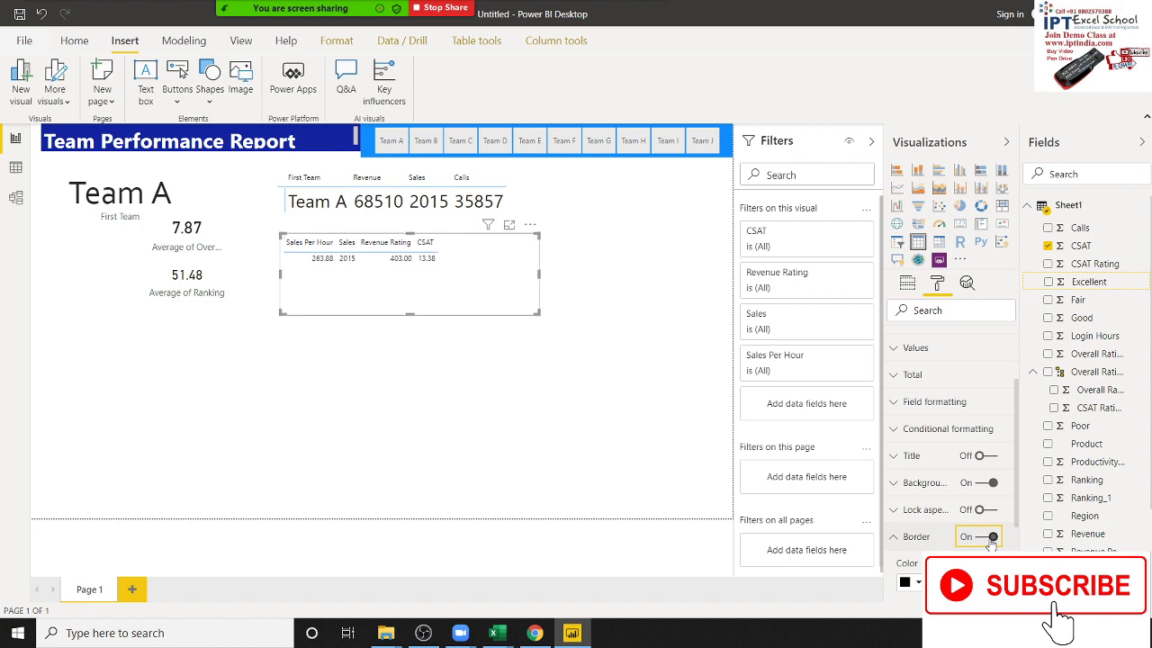
scroll(960, 549, "down", 2)
scroll(952, 450, "down", 2)
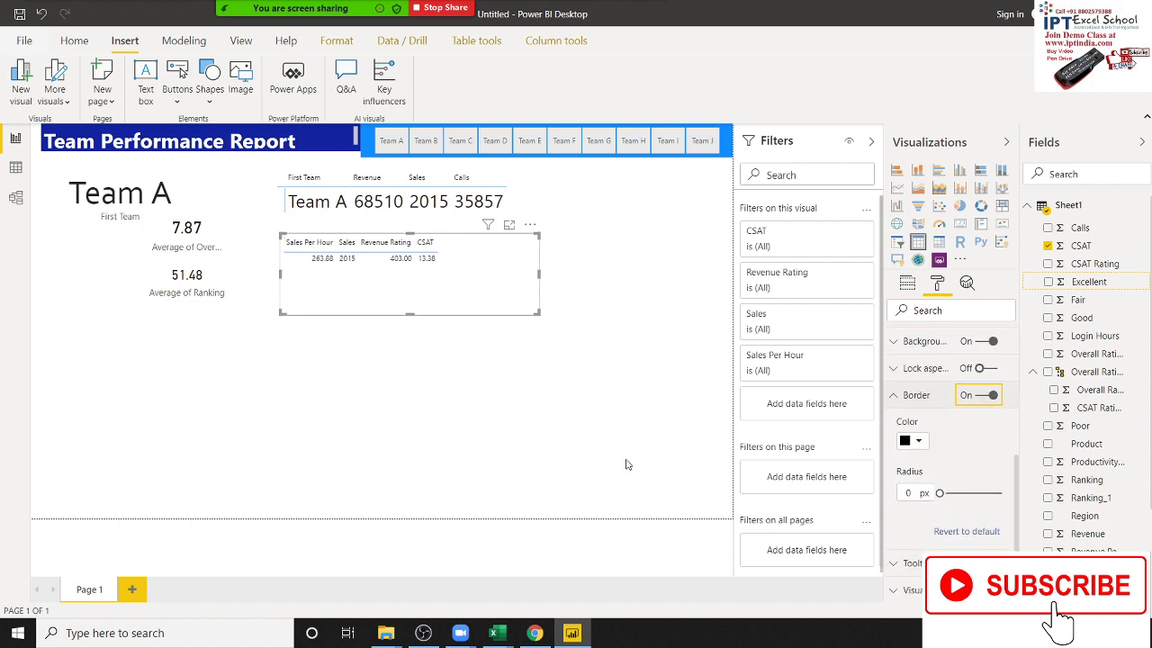
- Round the table border's corners to a 4 px radius
left_click(517, 415)
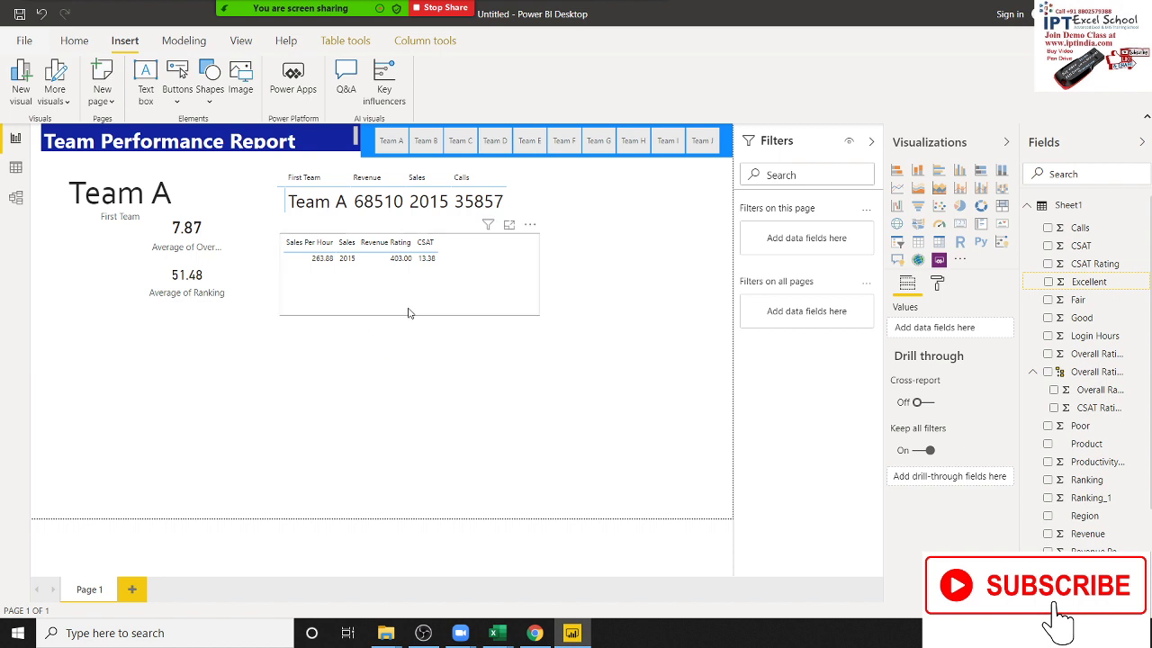
left_click(392, 275)
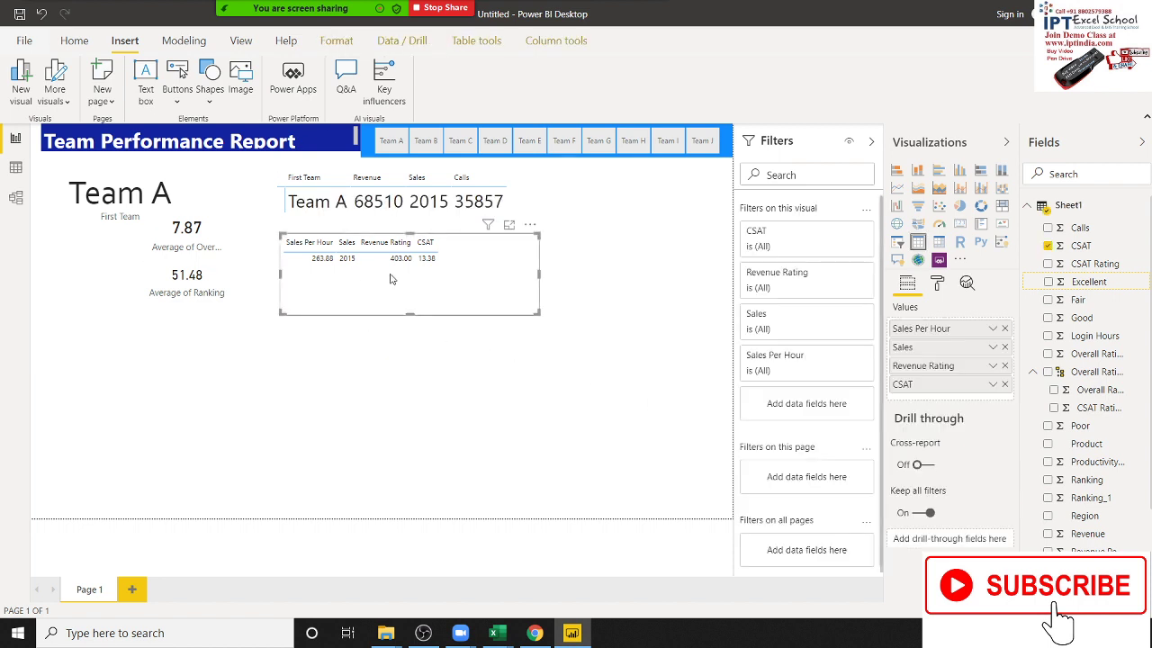
left_click(938, 283)
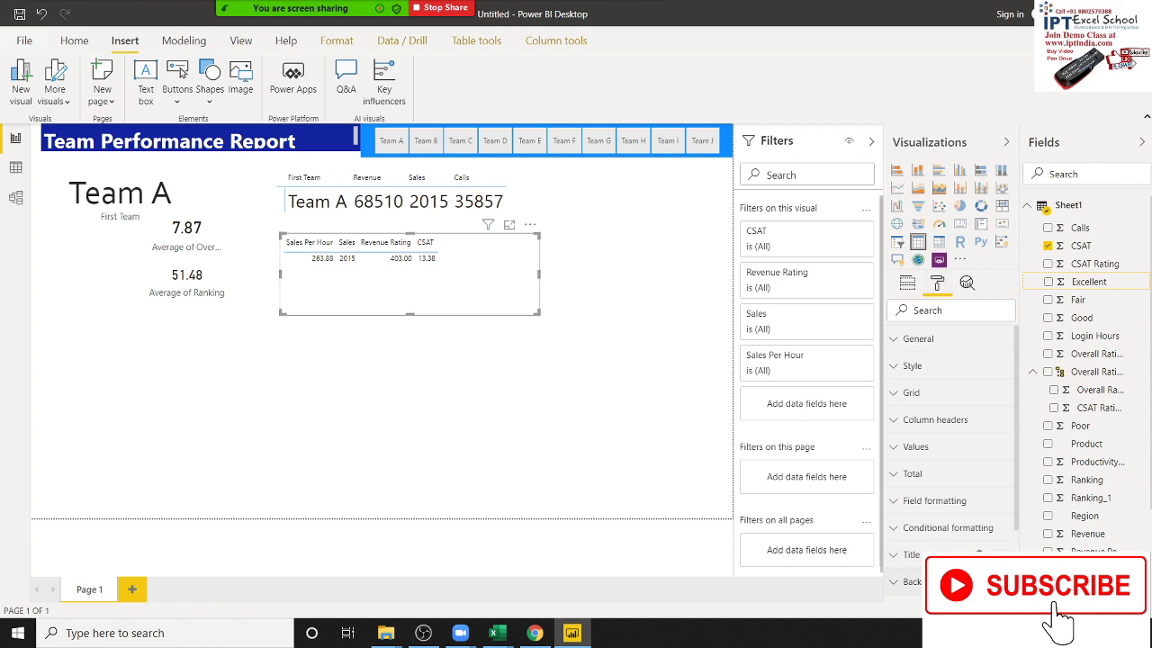
scroll(918, 535, "down", 3)
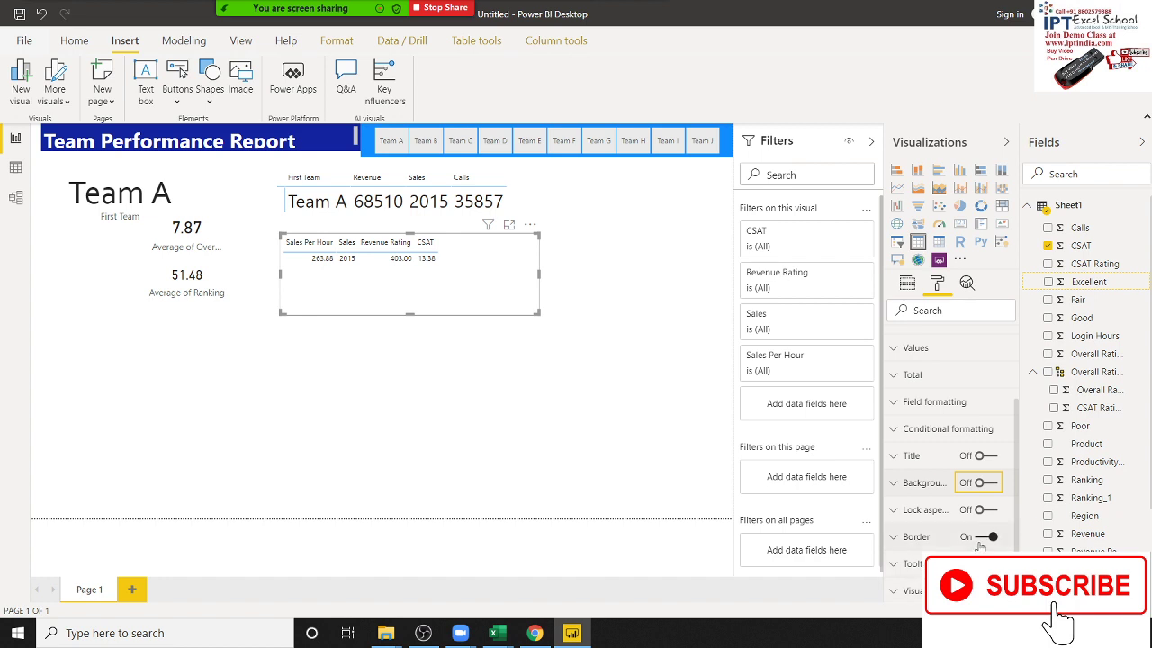
left_click(914, 536)
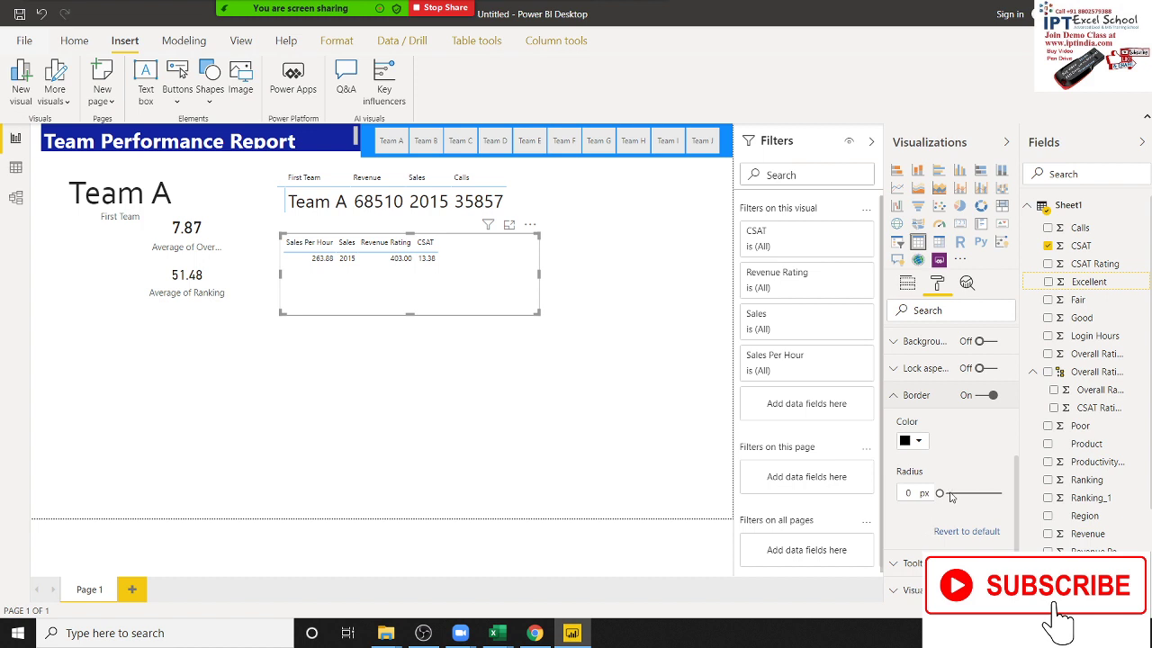
left_click(950, 494)
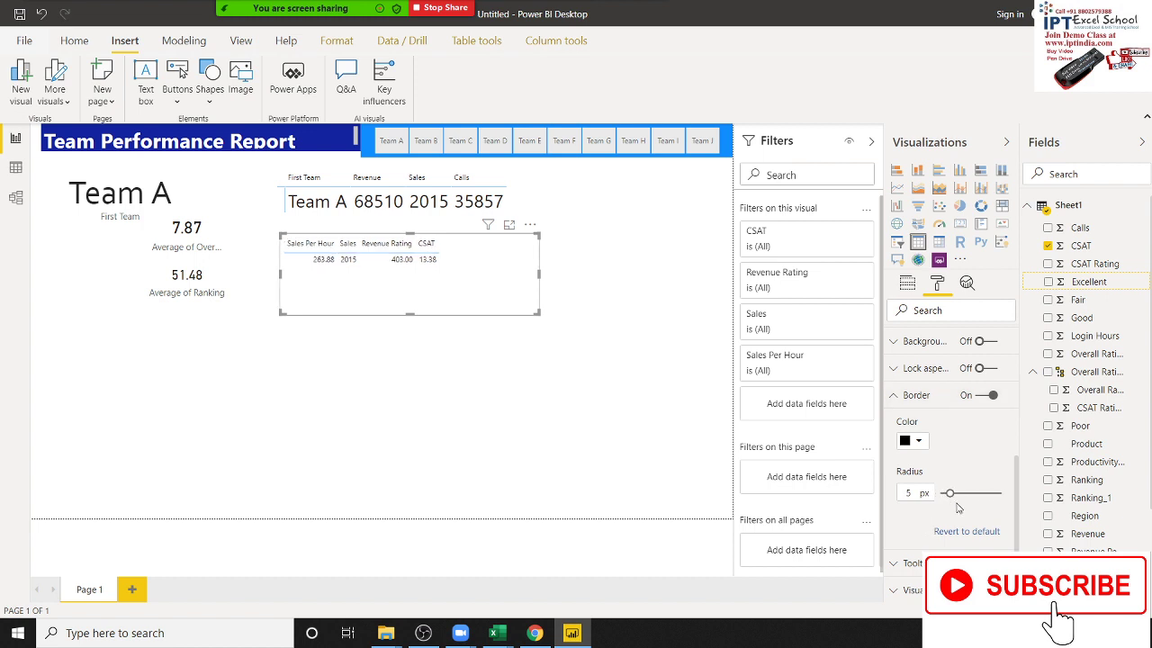
left_click_drag(951, 494, 947, 493)
- Raise the table's Values text size from 10 to 25 pt
scroll(927, 437, "up", 5)
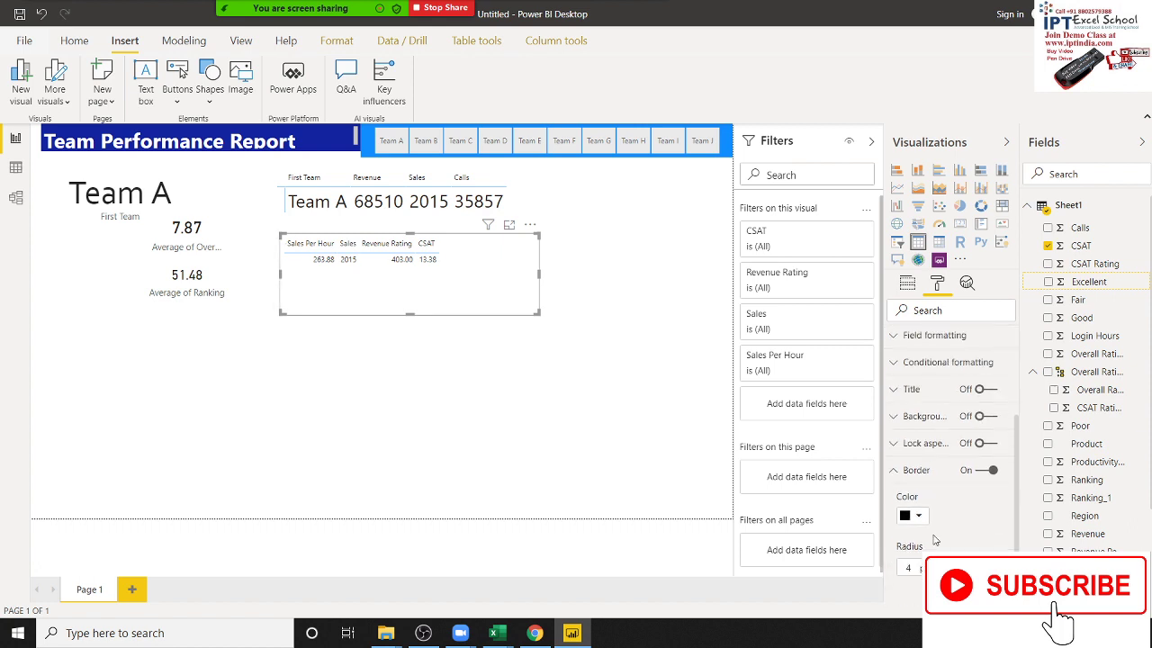
left_click(926, 437)
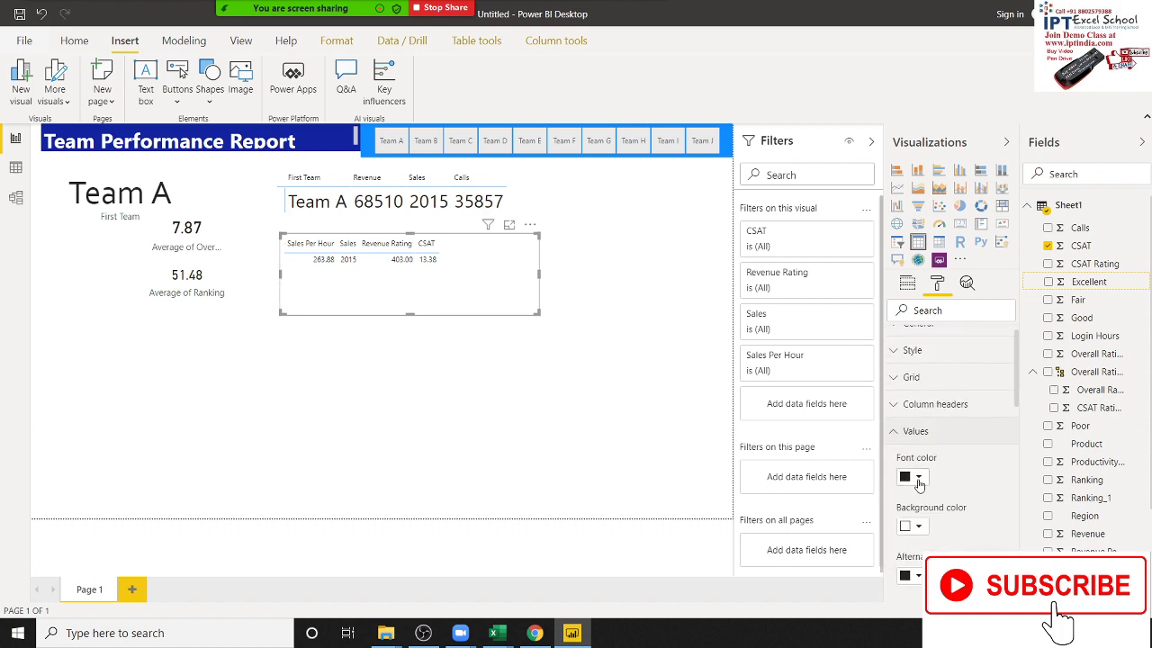
scroll(922, 509, "down", 2)
scroll(923, 510, "down", 2)
scroll(922, 510, "down", 2)
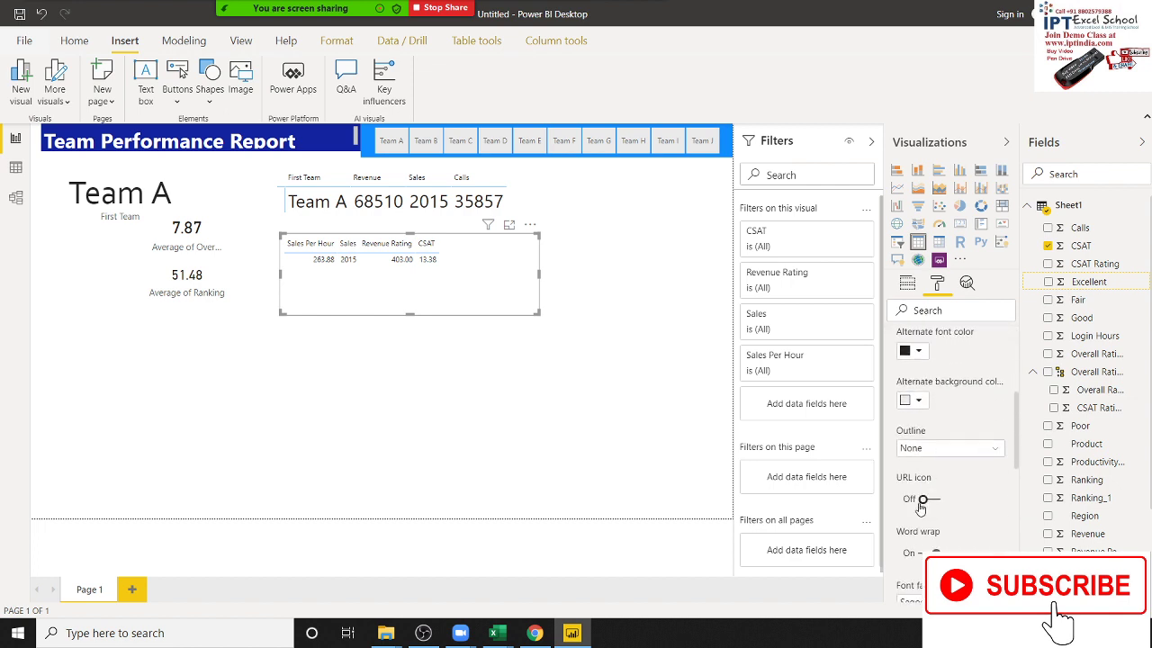
scroll(936, 486, "down", 1)
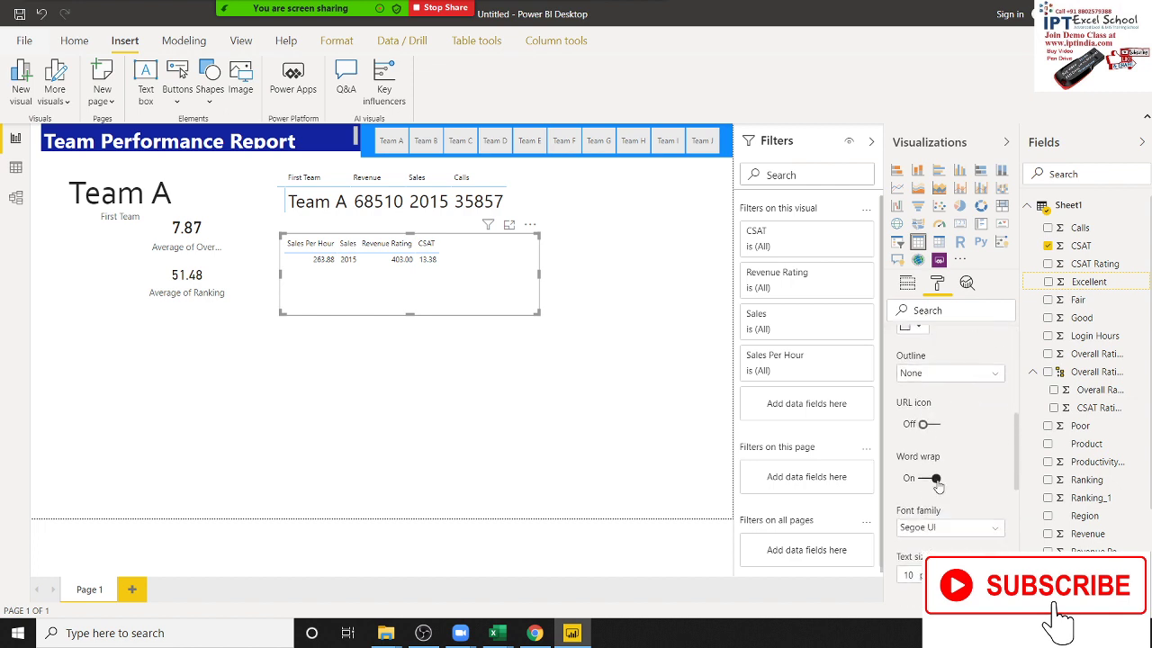
scroll(927, 497, "down", 3)
left_click_drag(923, 500, 890, 502)
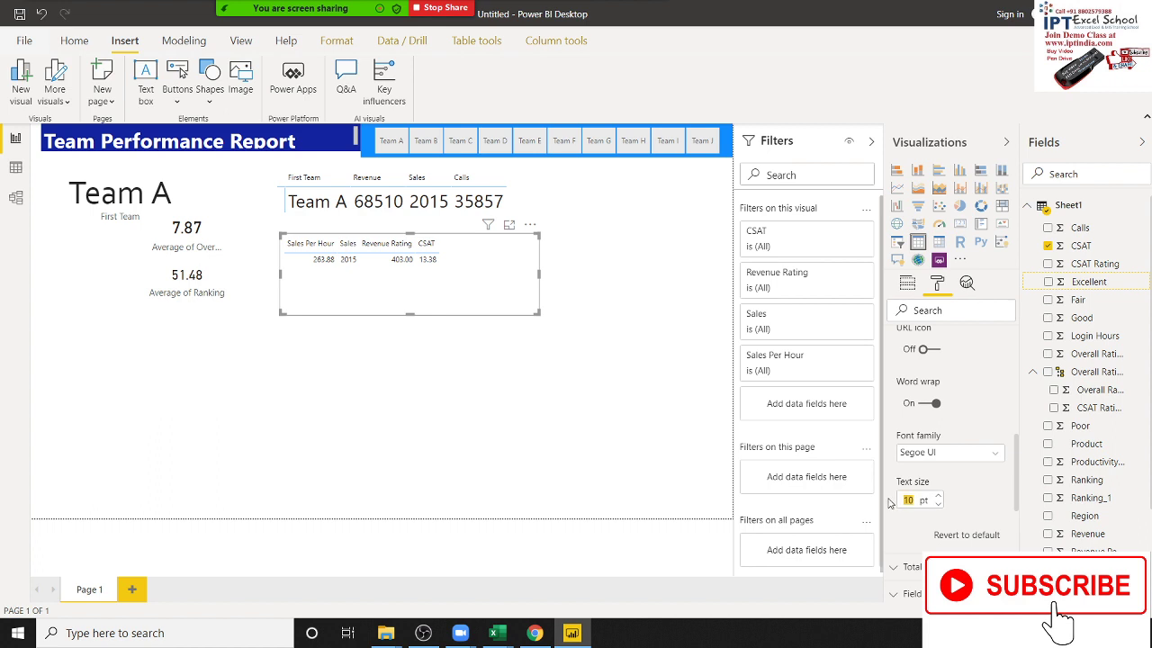
type("25")
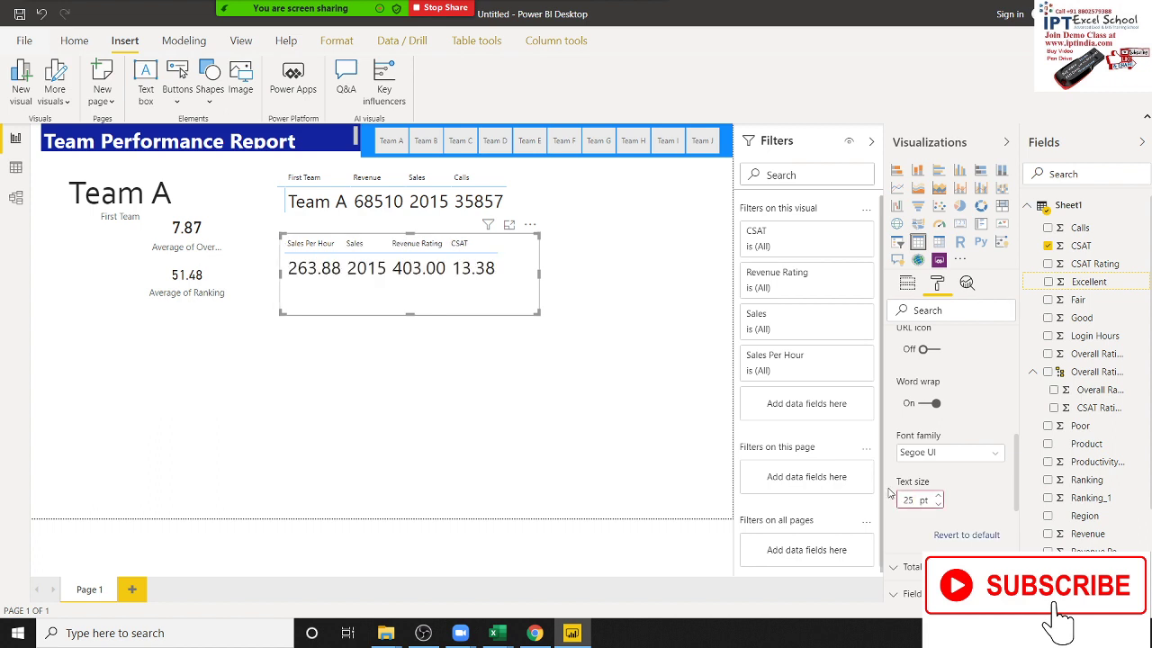
left_click(375, 340)
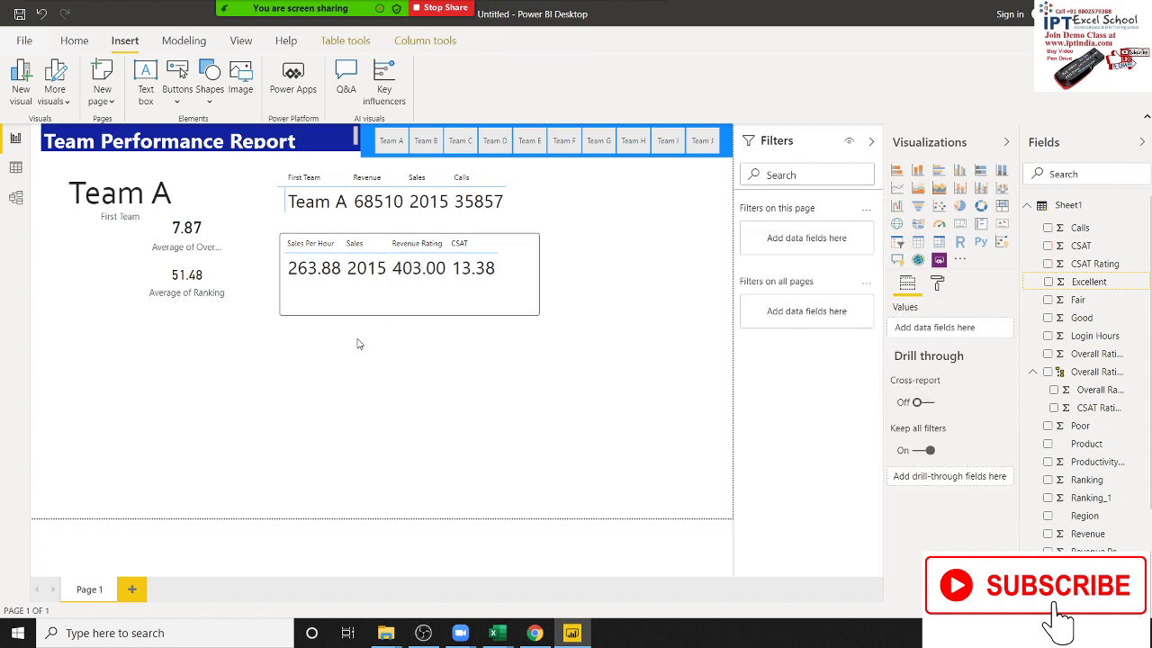
- Compare with the Excel dashboard and drag the Sales Per Hour table narrower
left_click(351, 308)
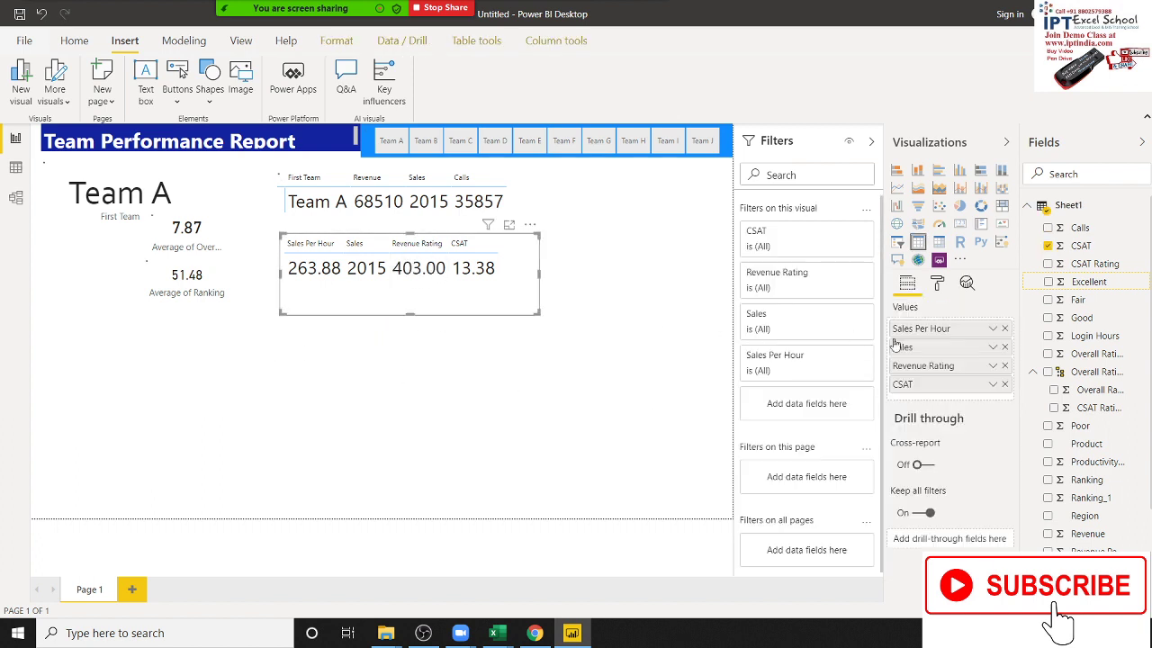
left_click(217, 430)
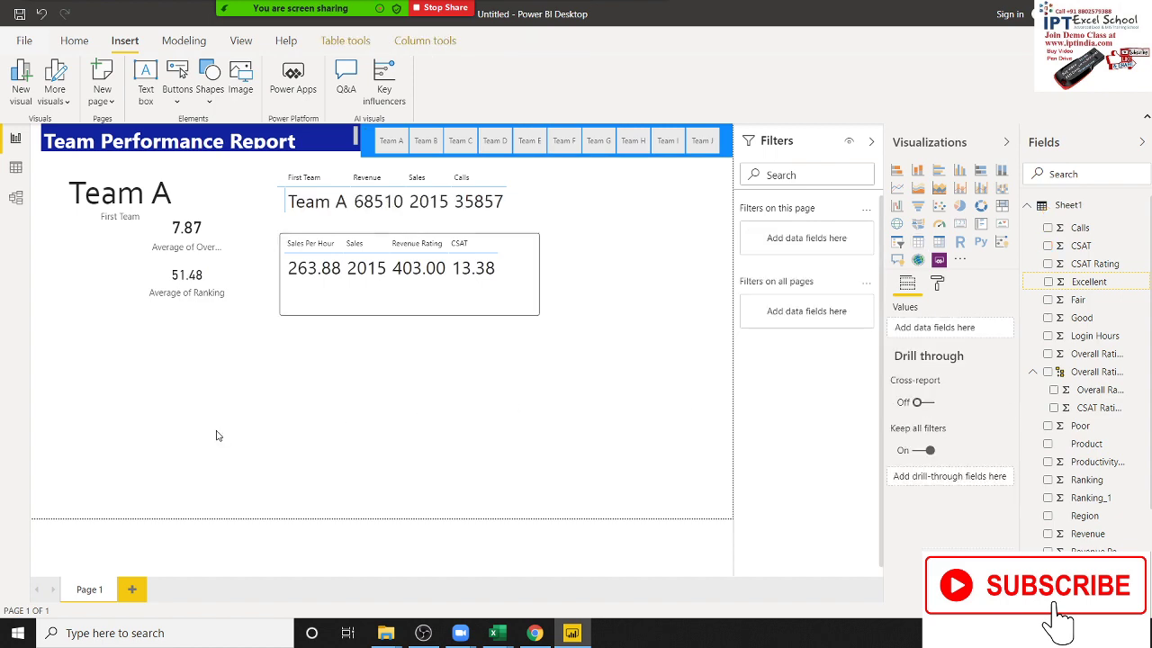
key("alt+Tab")
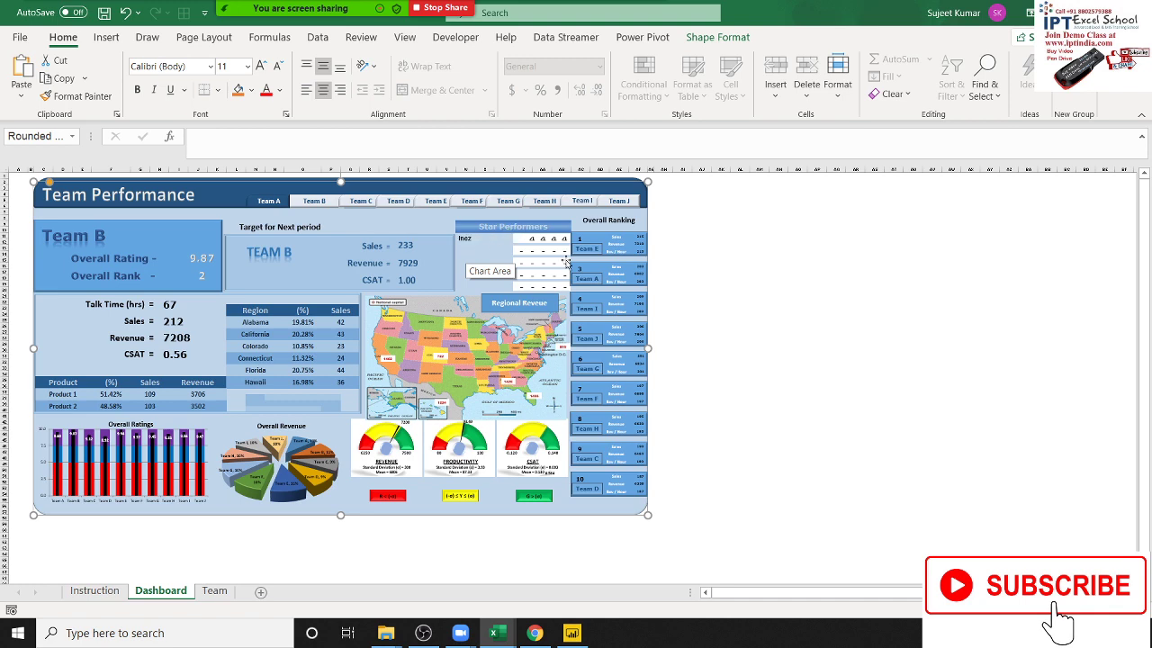
key("alt+Tab")
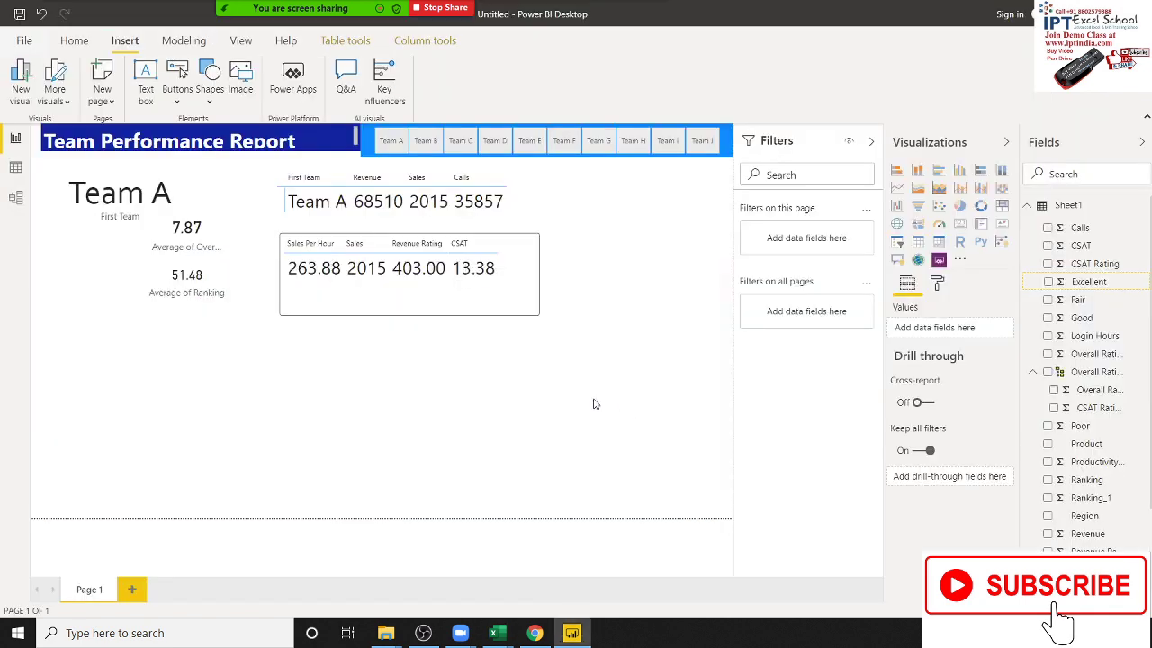
left_click(540, 281)
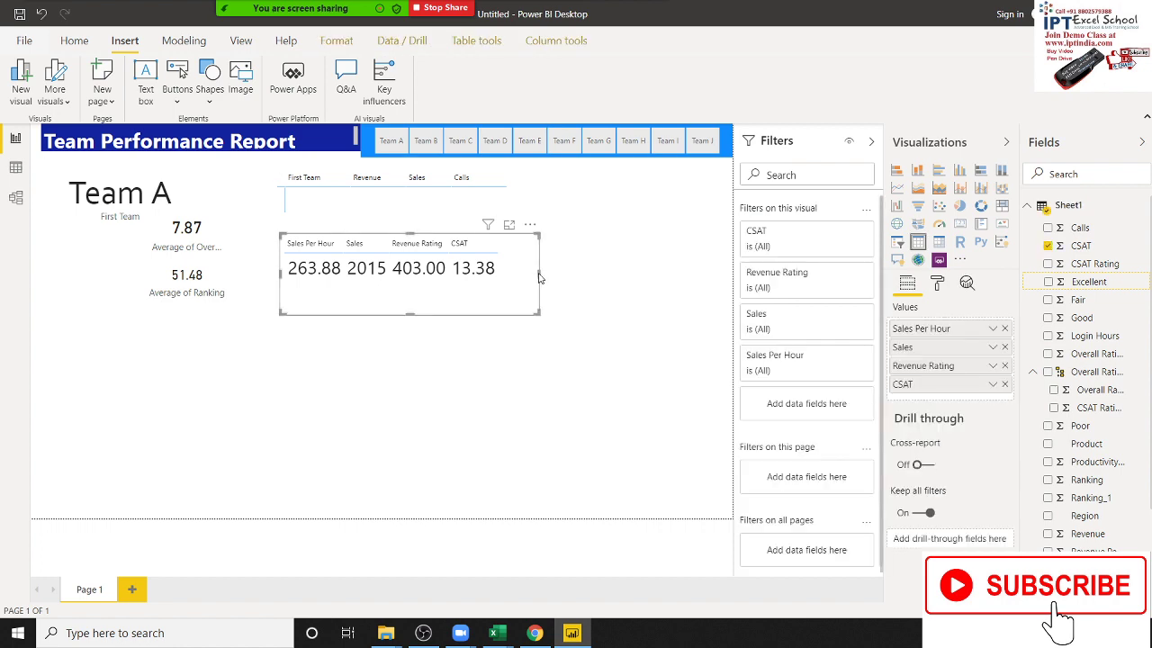
left_click_drag(539, 270, 509, 279)
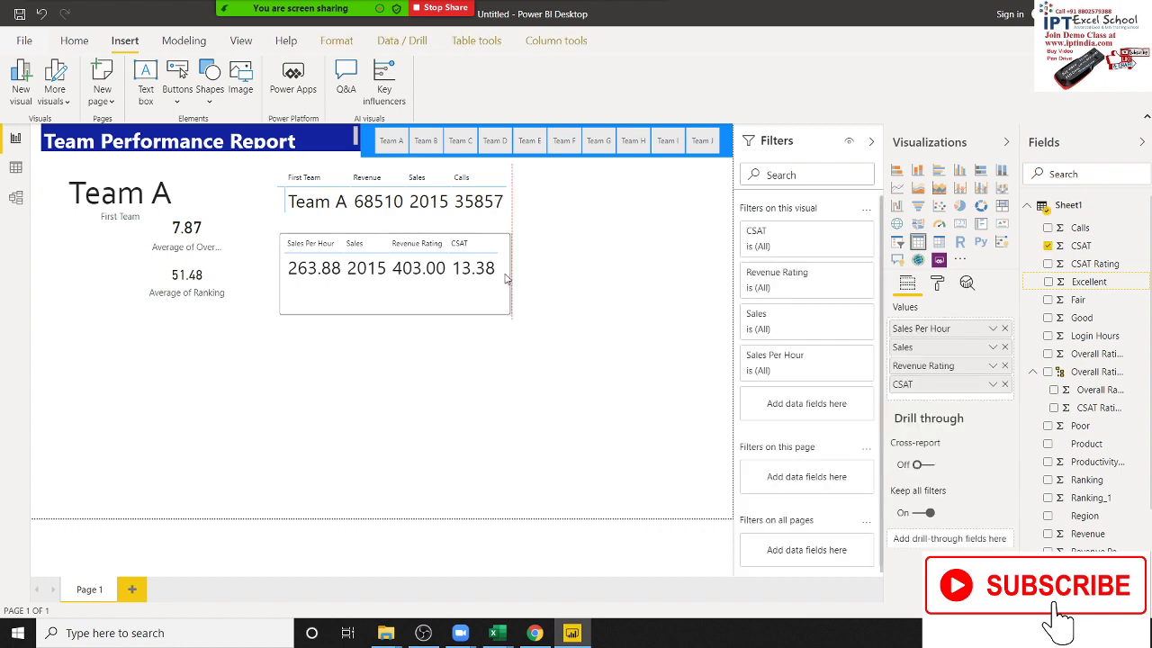
key("alt+Tab")
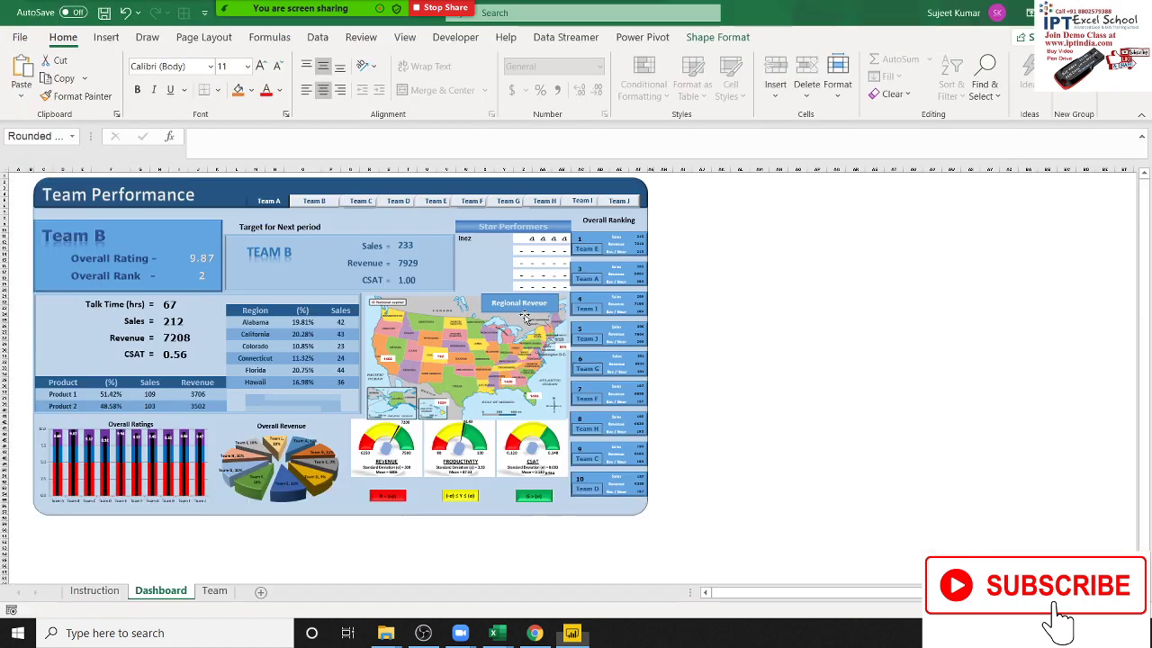
key("alt+Tab")
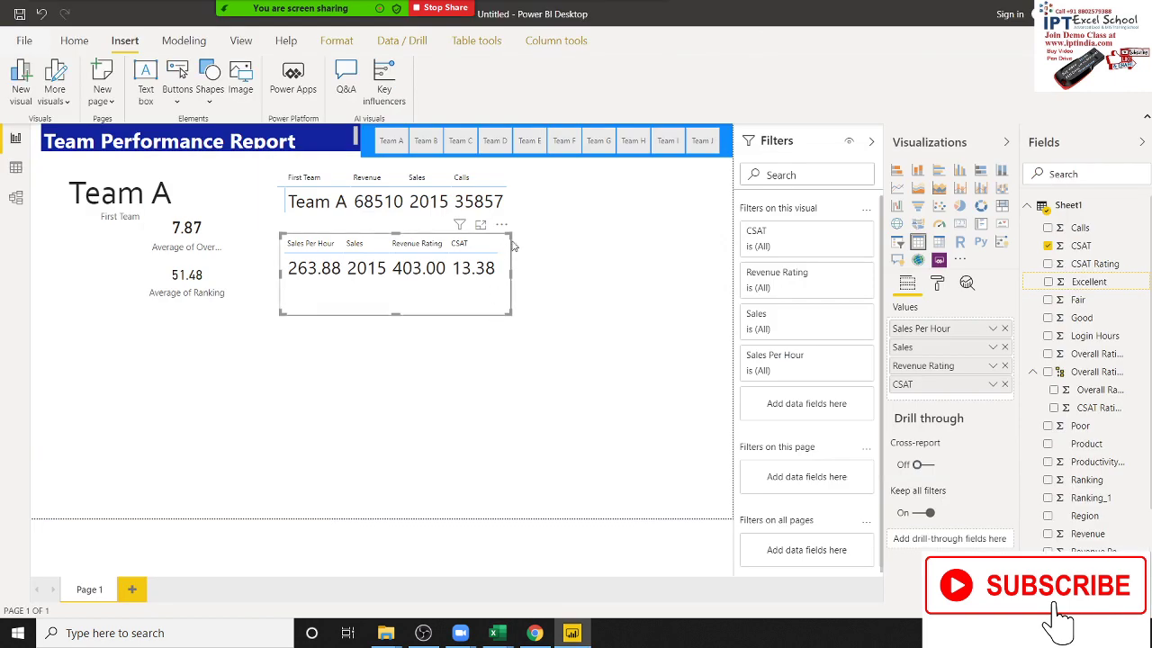
key("Escape")
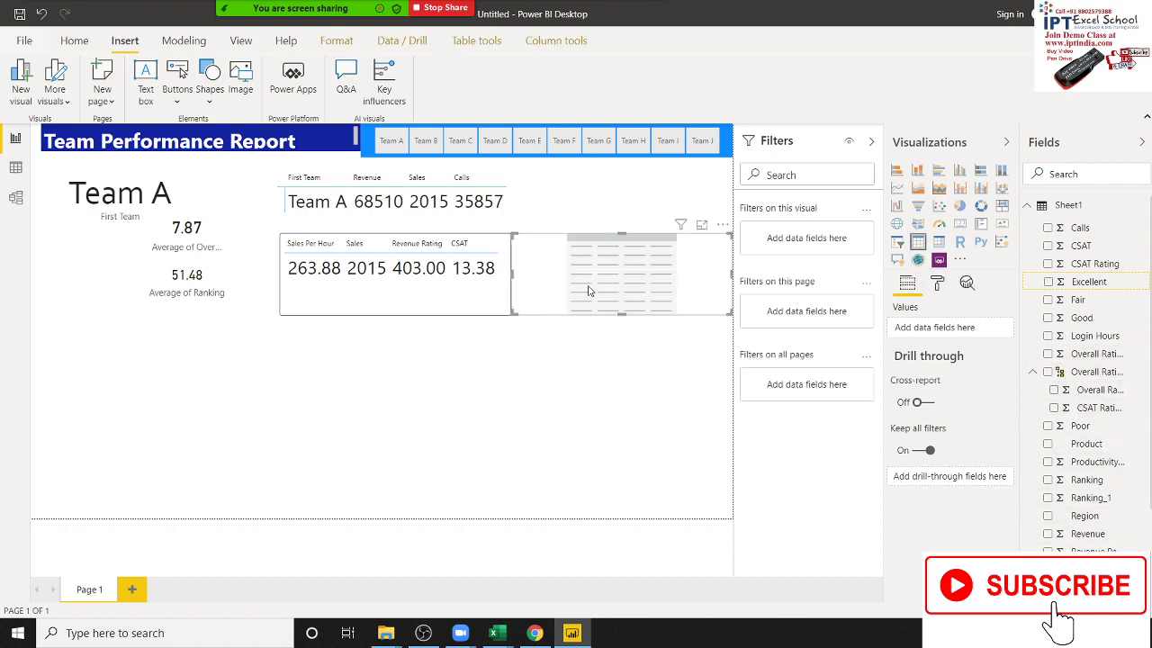
- Move the new table to the top row, add Team Members and Sales, and make it tall and narrow
left_click_drag(591, 288, 593, 221)
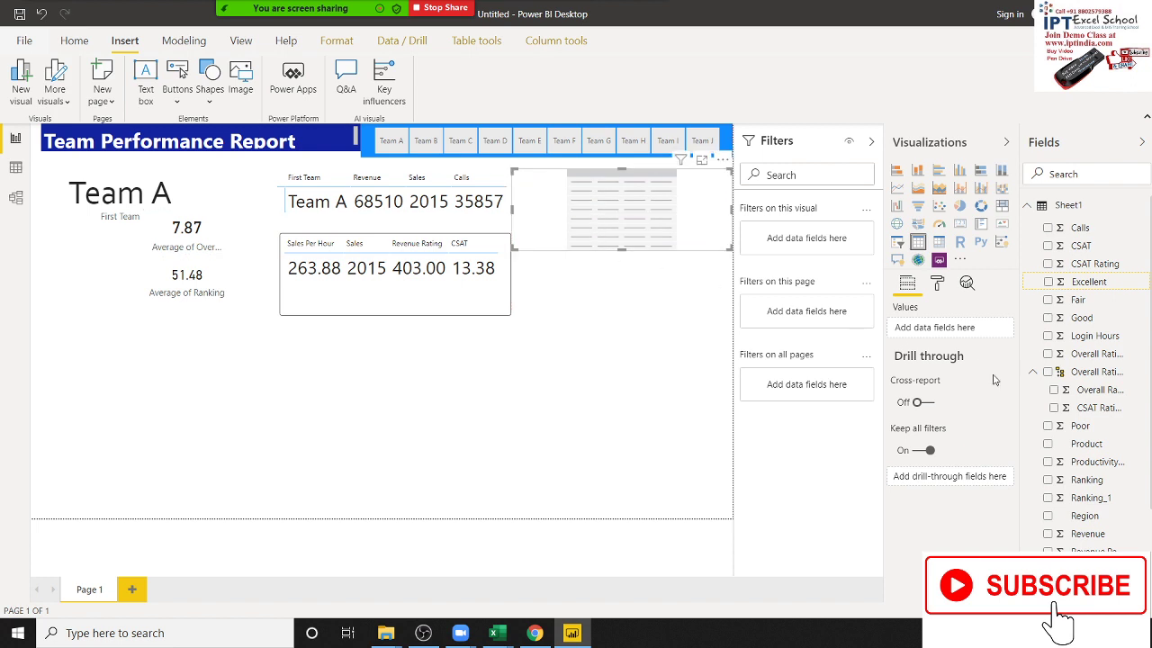
scroll(1089, 360, "down", 1)
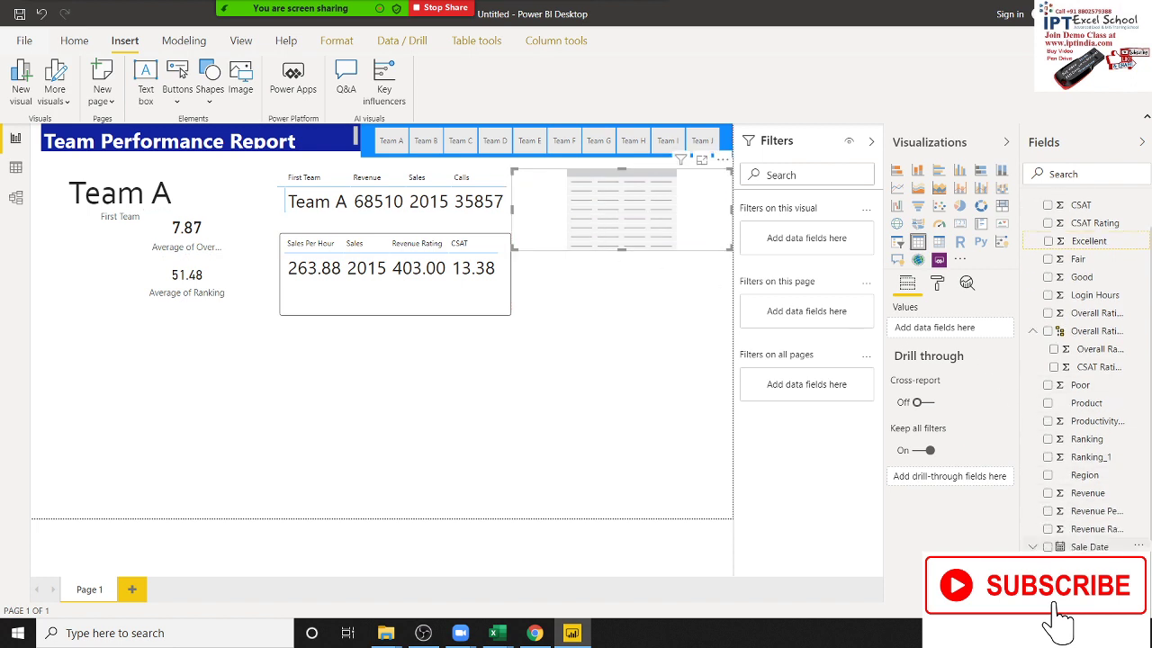
scroll(1089, 360, "down", 2)
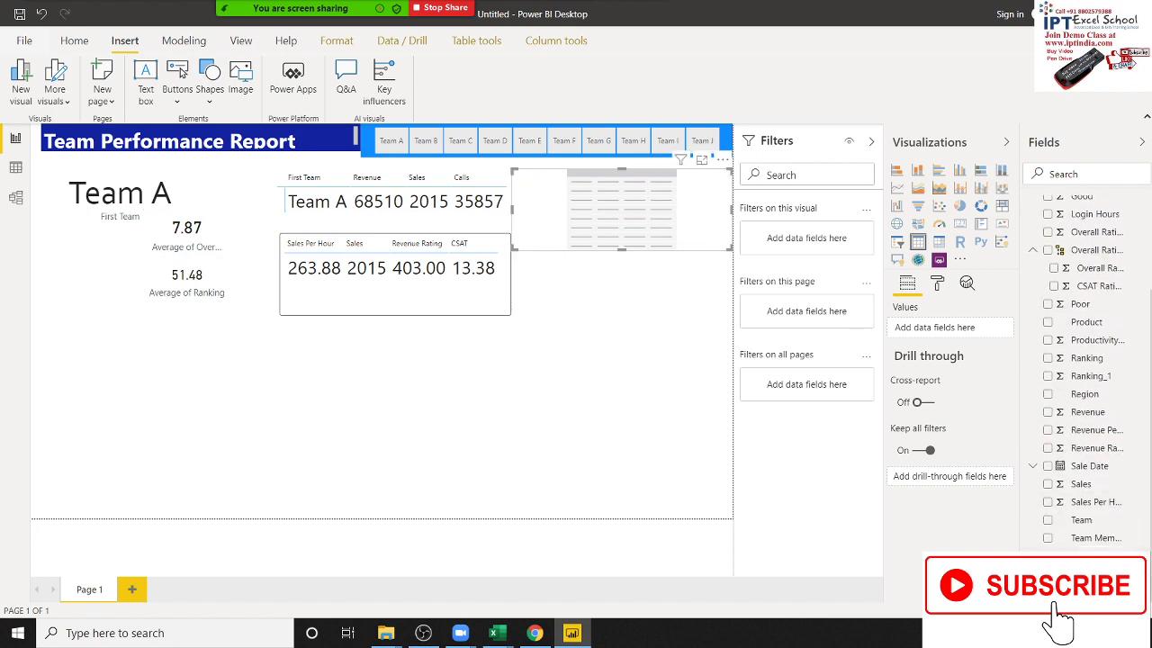
scroll(1061, 524, "up", 3)
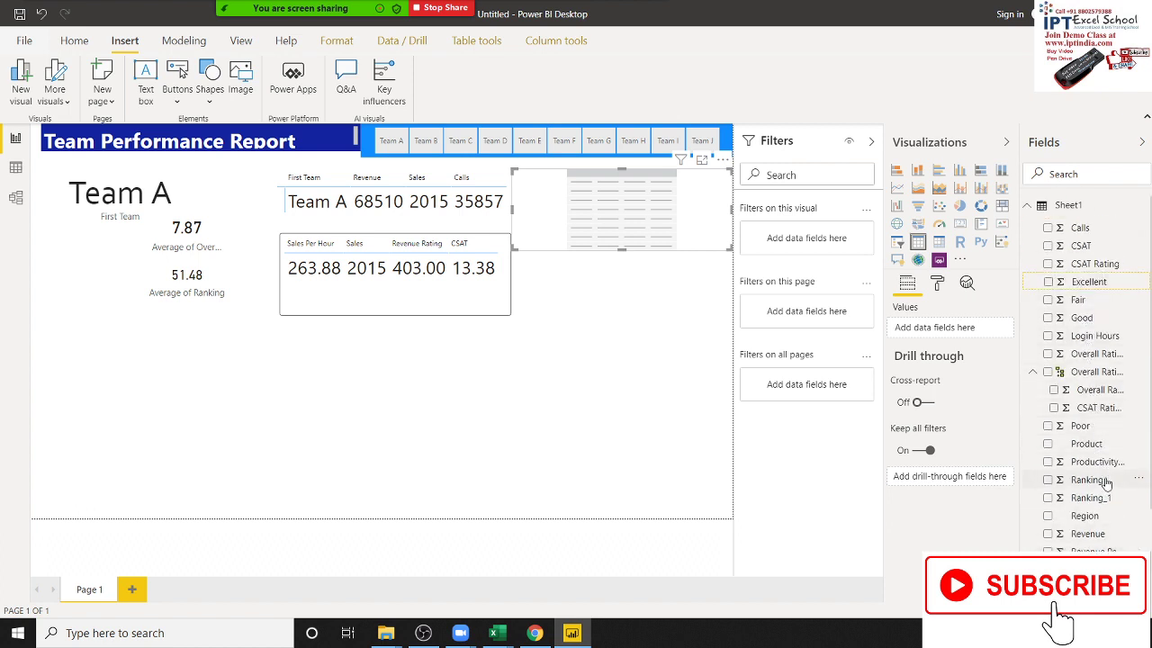
scroll(1105, 545, "down", 1)
scroll(1109, 547, "down", 2)
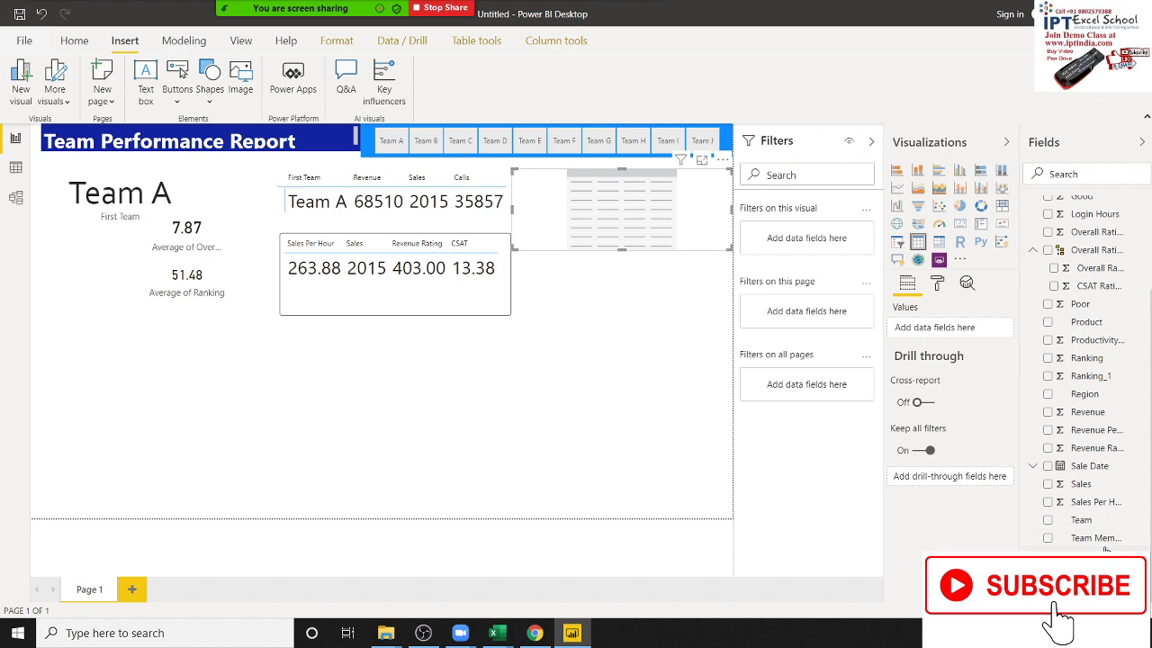
left_click_drag(1098, 537, 587, 229)
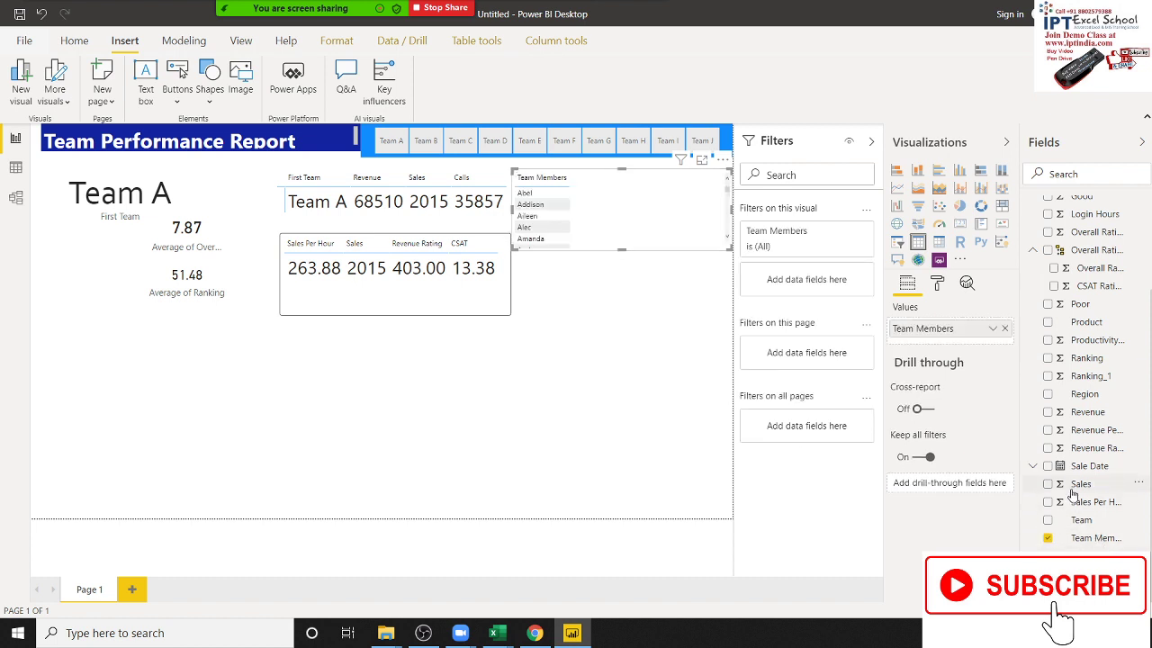
left_click_drag(1072, 492, 630, 213)
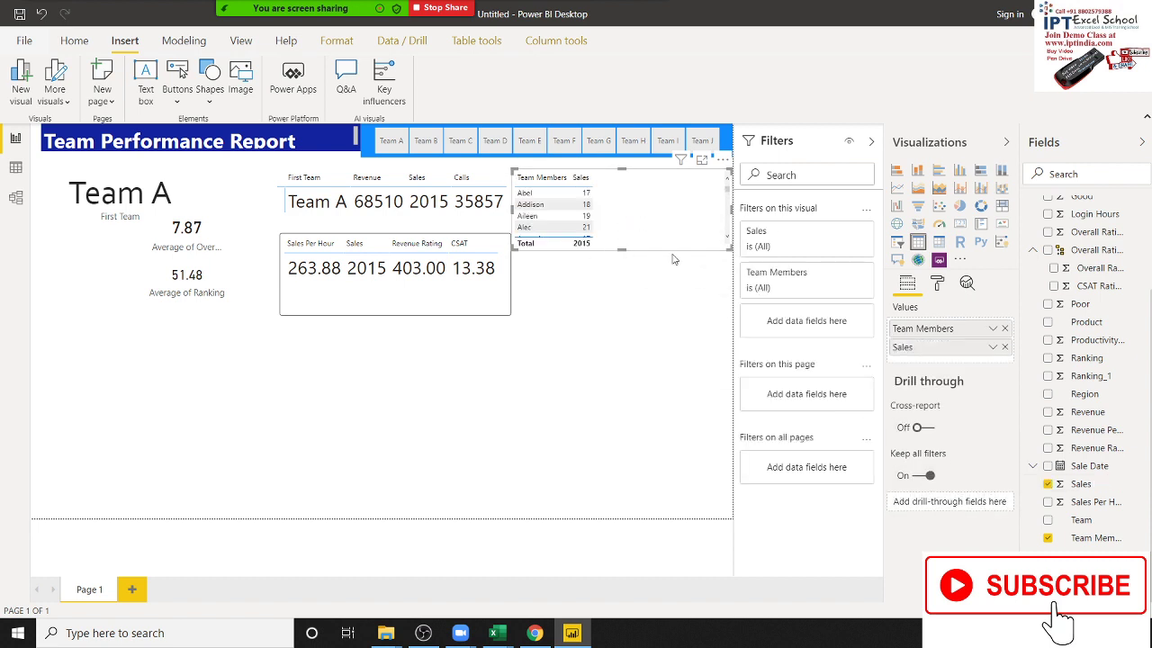
left_click_drag(730, 210, 611, 215)
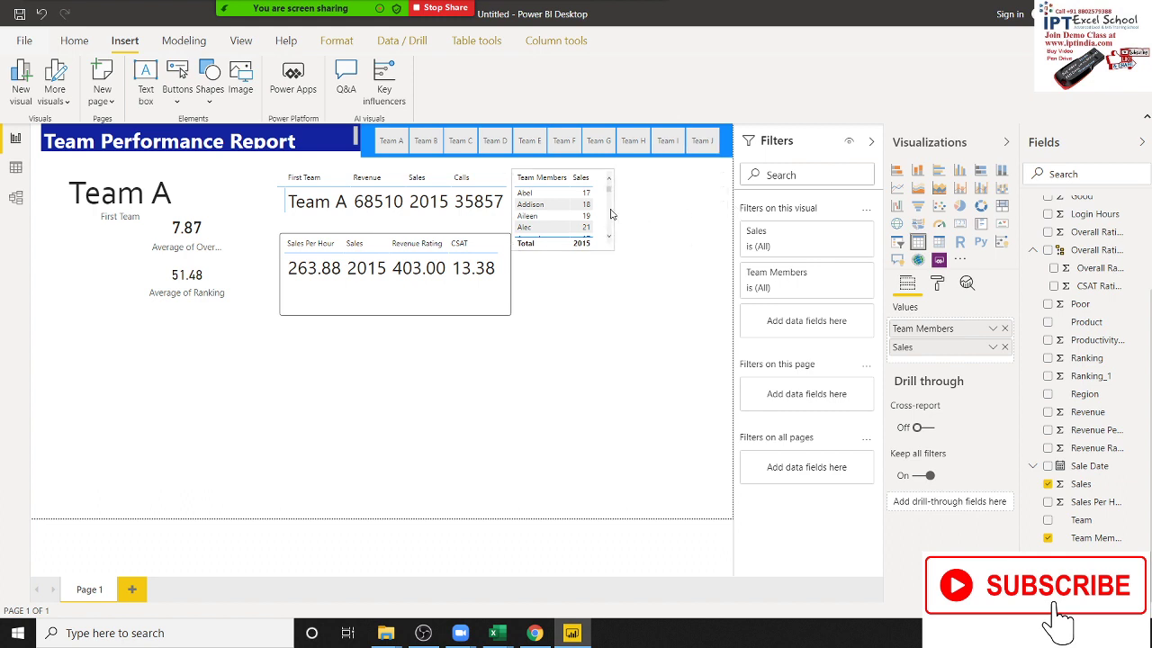
left_click_drag(562, 249, 553, 334)
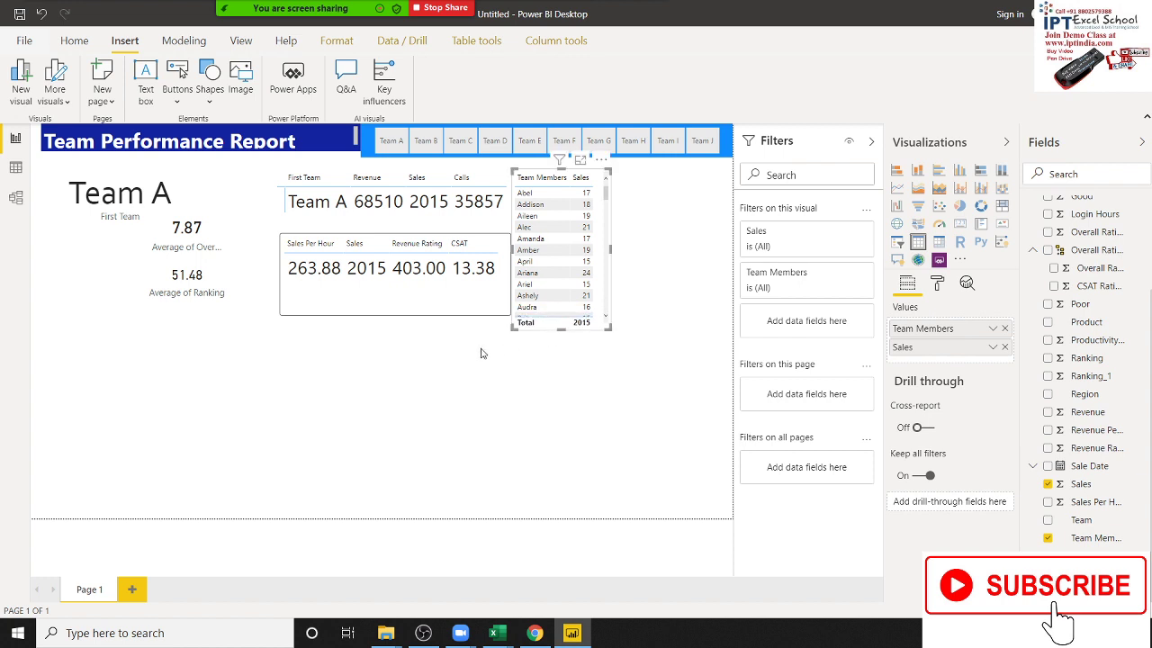
- Filter to Team A, test and clear a member cross-filter, and lengthen the Team Members table slightly
left_click(396, 144)
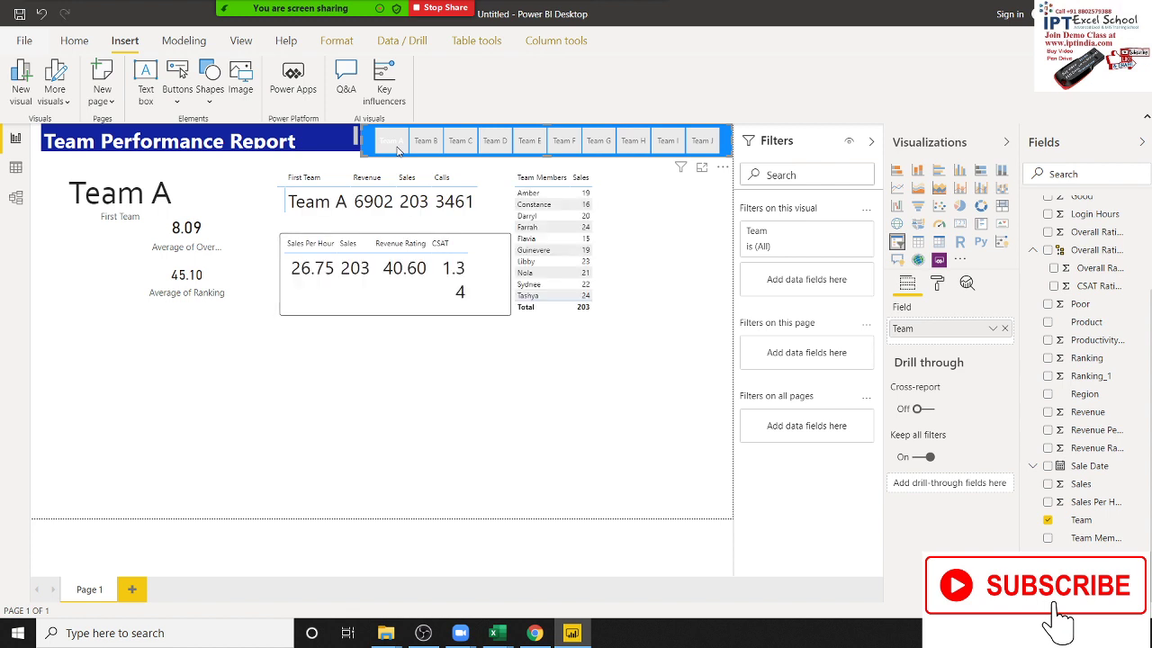
left_click(580, 252)
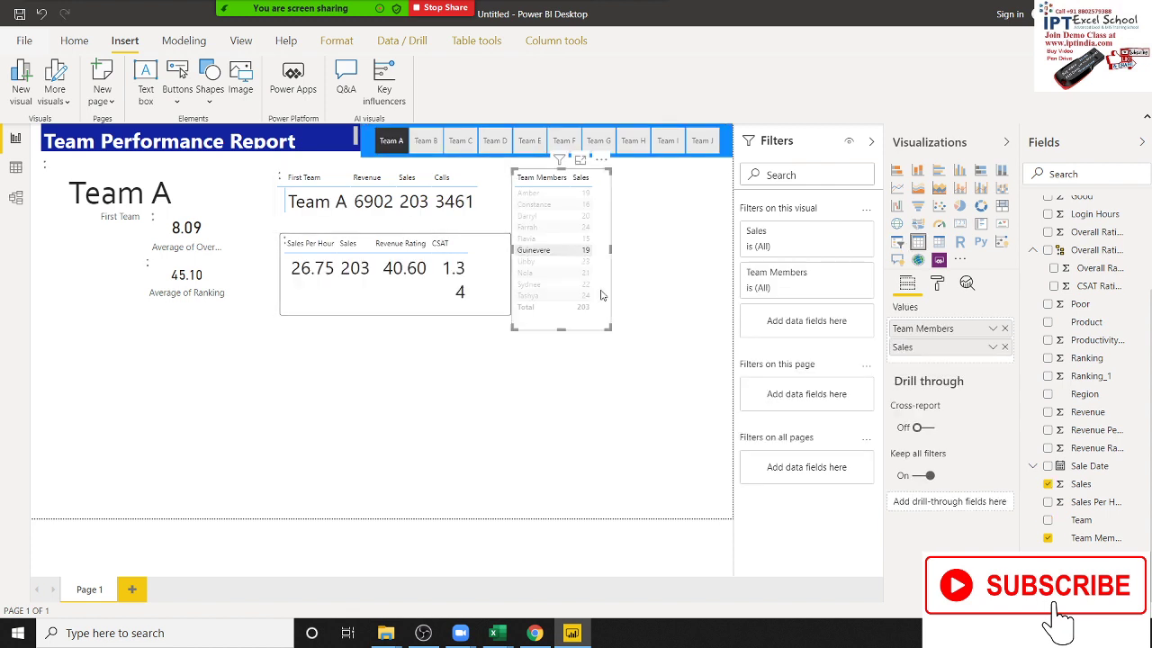
left_click(623, 334)
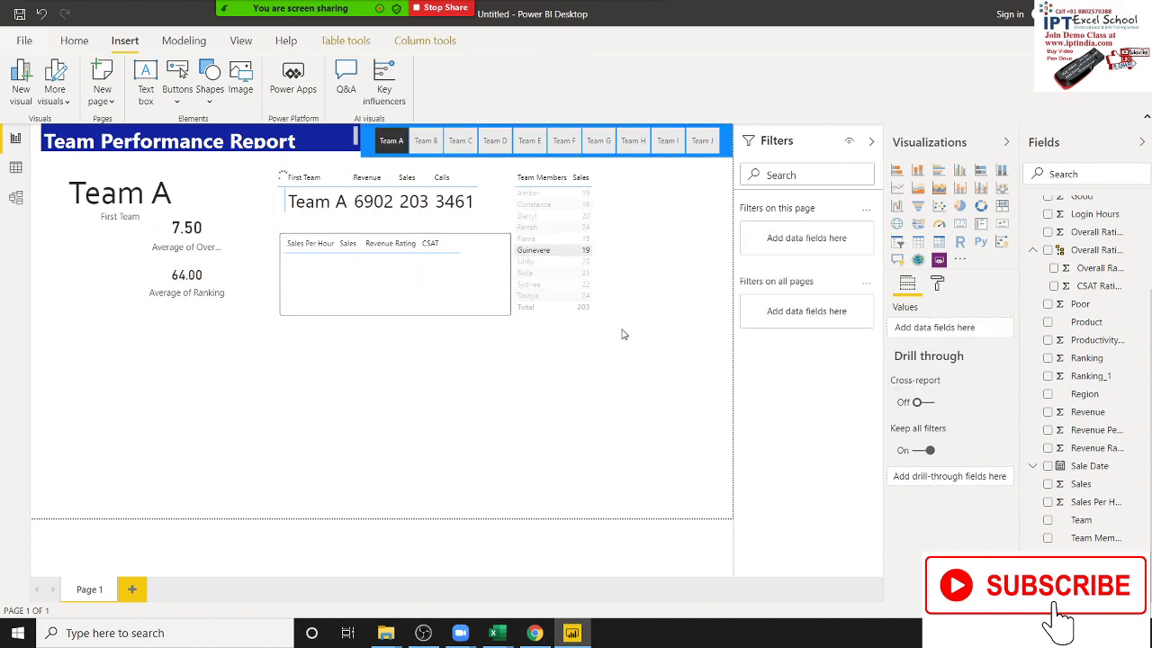
left_click(556, 336)
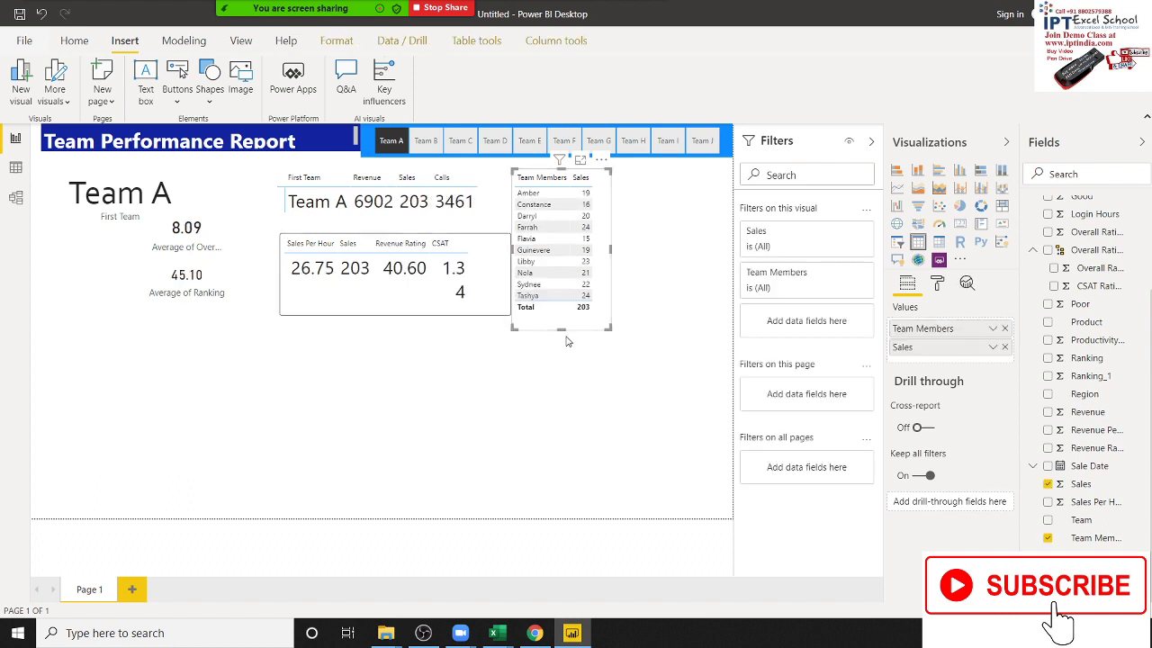
left_click_drag(567, 341, 567, 348)
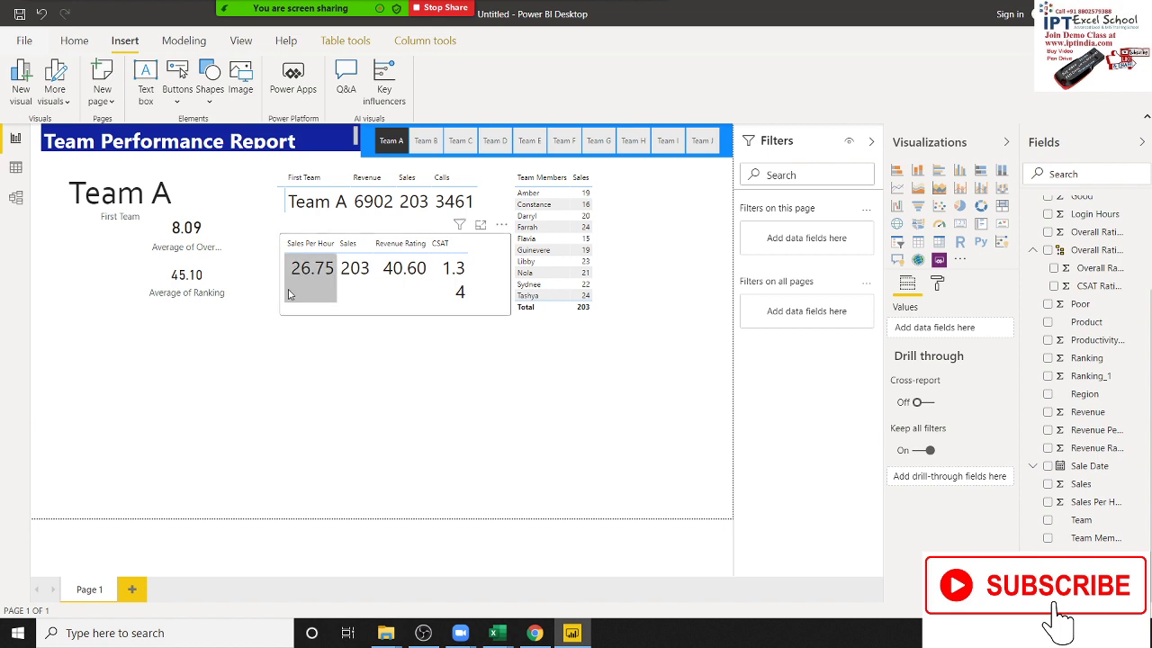
left_click(293, 231)
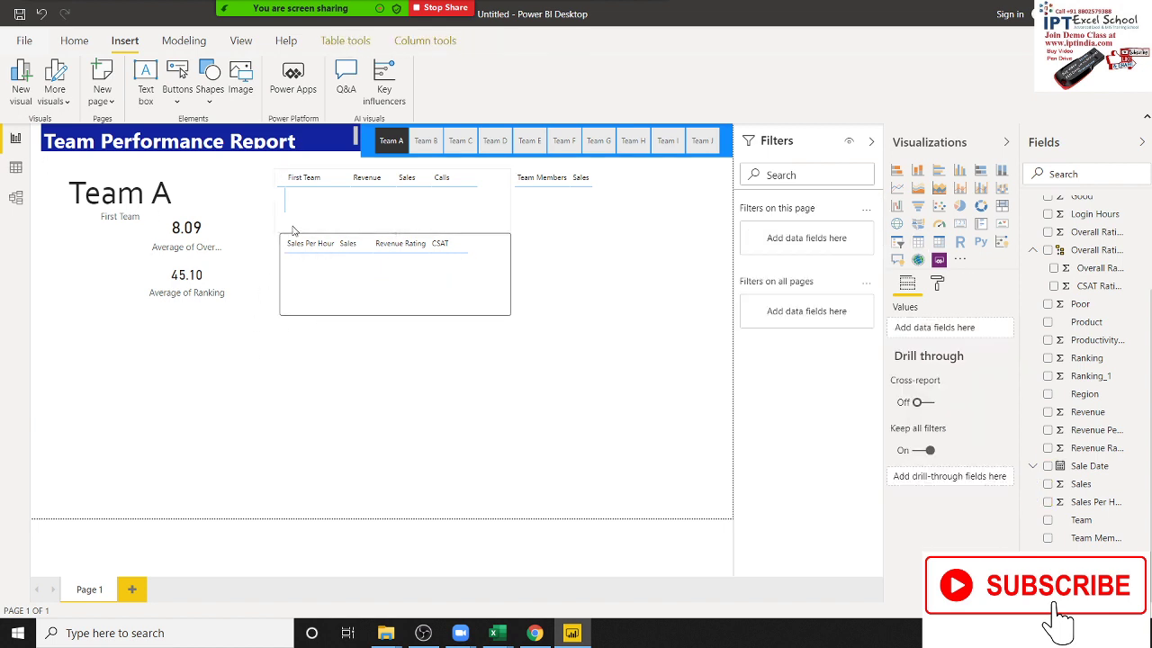
left_click(288, 227)
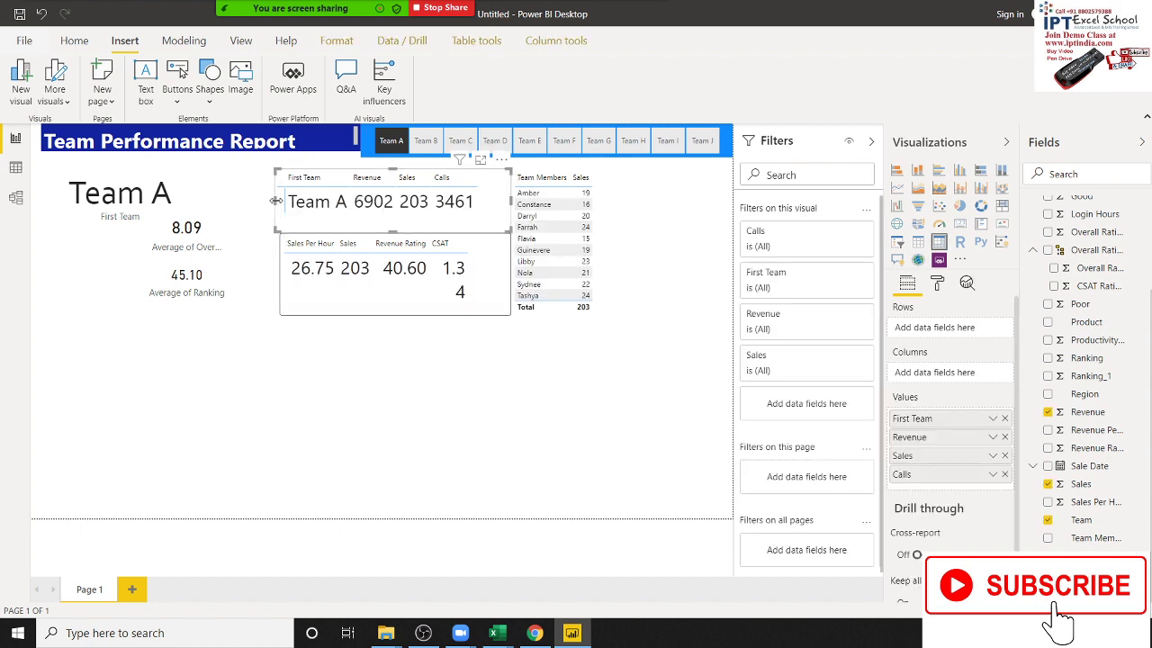
- Align the First Team and Sales Per Hour tables on the left, and narrow the Sales Per Hour table
left_click_drag(273, 206, 245, 206)
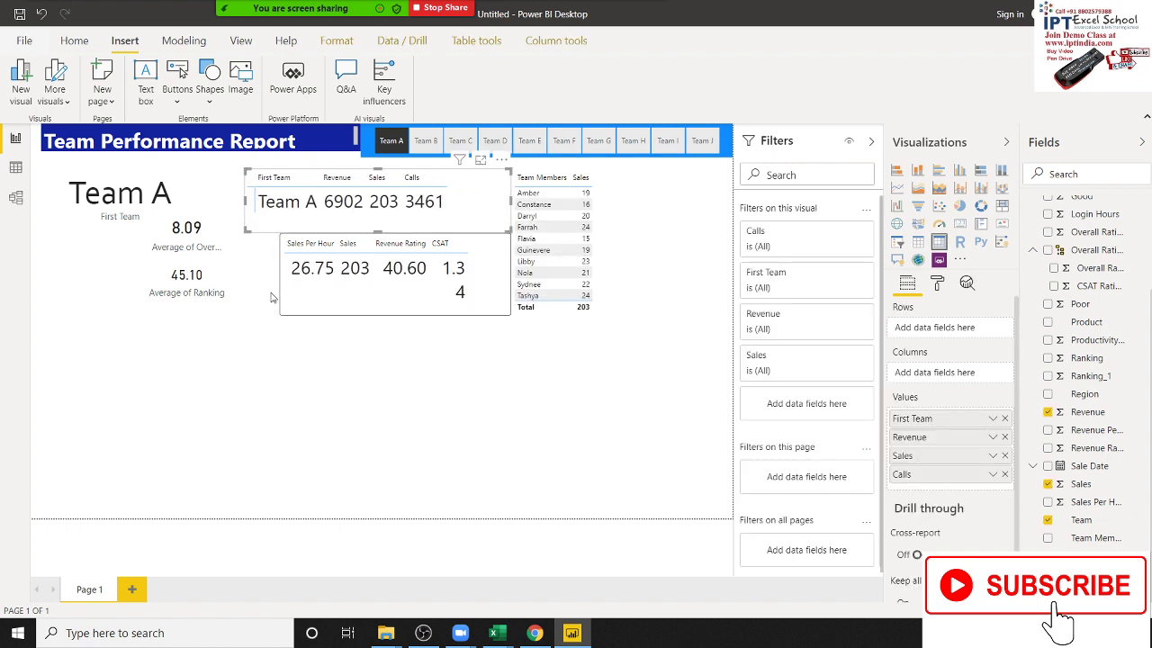
left_click(282, 283)
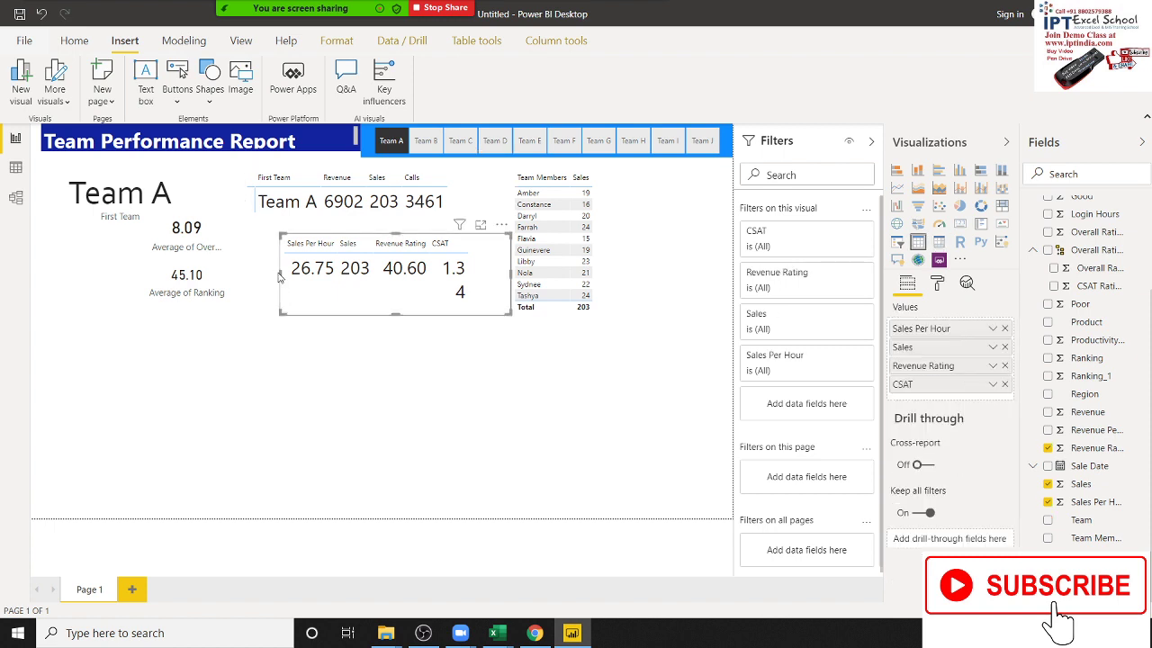
left_click_drag(269, 278, 246, 279)
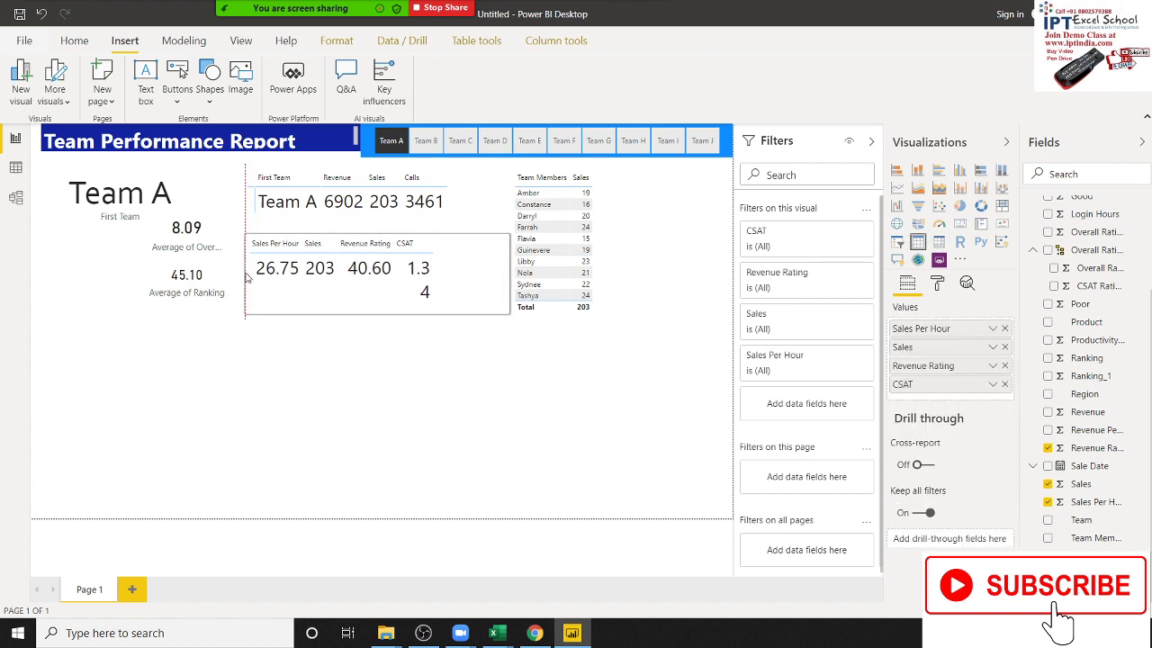
left_click(241, 277)
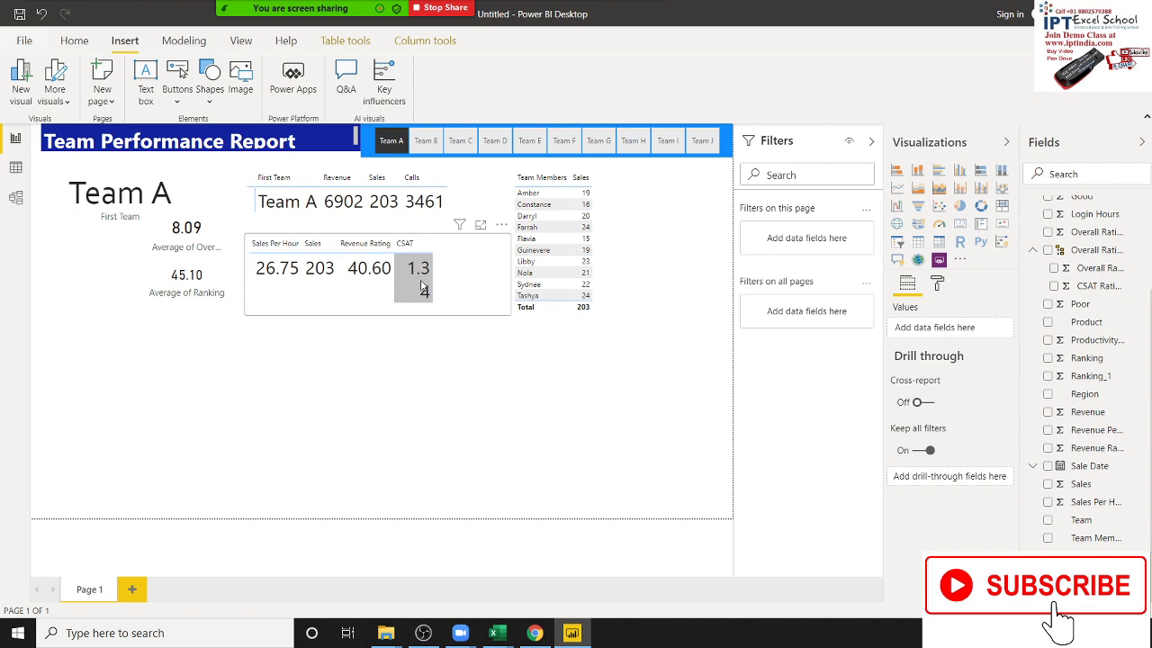
left_click(507, 277)
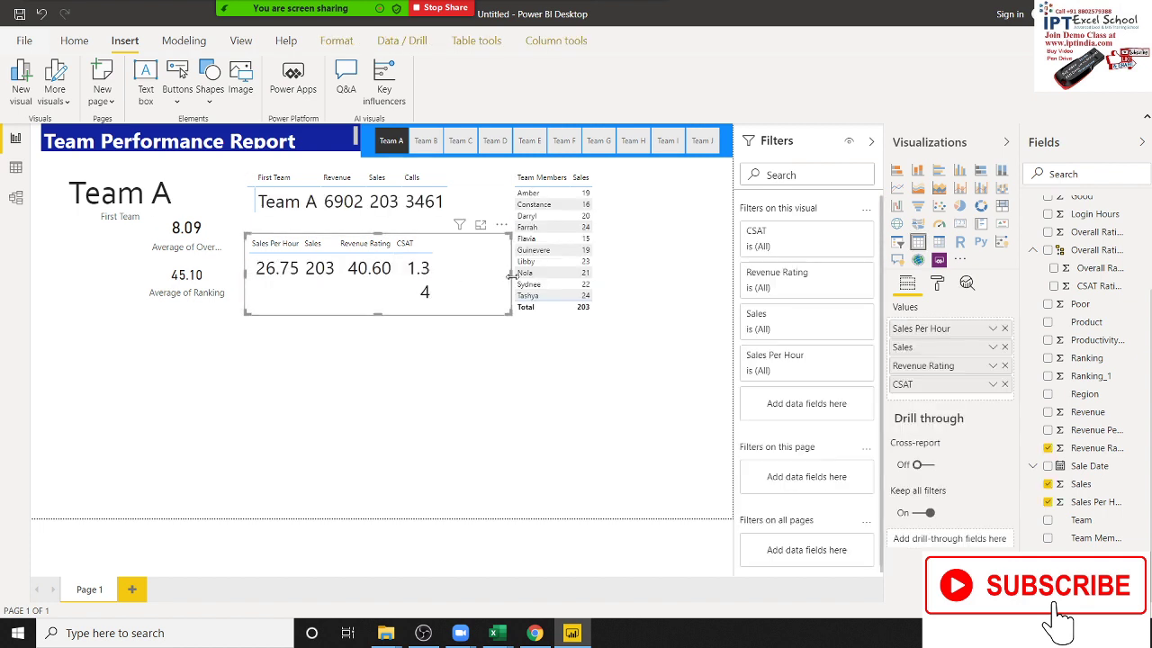
left_click_drag(511, 275, 452, 279)
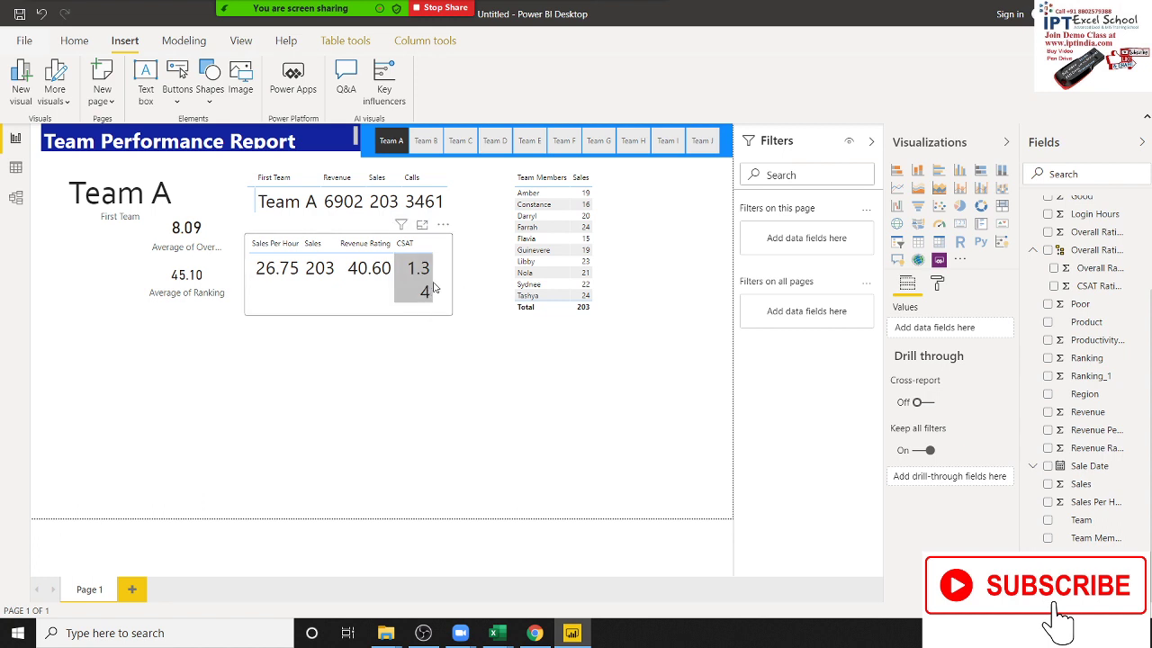
left_click(437, 268)
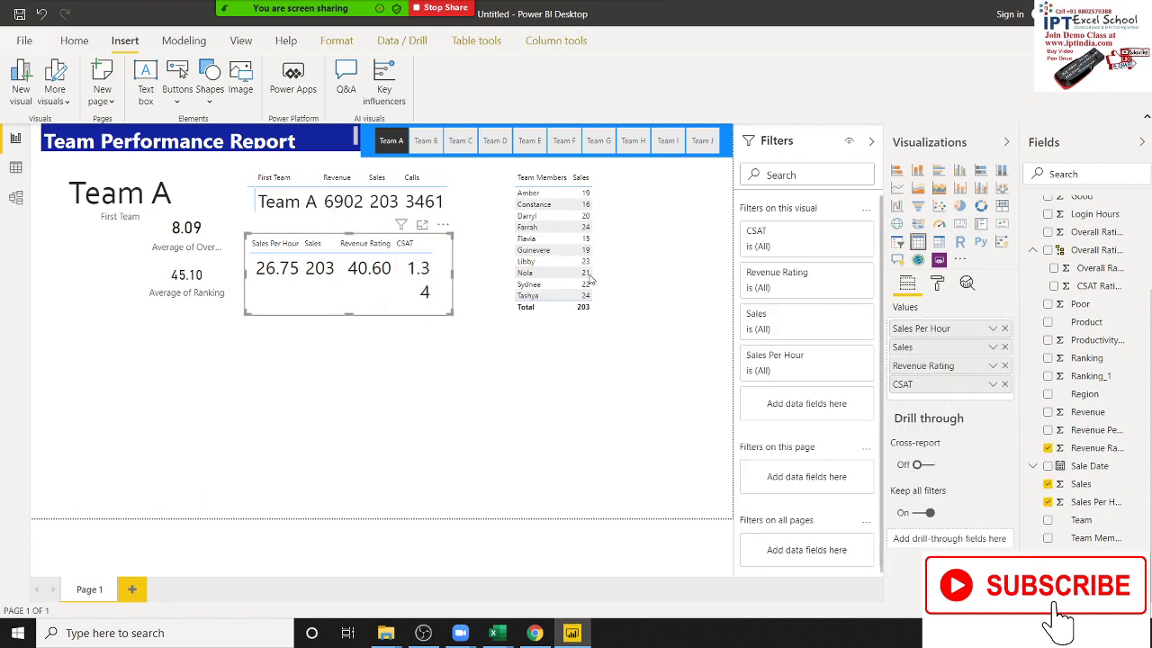
- Reduce the metrics table's Values text size from 25 to 20 pt
left_click(937, 285)
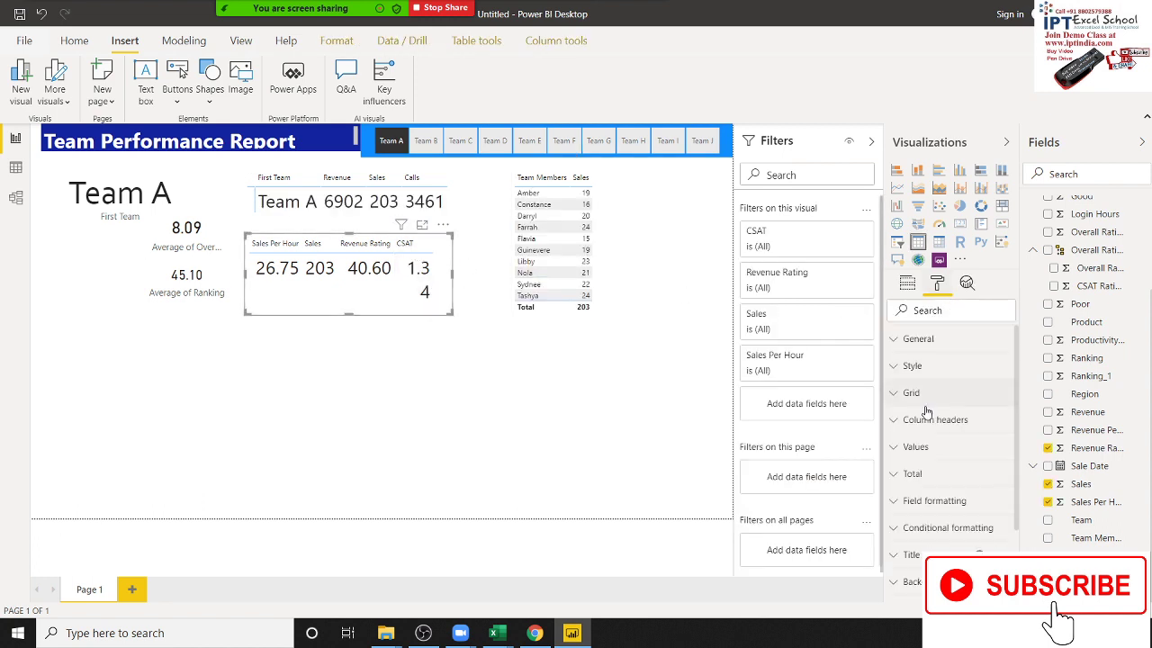
left_click(925, 447)
scroll(936, 540, "down", 1)
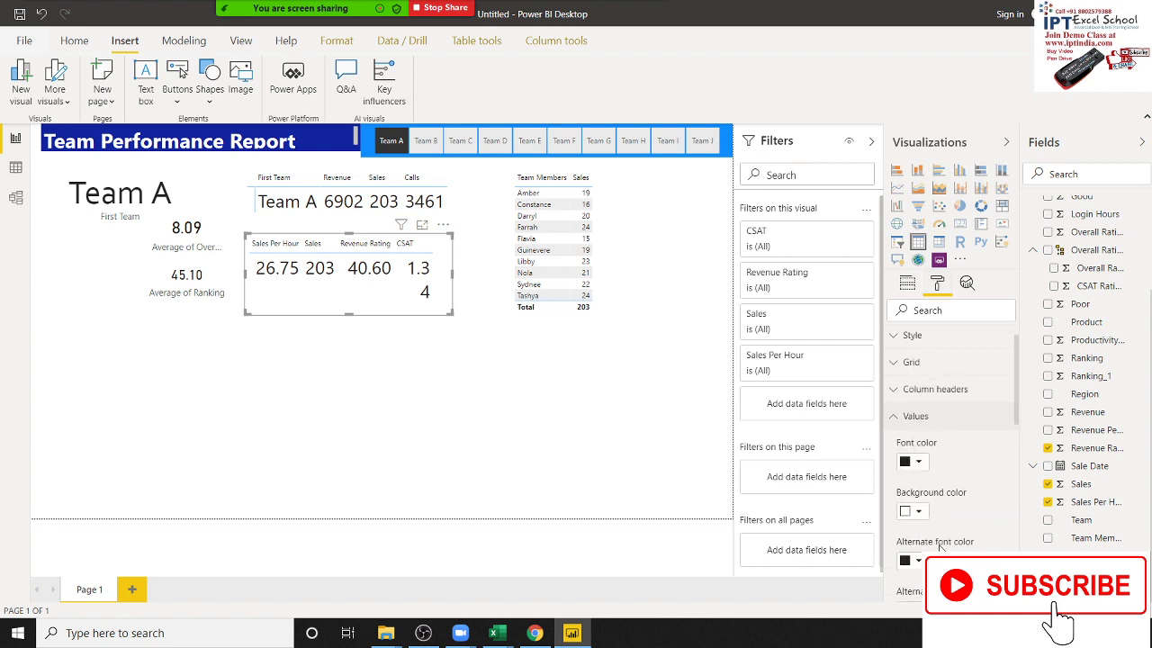
scroll(936, 540, "down", 5)
scroll(939, 546, "down", 3)
left_click_drag(922, 520, 888, 520)
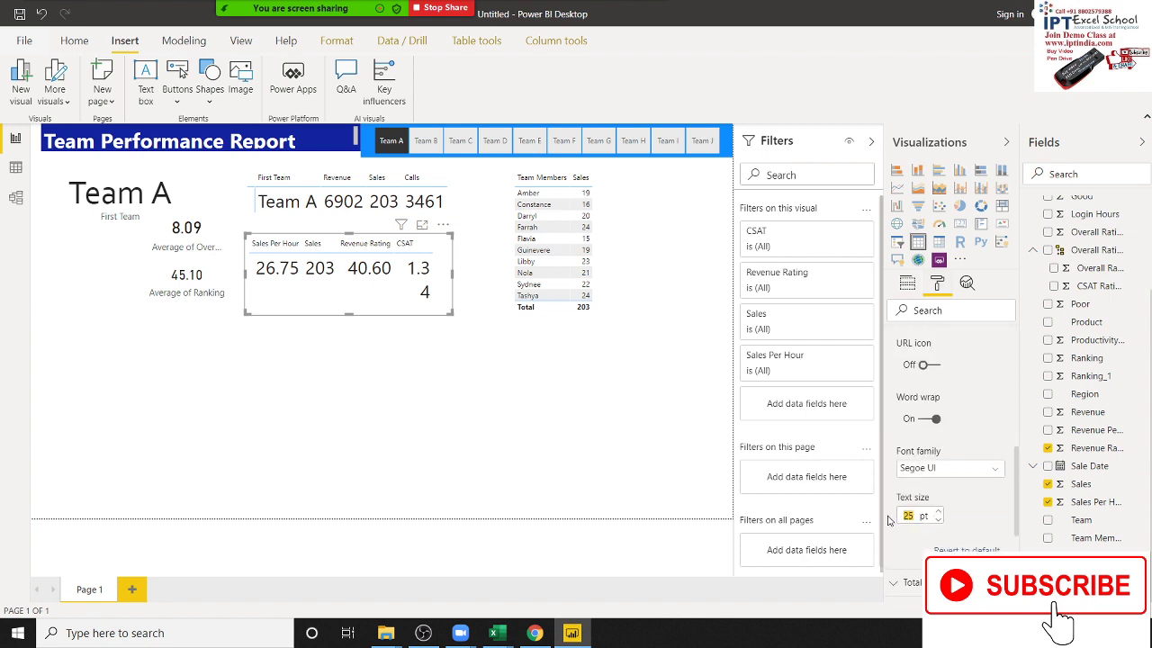
type("20")
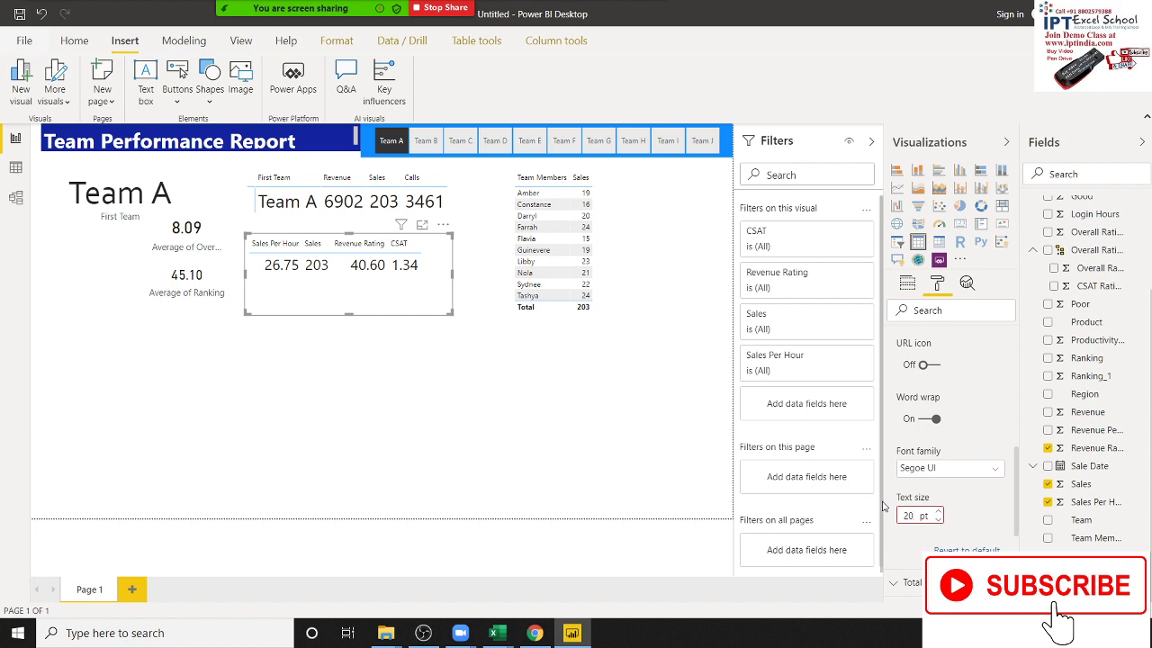
- Shift the Team Members table slightly left, beside the First Team and Sales Per Hour tables
left_click(472, 401)
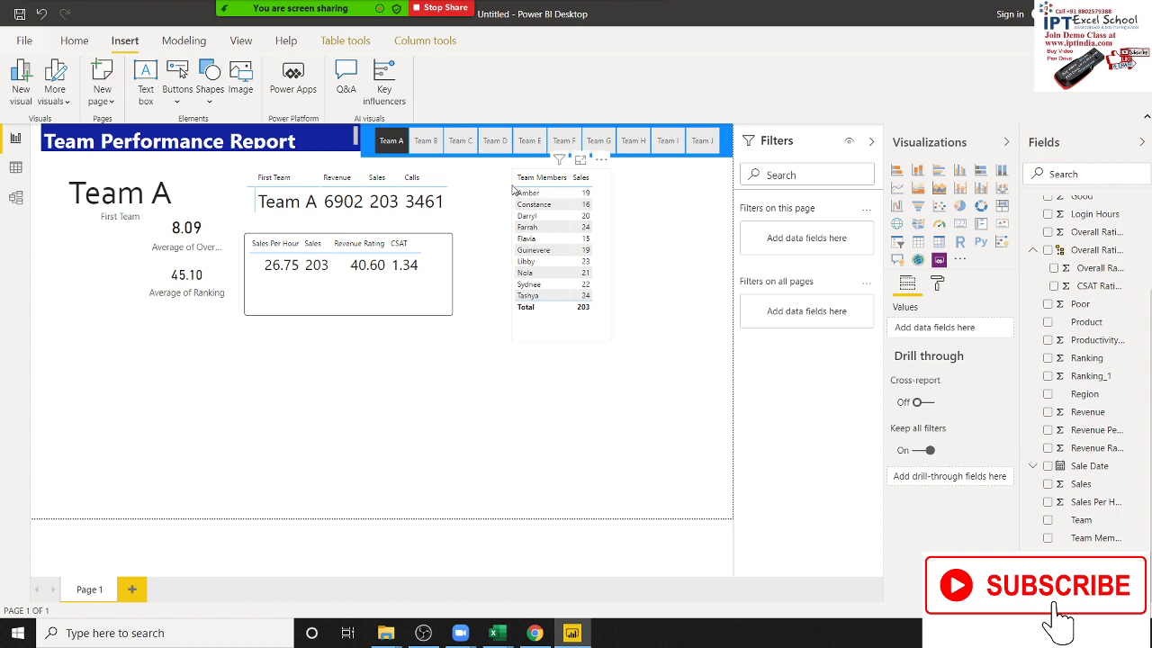
left_click_drag(573, 185, 531, 186)
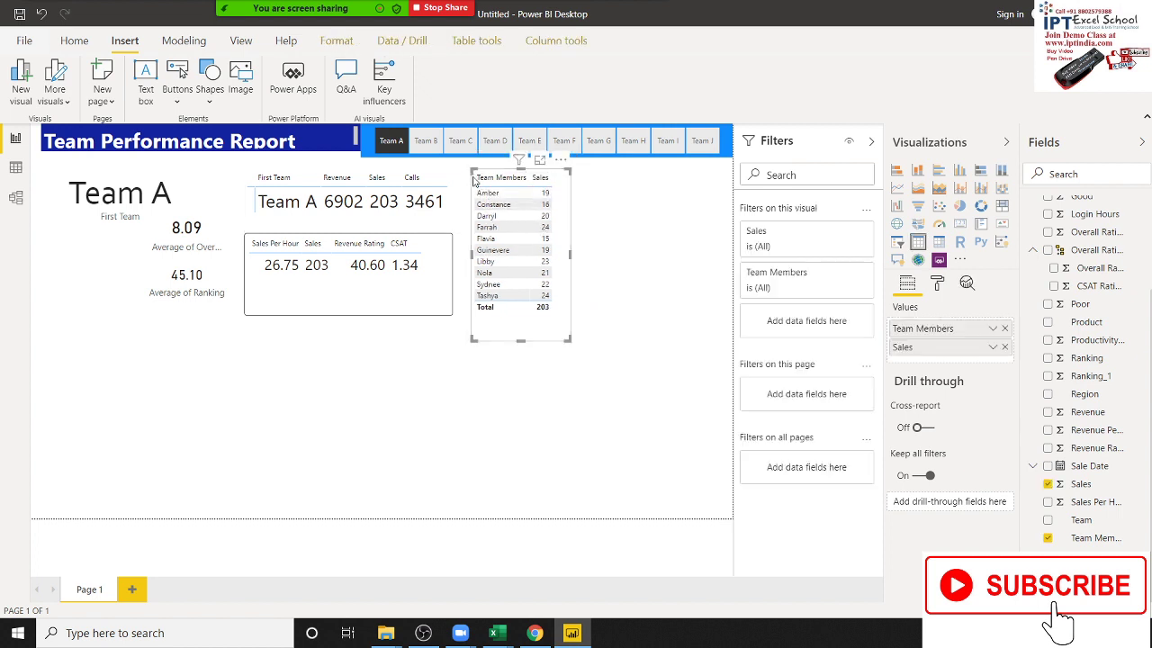
left_click(385, 369)
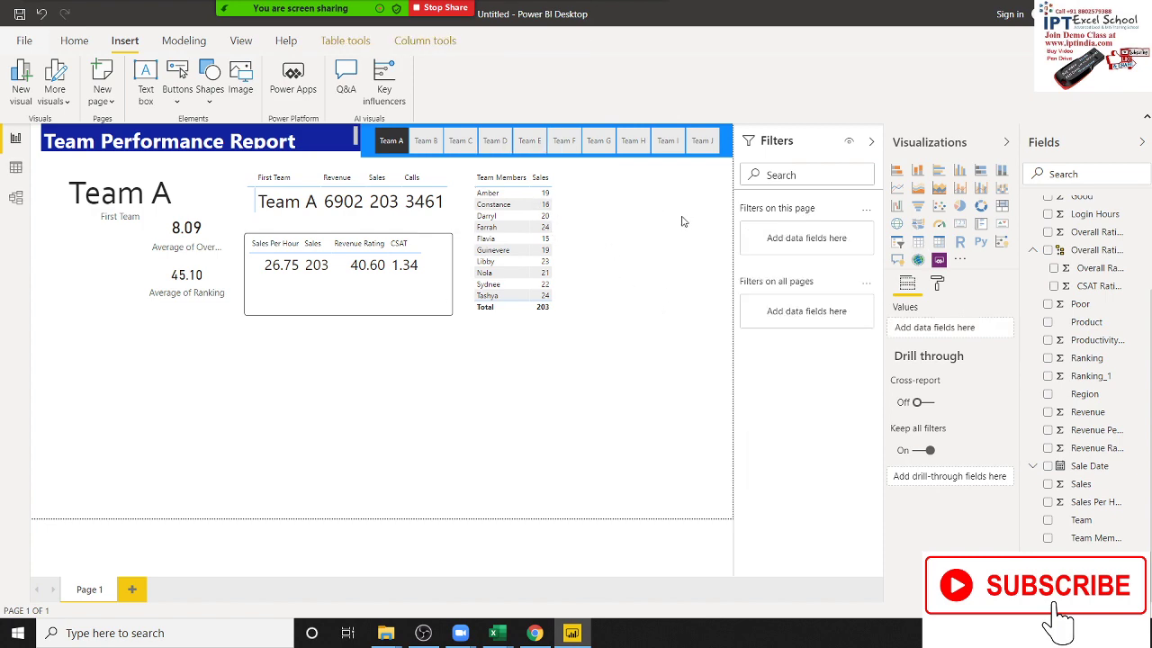
key("alt+Tab")
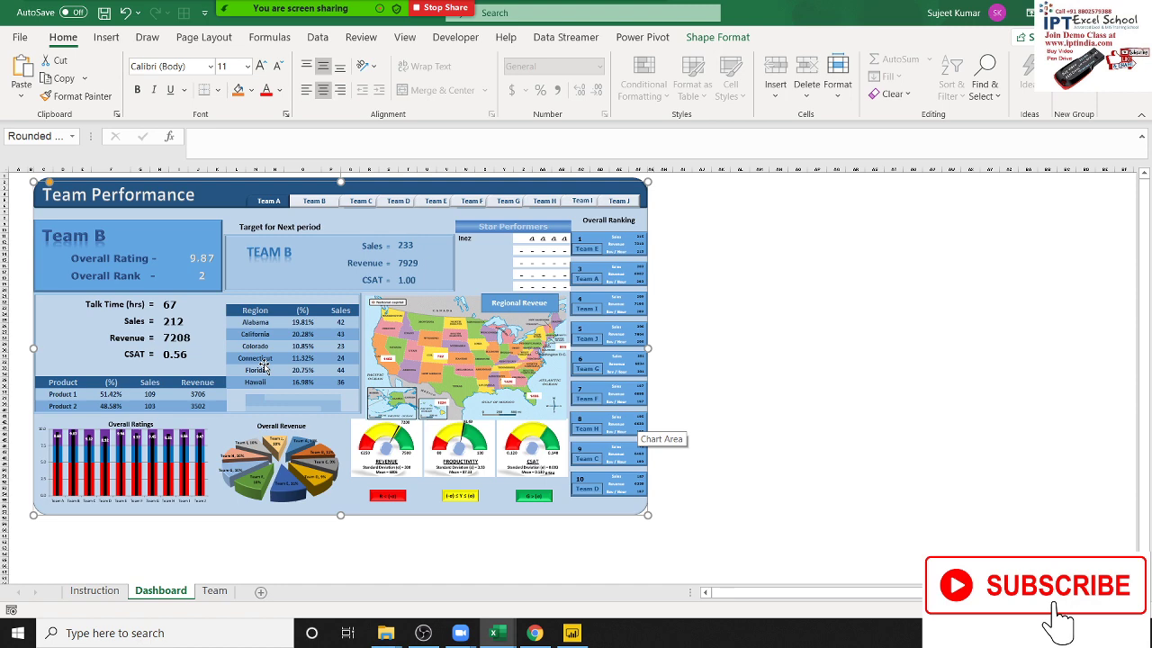
key("alt+Tab")
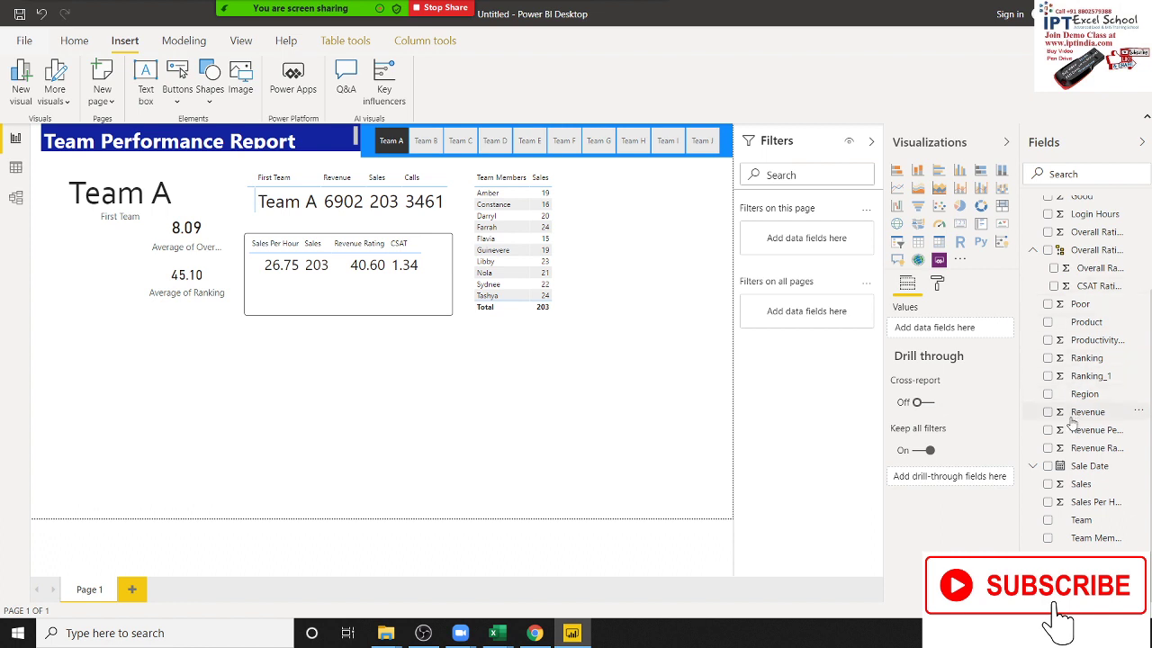
- Place a new table below the metrics table and add Region, checking it against the Excel dashboard
left_click(918, 243)
left_click_drag(621, 281, 302, 427)
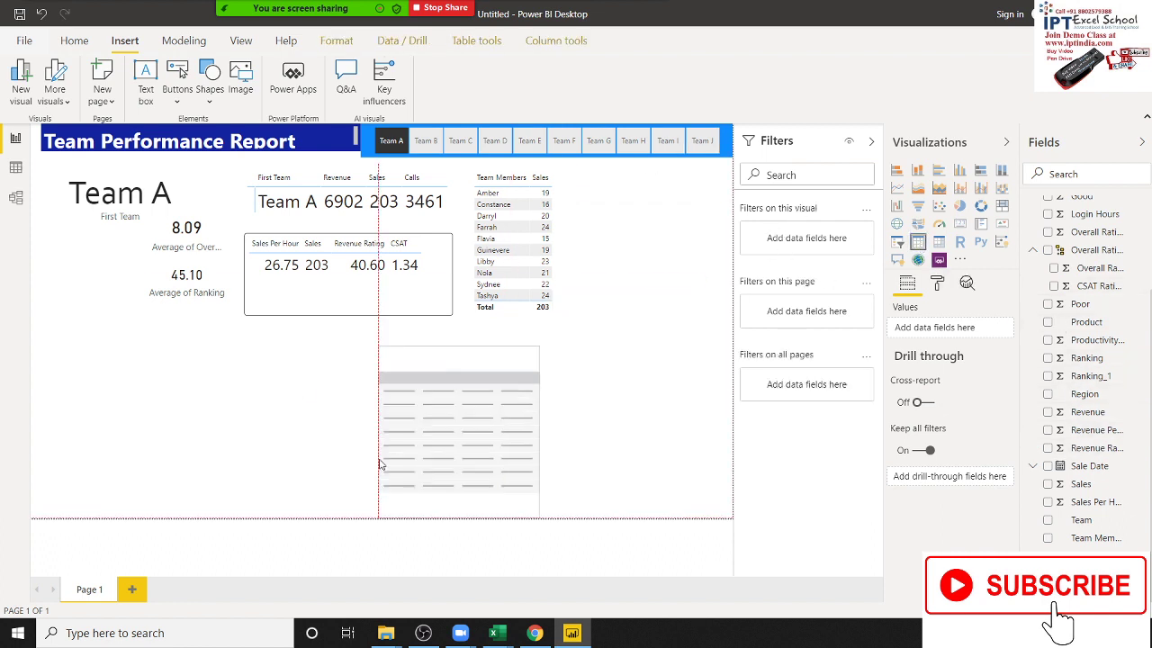
key("alt+Tab")
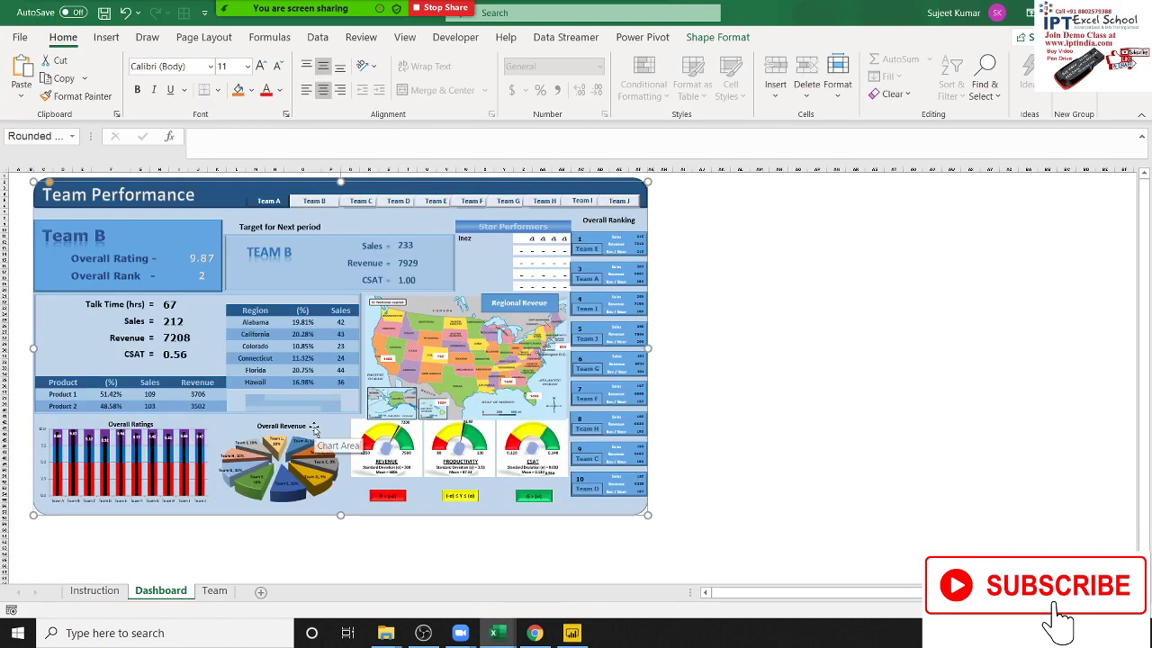
key("alt+Tab")
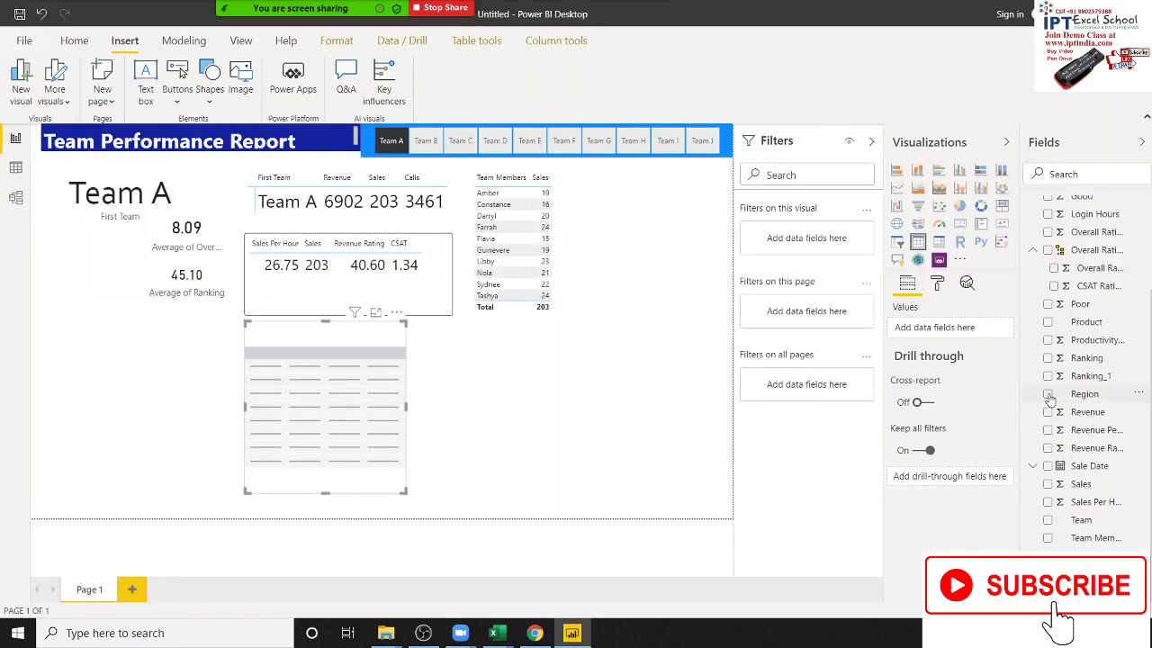
left_click(1049, 394)
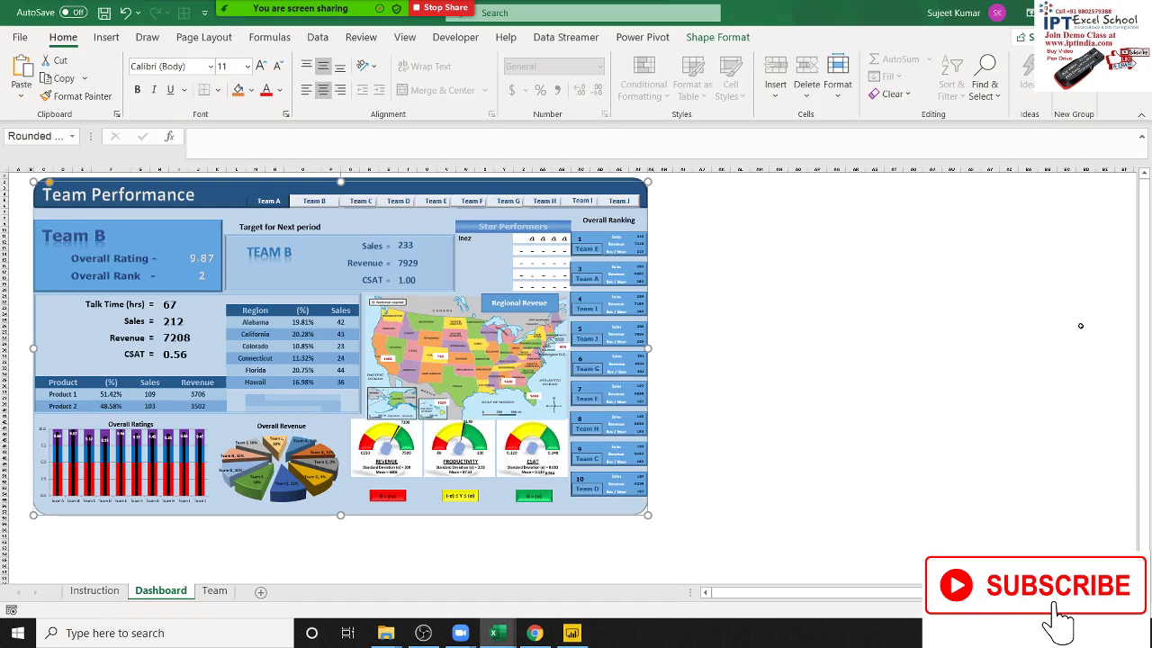
key("alt+Tab")
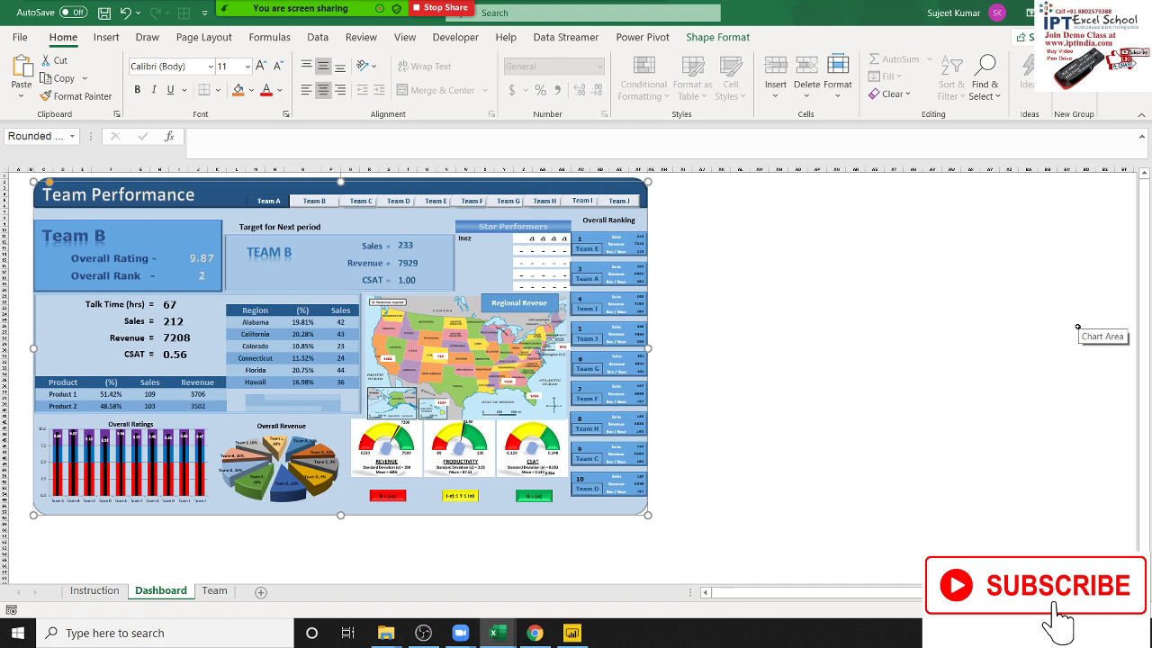
key("alt+Tab")
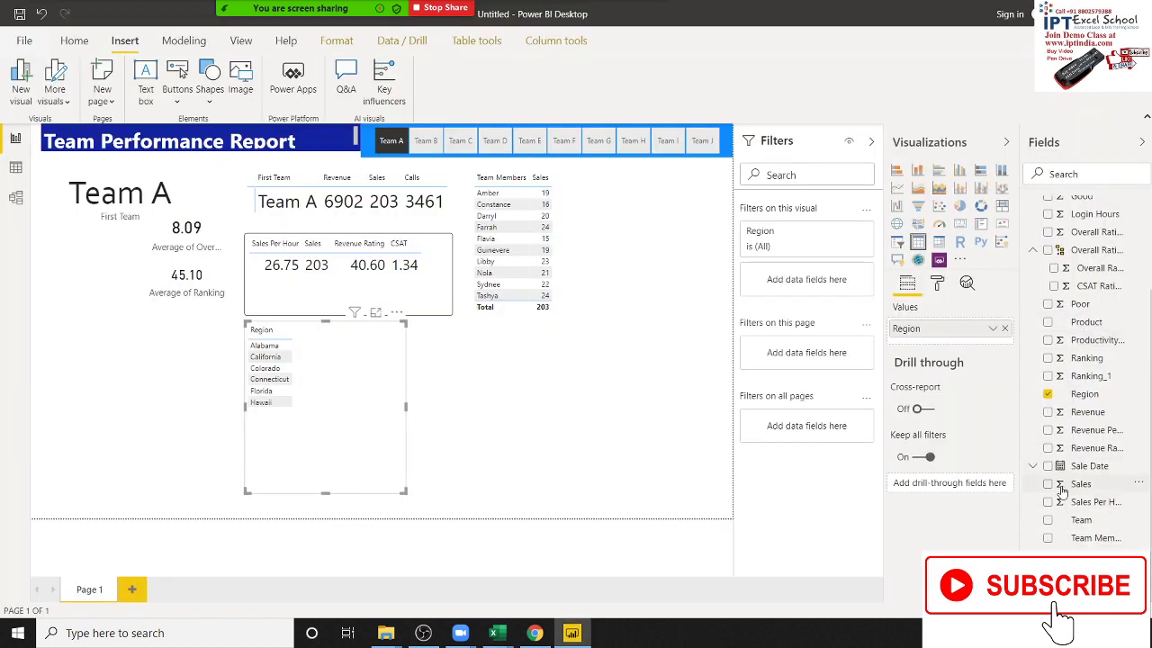
- Add Sales as a column in the region table and shrink the table to fit
left_click(1048, 484)
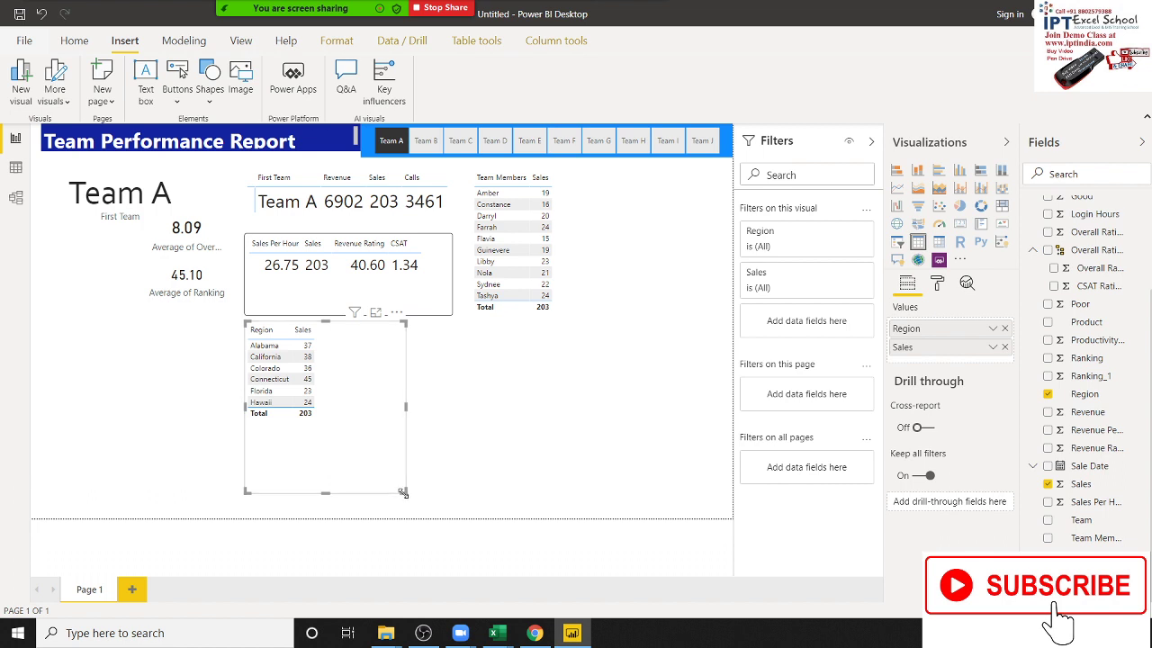
left_click_drag(403, 493, 402, 429)
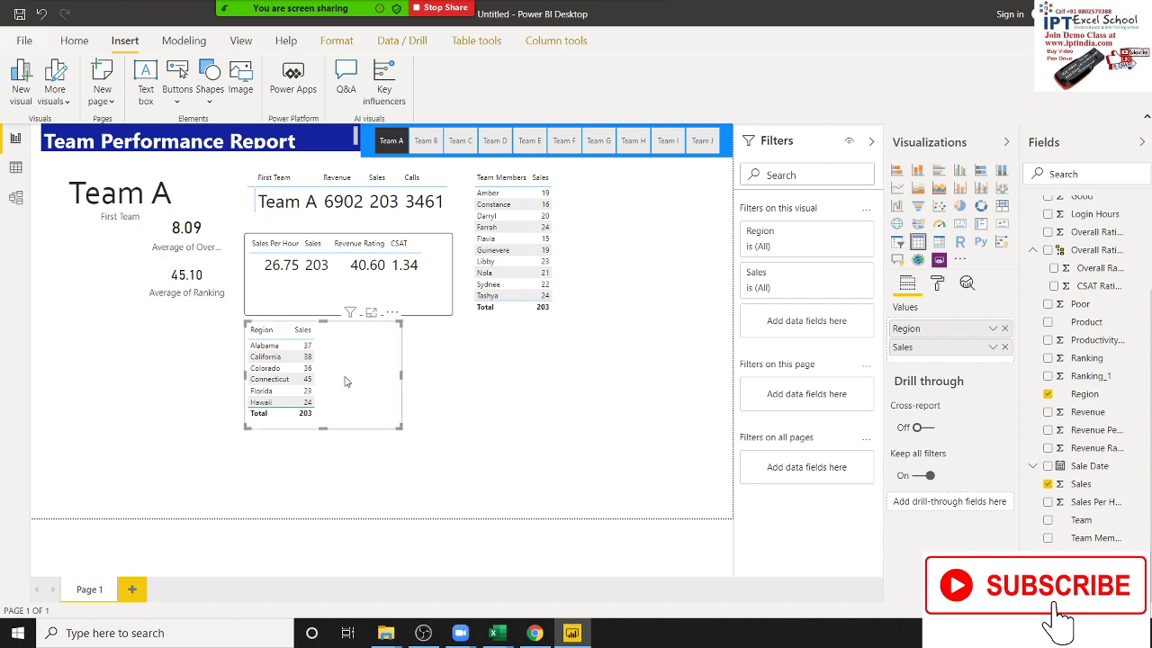
left_click(401, 377)
left_click(373, 385)
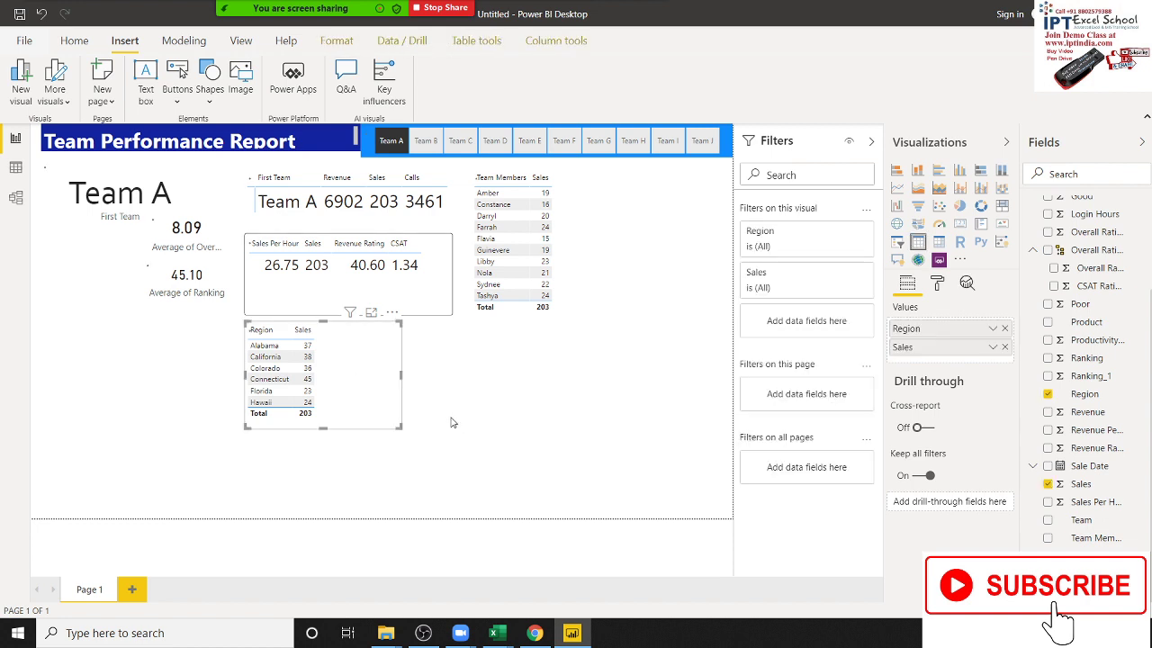
left_click_drag(399, 378, 326, 382)
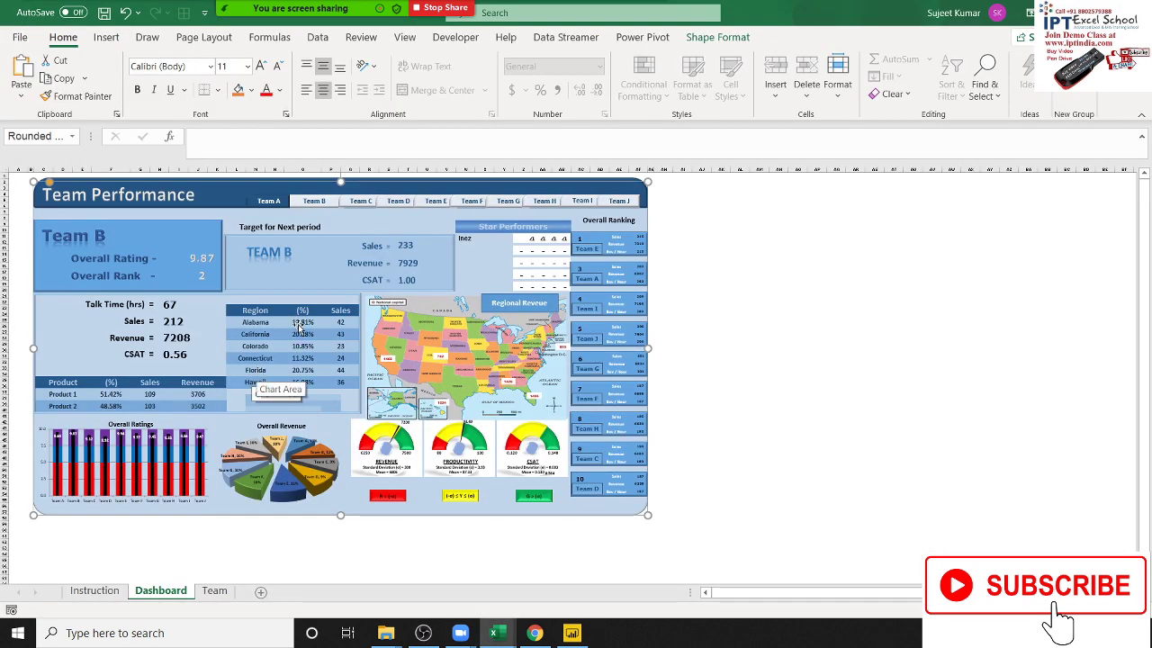
key("alt+Tab")
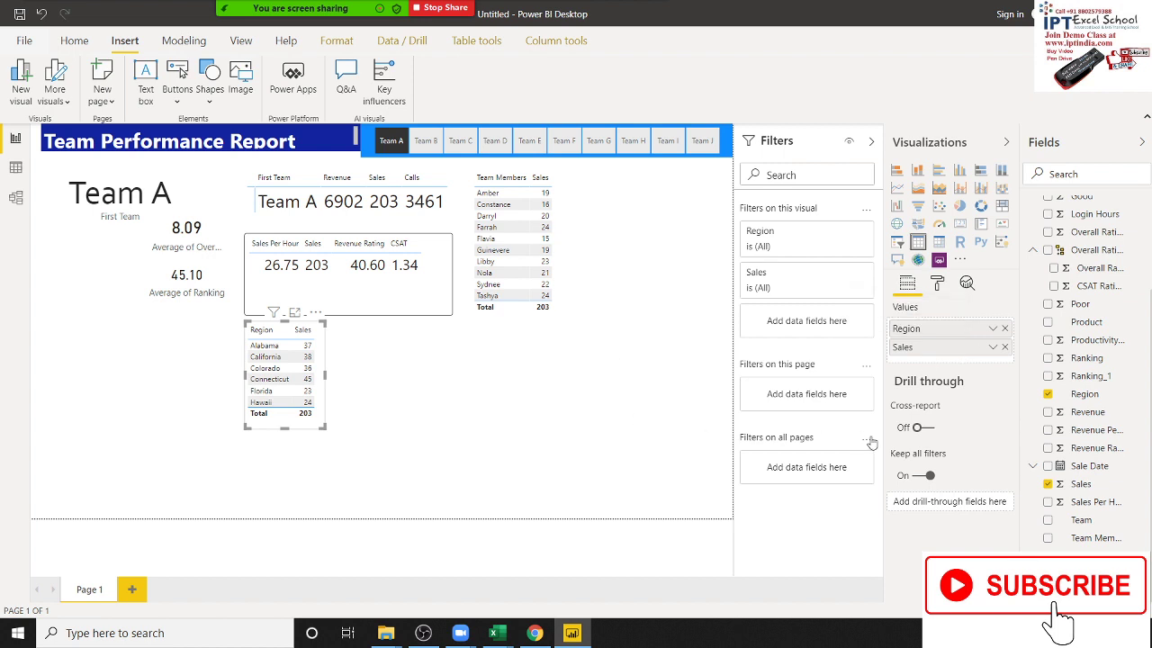
- Show Sales as percent of grand total, add Sales again beside %GT Sales, and widen the table
left_click(992, 348)
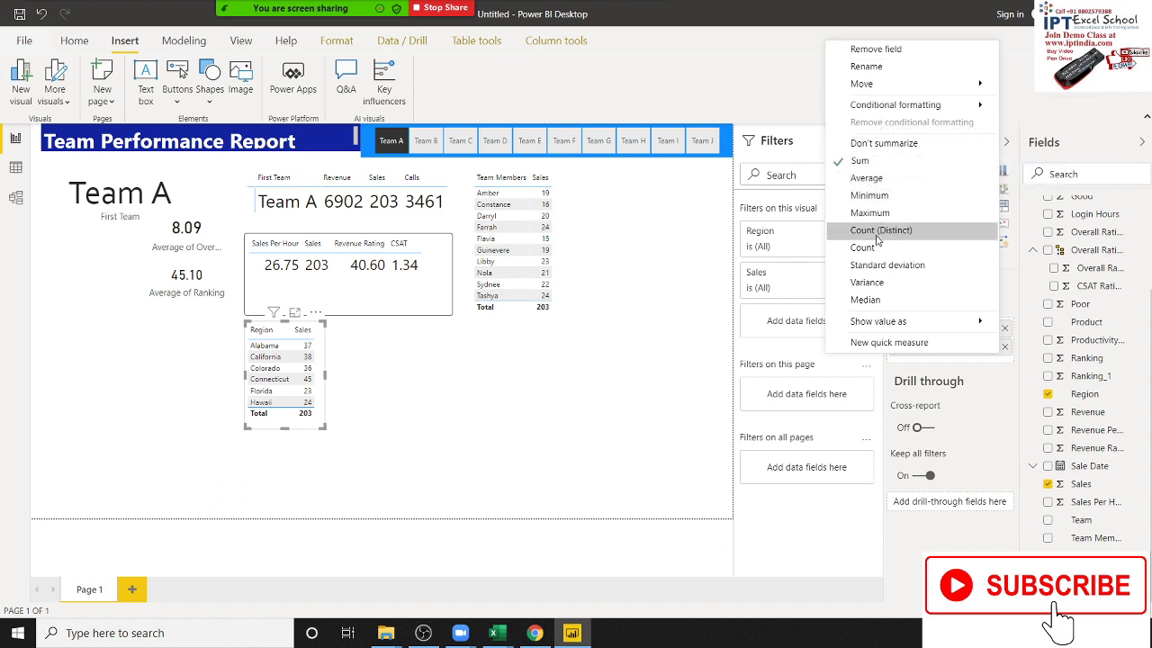
mouse_move(881, 322)
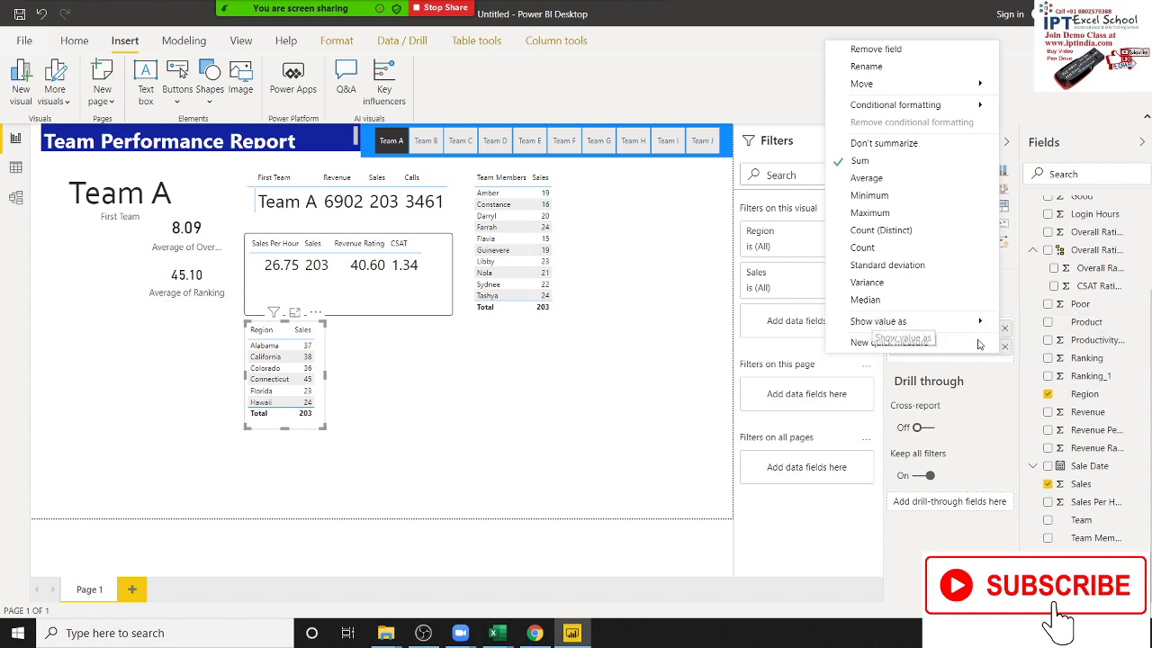
mouse_move(981, 322)
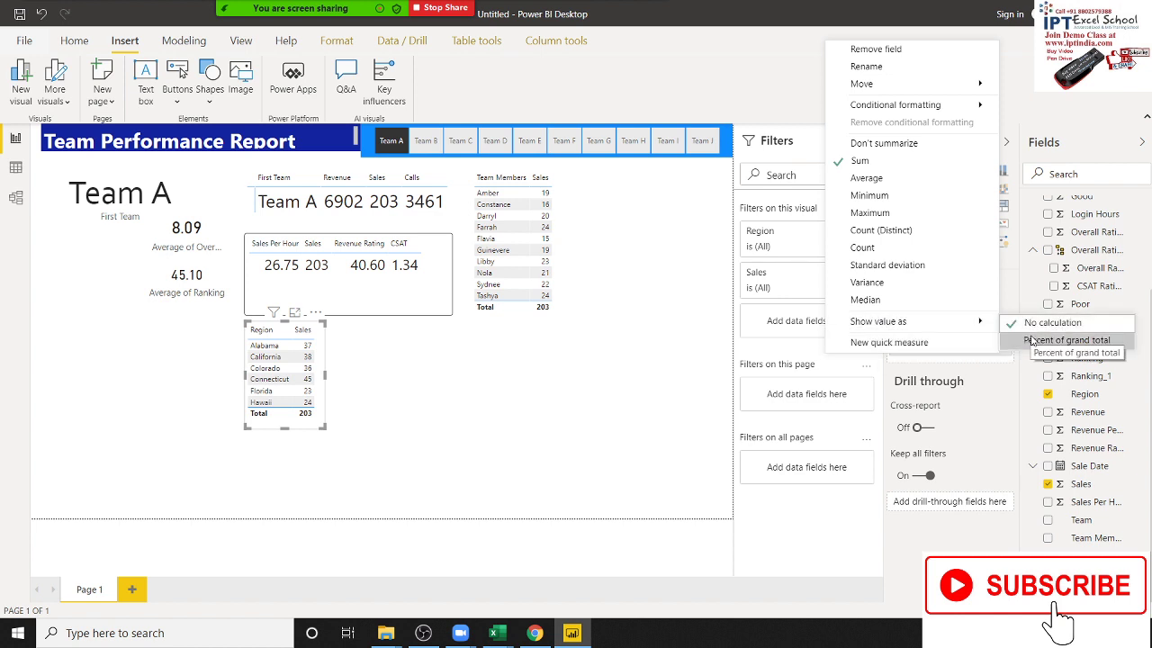
left_click(1032, 342)
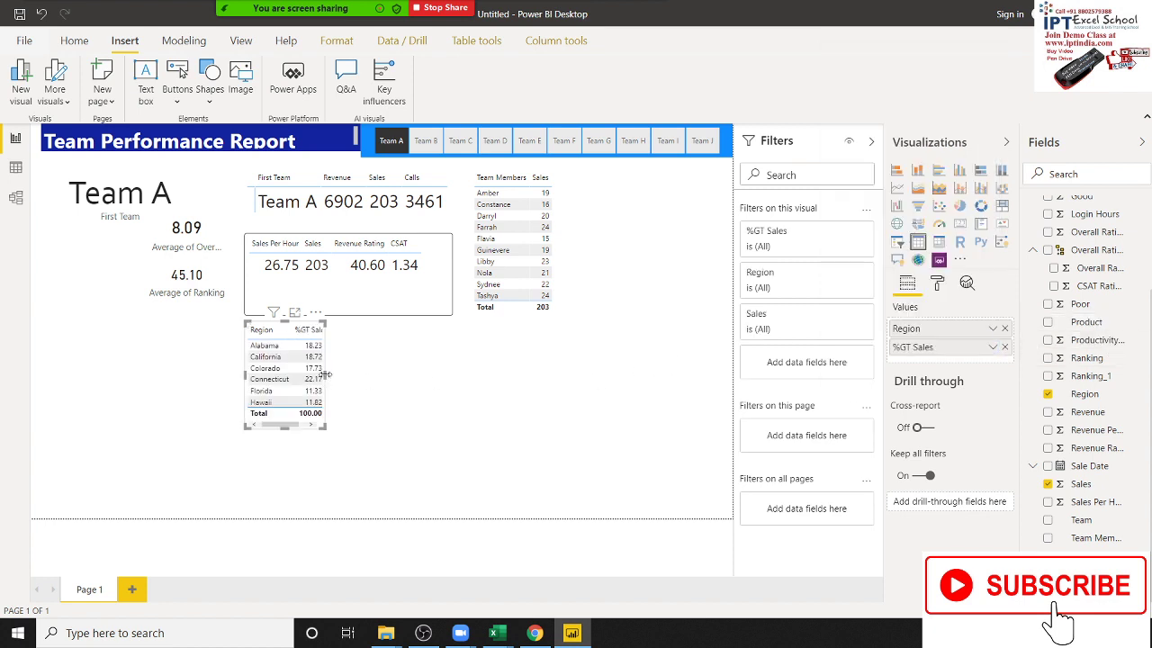
left_click_drag(325, 374, 353, 376)
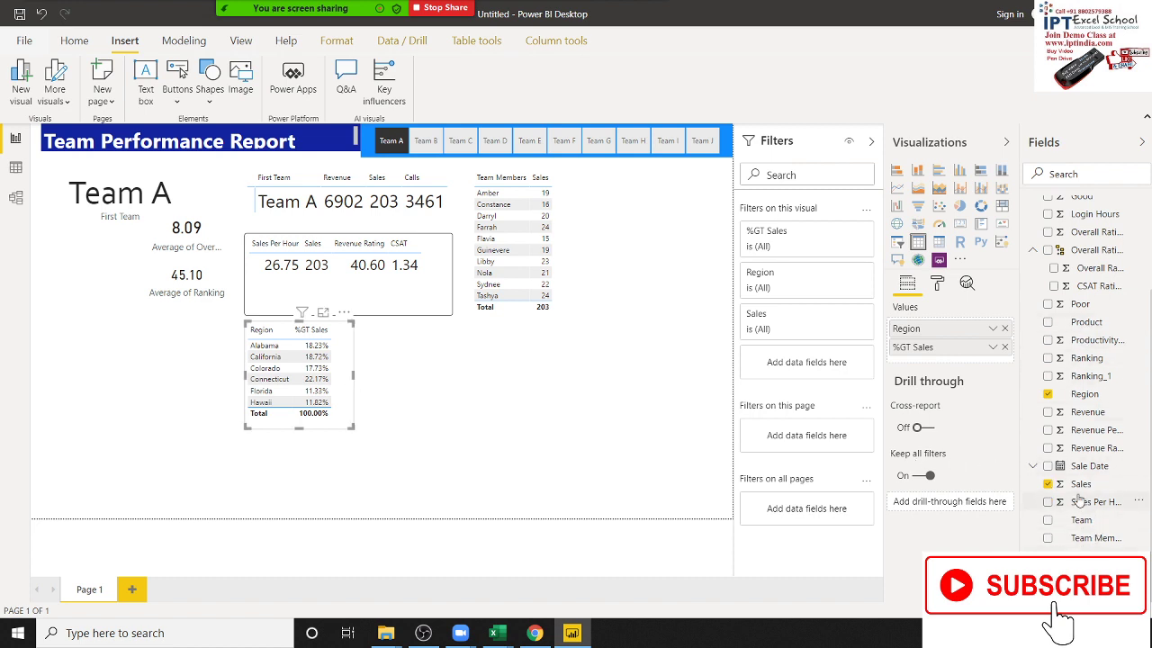
left_click_drag(1081, 483, 934, 351)
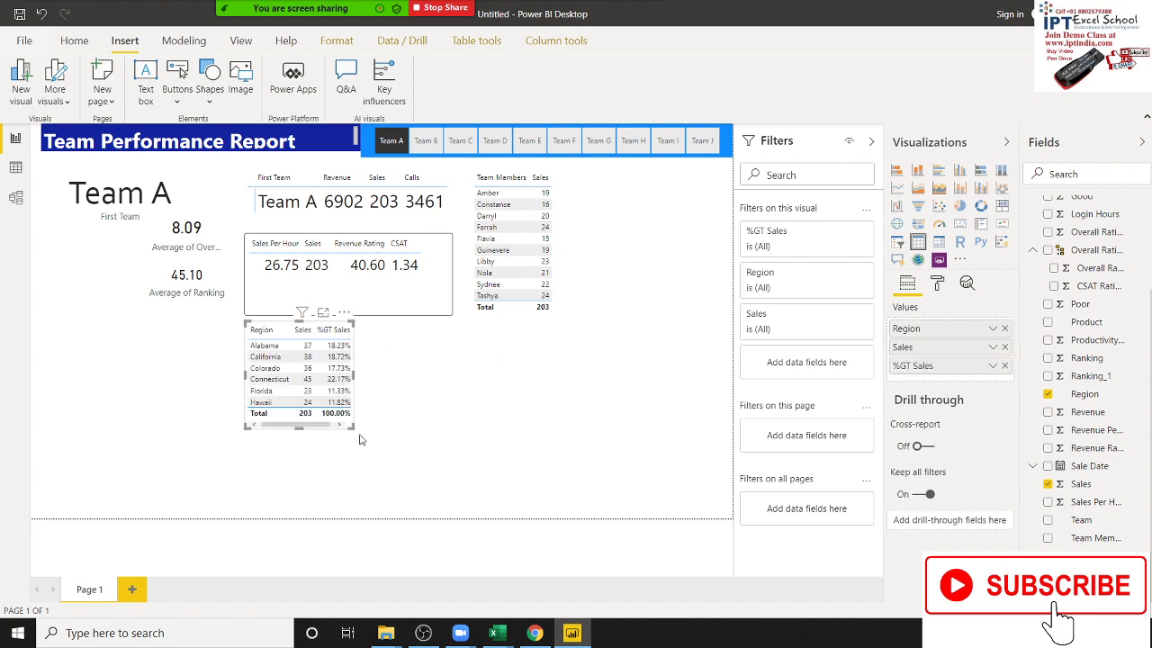
left_click_drag(356, 435, 363, 438)
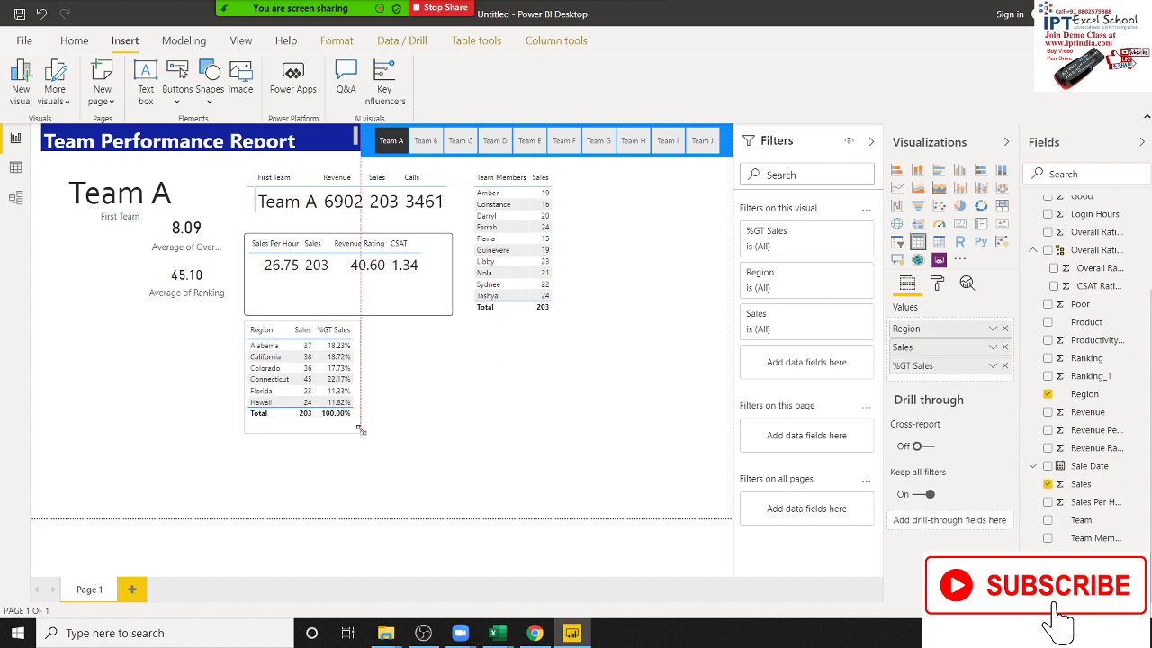
left_click(407, 391)
key("alt+Tab")
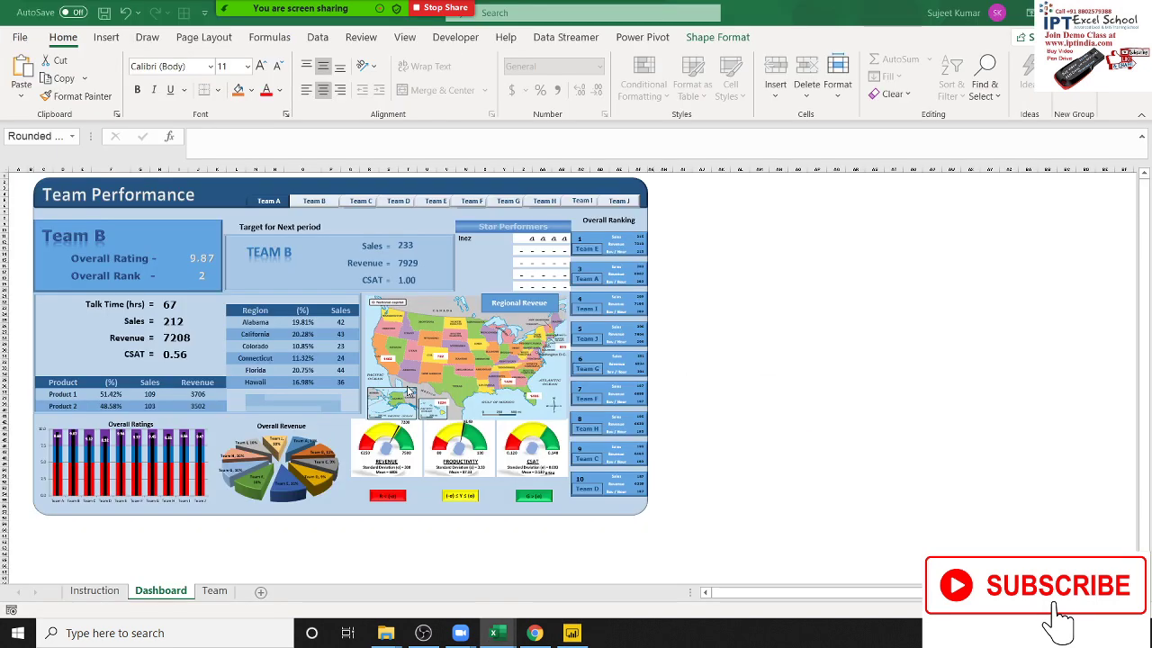
key("alt+Tab")
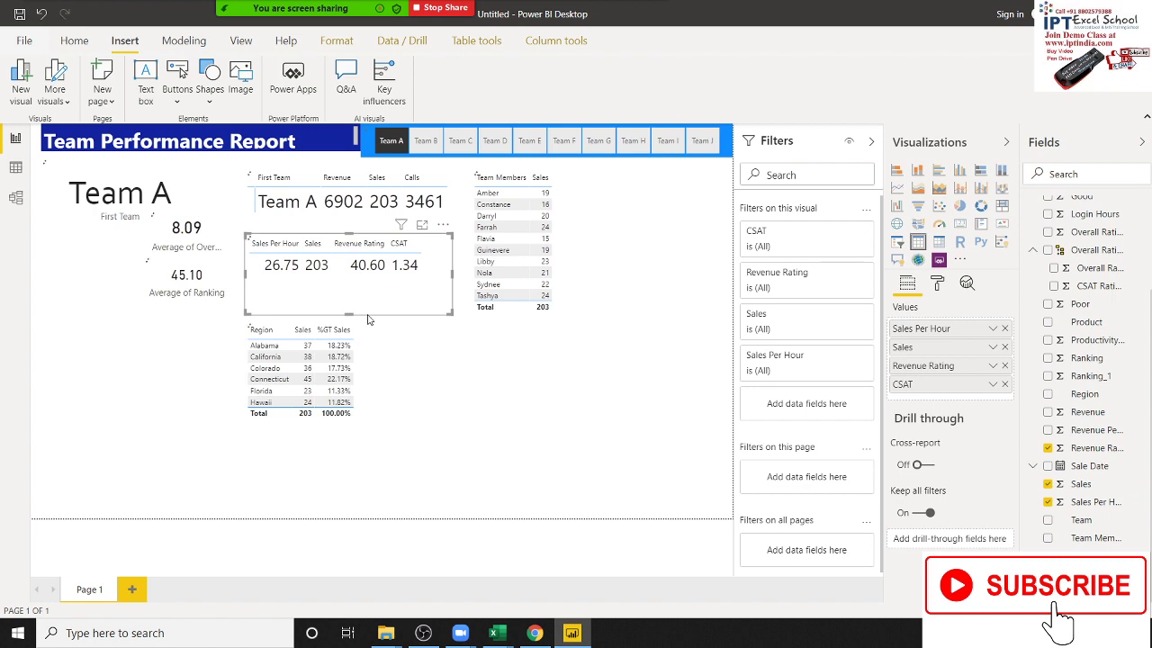
- Make the metrics table shorter and the First Team summary card narrower
left_click_drag(349, 313, 354, 287)
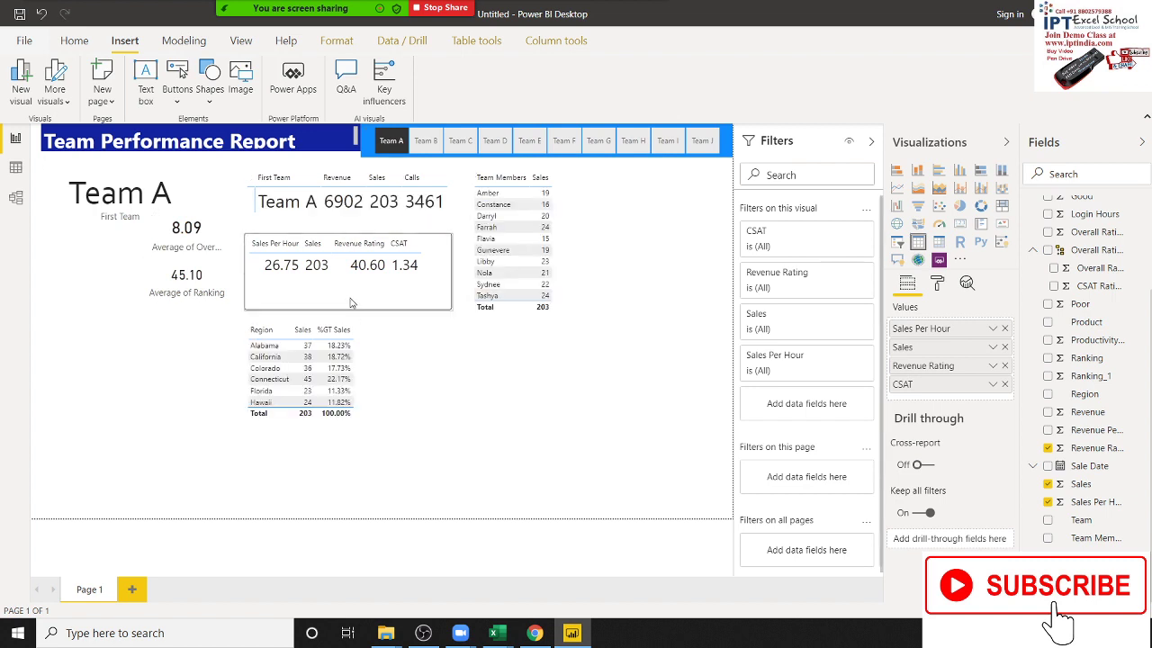
left_click(324, 216)
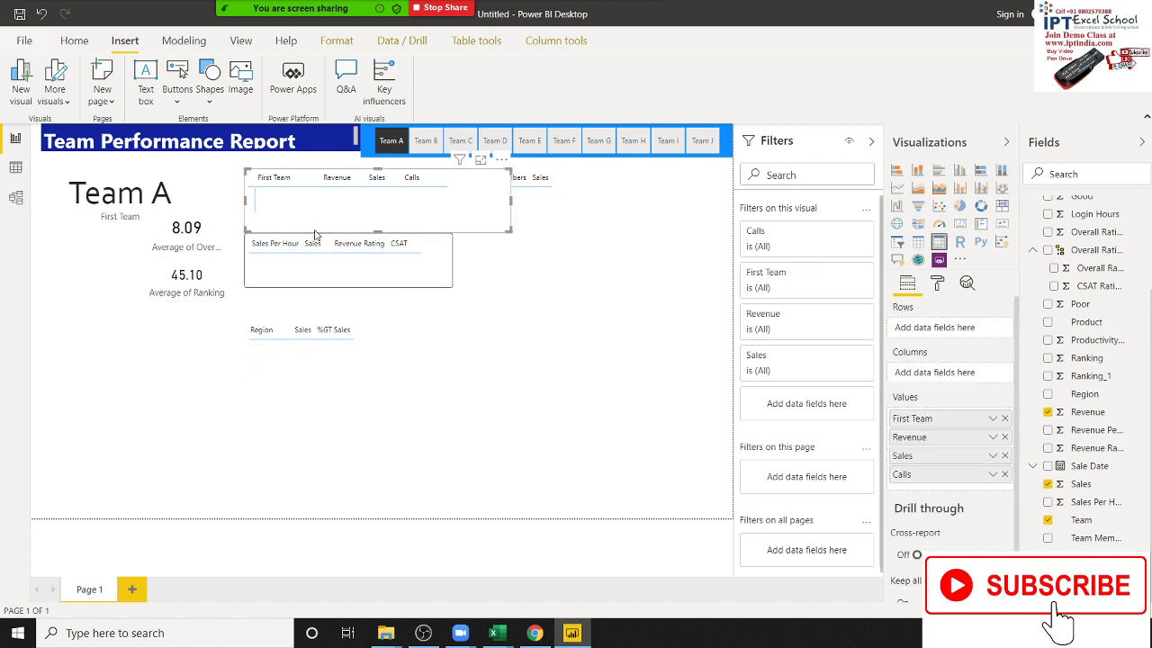
left_click_drag(511, 222, 453, 208)
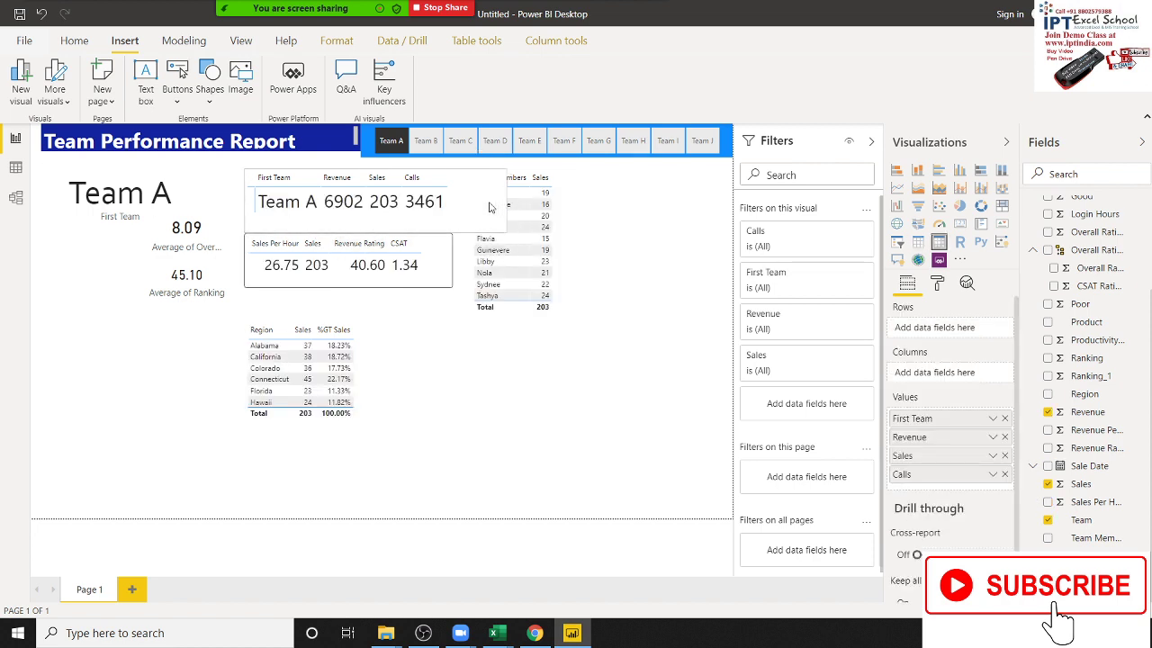
- Move the Sales Per Hour card and the Region table up to close the gaps beneath the cards
left_click(565, 261)
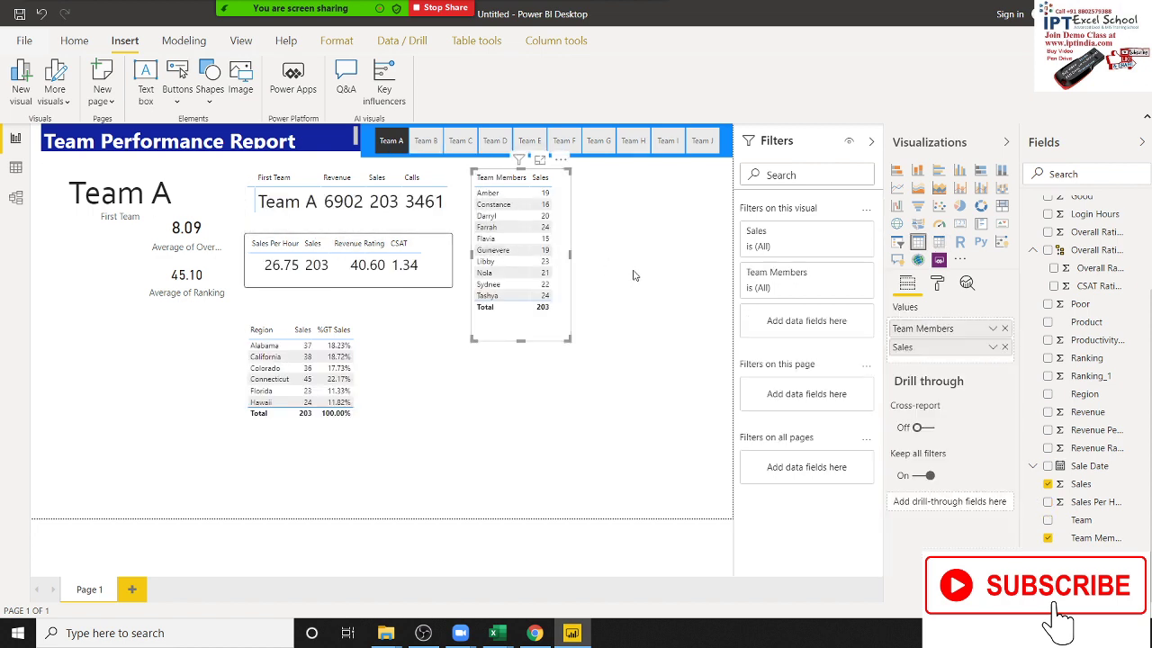
left_click(402, 391)
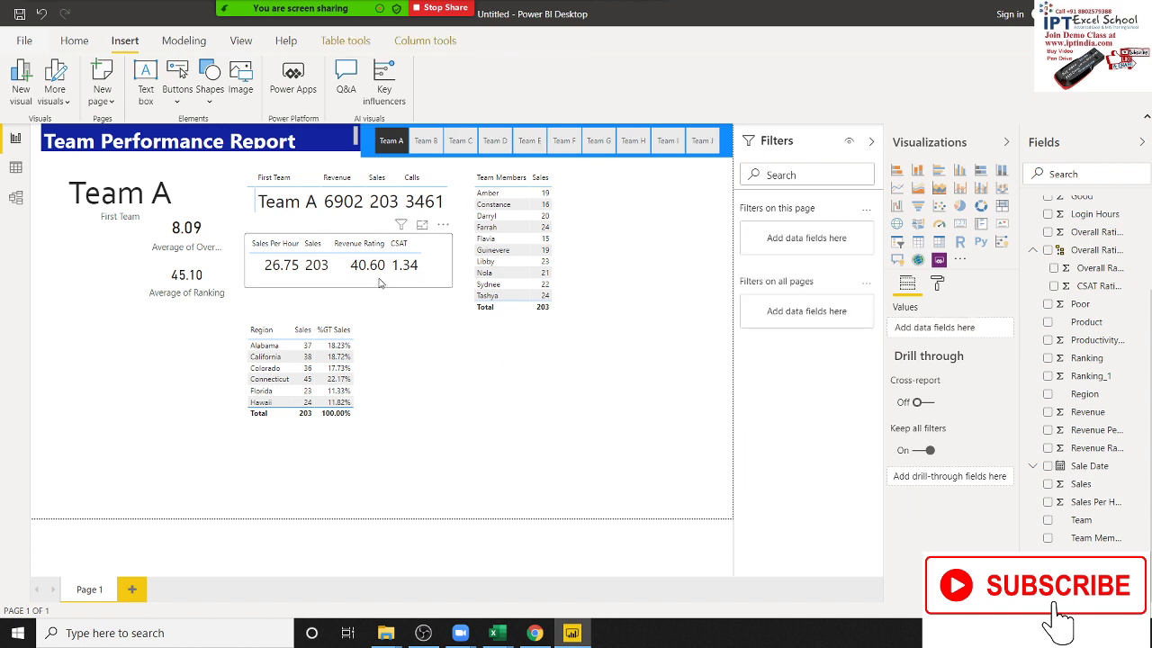
mouse_move(381, 264)
left_mouse_down()
mouse_move(381, 237)
mouse_move(381, 272)
left_mouse_up()
key("Escape")
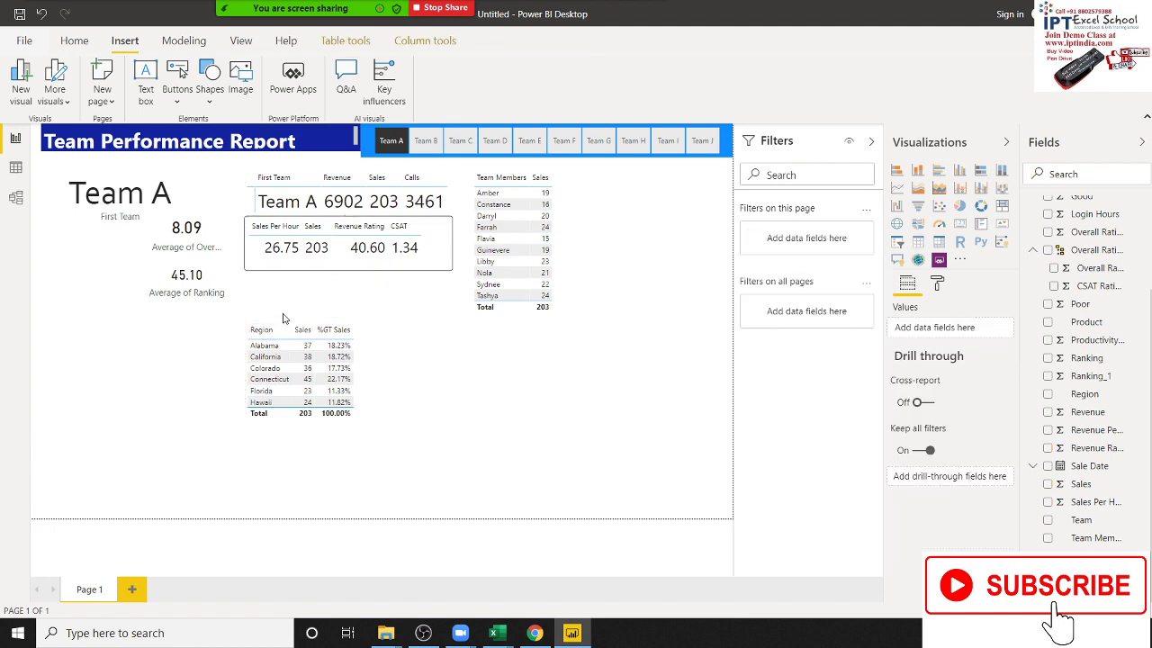
left_click(344, 370)
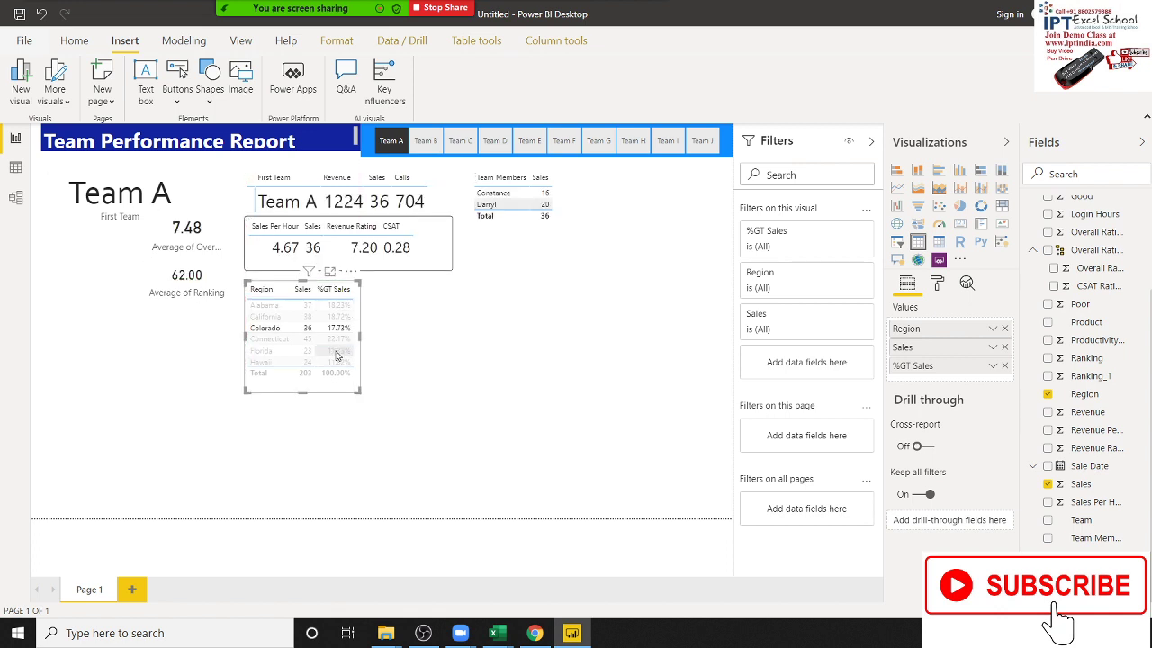
left_click_drag(349, 352, 338, 343)
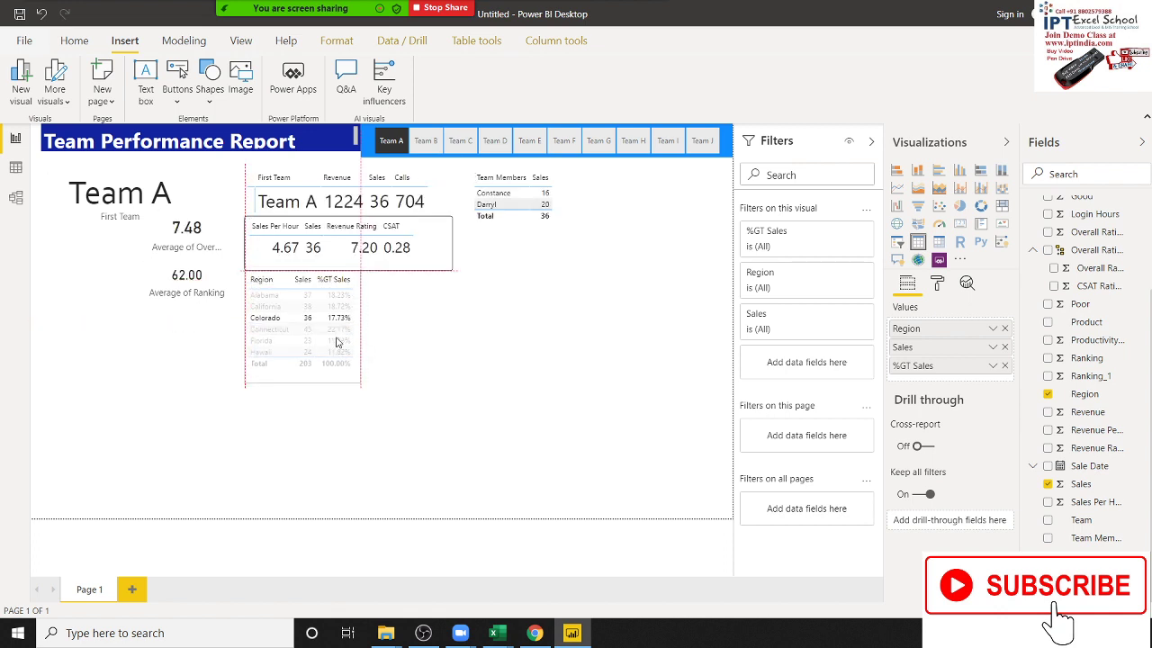
left_click(363, 354)
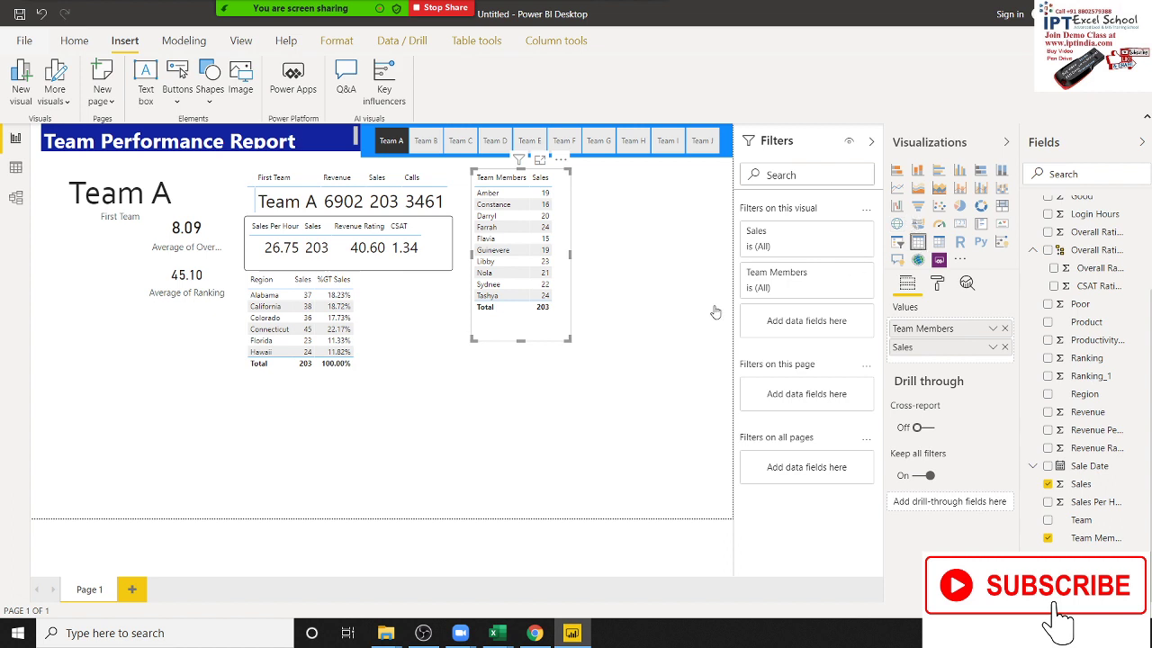
- Place the new empty table at the lower left of the canvas, then compare against the Excel dashboard
left_click(402, 415)
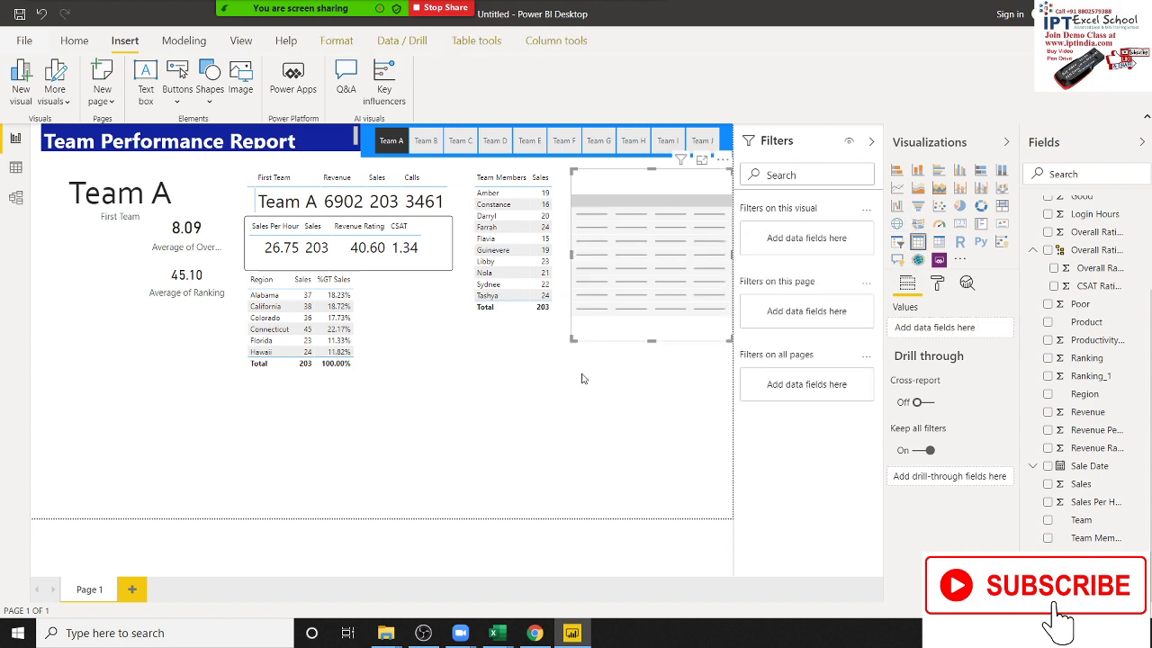
mouse_move(628, 274)
left_mouse_down()
mouse_move(118, 449)
mouse_move(101, 403)
left_mouse_up()
key("alt+Tab")
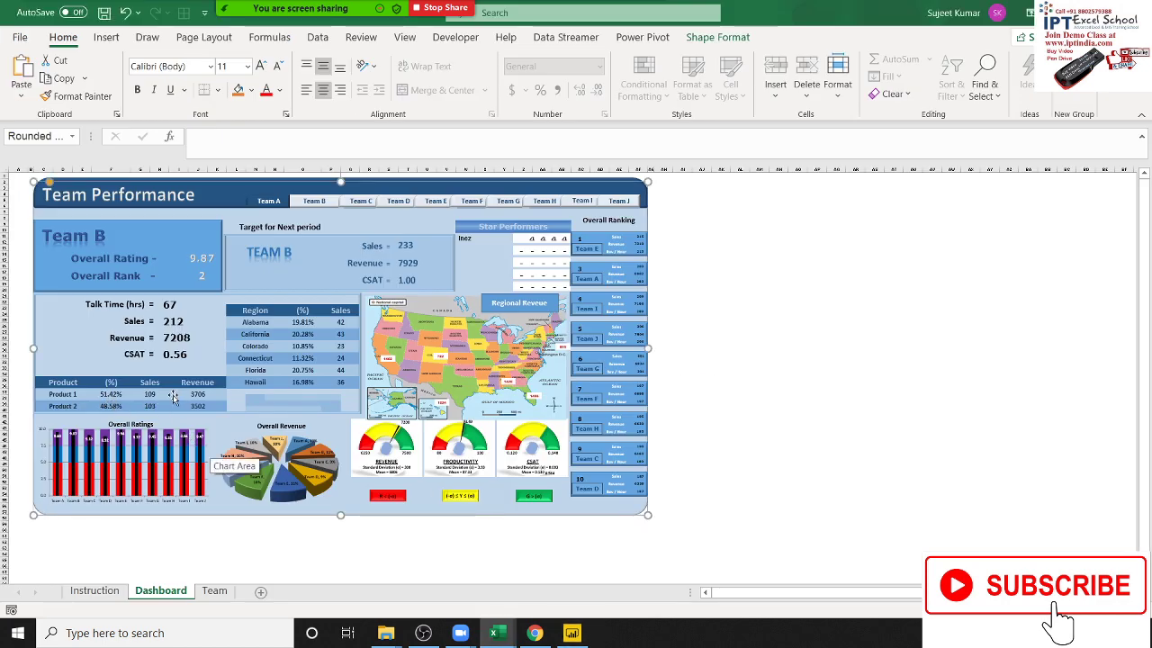
key("alt+Tab")
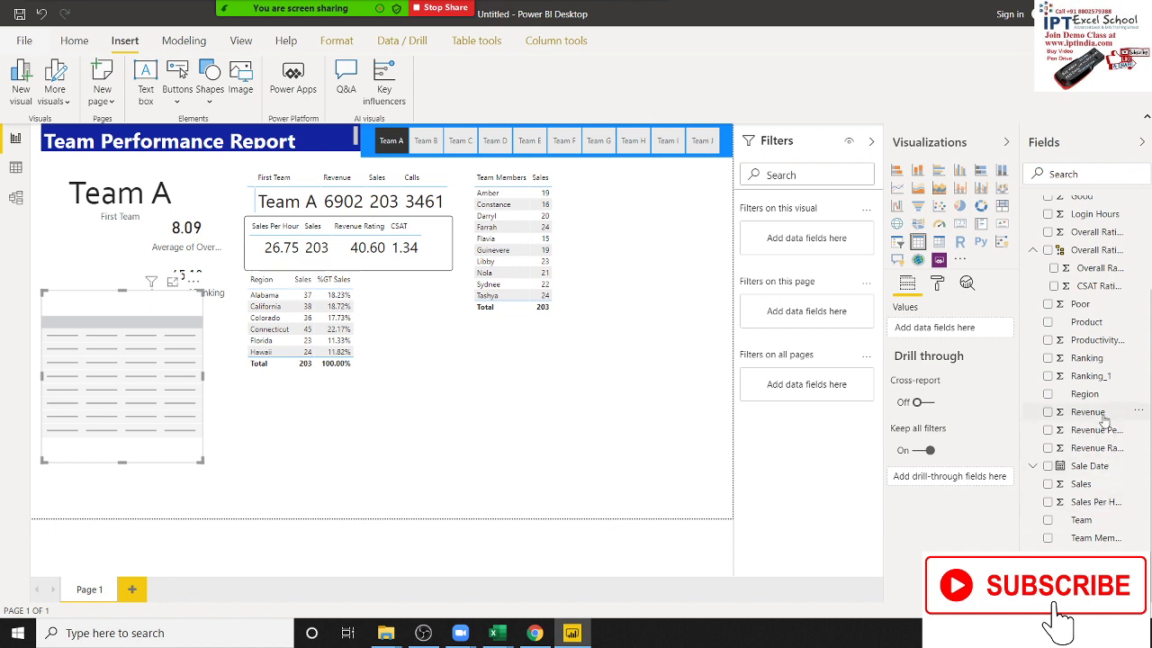
- Fill the new table with the Product, Sales and Revenue fields
mouse_move(1102, 330)
left_mouse_down()
mouse_move(672, 383)
mouse_move(115, 381)
mouse_move(170, 442)
left_mouse_up()
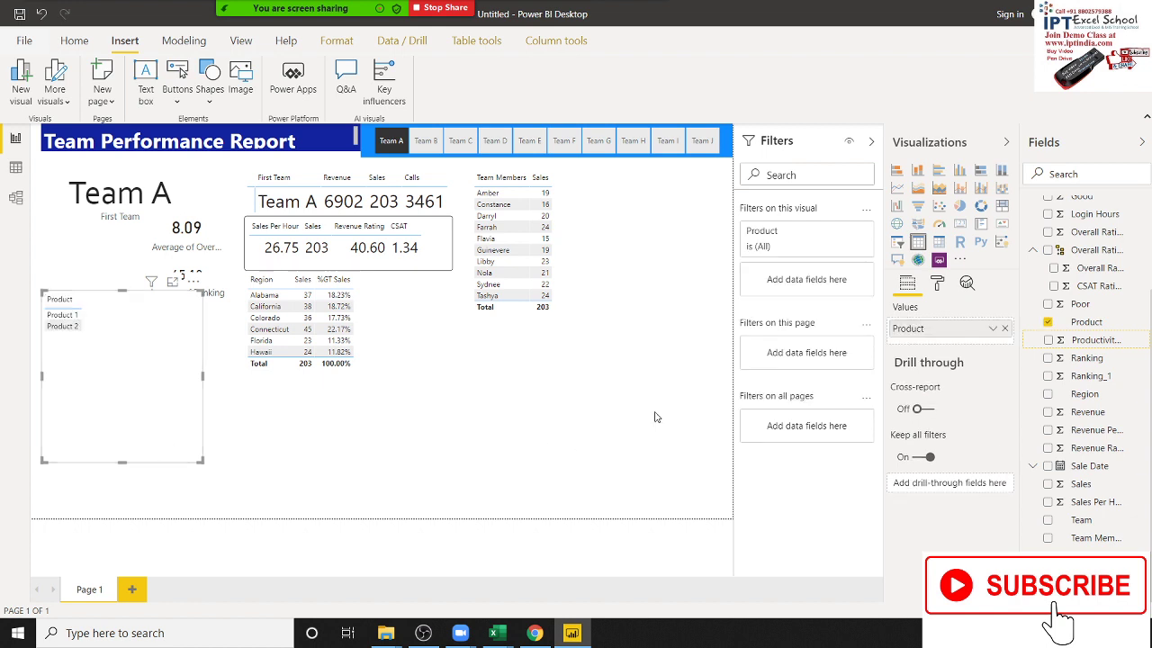
left_click(1049, 486)
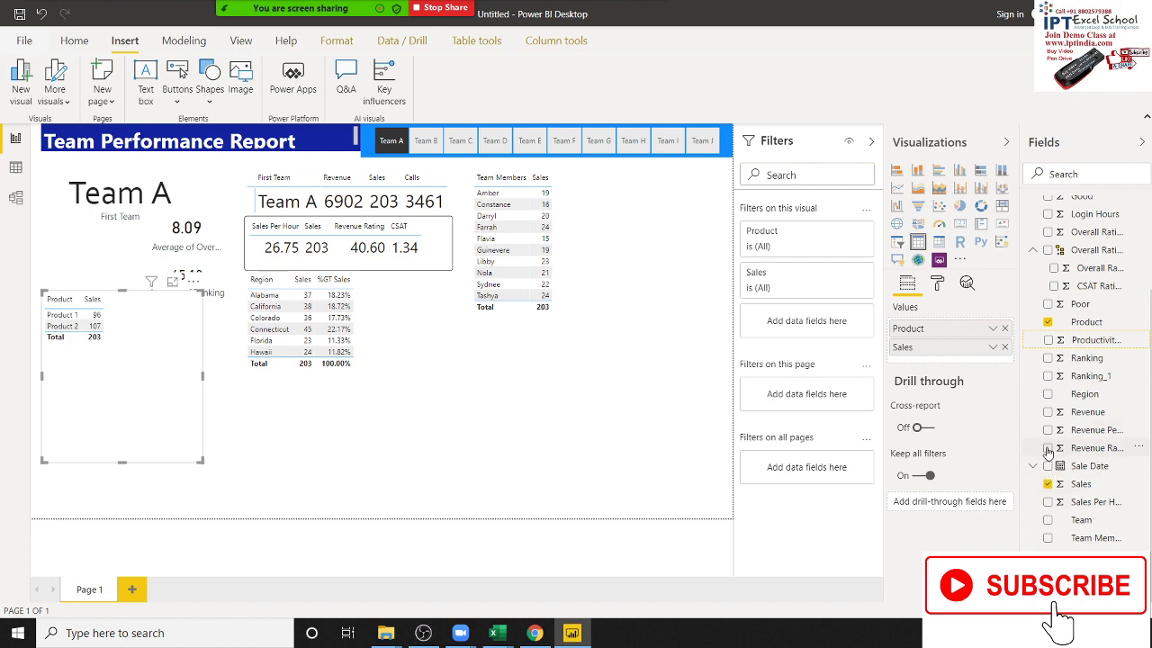
left_click(1048, 447)
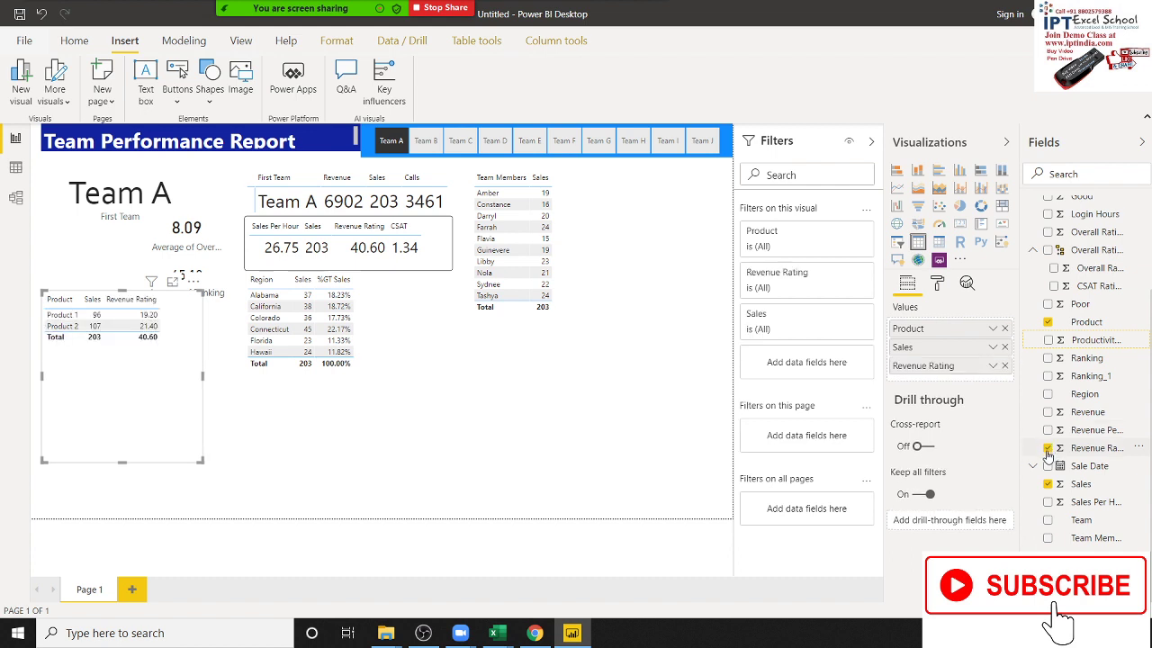
left_click(1048, 448)
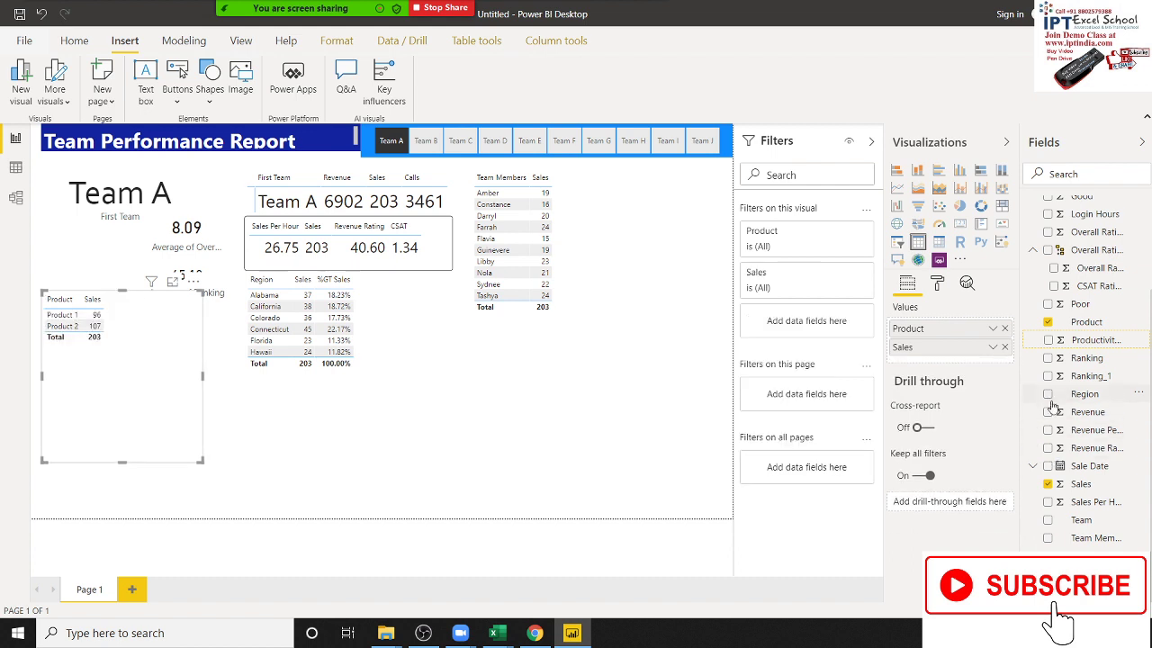
left_click(1048, 412)
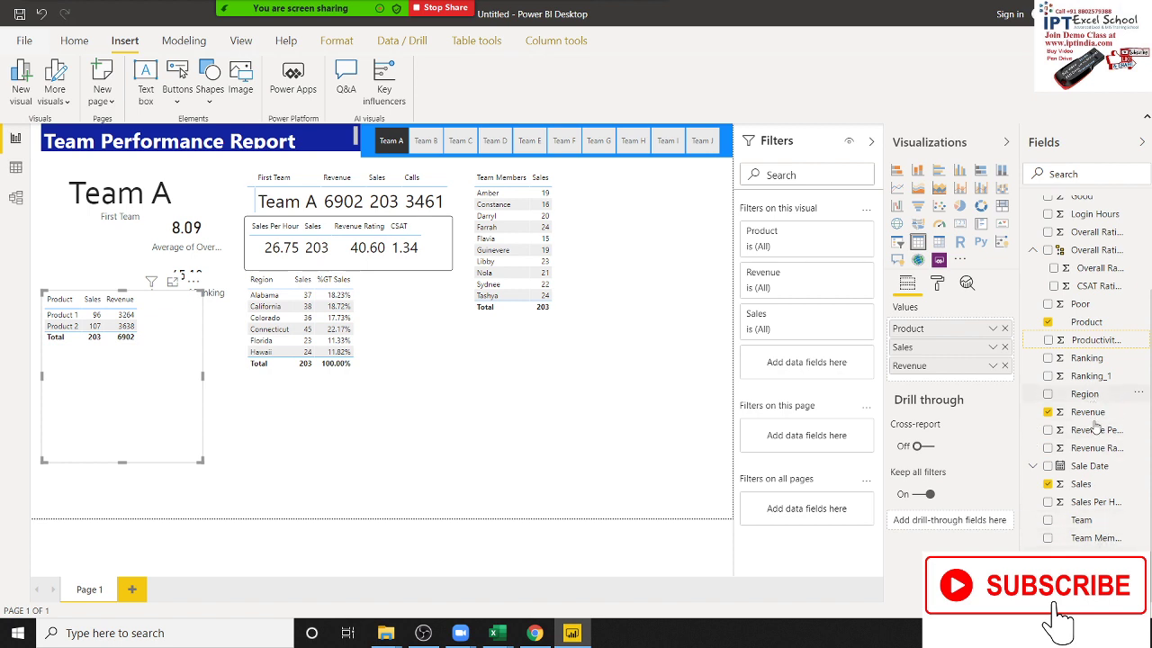
- Add a second Sales column shown as percent of grand total (%GT Sales)
left_click_drag(1080, 486, 945, 369)
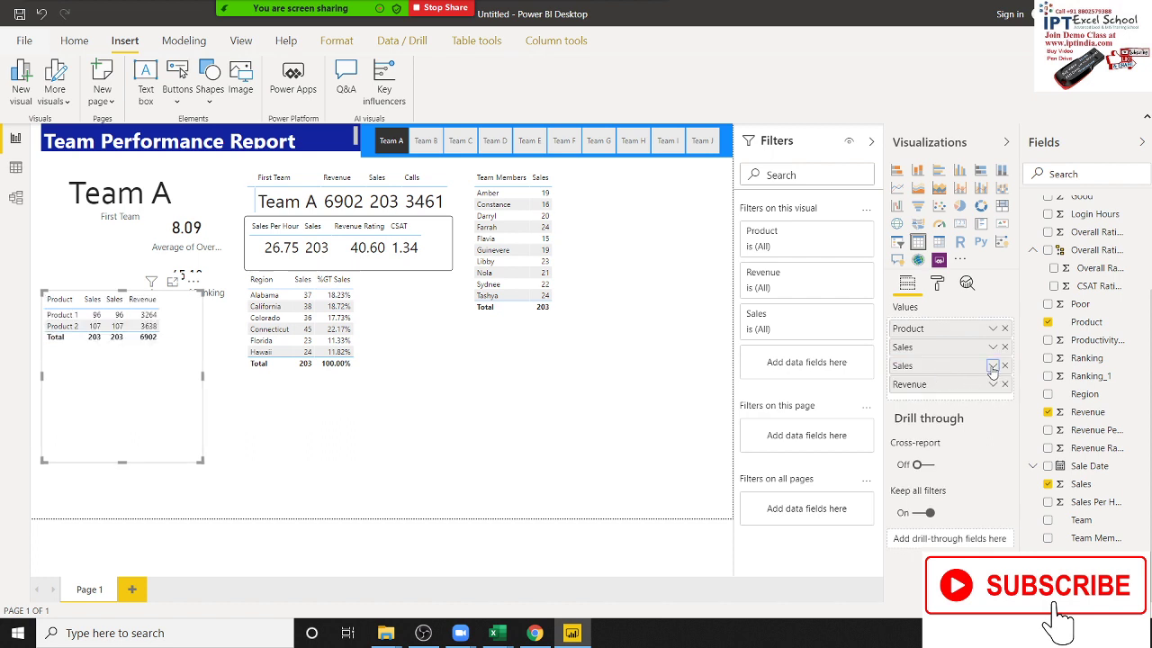
left_click(993, 365)
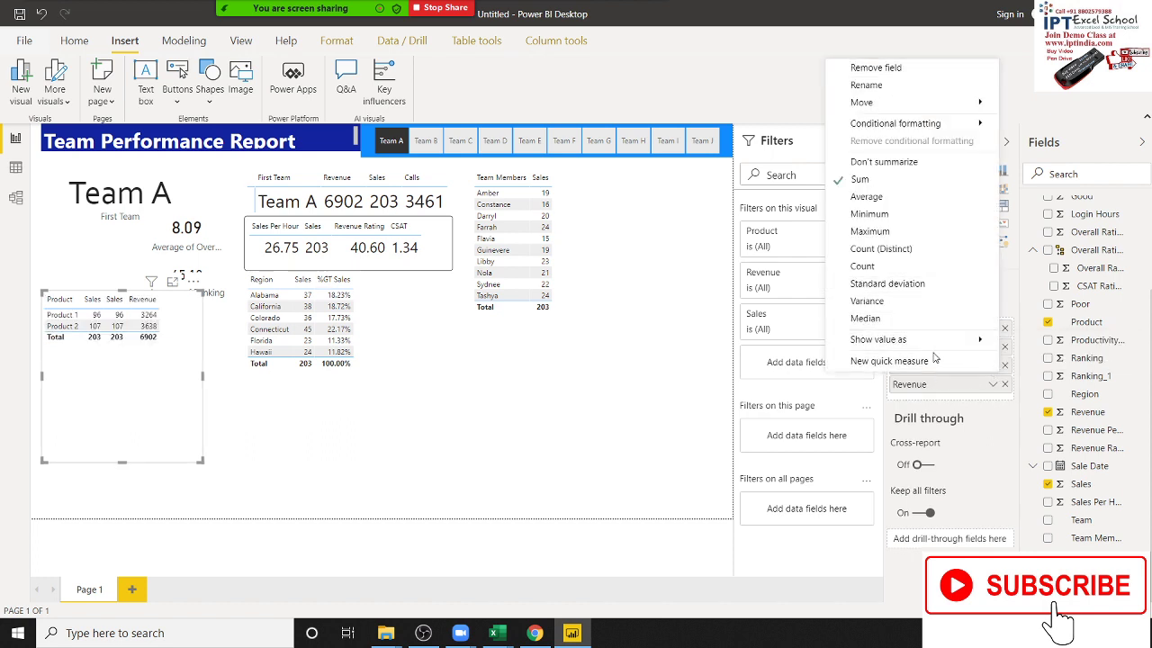
mouse_move(942, 342)
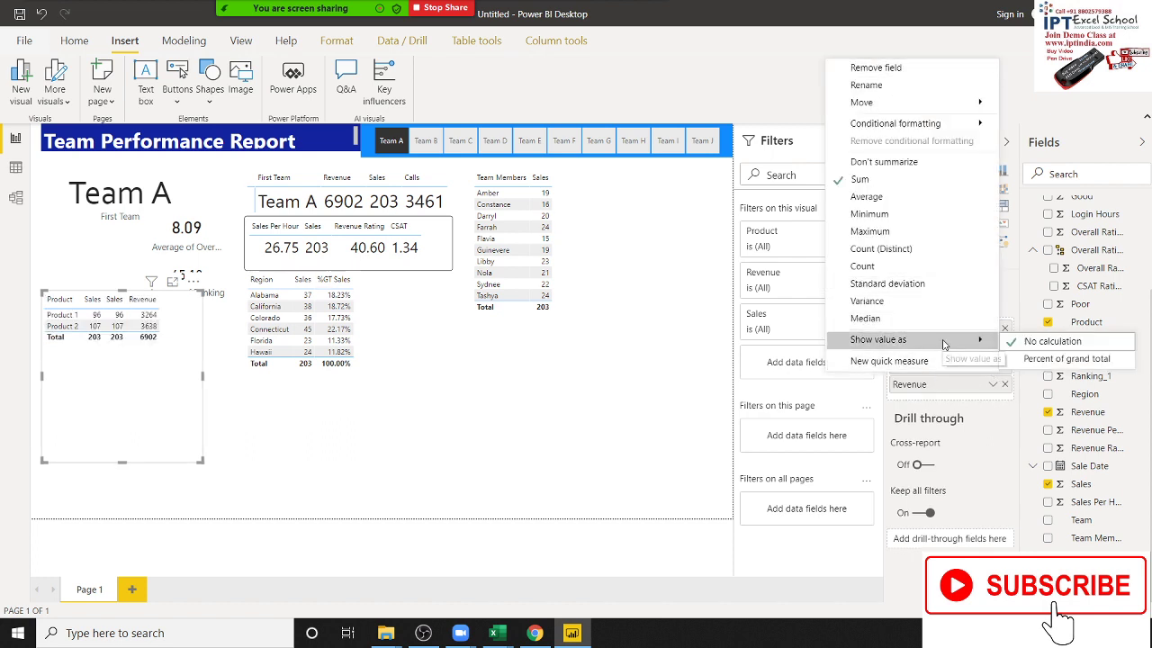
left_click(1067, 360)
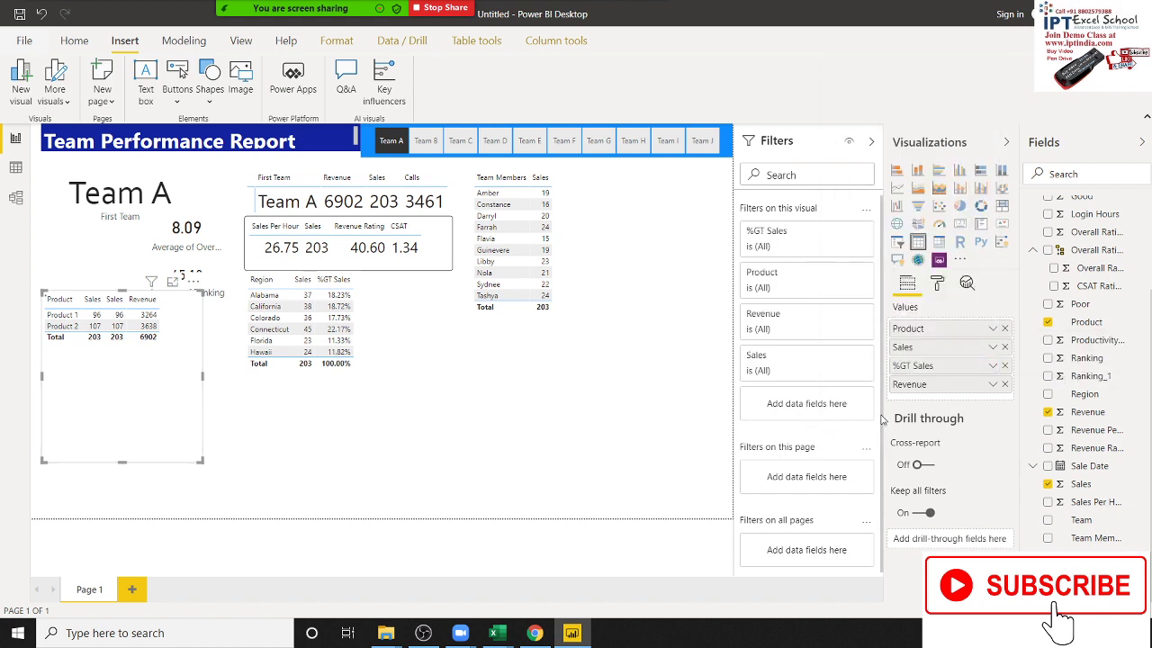
left_click(151, 472)
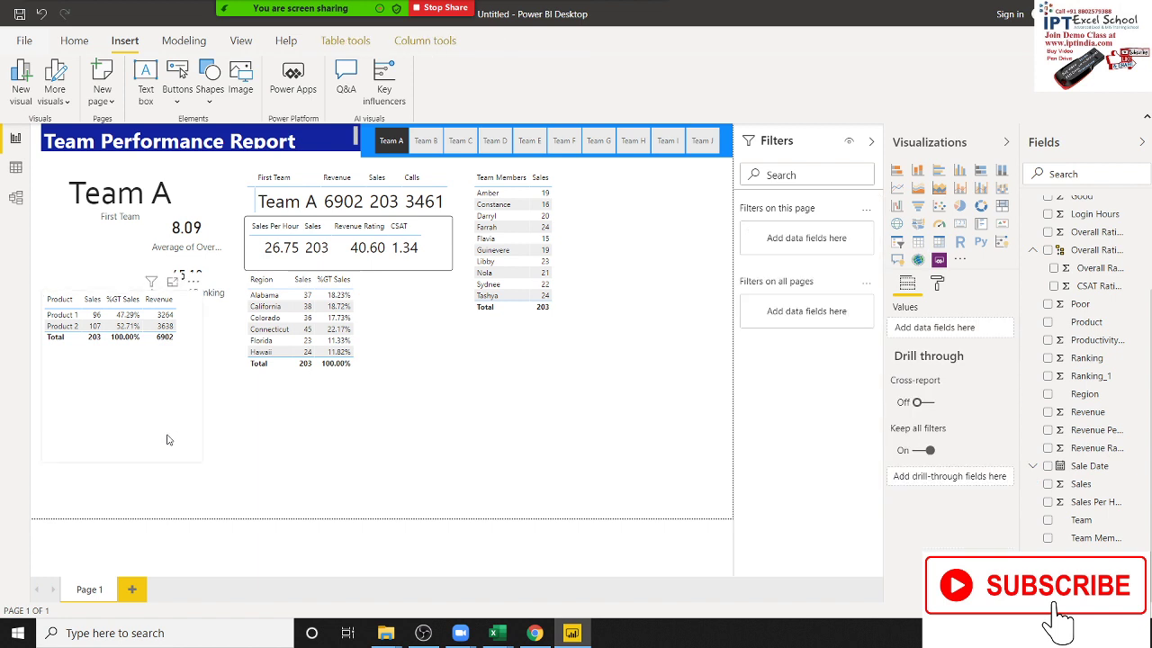
left_click(191, 464)
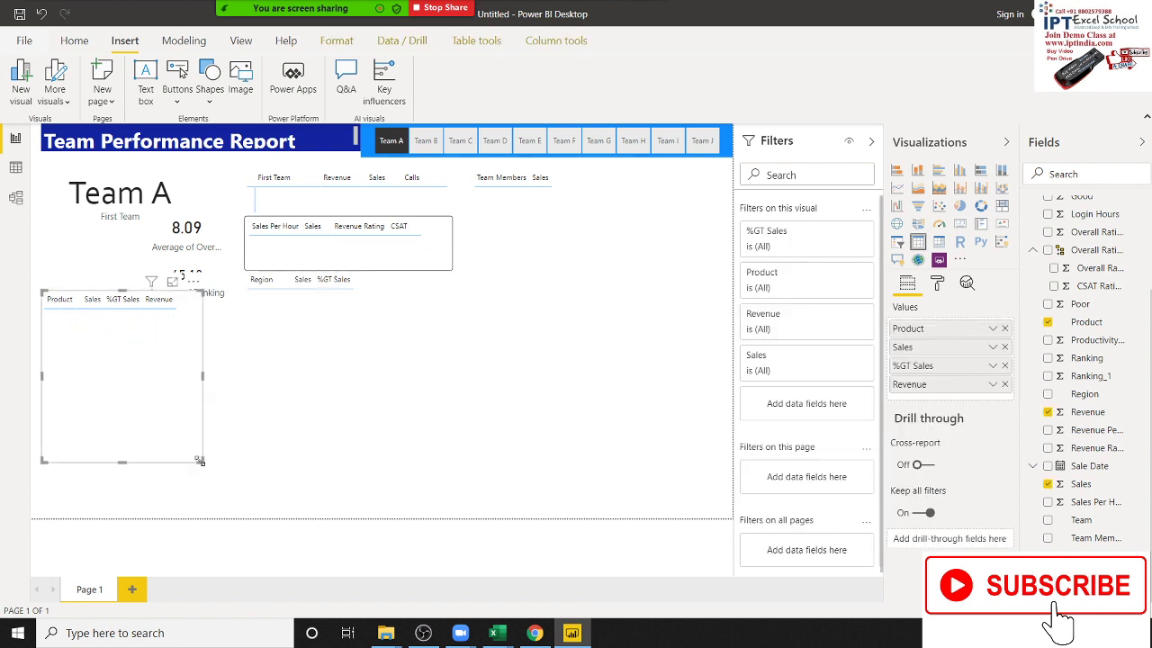
- Shrink the product table to fit its rows, shift it slightly right, then view the Excel dashboard
mouse_move(203, 461)
left_mouse_down()
mouse_move(211, 389)
mouse_move(235, 340)
mouse_move(200, 340)
left_mouse_up()
left_click(169, 387)
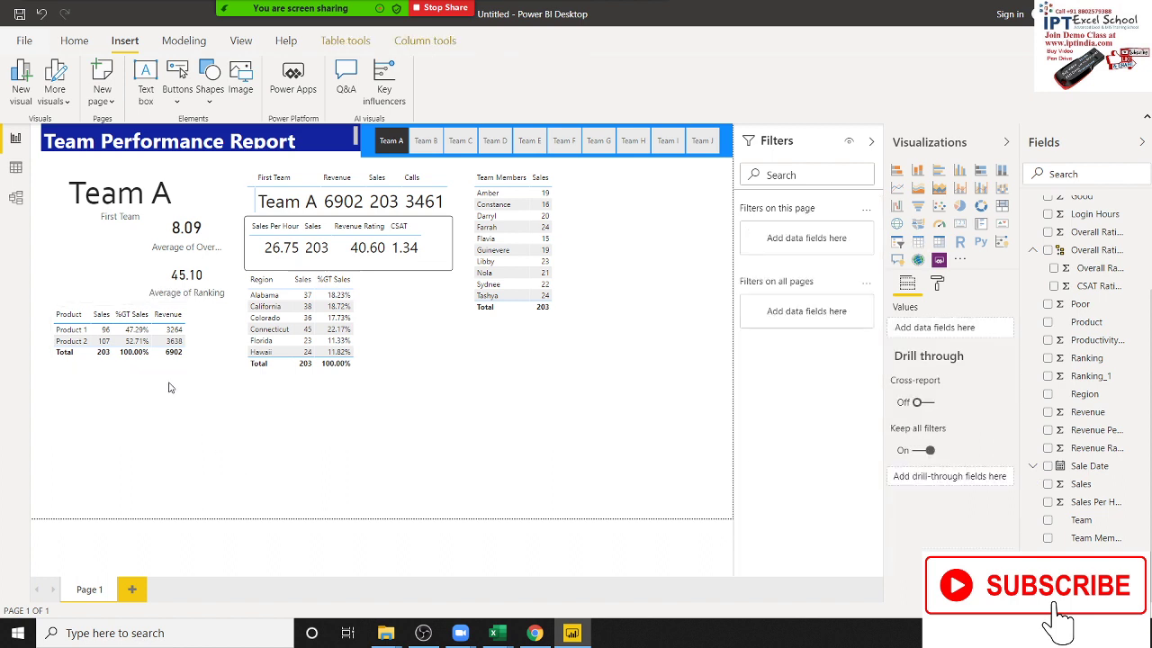
mouse_move(184, 369)
left_mouse_down()
mouse_move(195, 370)
mouse_move(173, 365)
left_mouse_up()
left_click(176, 409)
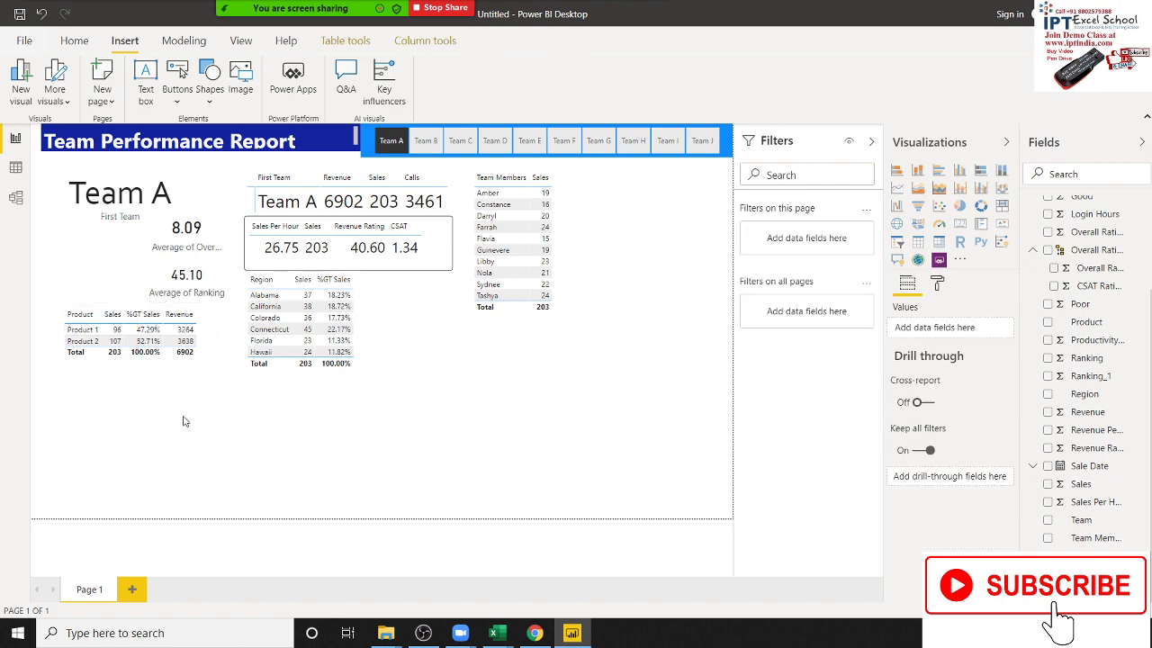
key("alt+Tab")
left_click(185, 406)
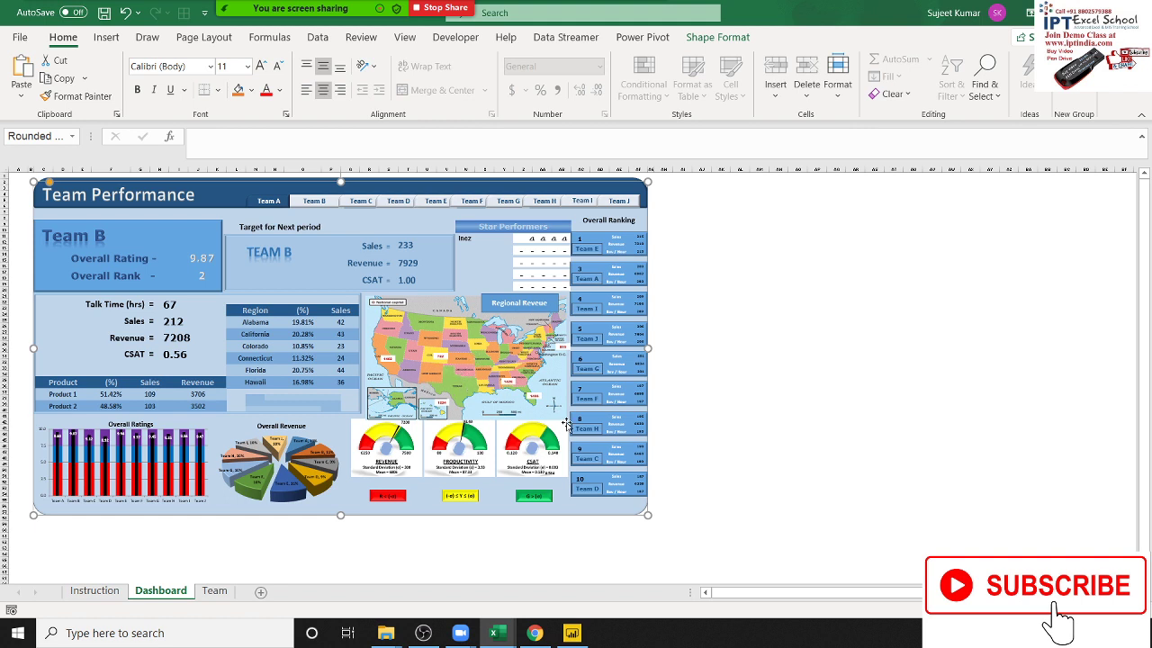
- Switch from Excel back to the Power BI Team Performance Report
key("alt+Tab")
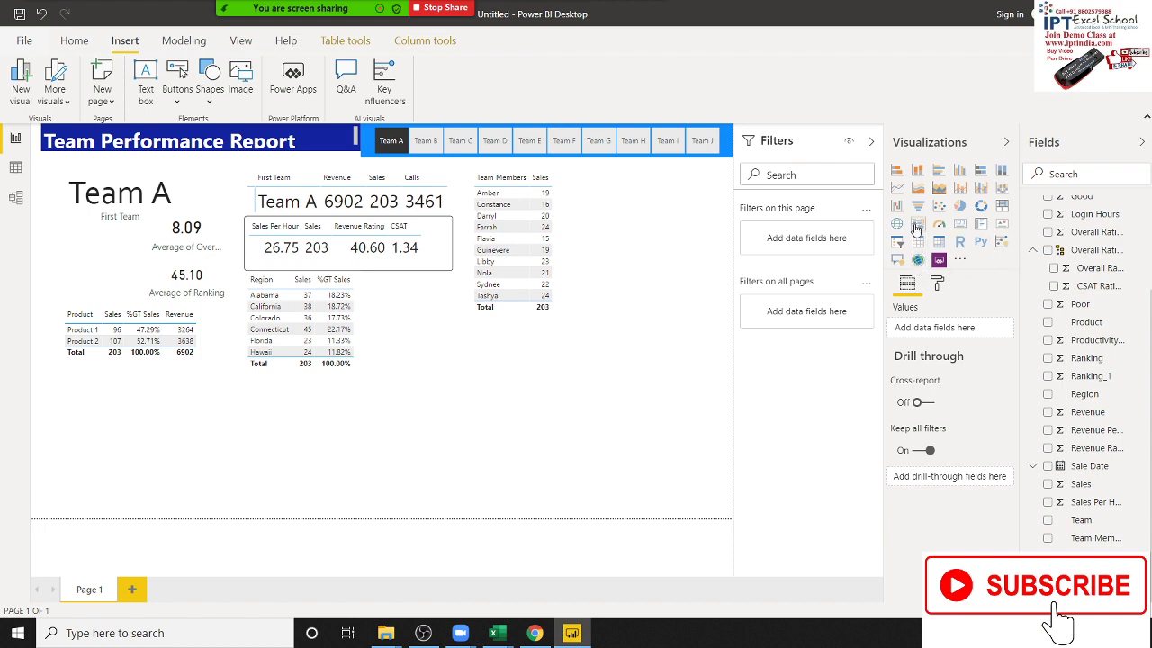
- Add a filled map visual and size it in the lower middle of the page
left_click(917, 229)
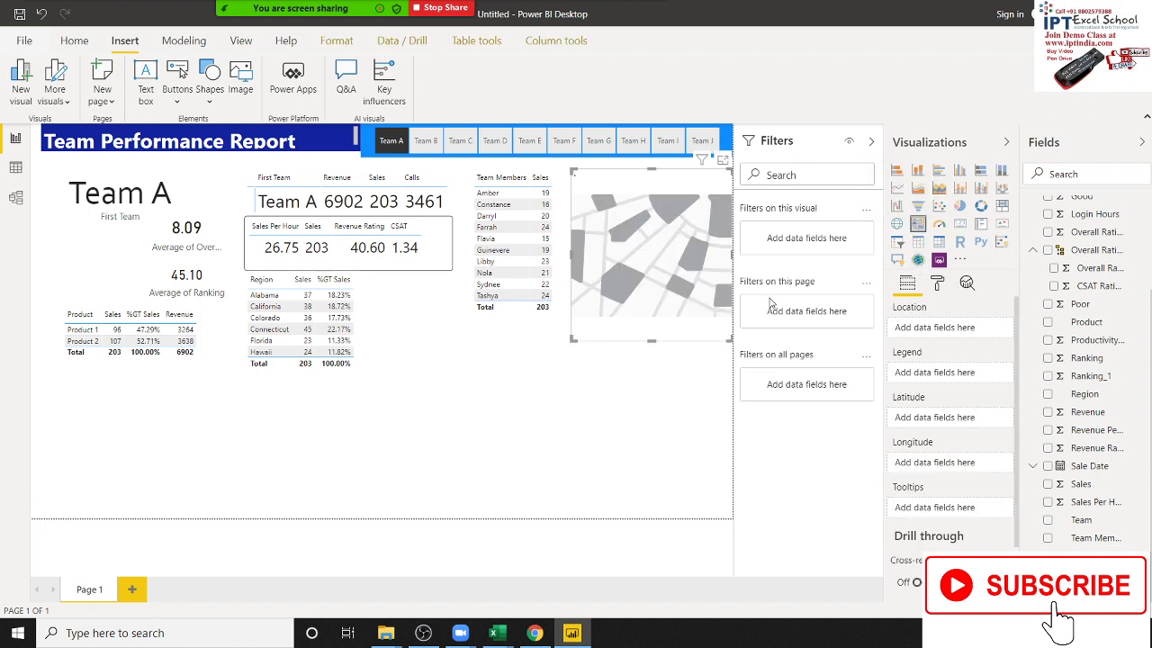
left_click_drag(626, 324, 404, 445)
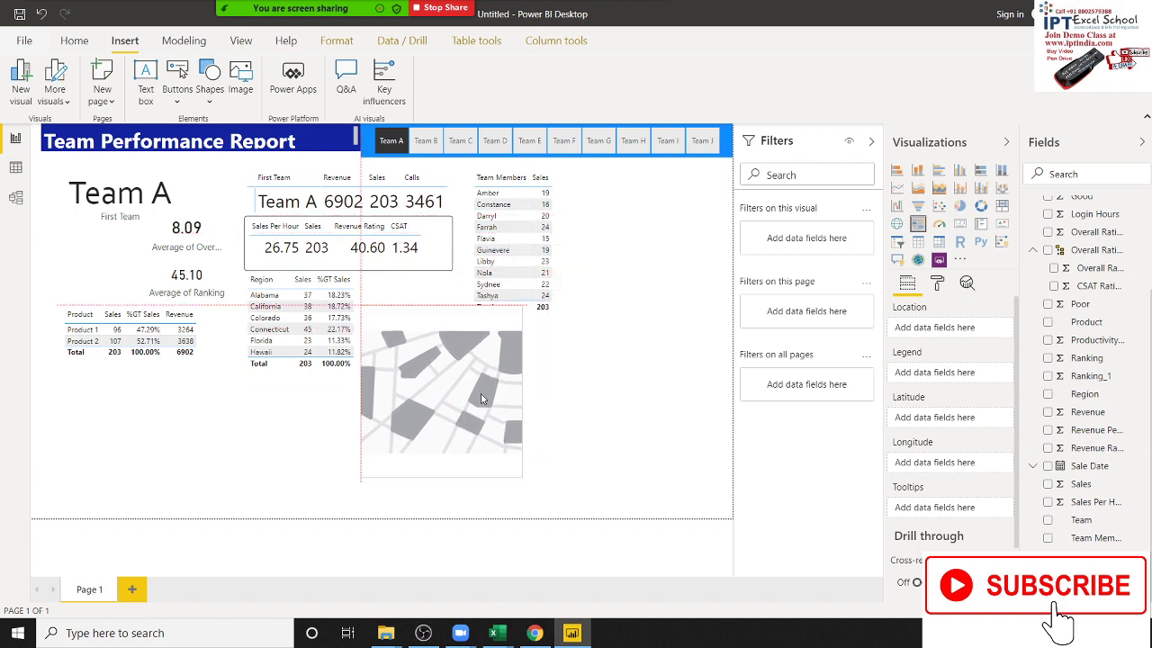
left_click_drag(510, 382, 722, 382)
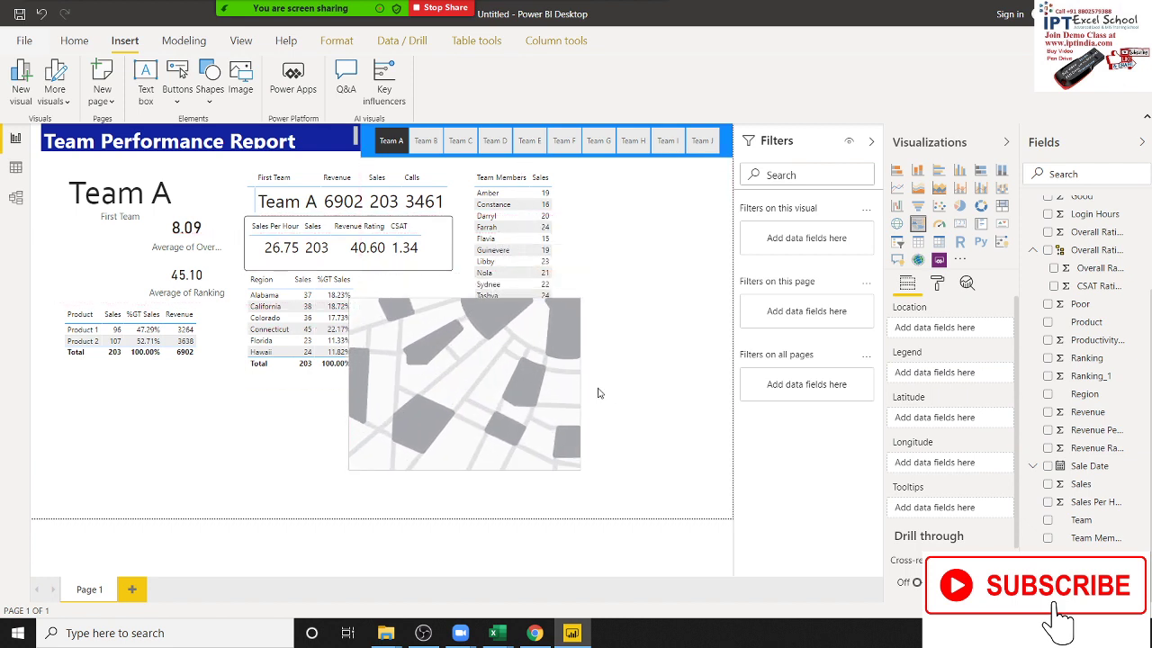
left_click_drag(597, 374, 606, 406)
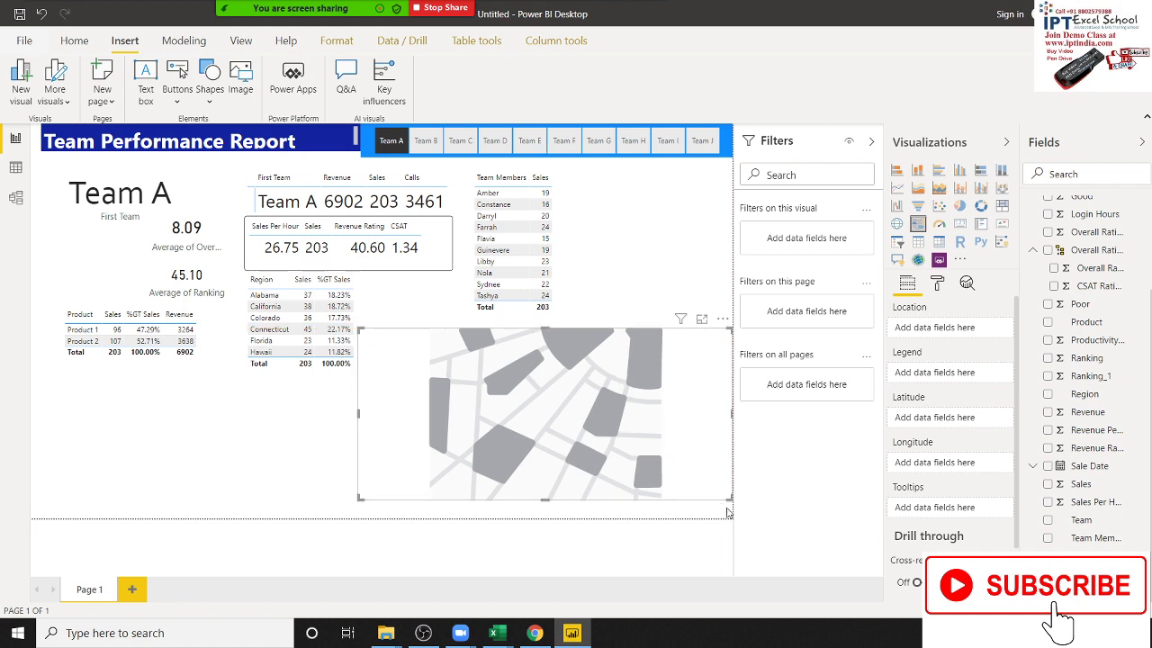
left_click_drag(725, 496, 643, 479)
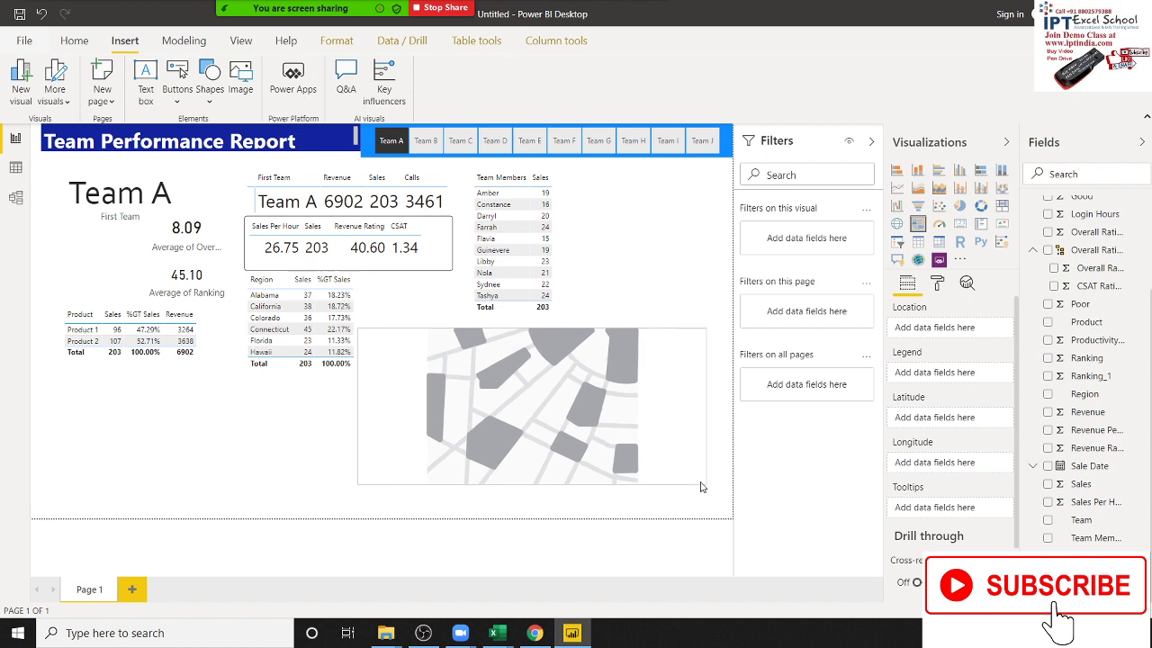
- Cross-filter the report to Connecticut from the Region table and nudge the map
left_click(261, 333)
left_click(413, 387)
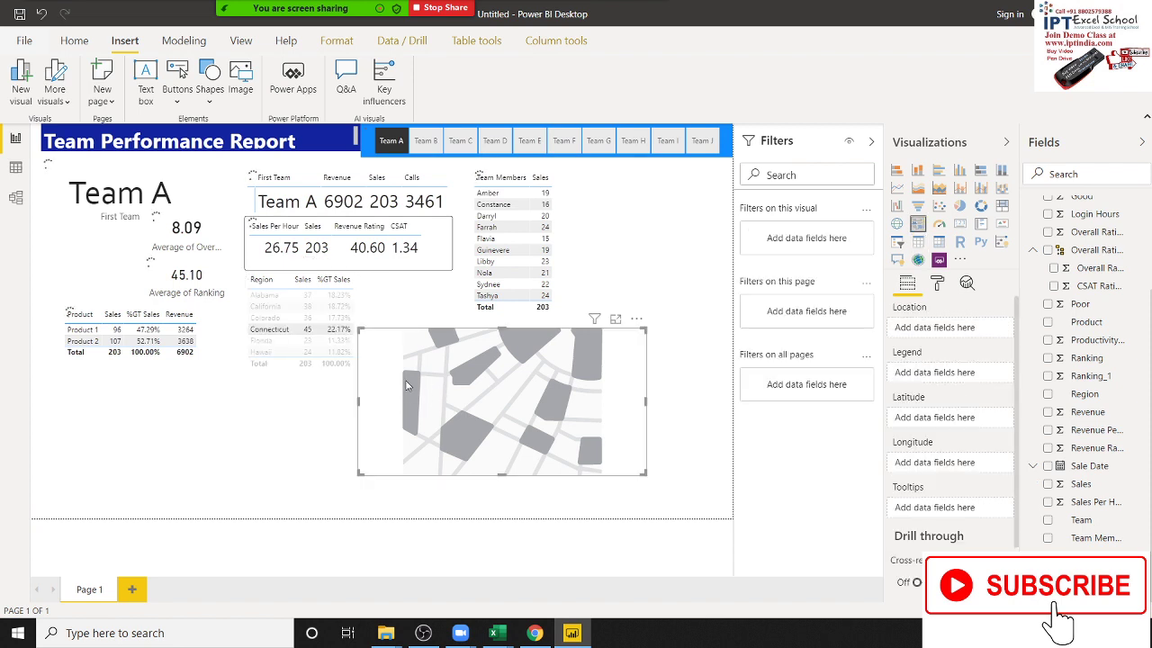
left_click_drag(407, 385, 406, 380)
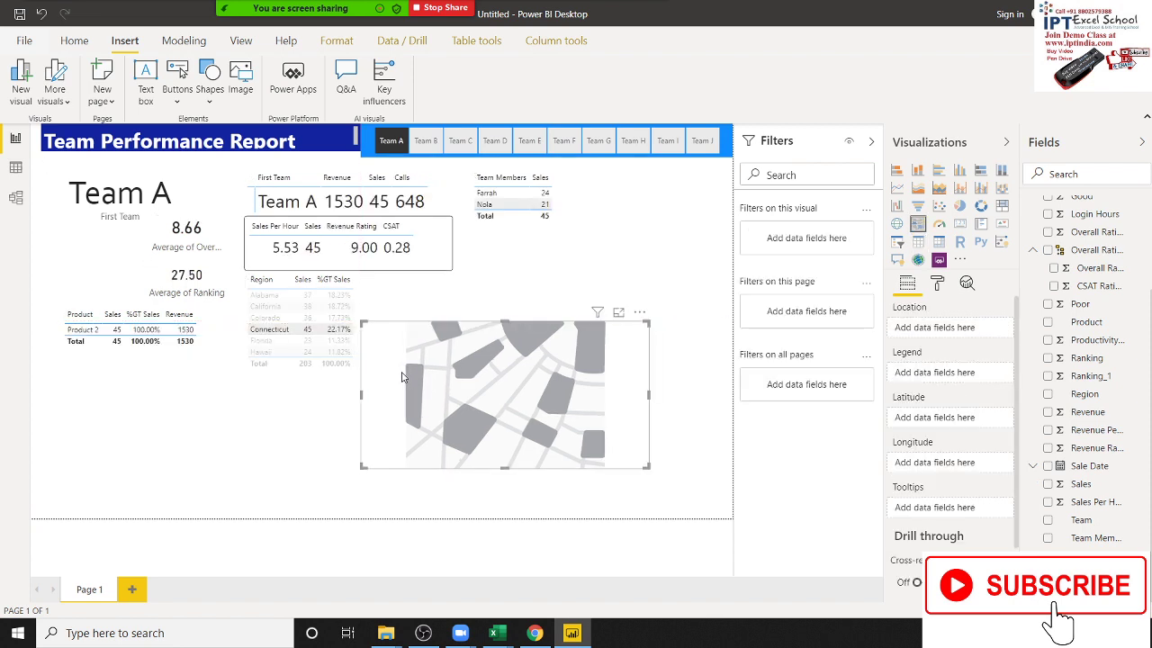
- Check the slicer and table filters, clear the Connecticut cross-filter, and move the map beside the region table
left_click(389, 147)
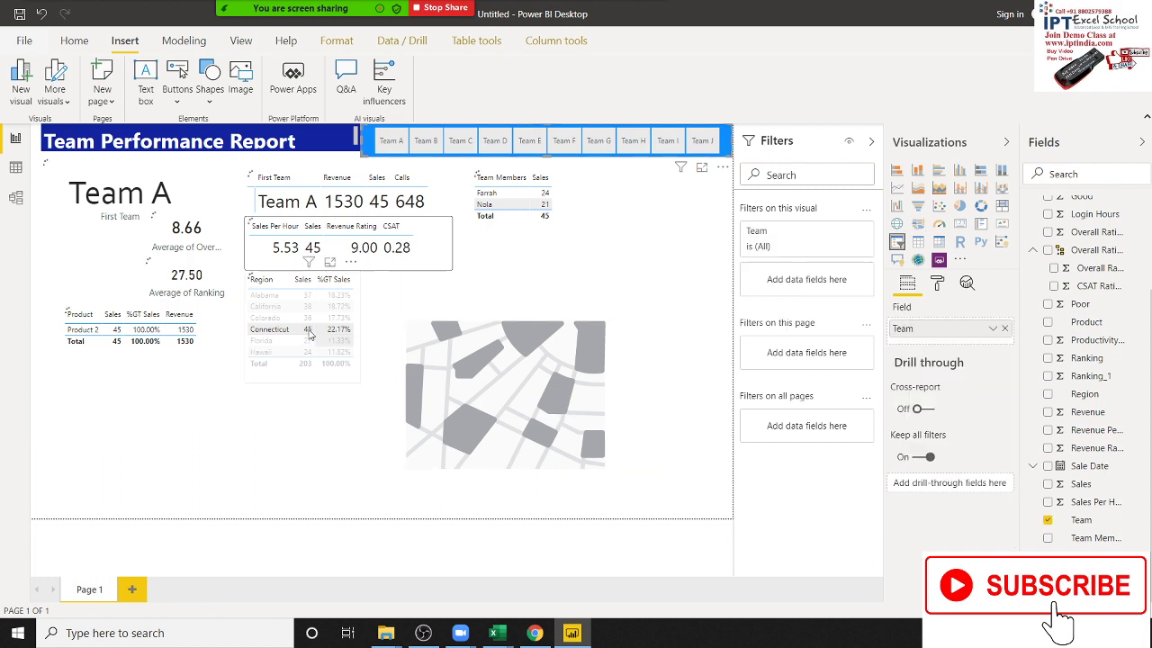
left_click(286, 435)
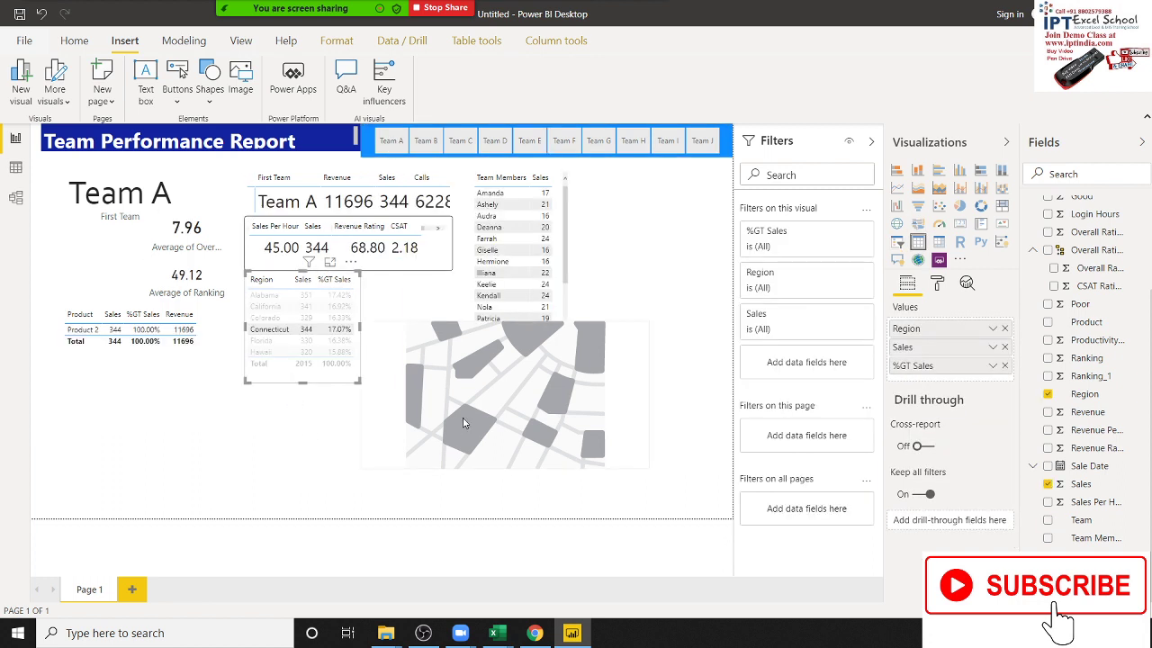
left_click_drag(463, 417, 439, 259)
left_click(396, 144)
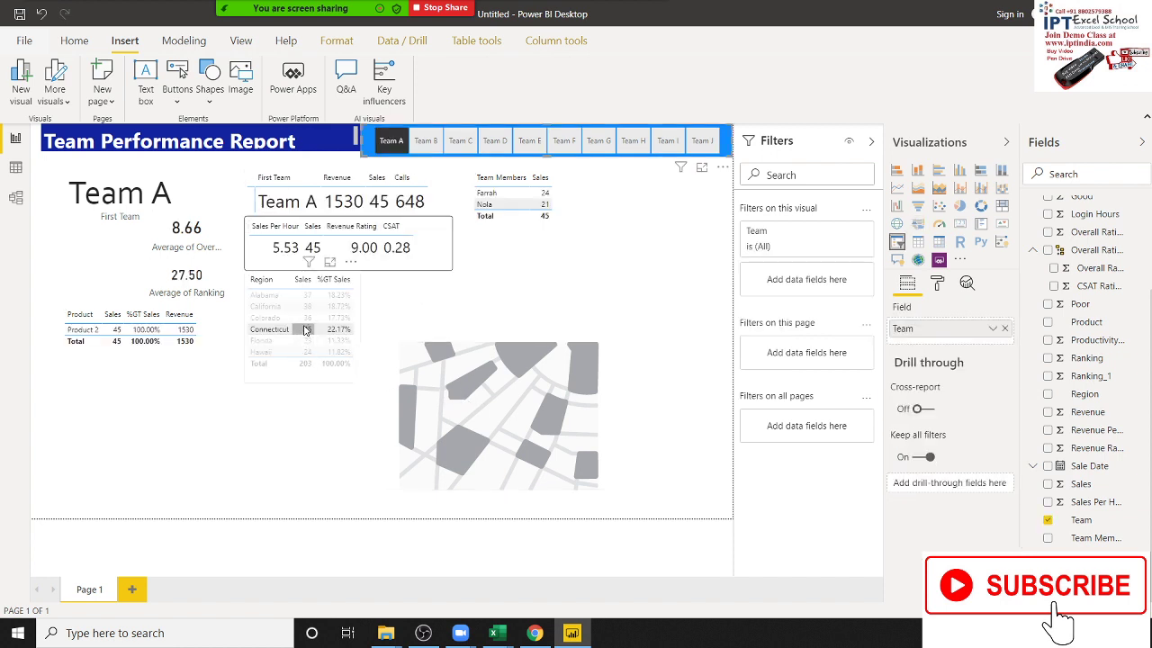
left_click(288, 284)
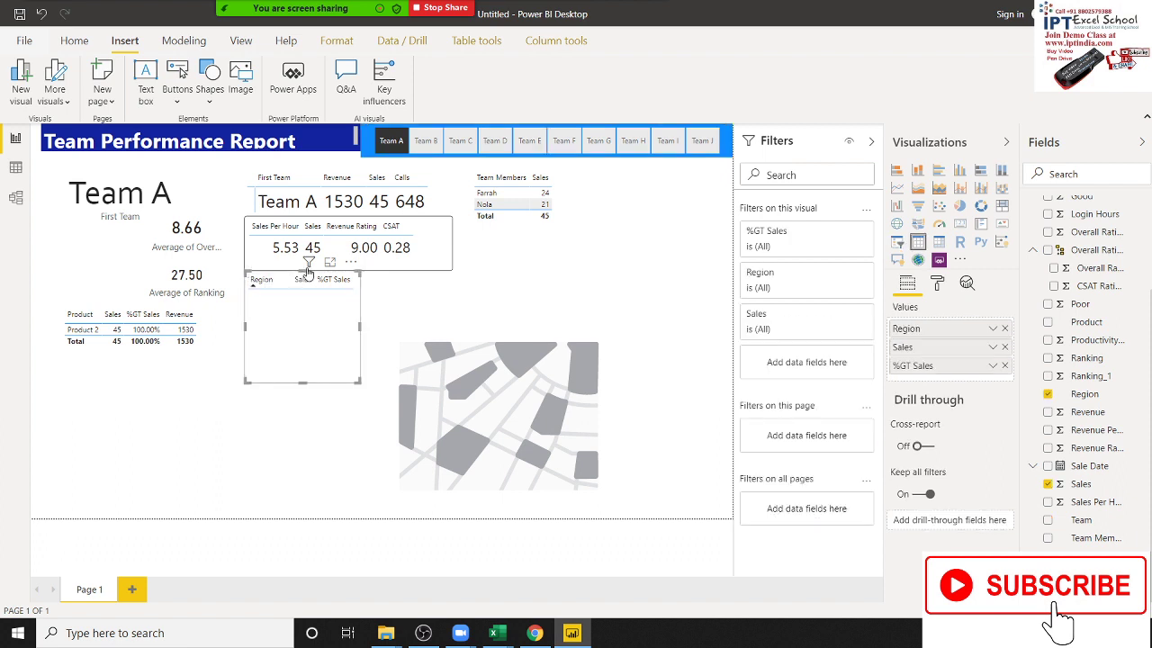
mouse_move(309, 267)
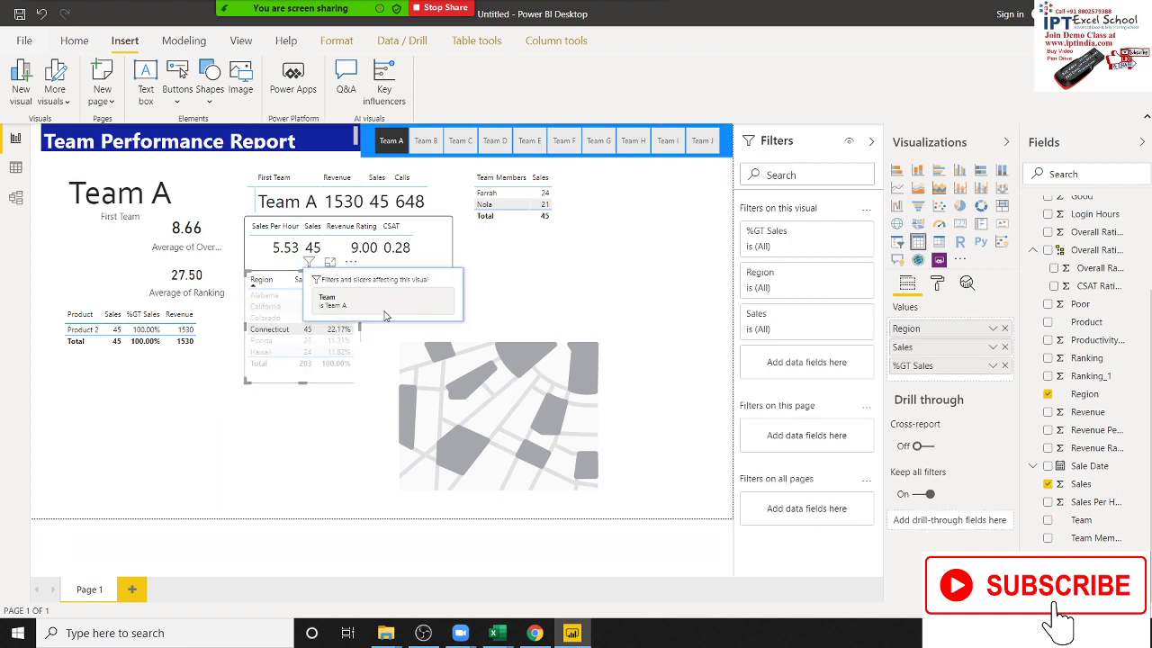
left_click(506, 292)
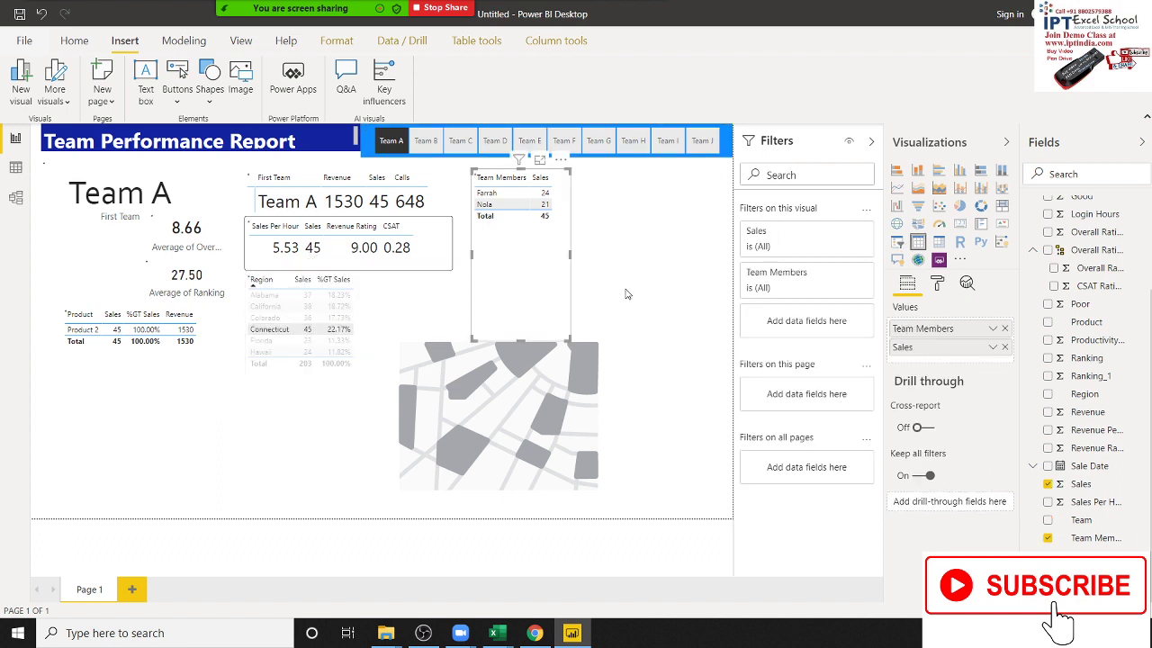
left_click(631, 289)
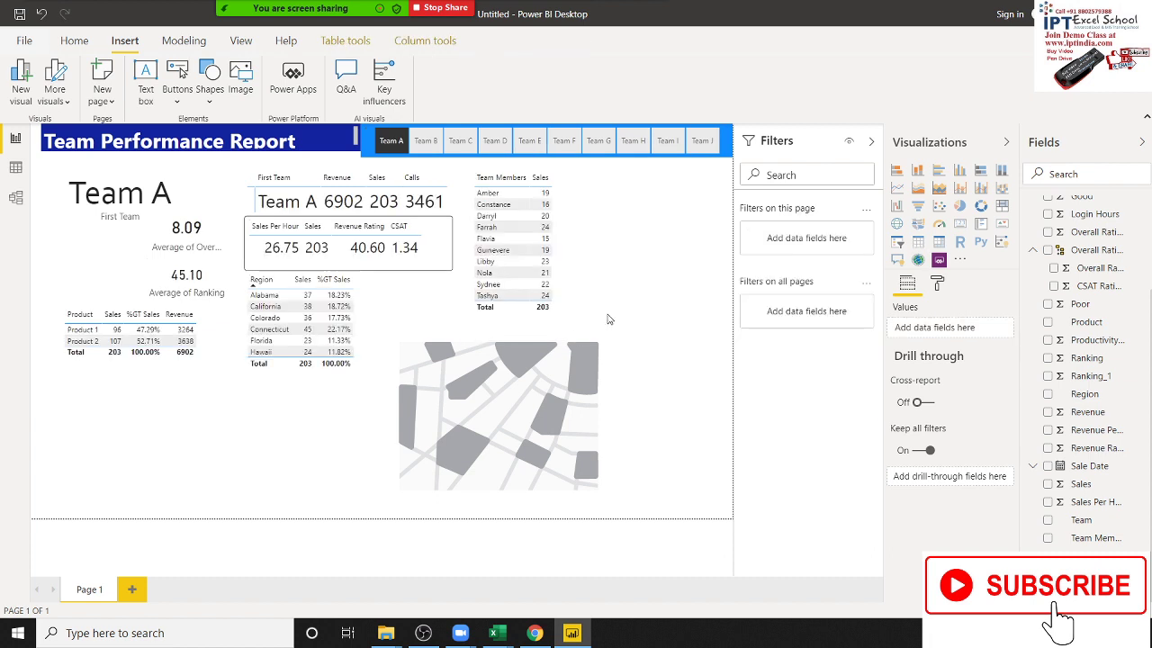
left_click_drag(464, 351, 480, 343)
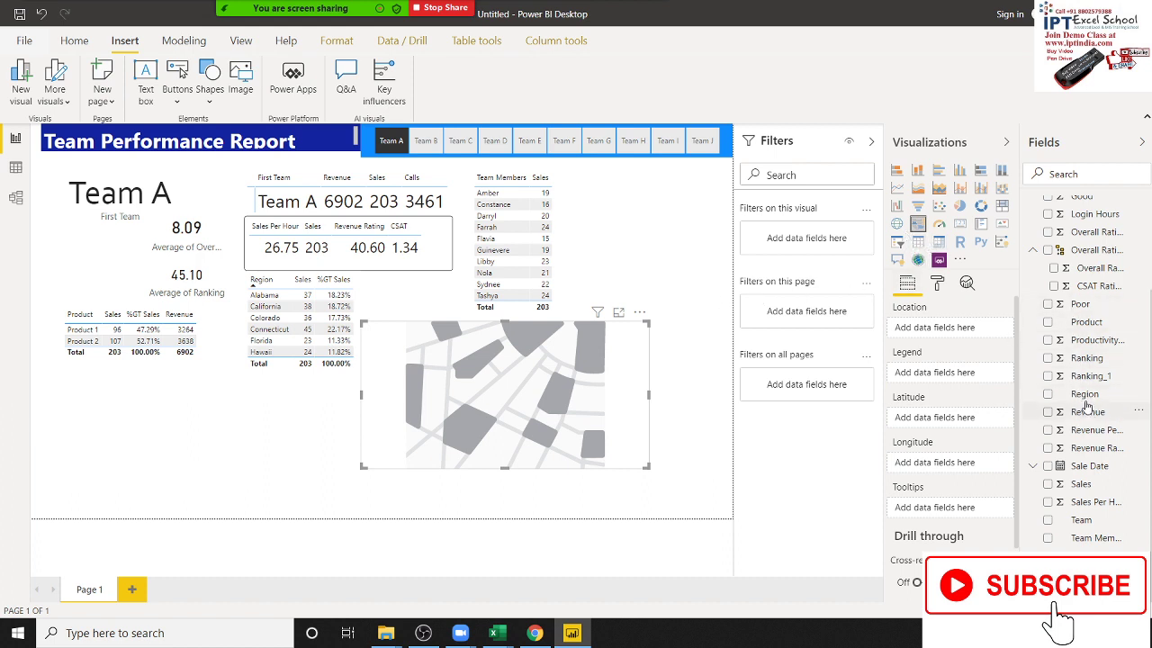
- Add Region to the map's legend and Sales as tooltip, then start a new quick measure on Sales
left_click_drag(1087, 405, 585, 390)
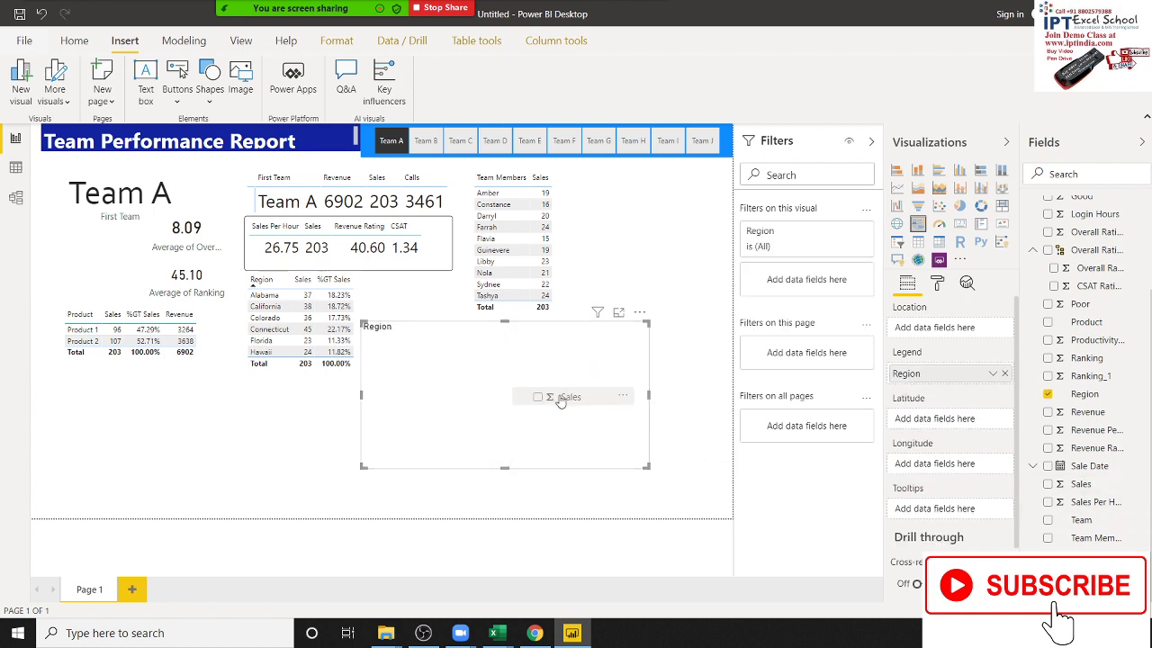
left_click_drag(603, 430, 645, 404)
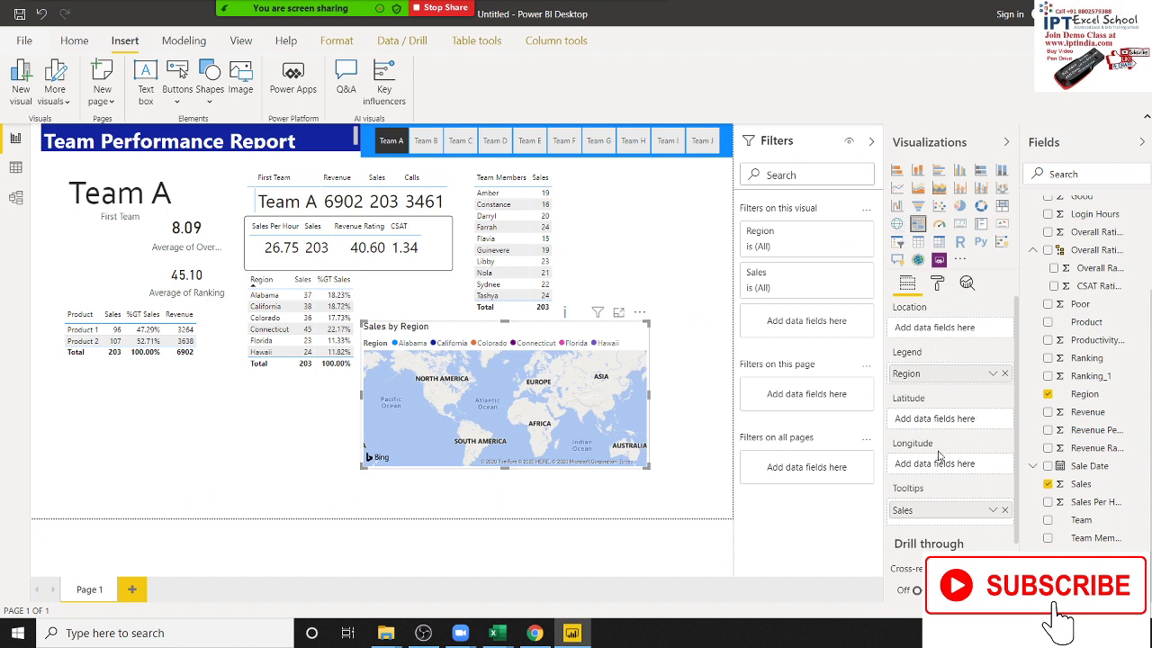
scroll(972, 495, "down", 2)
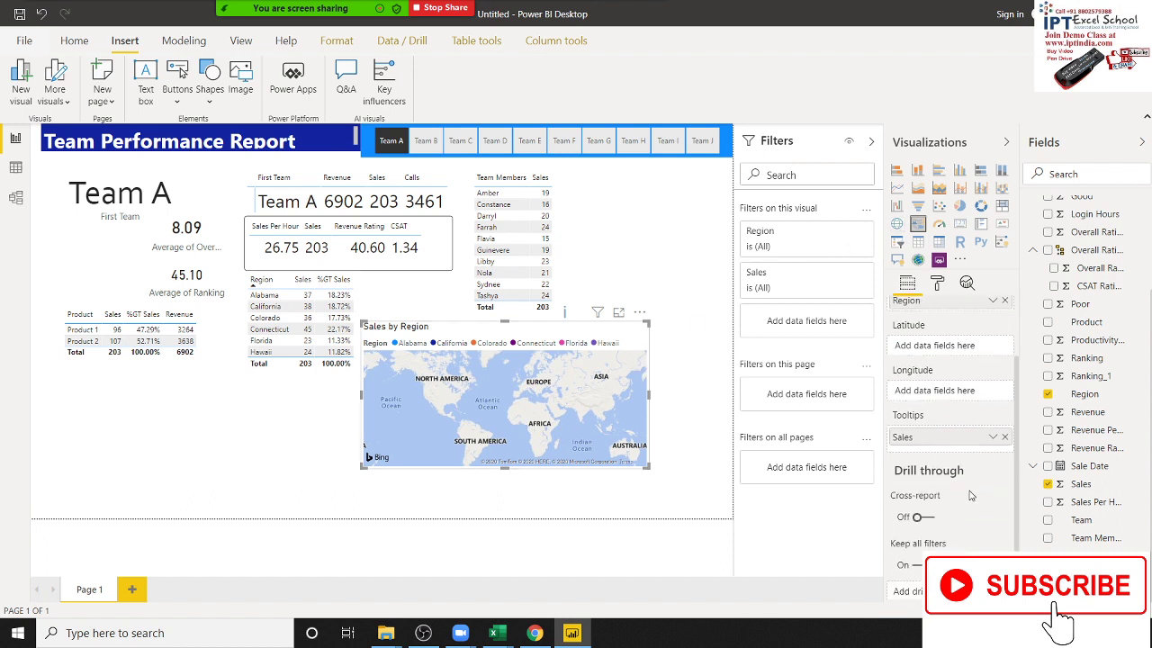
scroll(970, 495, "up", 2)
left_click(993, 512)
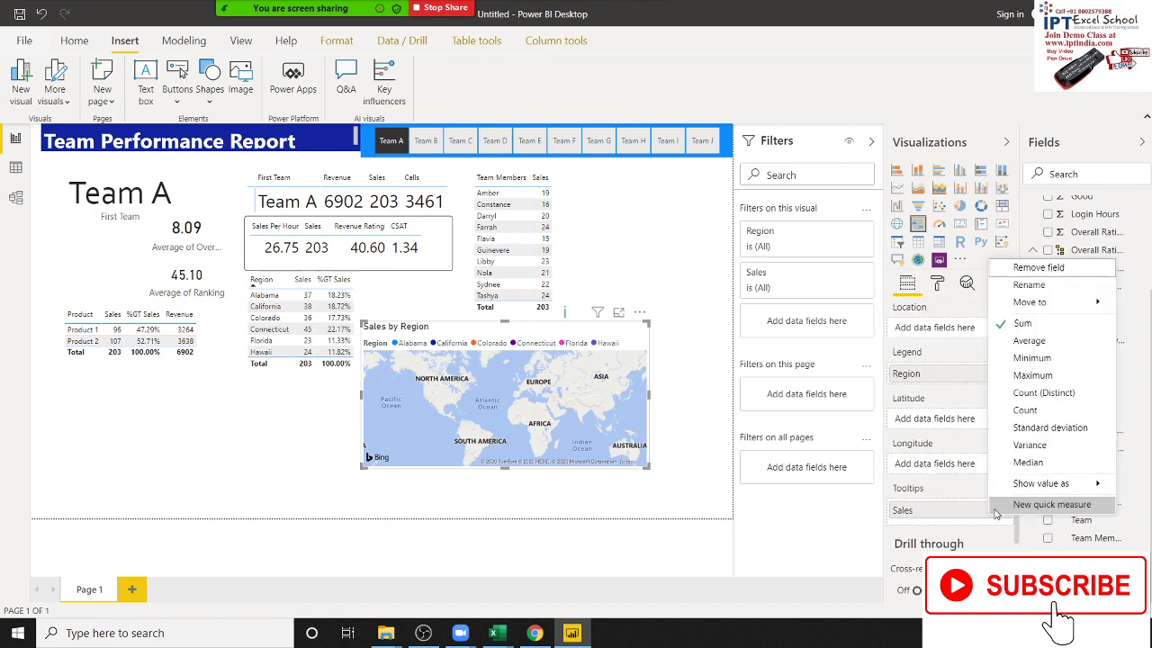
left_click(994, 510)
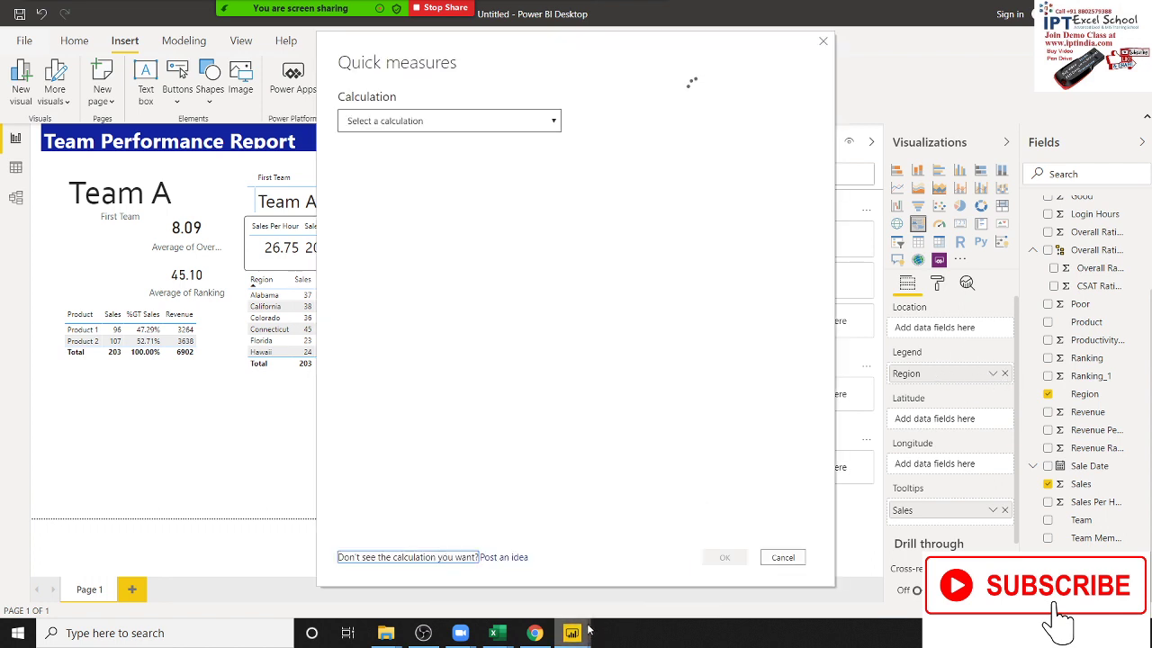
- Cancel the quick measure, move Region to Location with Sales as tooltip, and frame the shaded US states
left_click(822, 40)
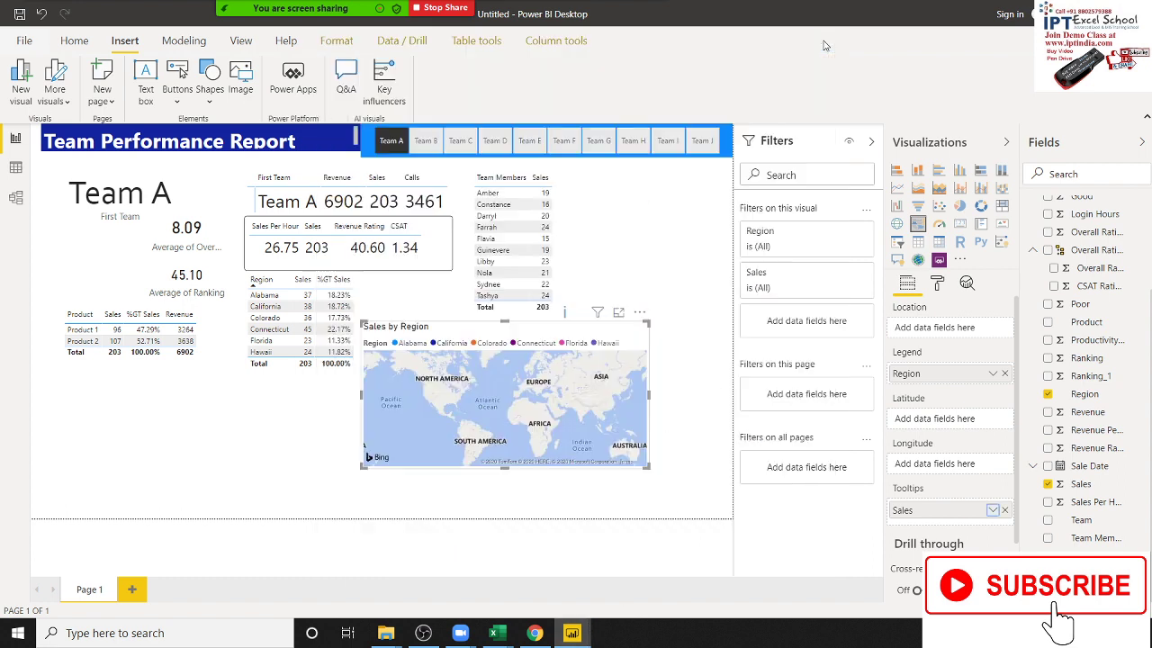
left_click_drag(931, 373, 933, 342)
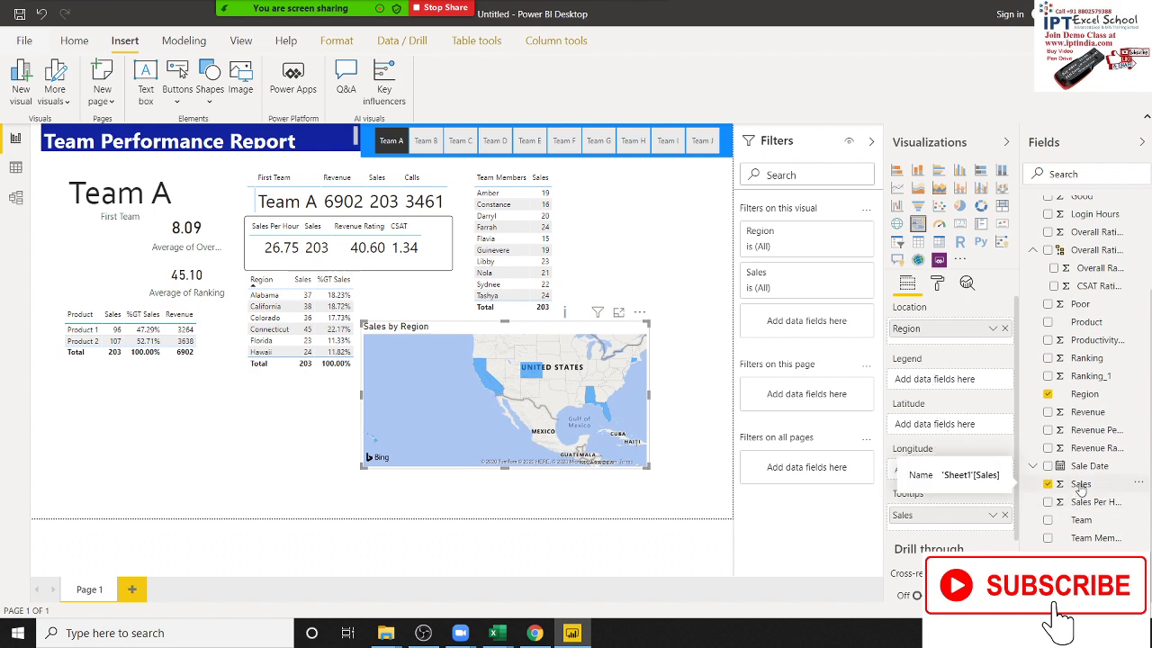
left_click_drag(1081, 486, 958, 500)
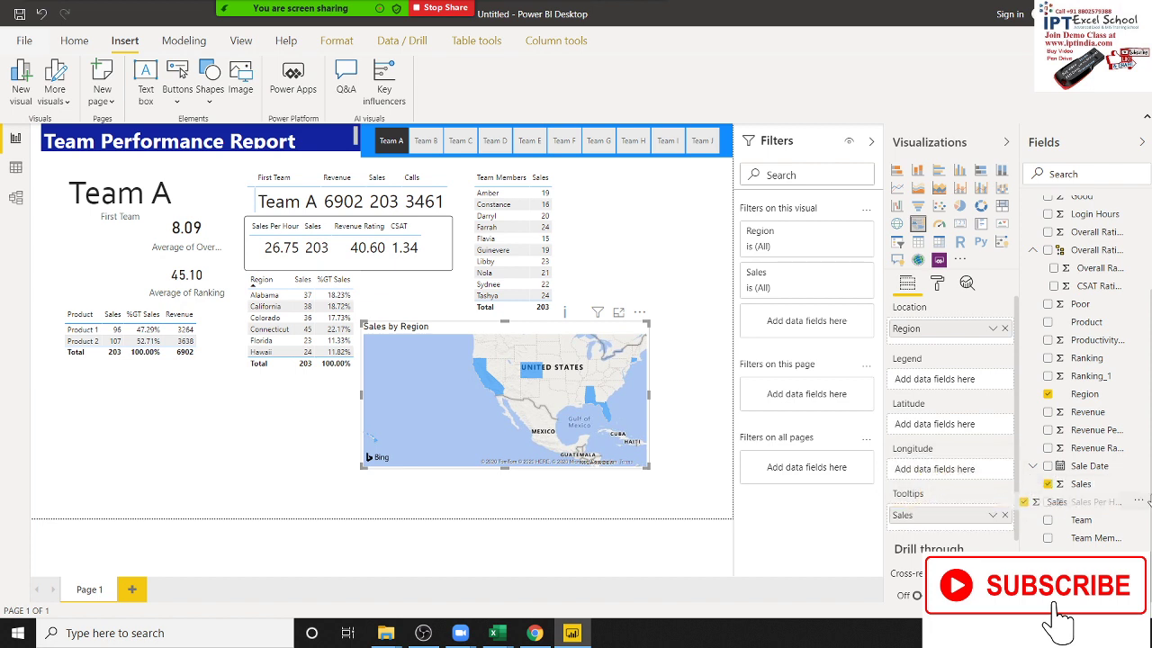
scroll(951, 490, "down", 2)
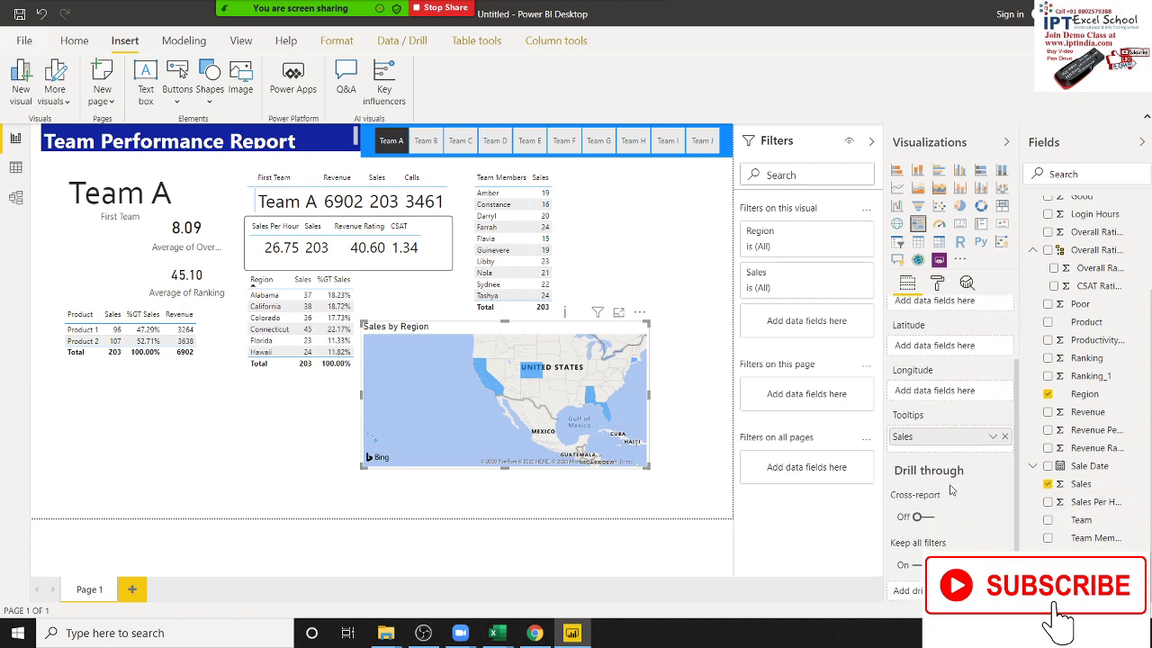
scroll(952, 492, "up", 2)
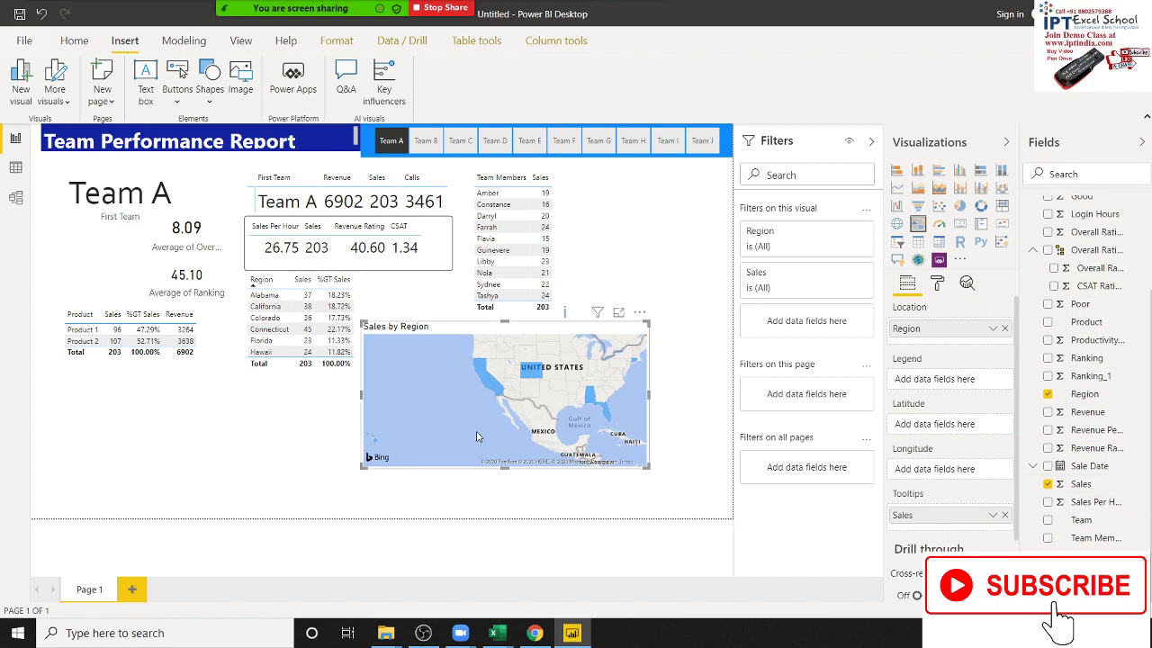
scroll(531, 406, "up", 2)
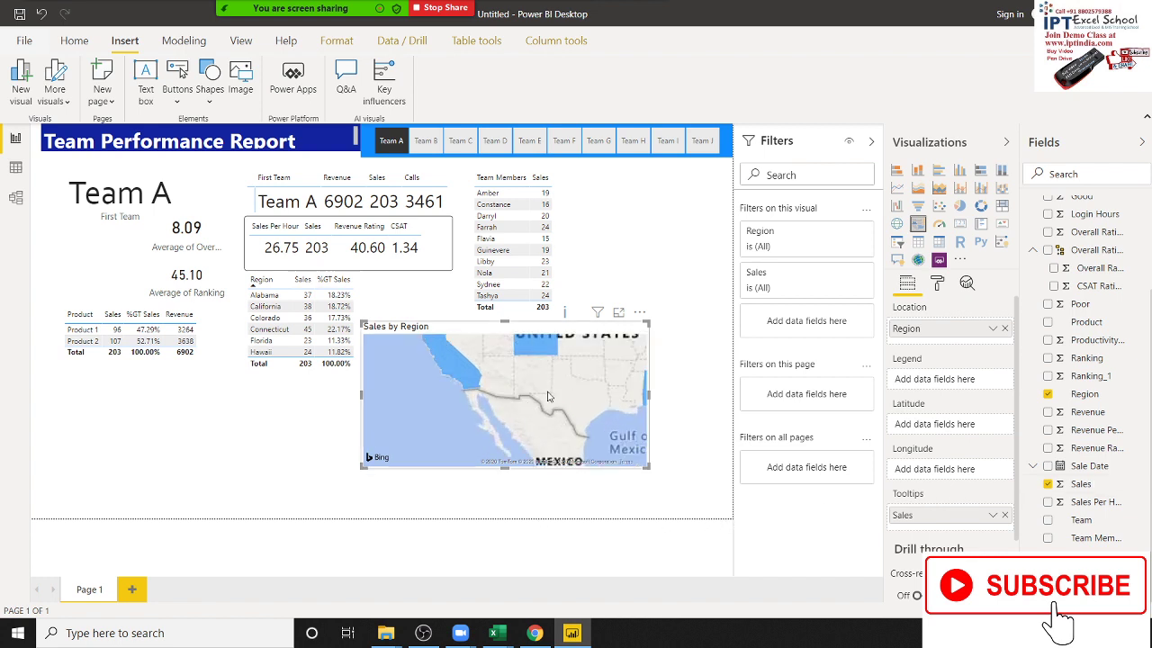
scroll(545, 405, "up", 2)
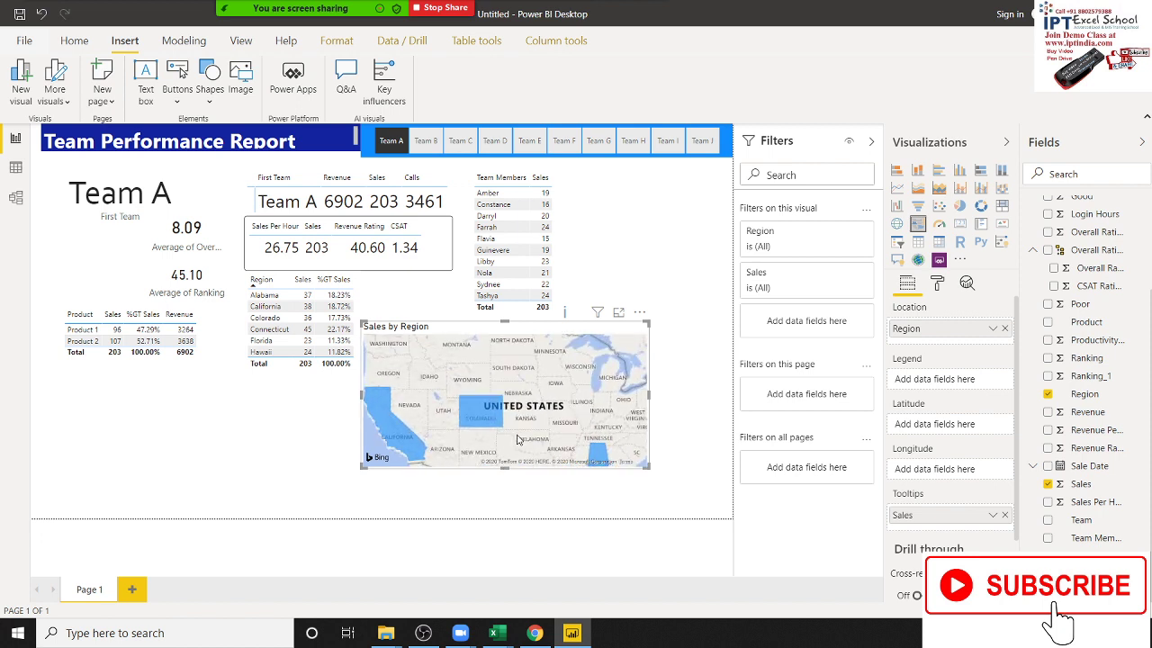
left_click_drag(518, 433, 522, 431)
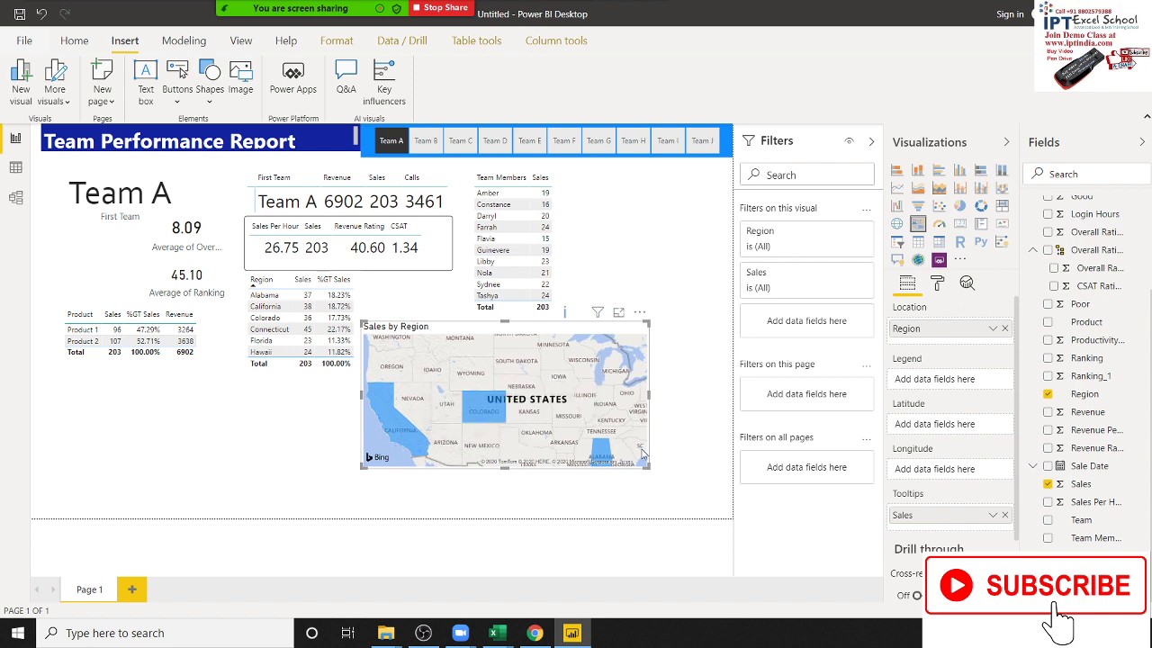
left_click(577, 551)
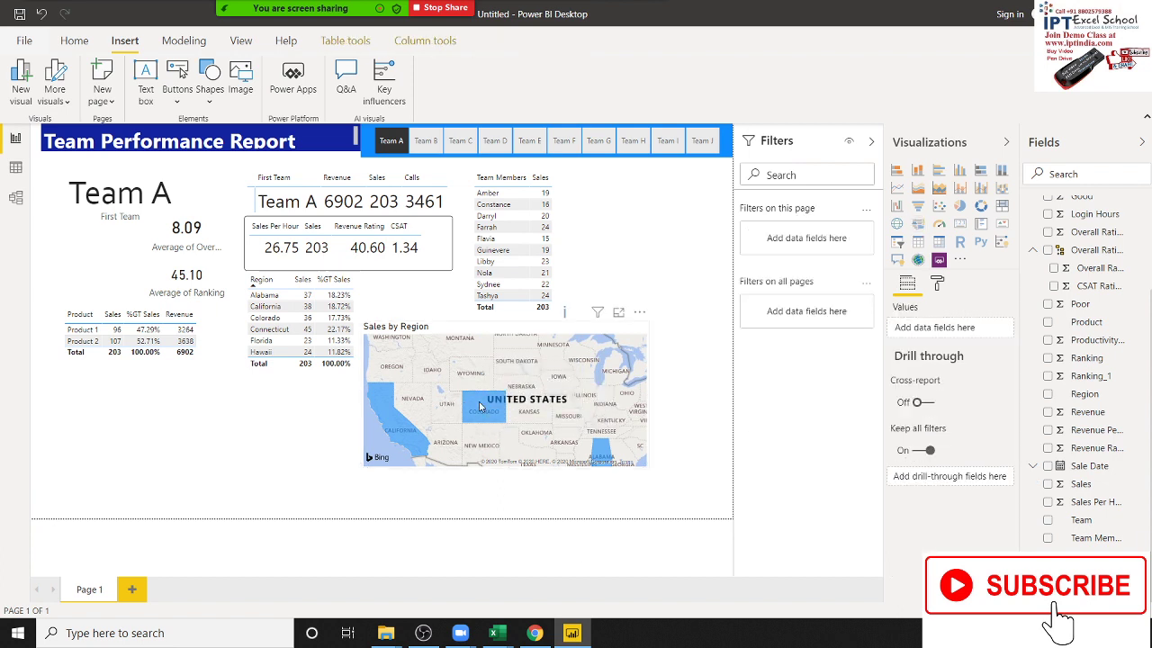
mouse_move(480, 407)
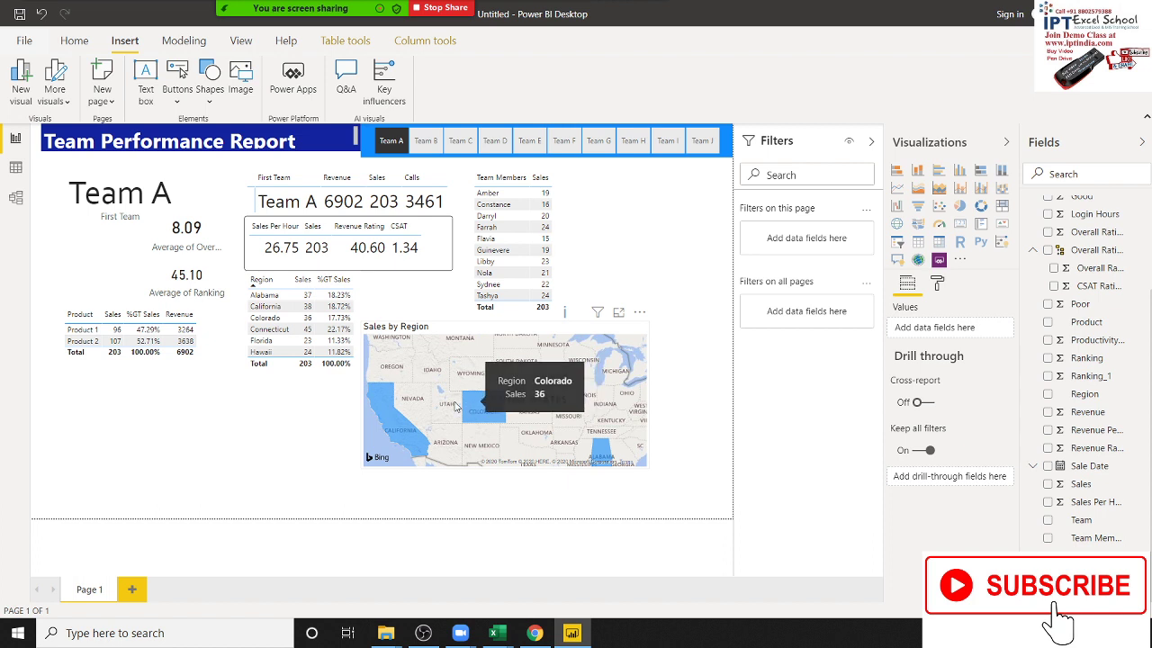
left_click(643, 387)
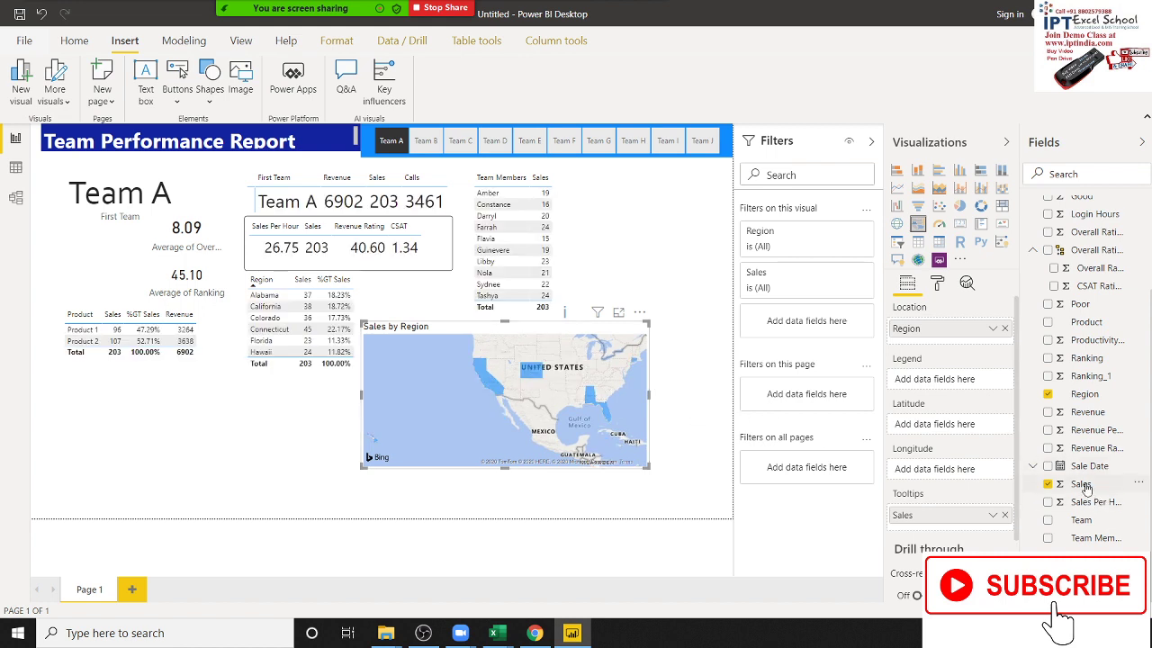
left_click_drag(1084, 489, 959, 388)
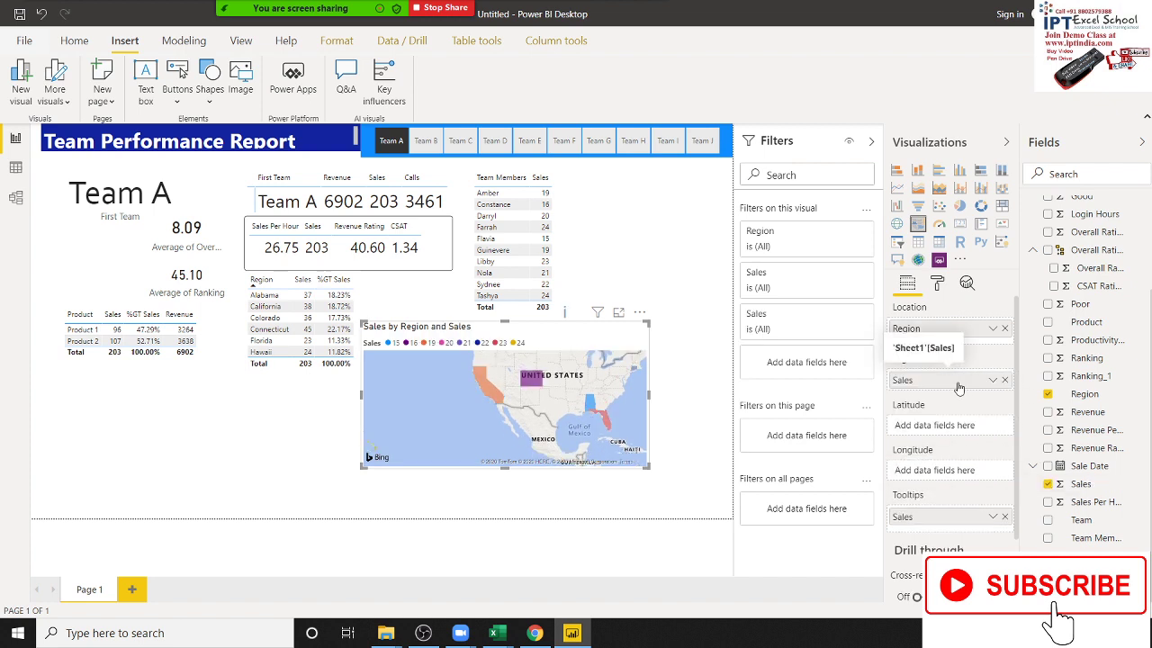
left_click_drag(959, 388, 1078, 497)
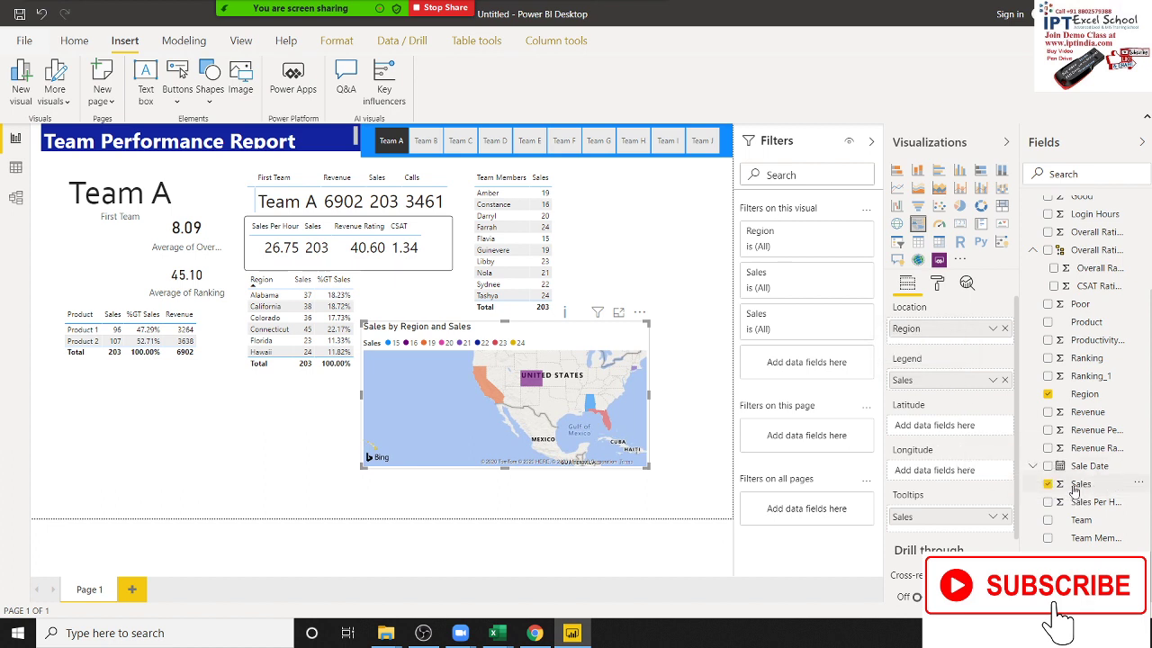
left_click(1006, 380)
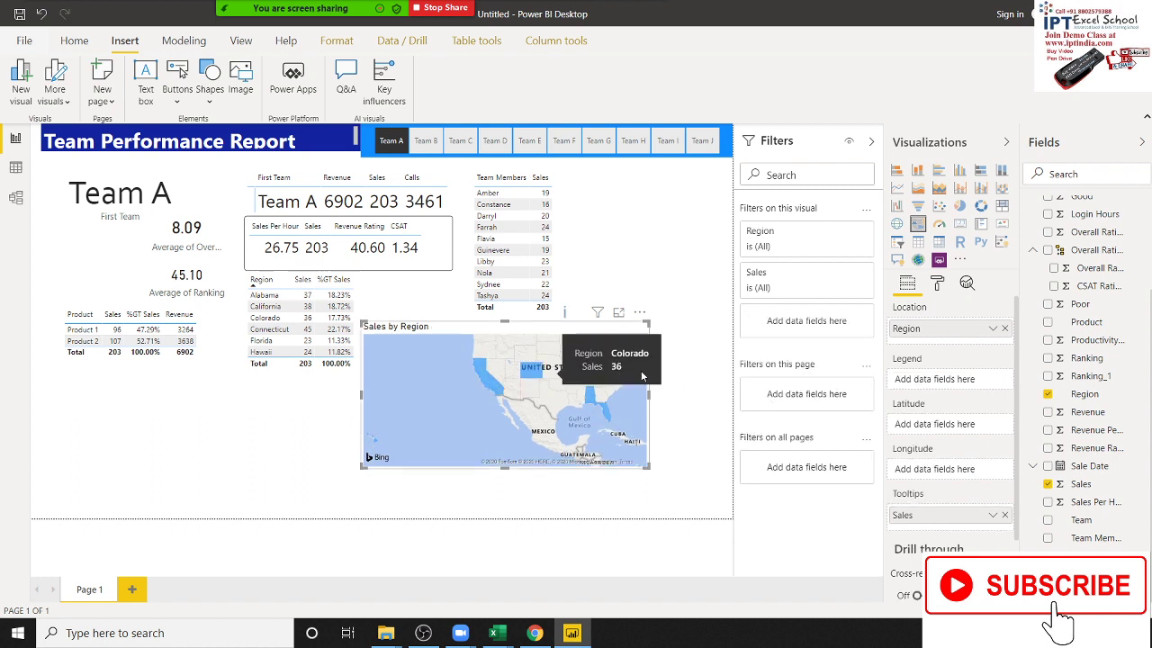
scroll(967, 475, "down", 2)
scroll(968, 475, "down", 1)
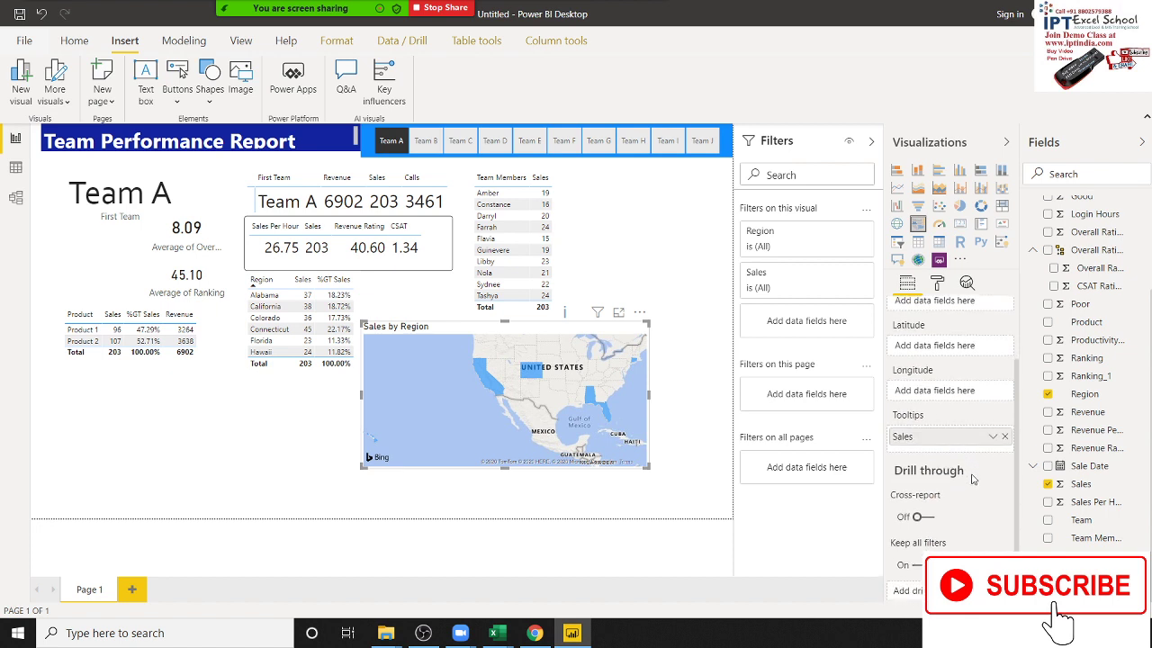
scroll(948, 345, "up", 2)
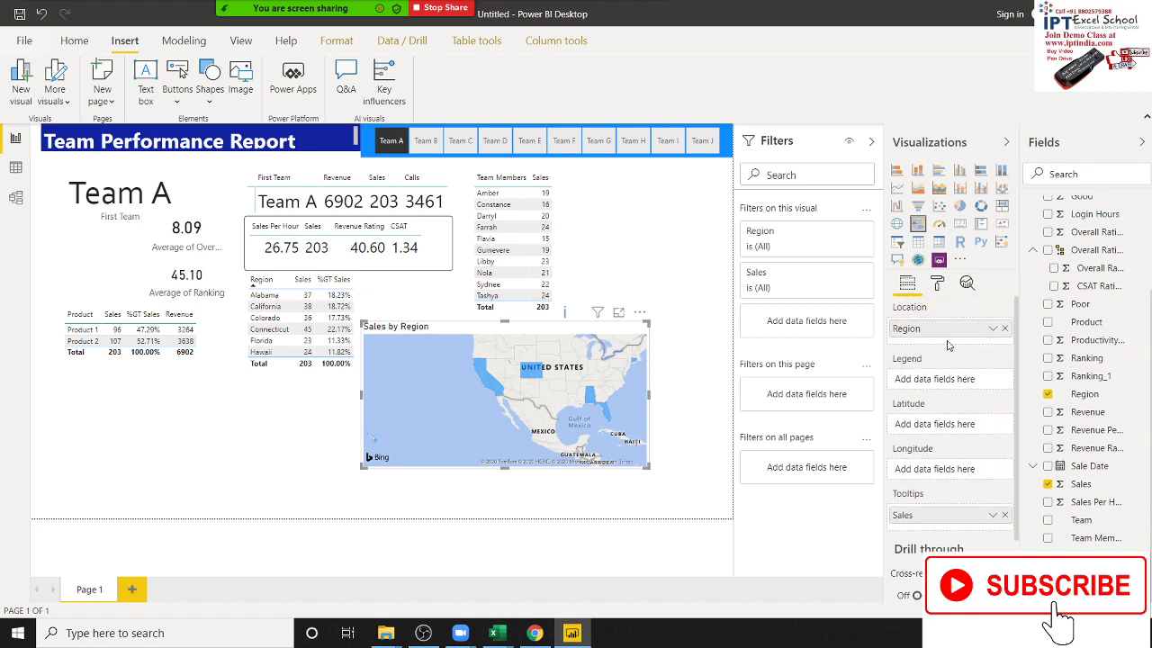
left_click(938, 285)
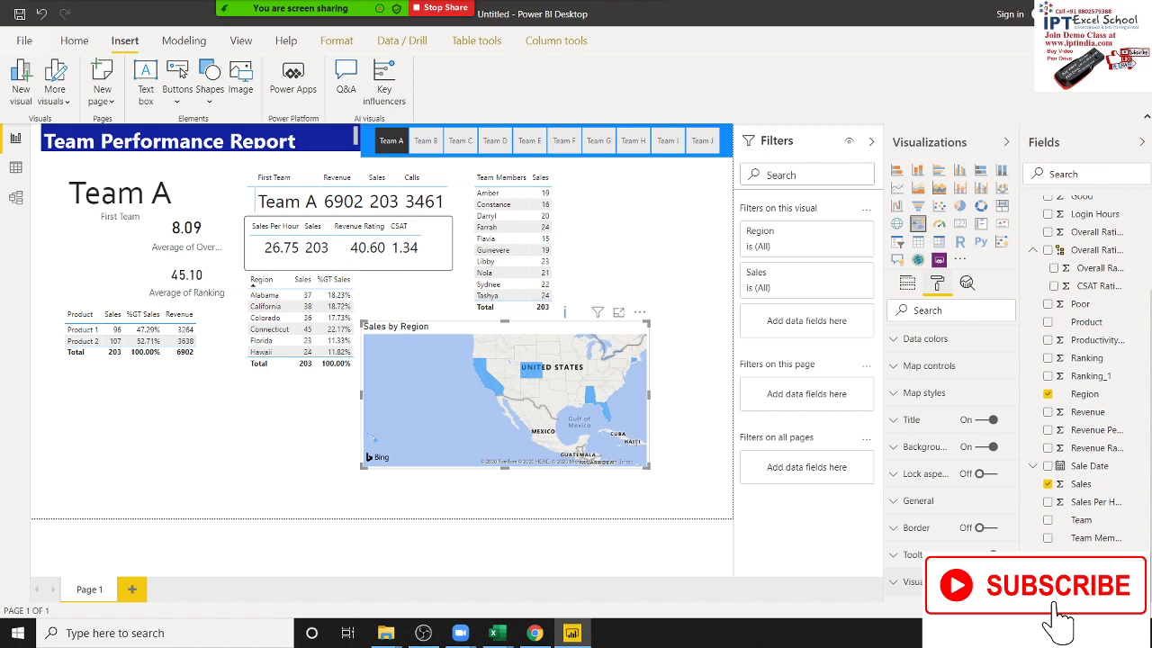
left_click(913, 582)
scroll(953, 514, "down", 5)
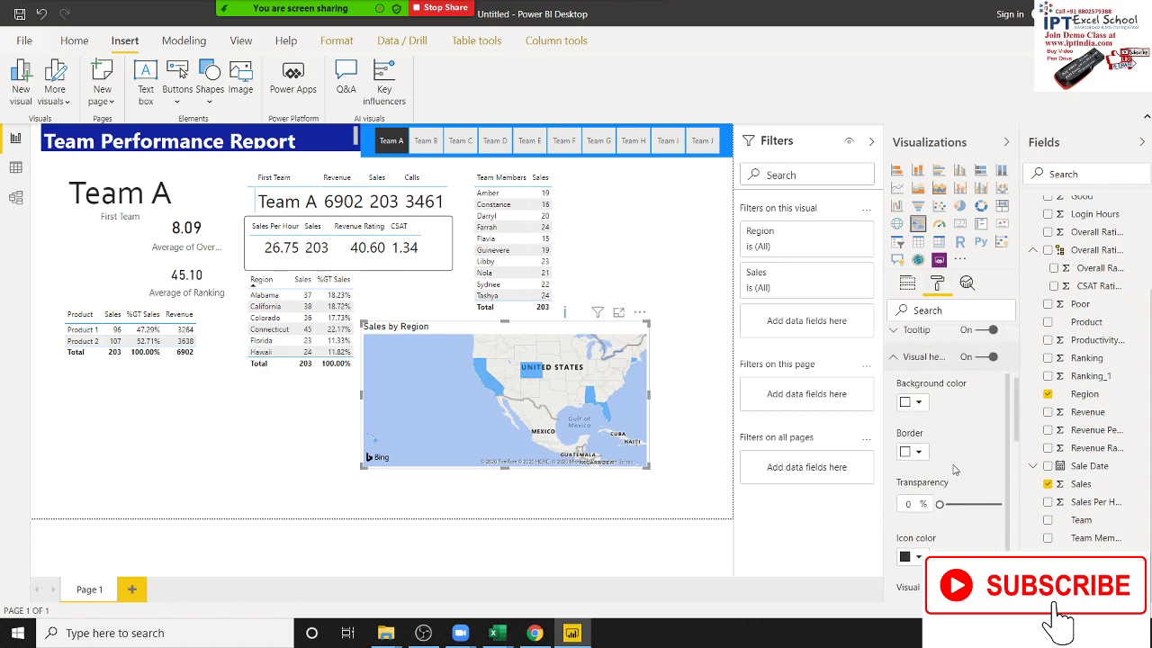
scroll(956, 470, "up", 3)
left_click(927, 407)
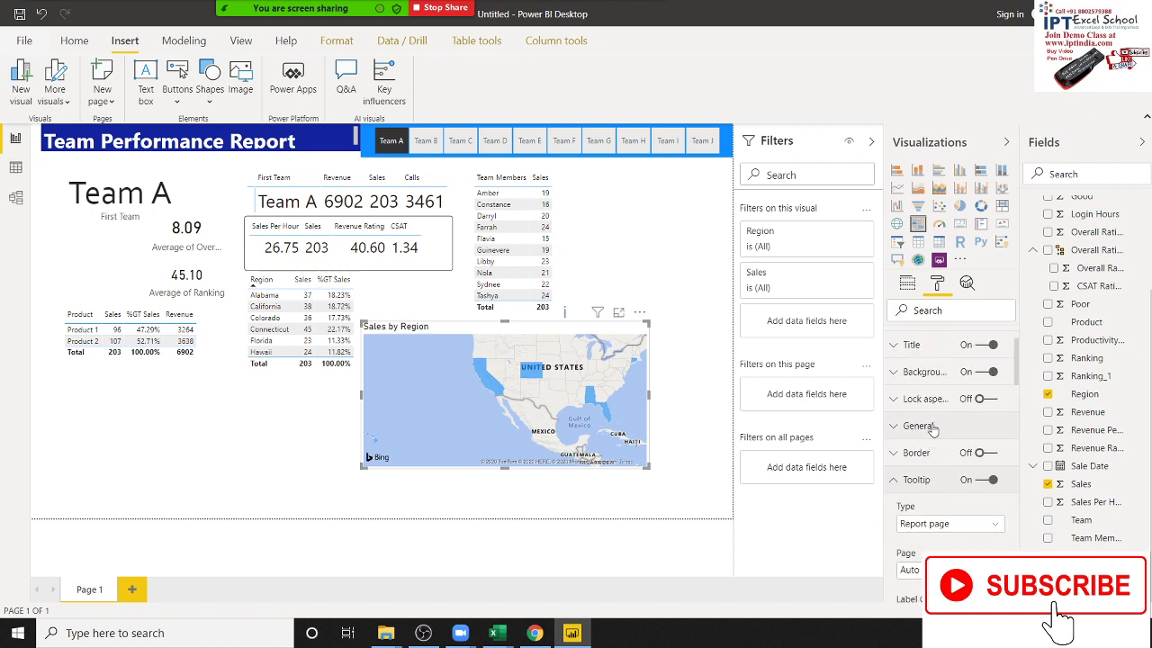
left_click(691, 525)
left_click(936, 286)
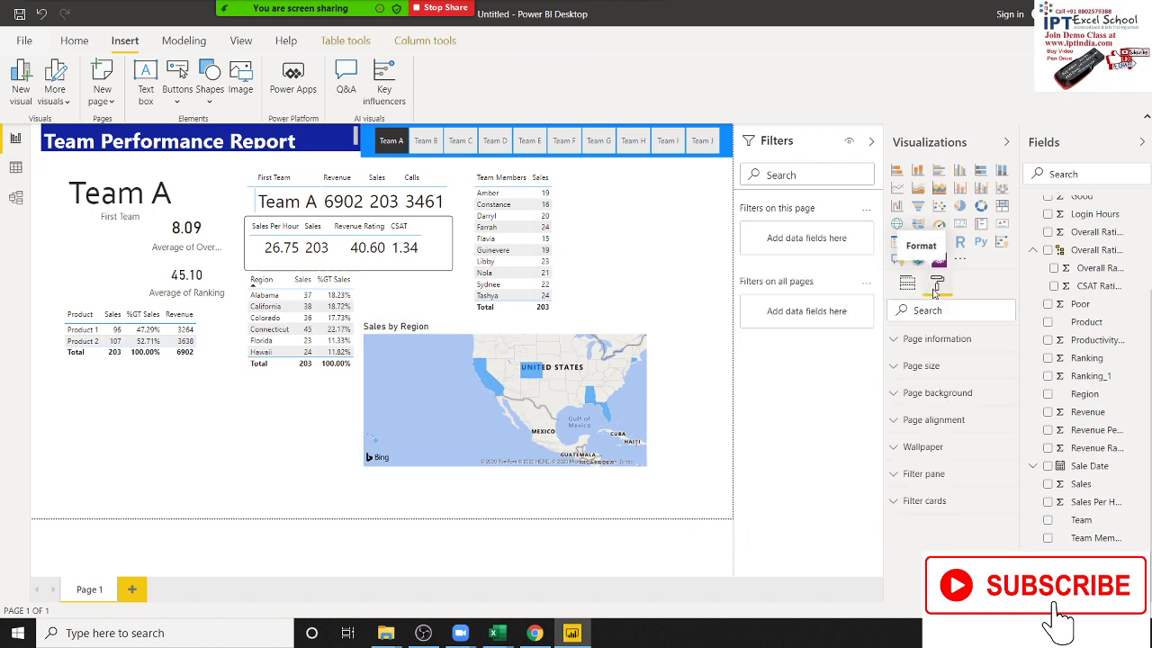
left_click(905, 293)
left_click(648, 405)
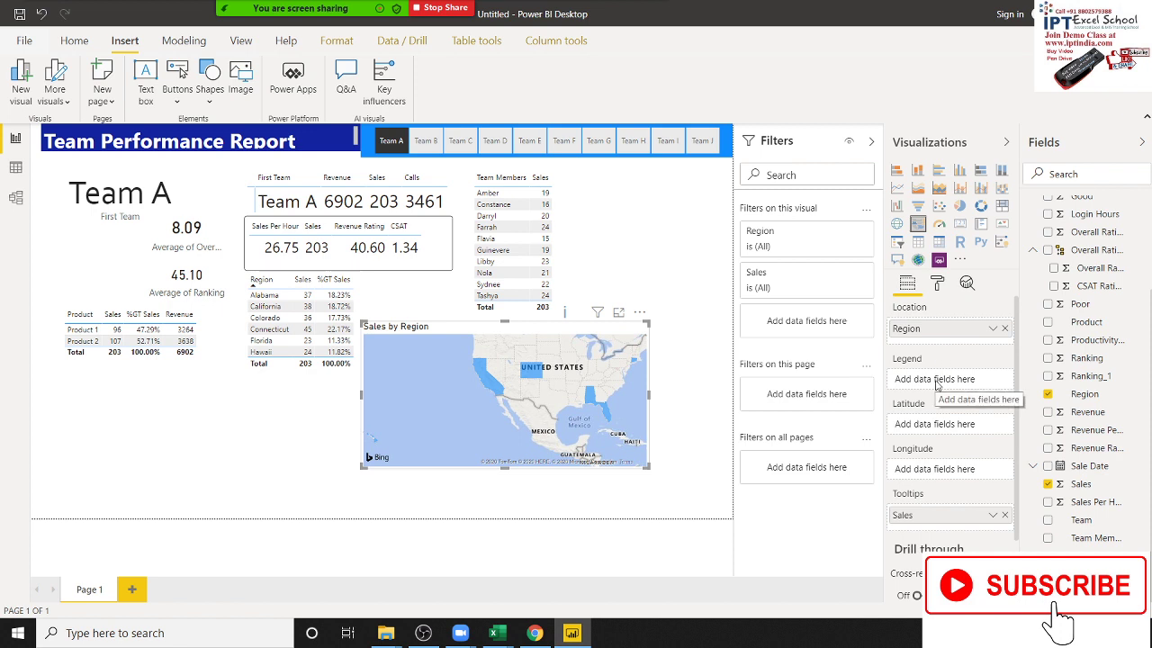
scroll(956, 450, "down", 3)
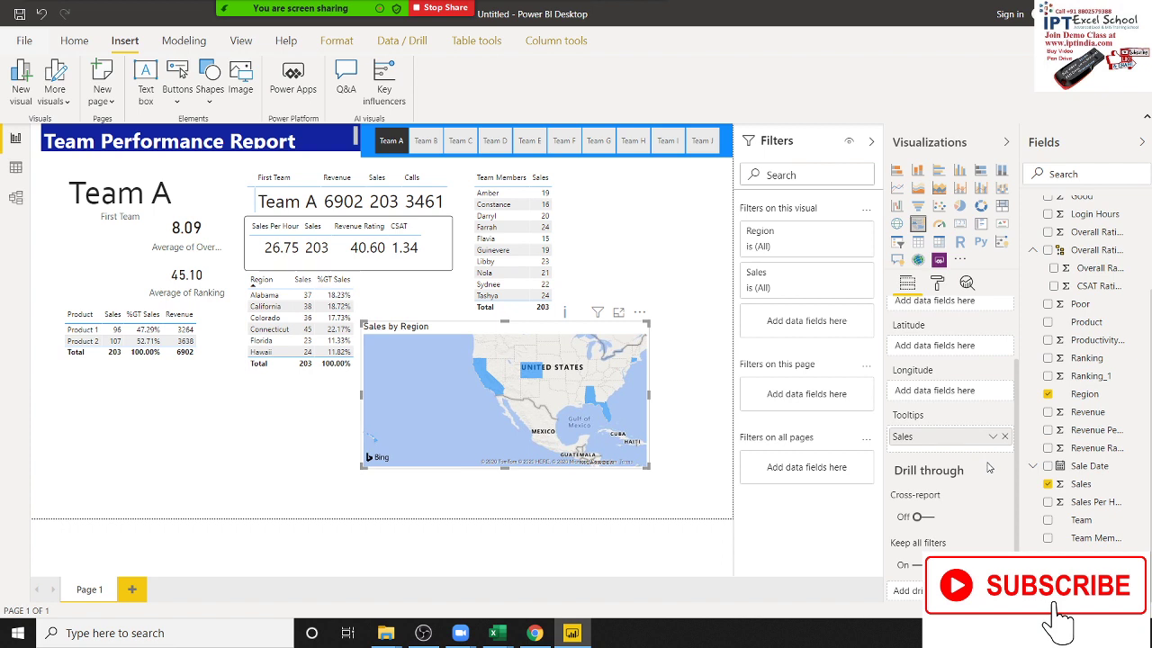
- Turn on Cross-report drill-through for the map and keep a single Sales tooltip
left_click(932, 520)
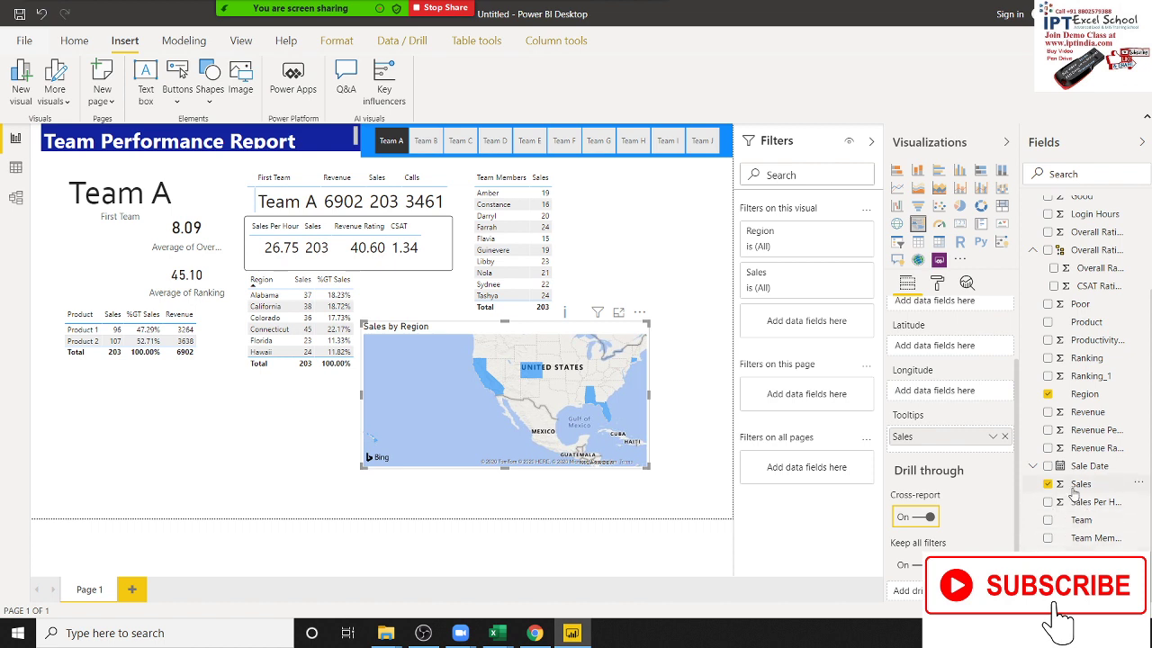
left_click_drag(1074, 491, 940, 458)
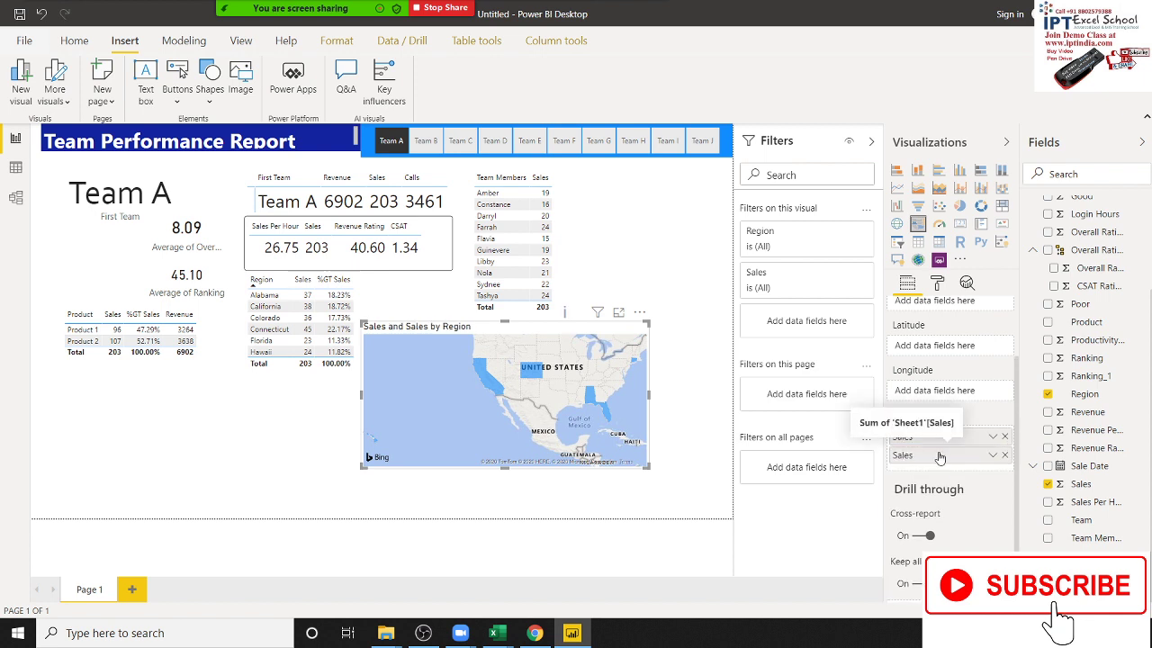
left_click(1005, 457)
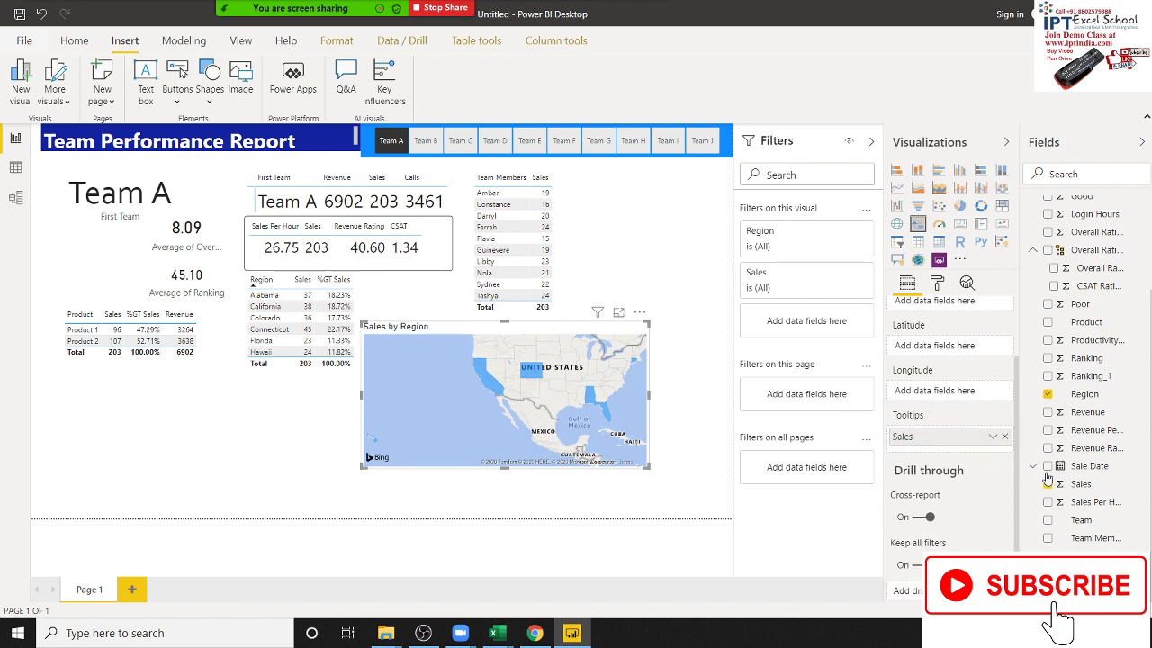
scroll(979, 419, "up", 2)
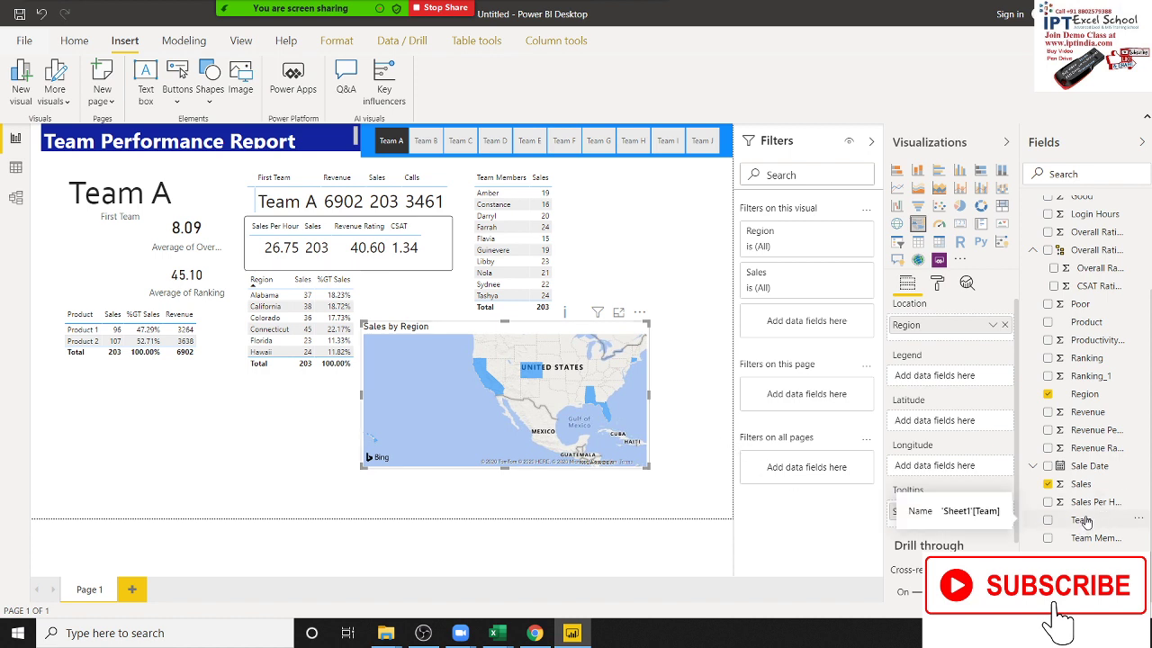
- Convert the filled map to a bubble map using Region as location, centred on the US
left_click(898, 232)
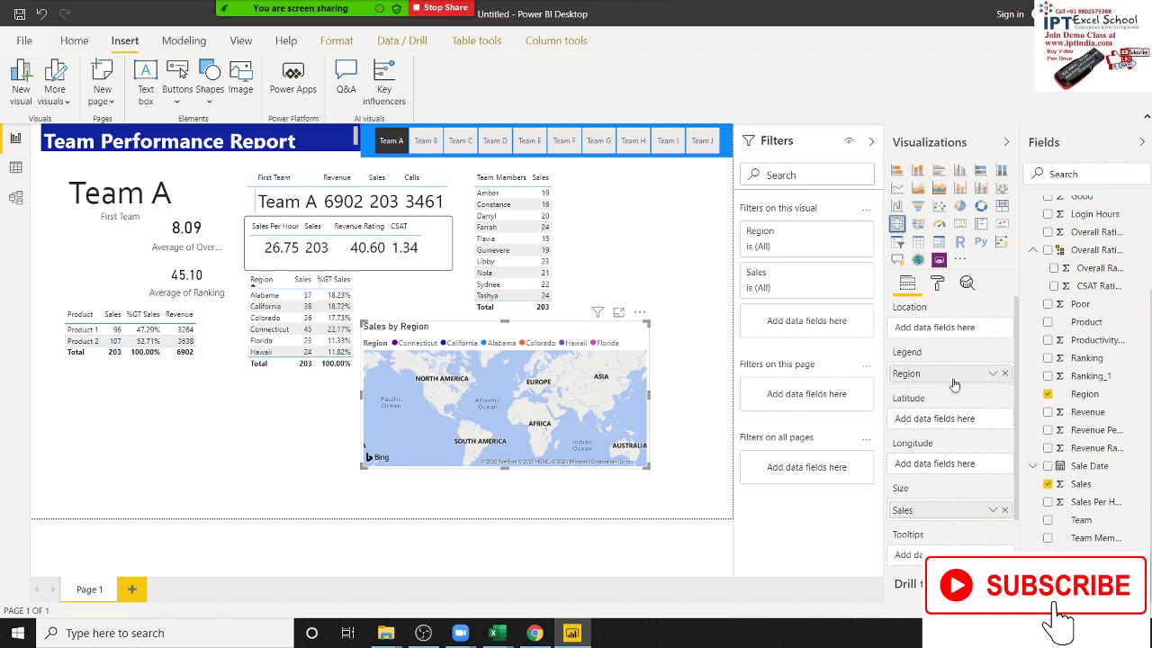
left_click_drag(954, 373, 948, 338)
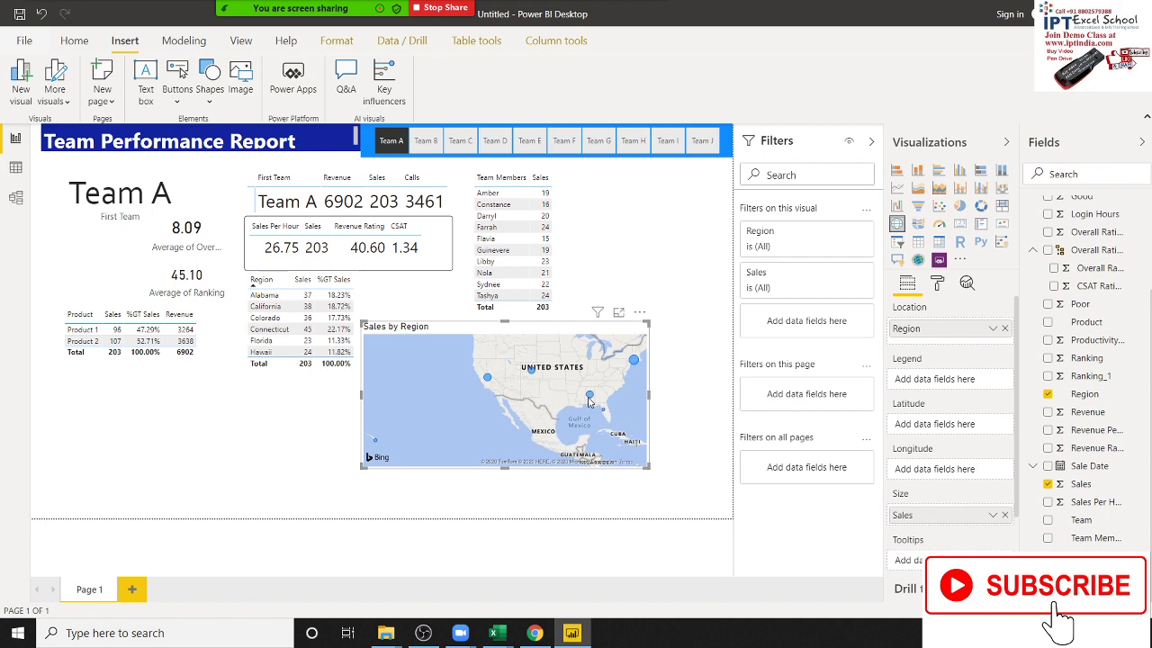
scroll(589, 403, "up", 2)
left_click_drag(549, 383, 544, 416)
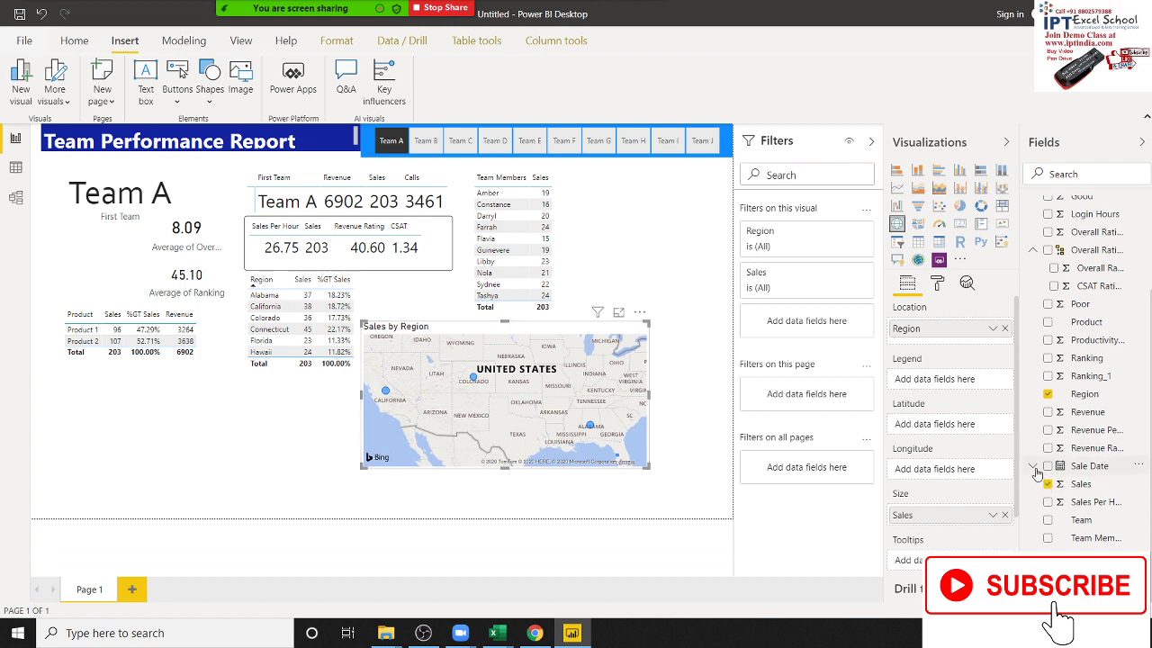
scroll(1011, 483, "down", 3)
scroll(994, 474, "down", 1)
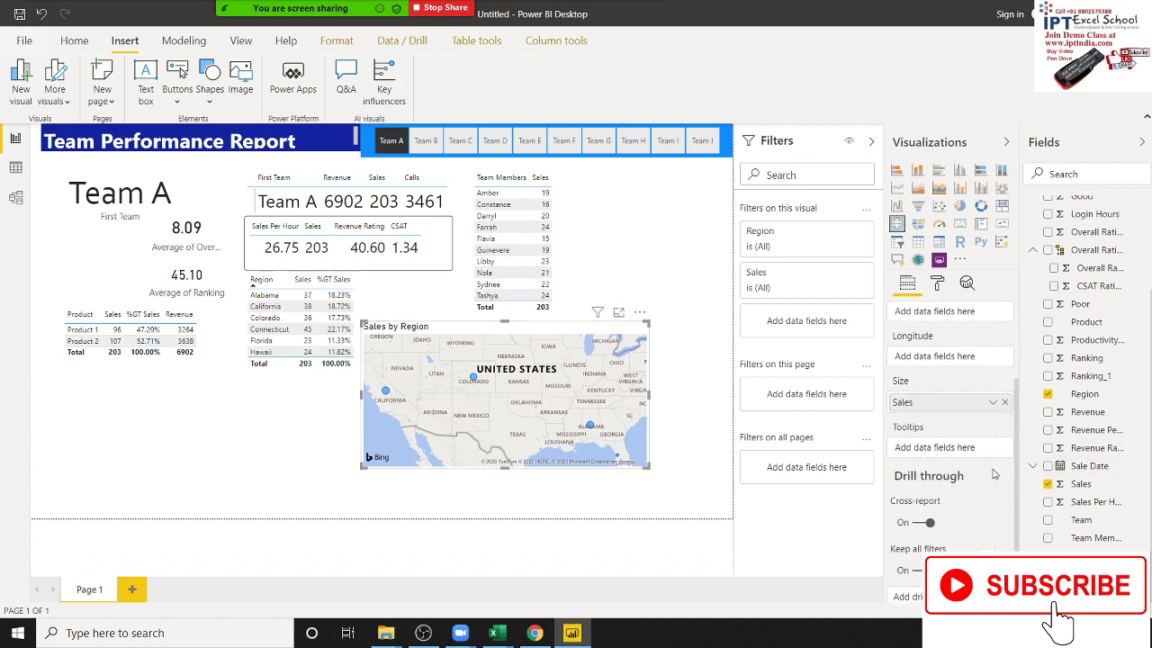
scroll(995, 474, "up", 1)
scroll(994, 474, "down", 1)
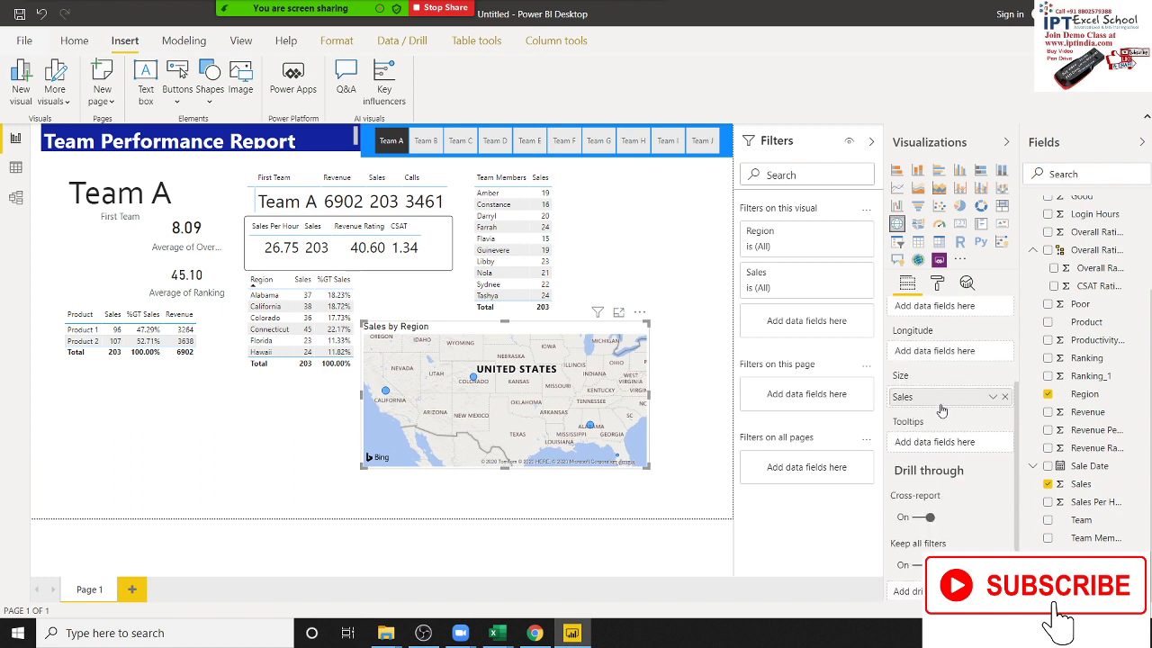
- Size the map's bubbles by Sales
left_click_drag(941, 410, 936, 450)
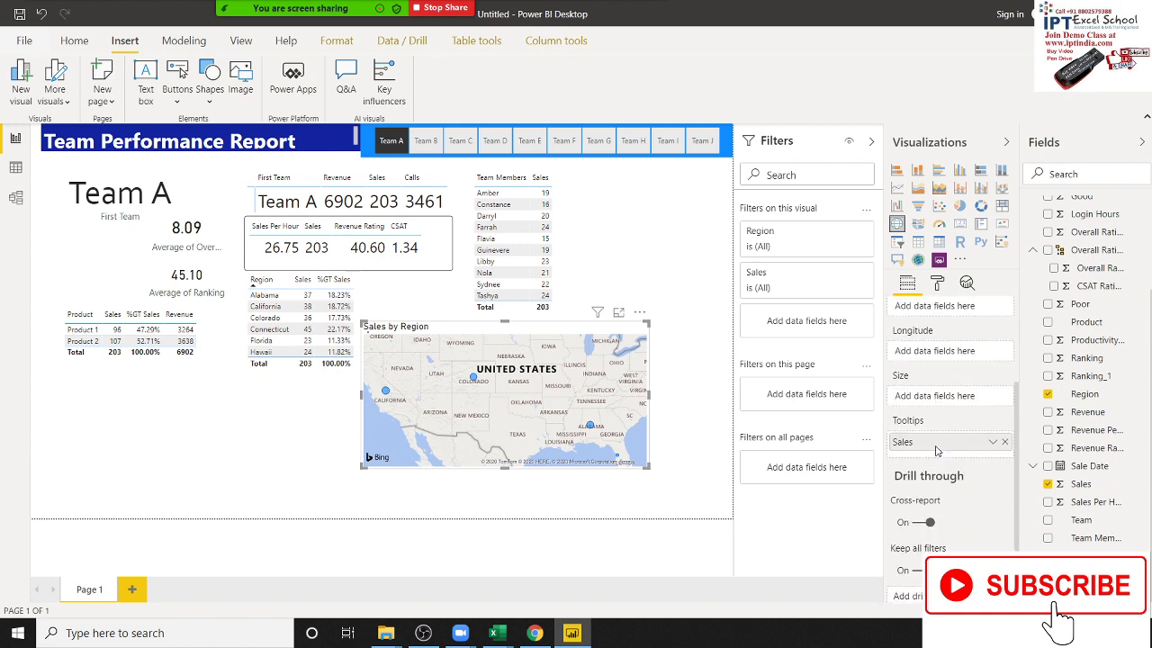
left_click_drag(936, 451, 936, 409)
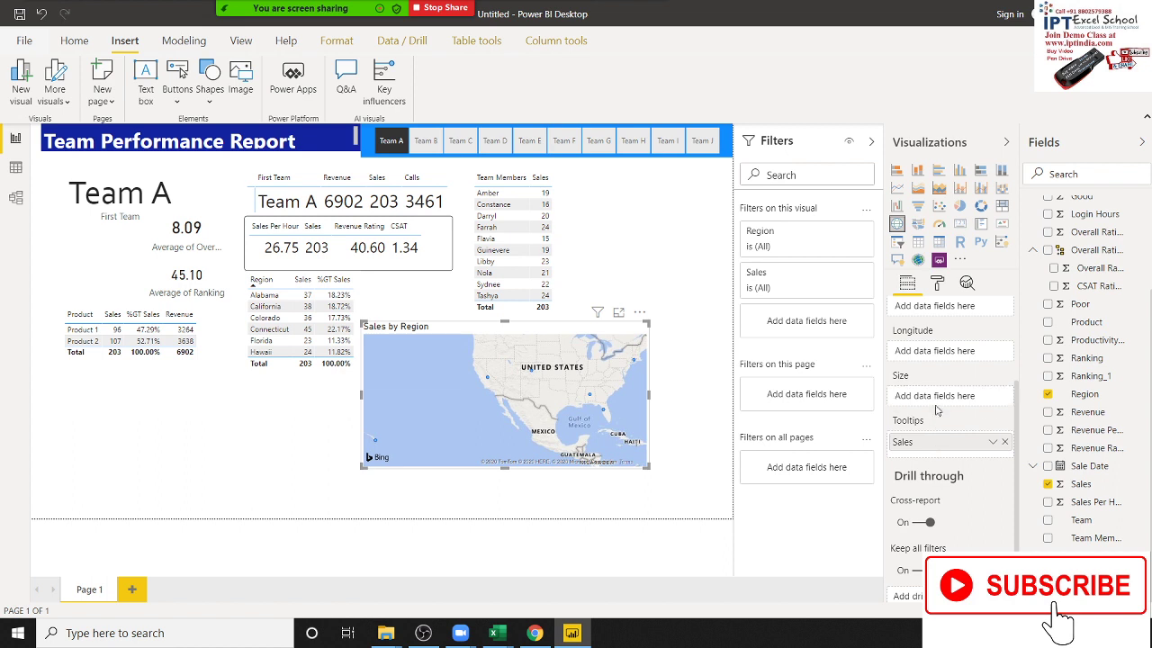
left_click_drag(942, 446, 938, 404)
scroll(958, 421, "up", 3)
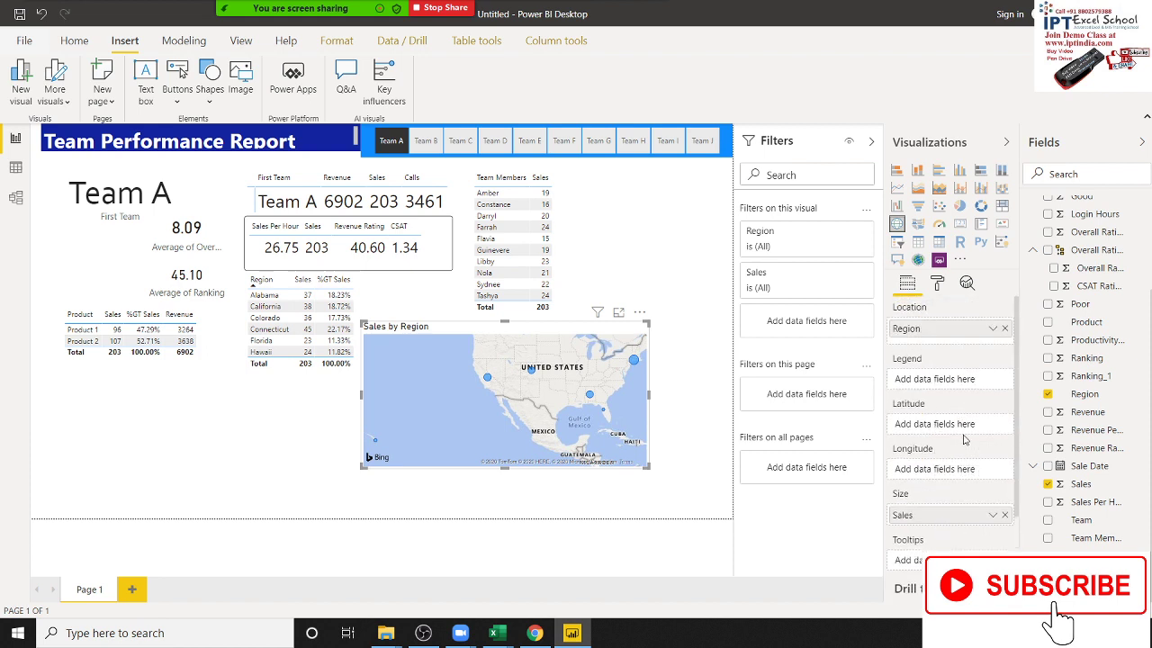
- Review the bubble map's data colour, bubble size and map control format settings
left_click(937, 284)
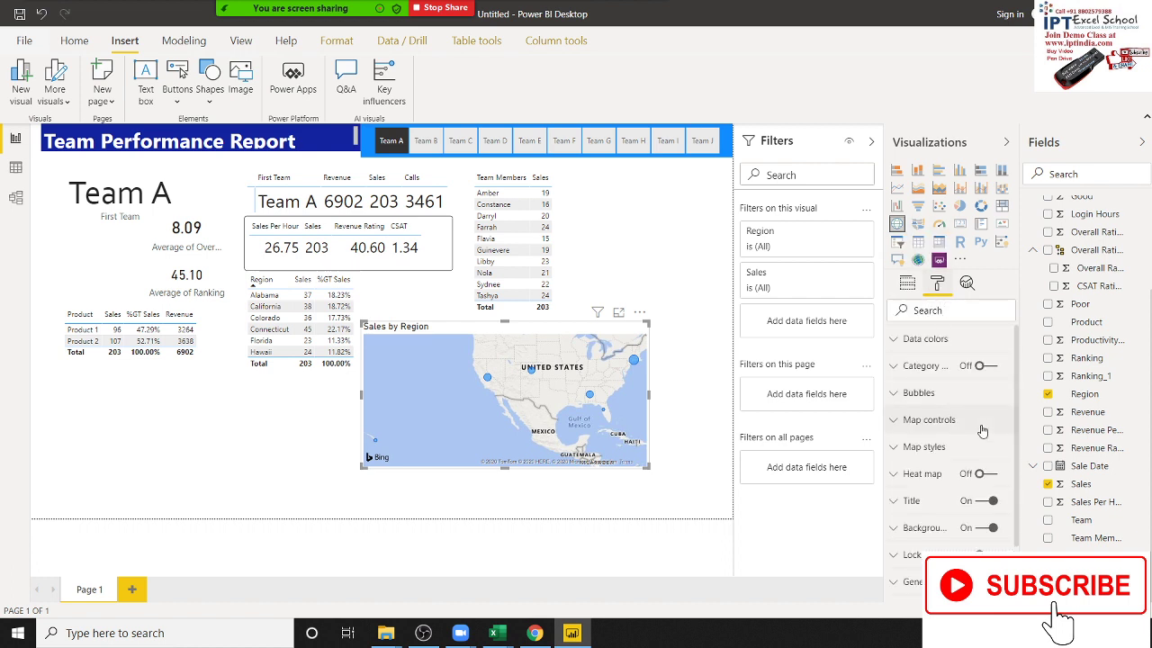
left_click(936, 342)
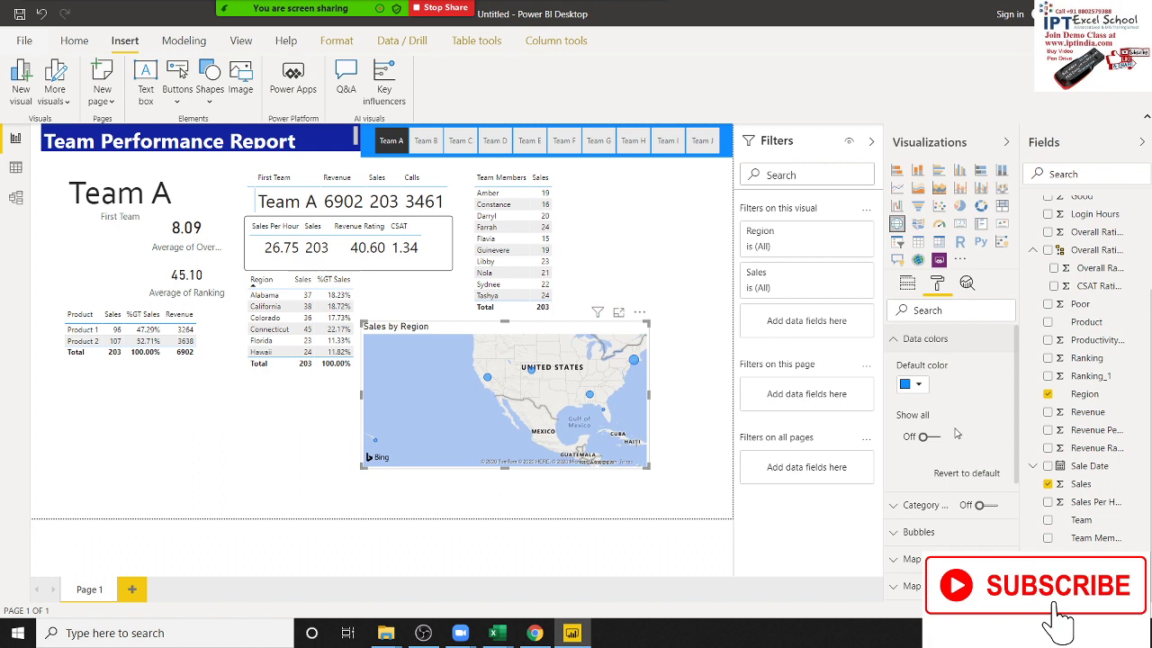
scroll(939, 450, "down", 3)
scroll(938, 454, "down", 2)
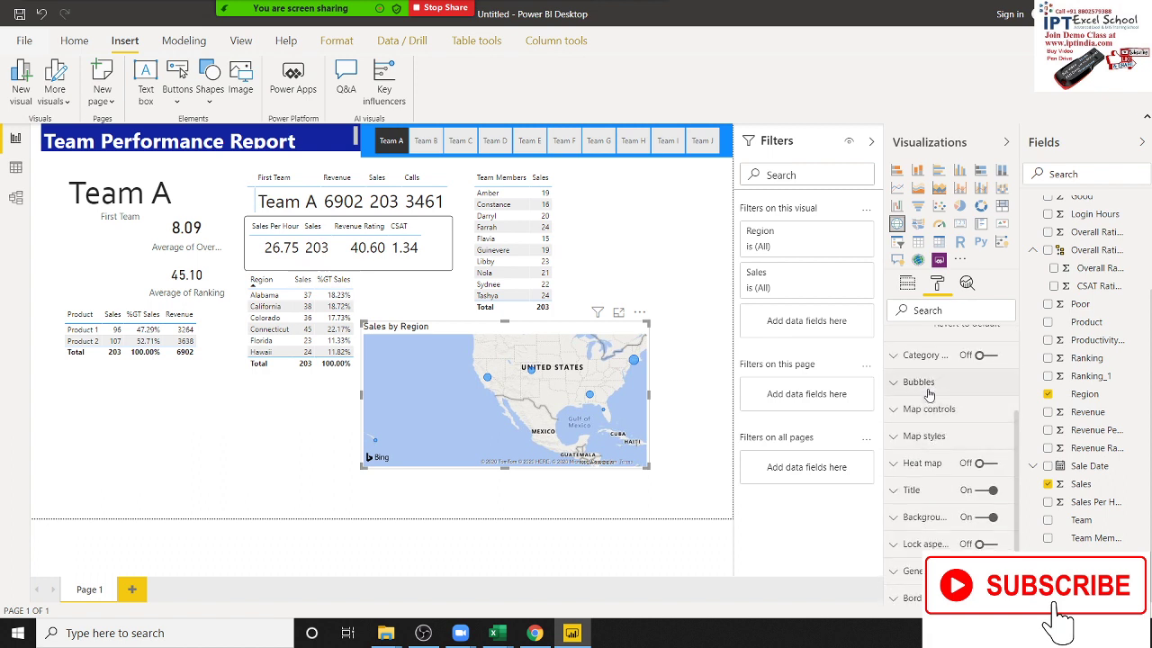
left_click(927, 389)
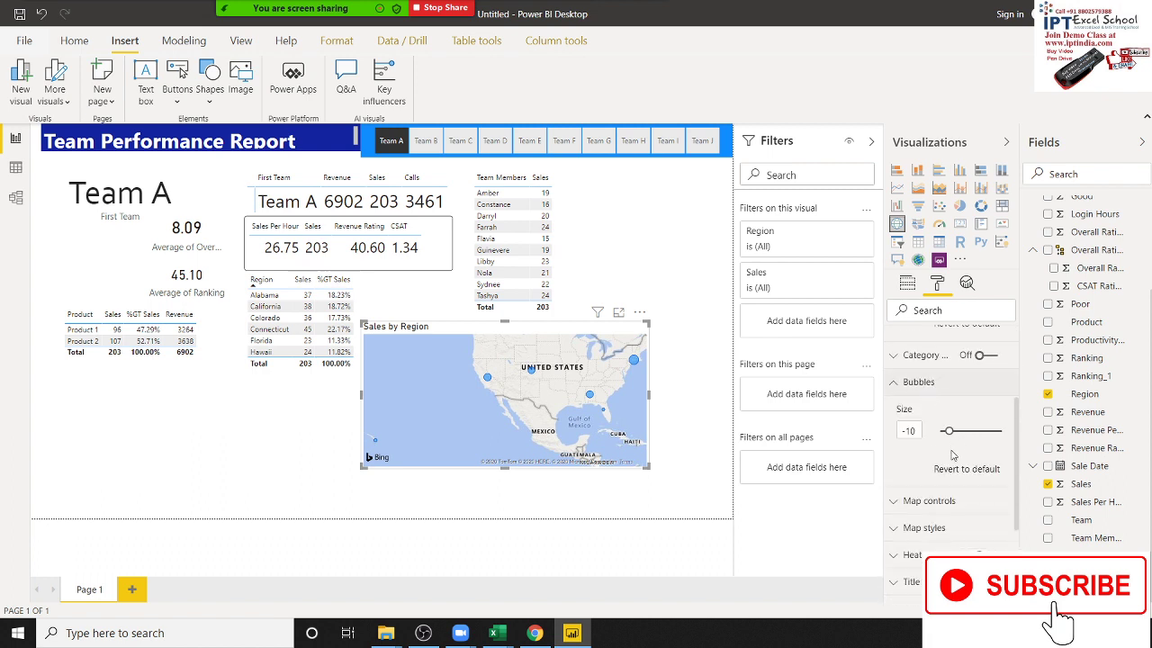
scroll(953, 455, "down", 3)
left_click(942, 360)
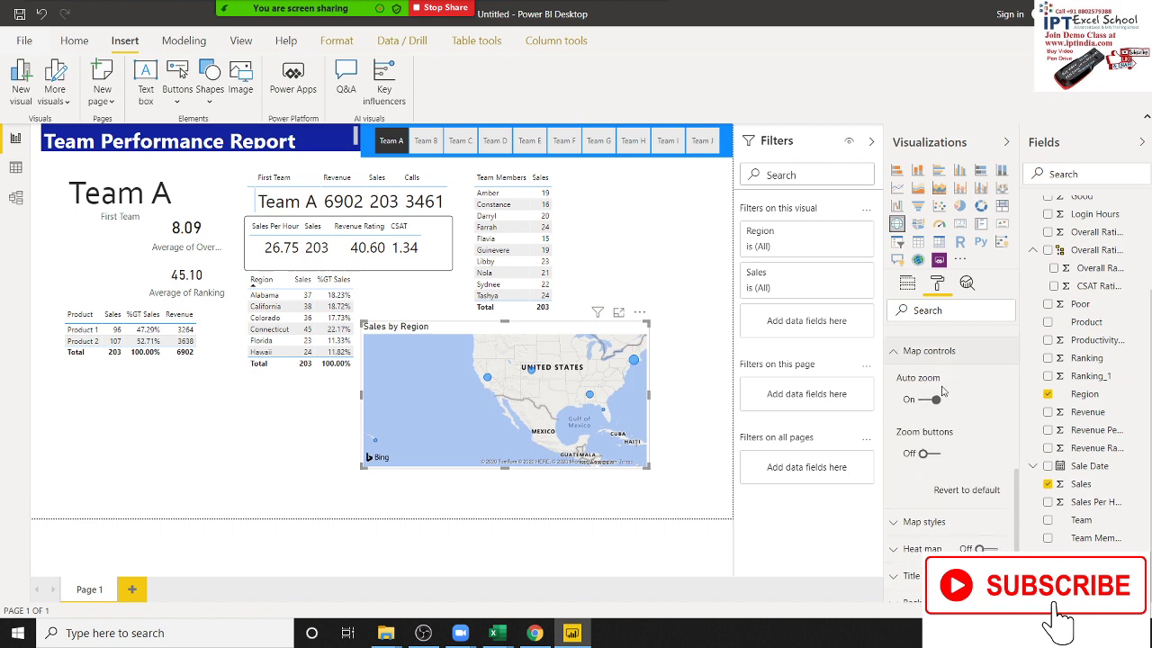
scroll(944, 427, "down", 3)
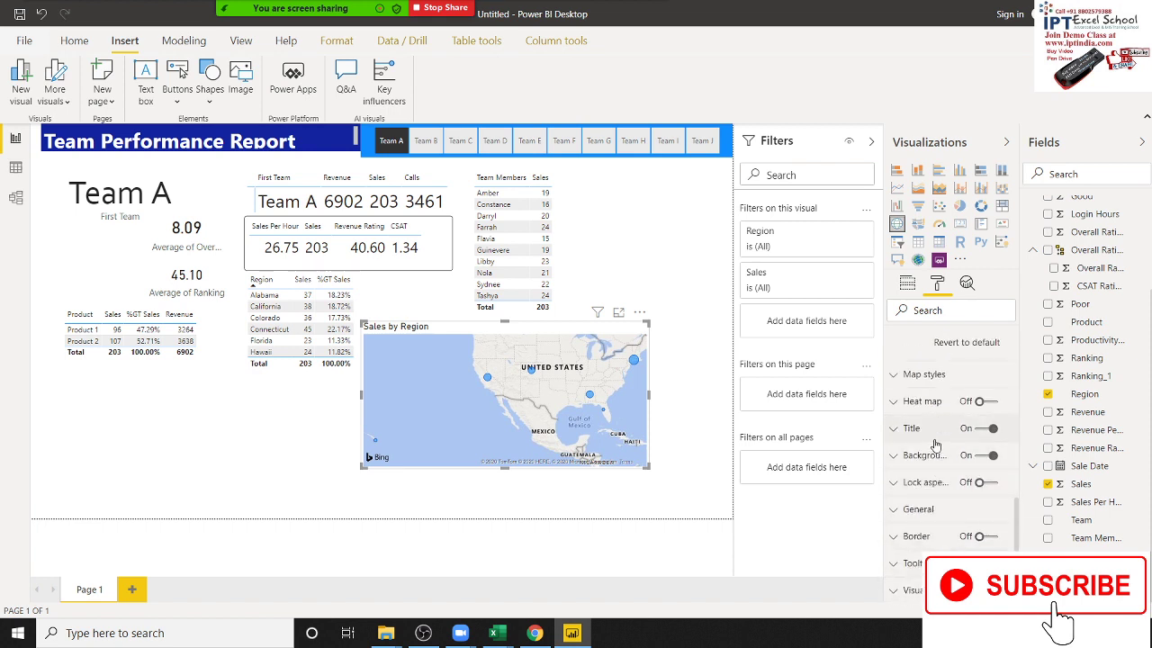
- Try the map as a heat map, then switch the heat map back off
left_click(934, 402)
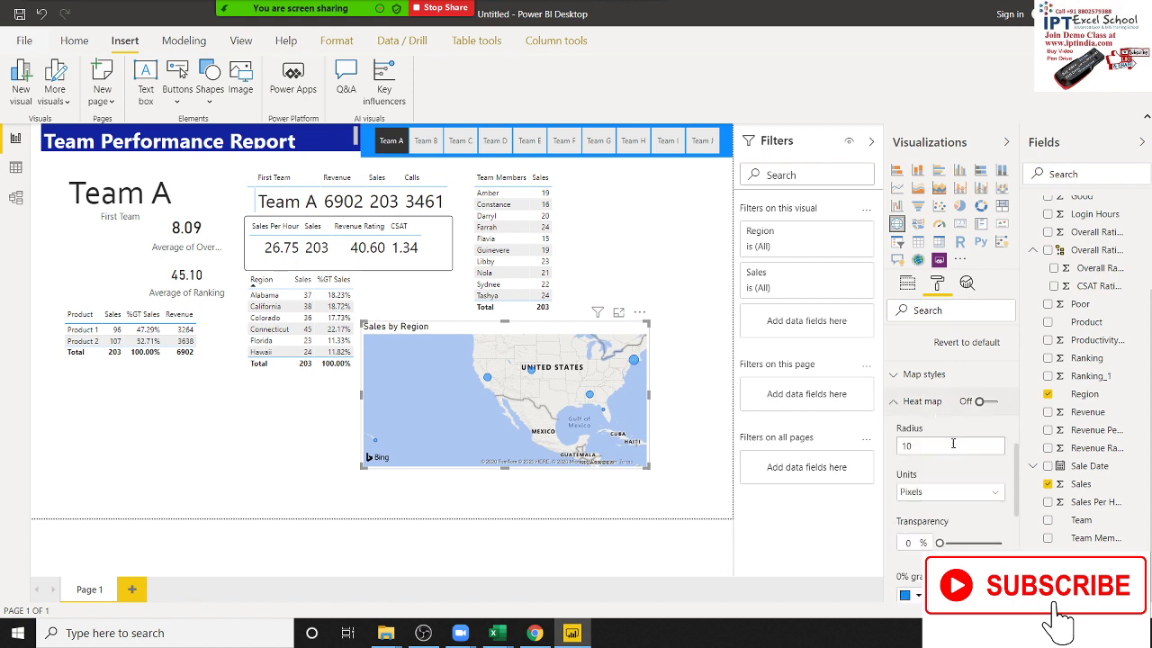
left_click(993, 402)
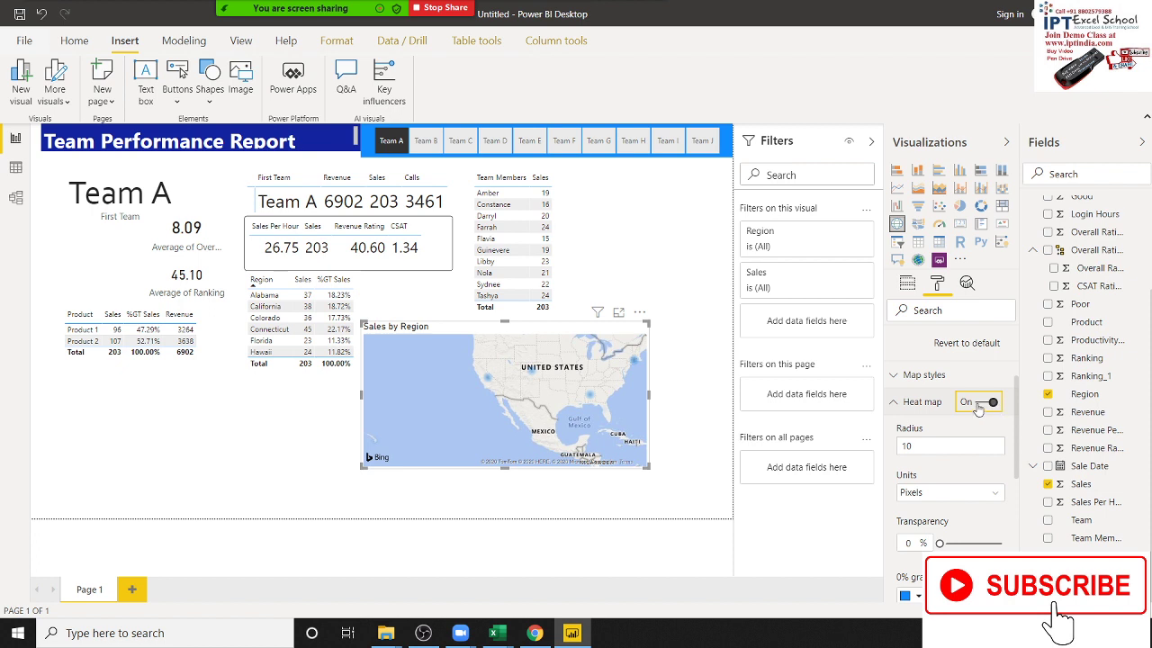
left_click(976, 407)
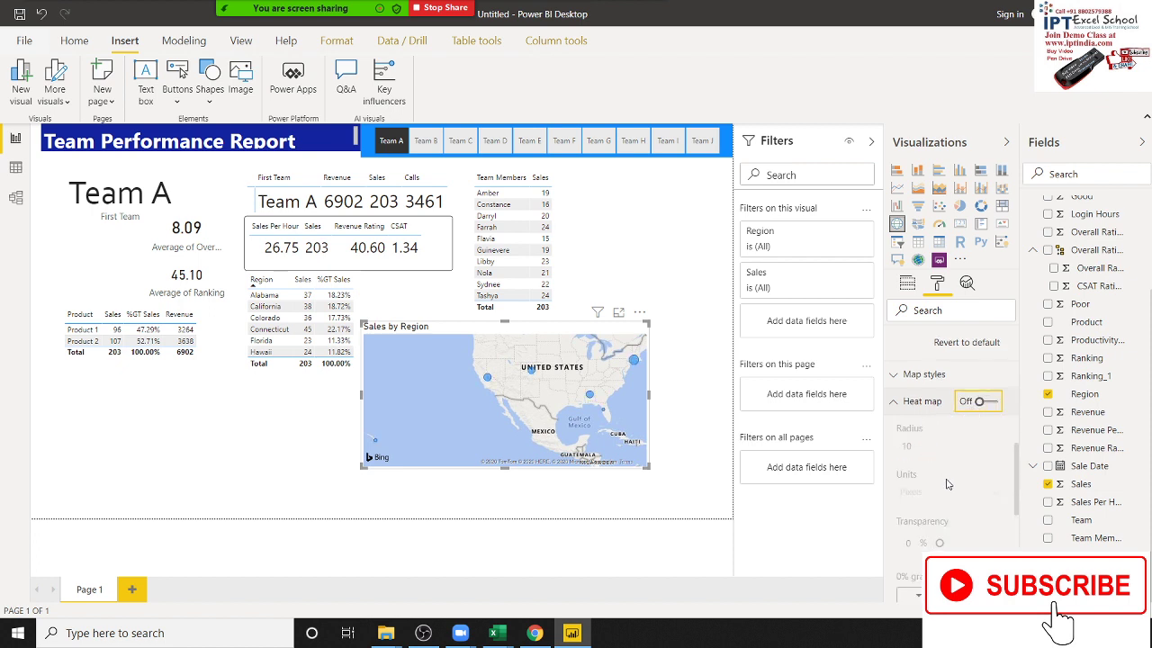
scroll(950, 486, "down", 5)
scroll(950, 493, "down", 2)
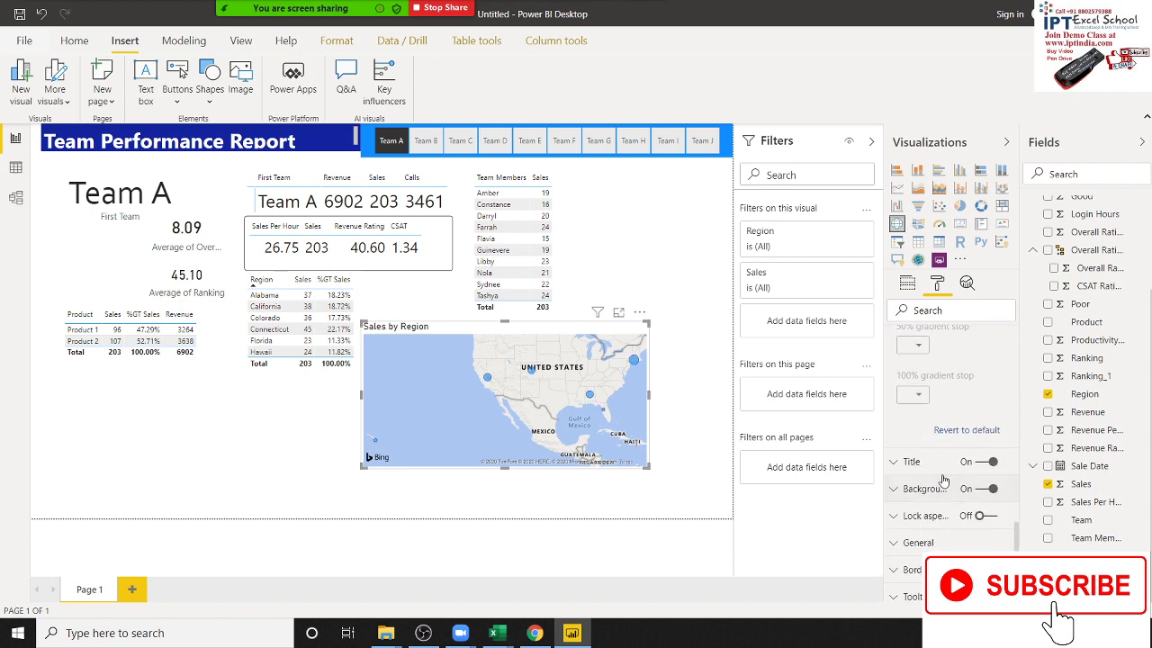
- Expand and review the map's Title formatting settings
left_click(942, 467)
scroll(959, 496, "down", 2)
scroll(959, 496, "down", 2)
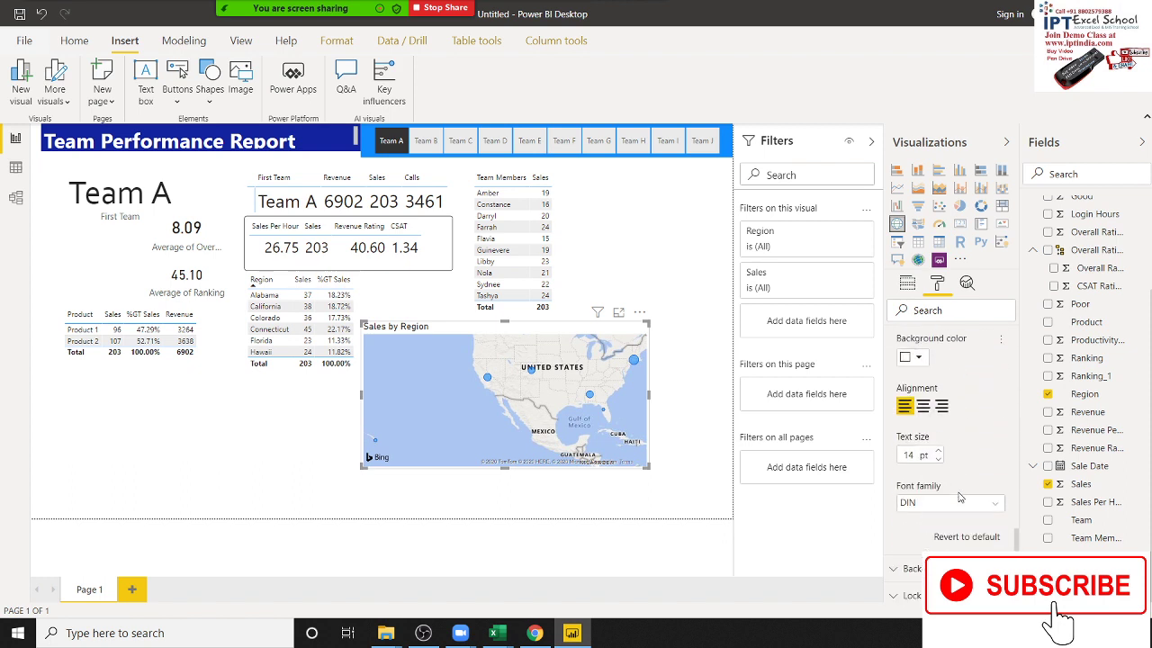
scroll(959, 496, "down", 2)
scroll(960, 498, "down", 1)
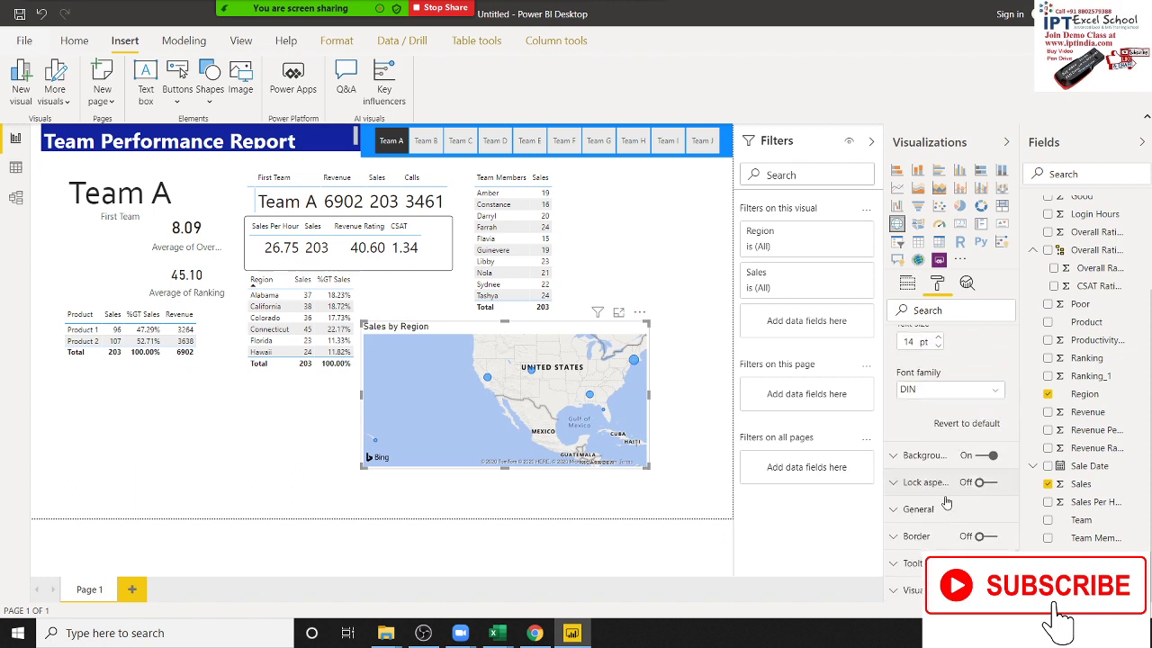
- Resize the Sales by Region map to a smaller size on the canvas
left_click(592, 414)
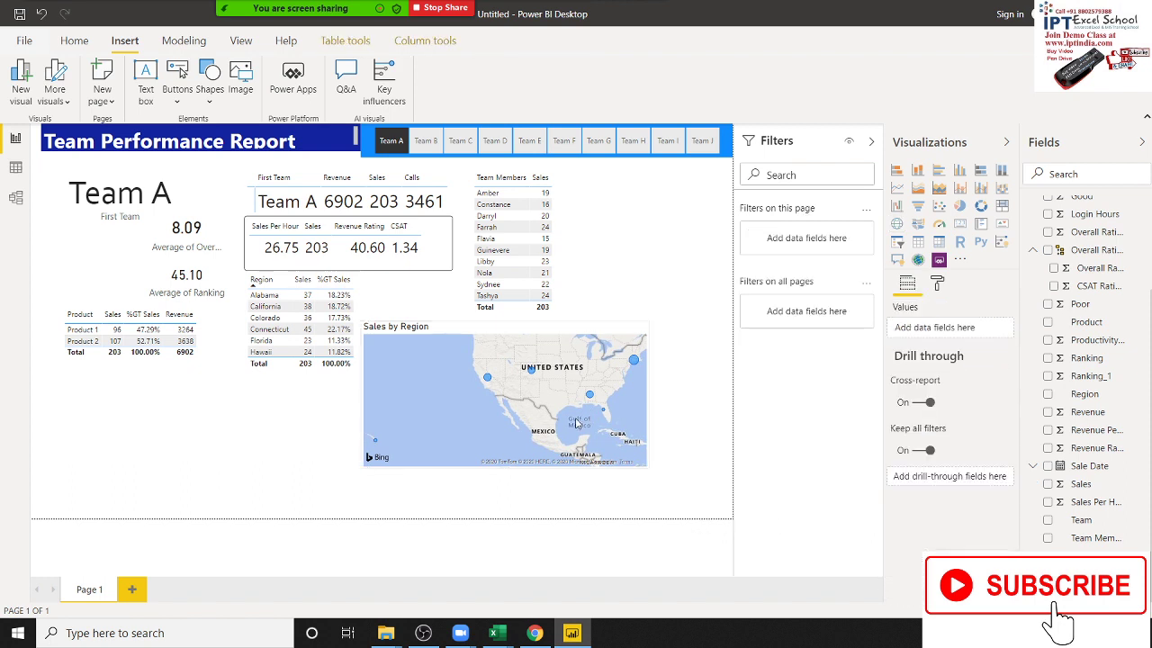
scroll(565, 419, "up", 2)
scroll(534, 386, "down", 2)
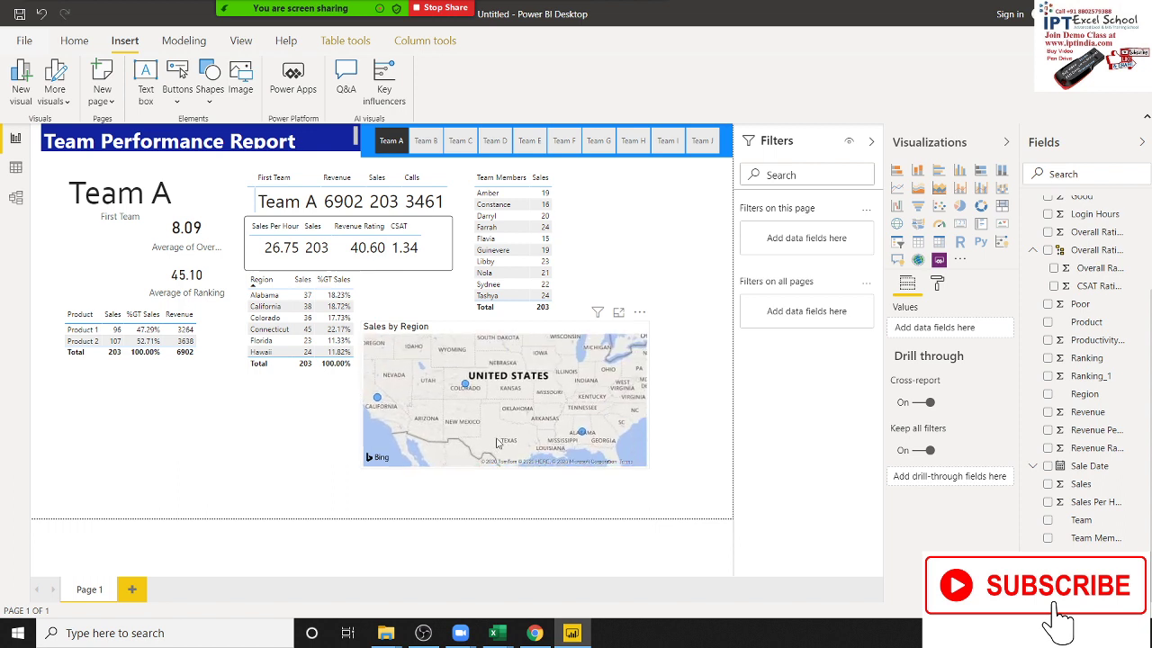
left_click(648, 464)
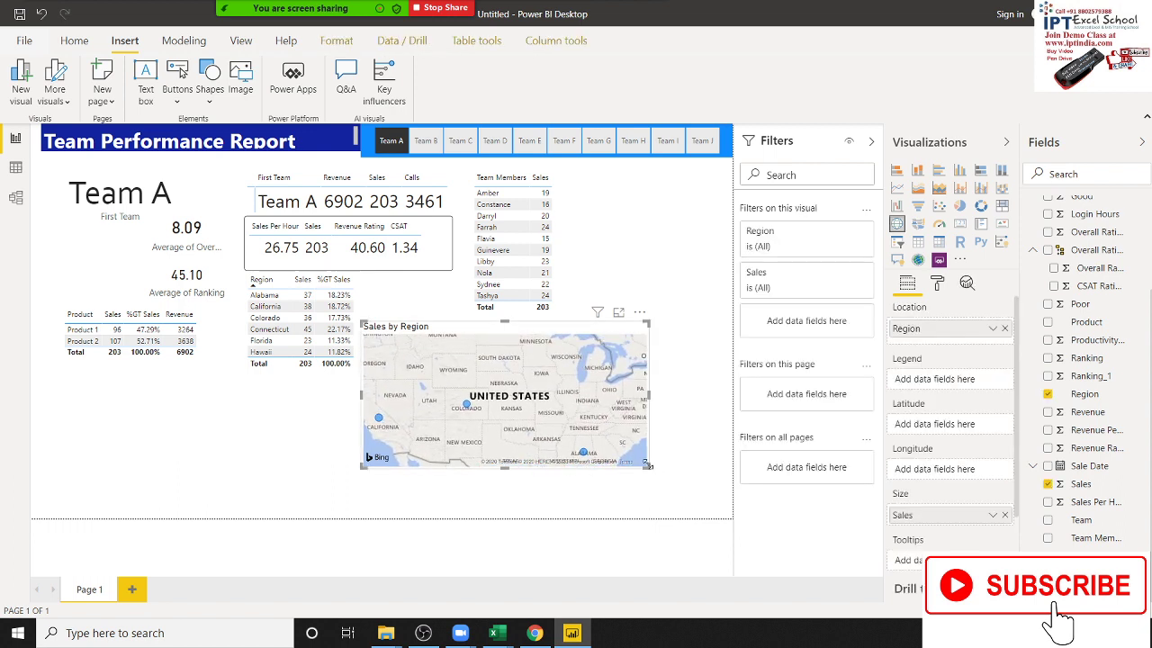
mouse_move(648, 466)
left_mouse_down()
mouse_move(587, 424)
mouse_move(590, 447)
left_mouse_up()
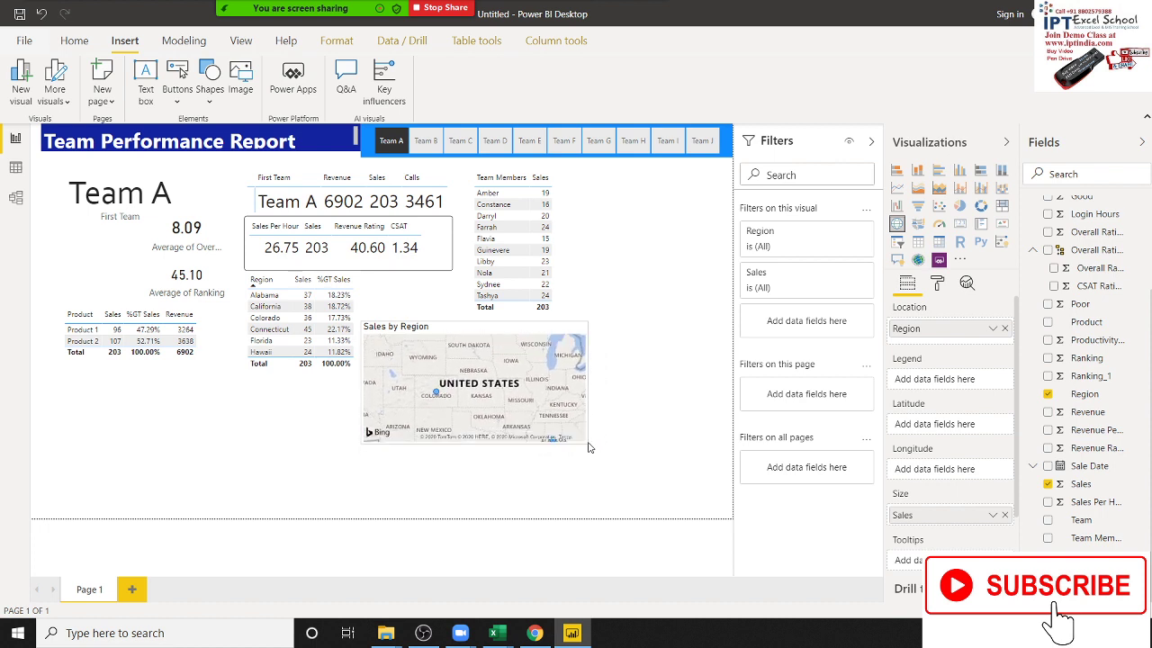
left_click(462, 491)
- Compare the Excel Team Performance dashboard with the Power BI report, ending in Power BI
key("alt+Tab")
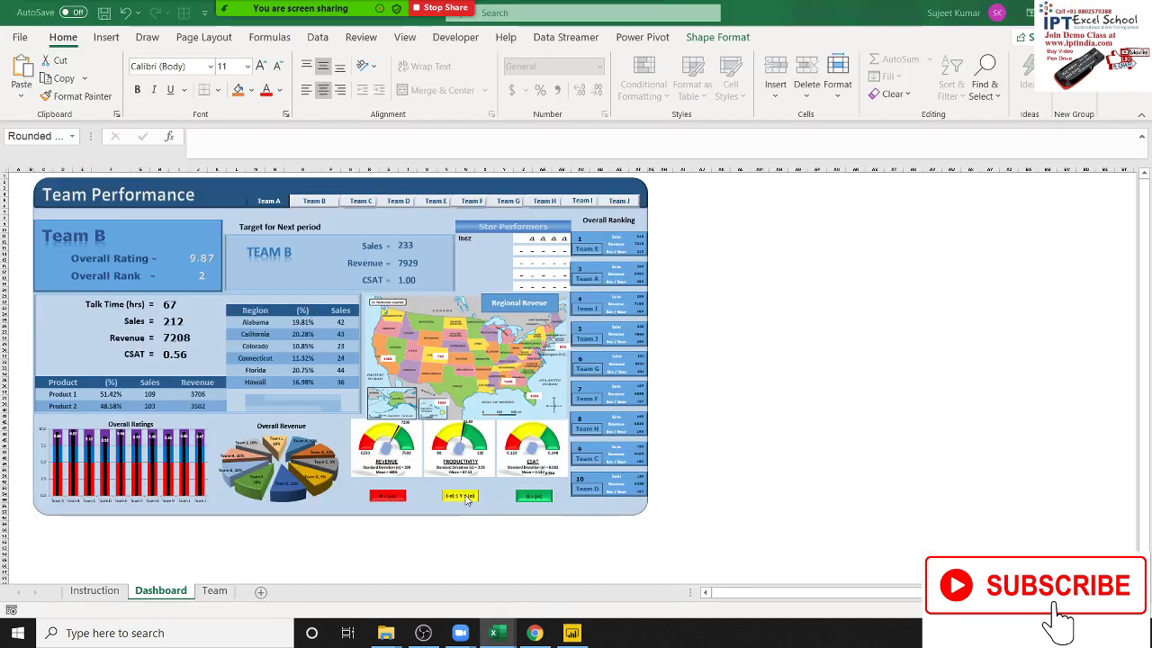
left_click(469, 494)
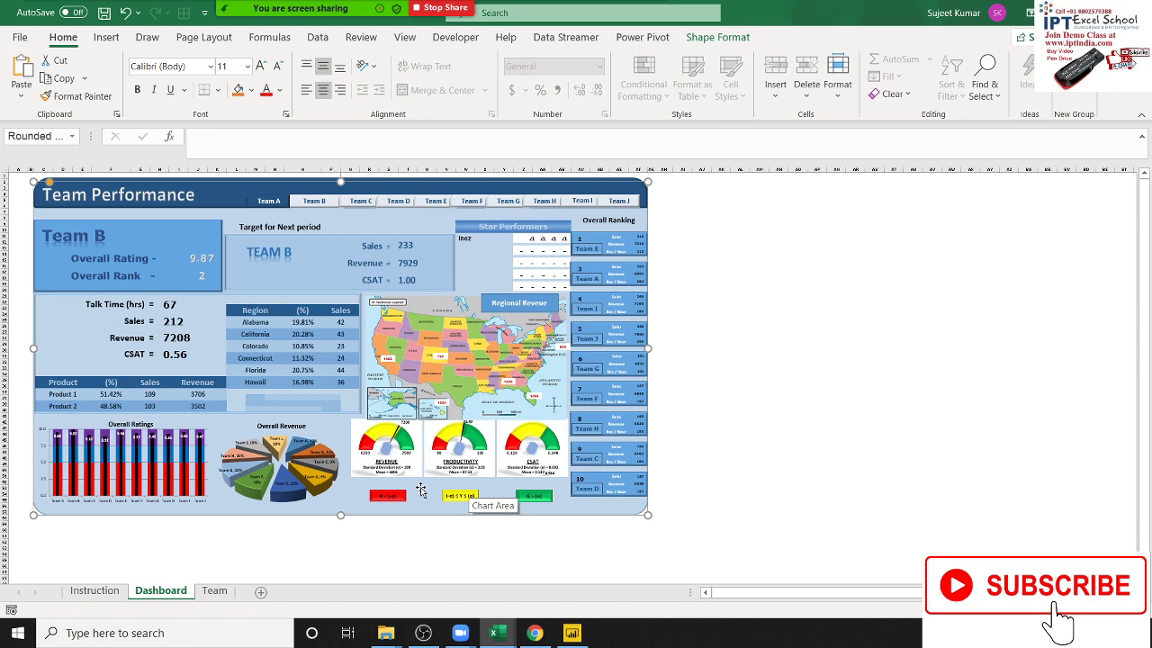
key("alt+Tab")
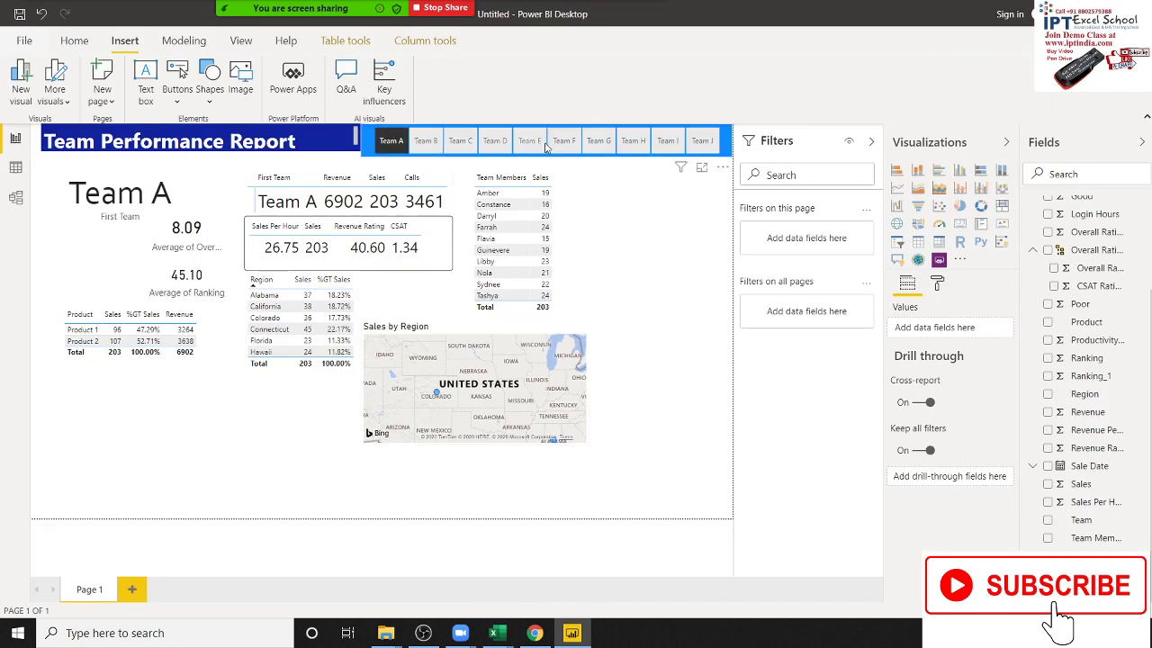
key("alt+Tab")
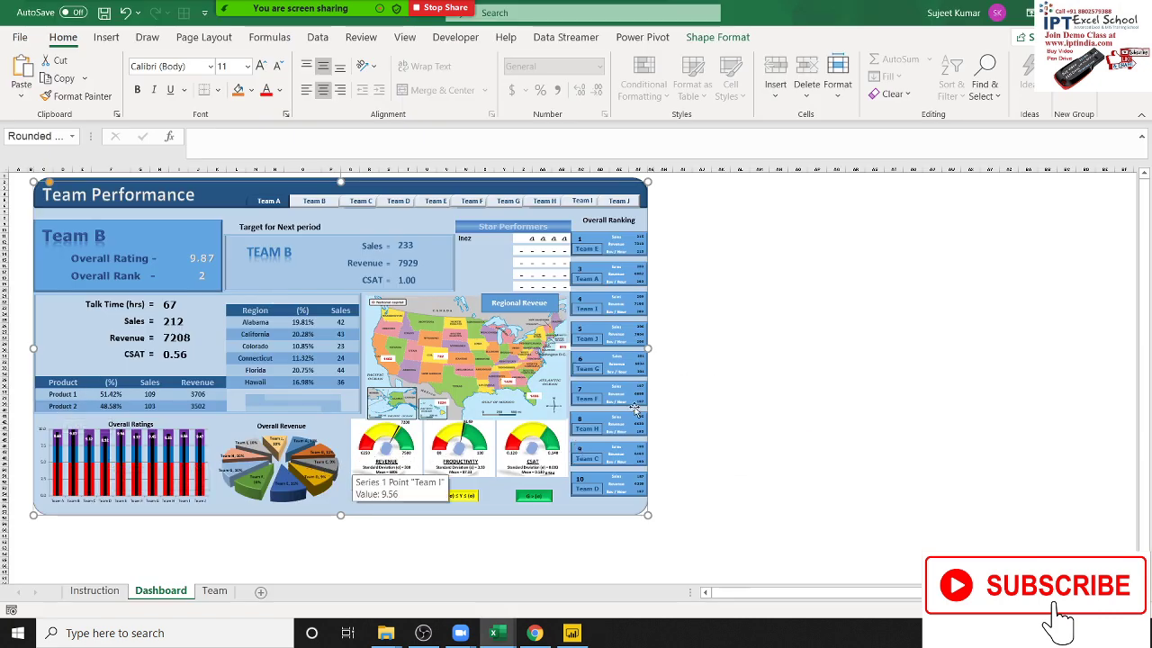
key("alt+Tab")
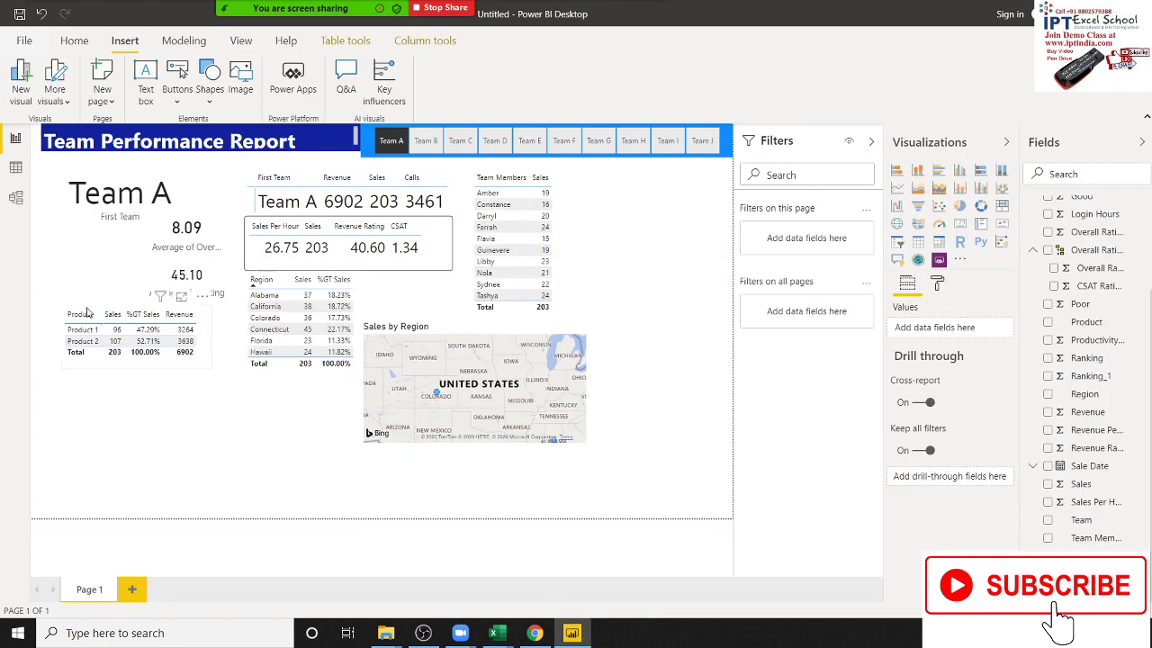
- Filter to team member Tashya, then clear it and turn off the Product table's Keep all filters
left_click(538, 297)
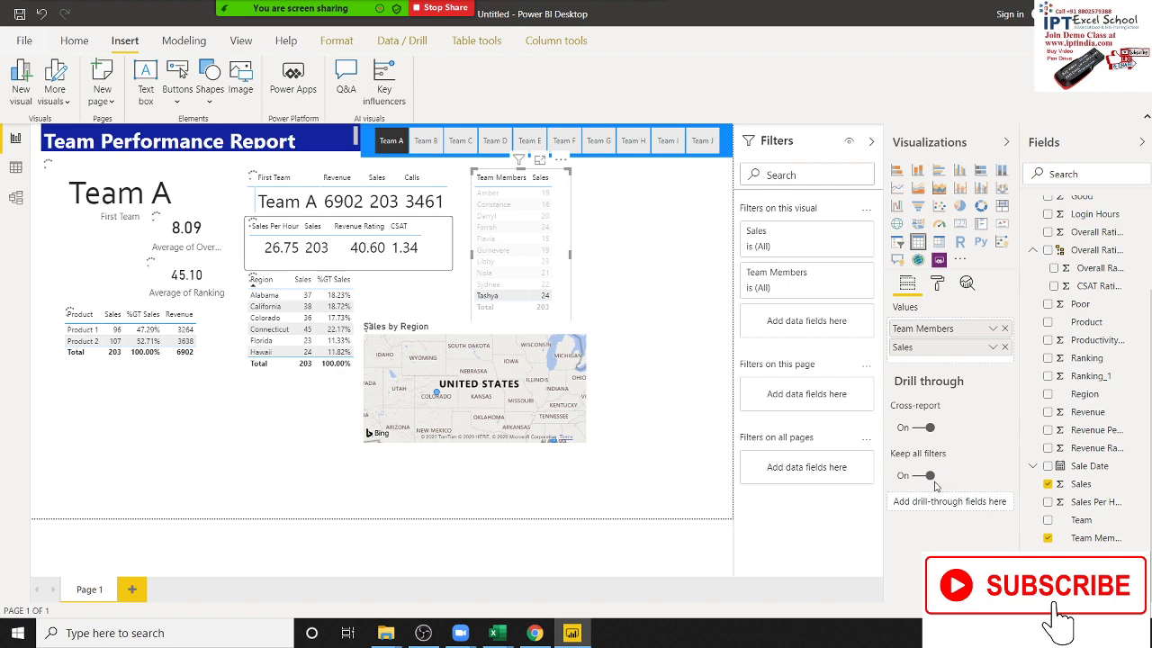
left_click(617, 233)
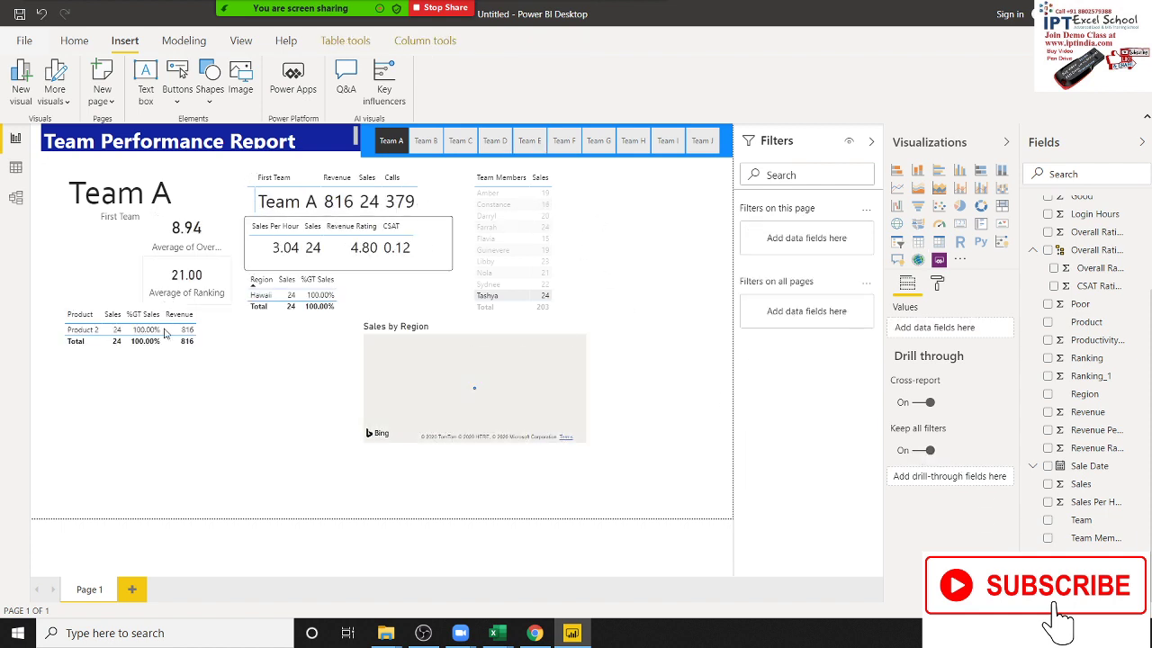
left_click(92, 355)
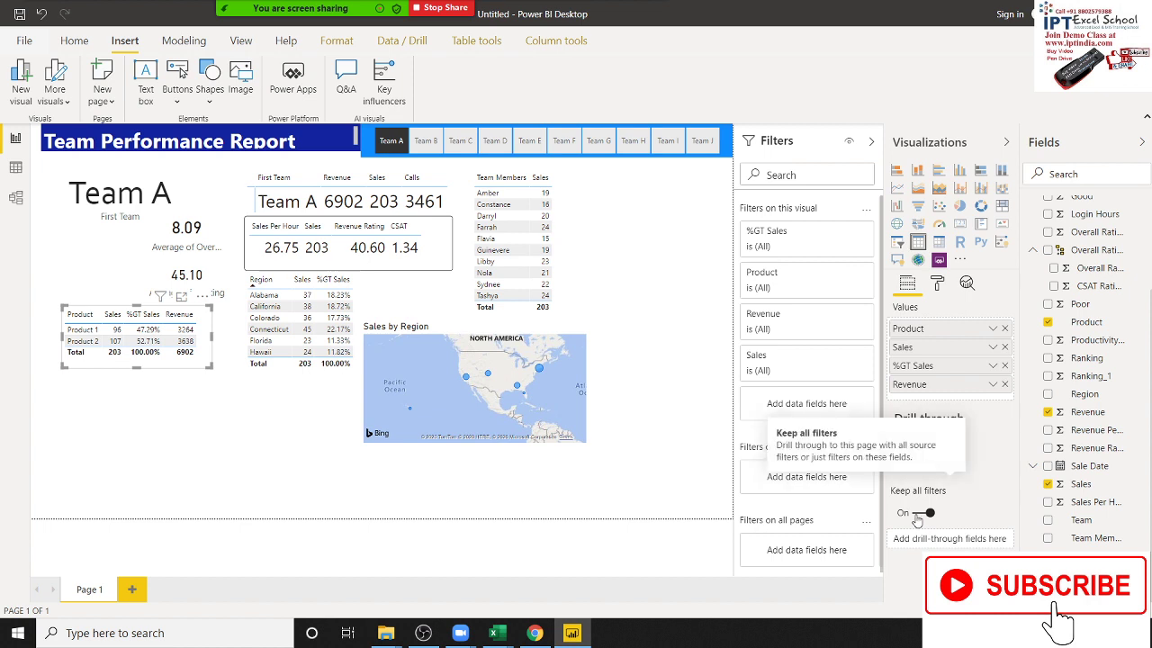
left_click(916, 514)
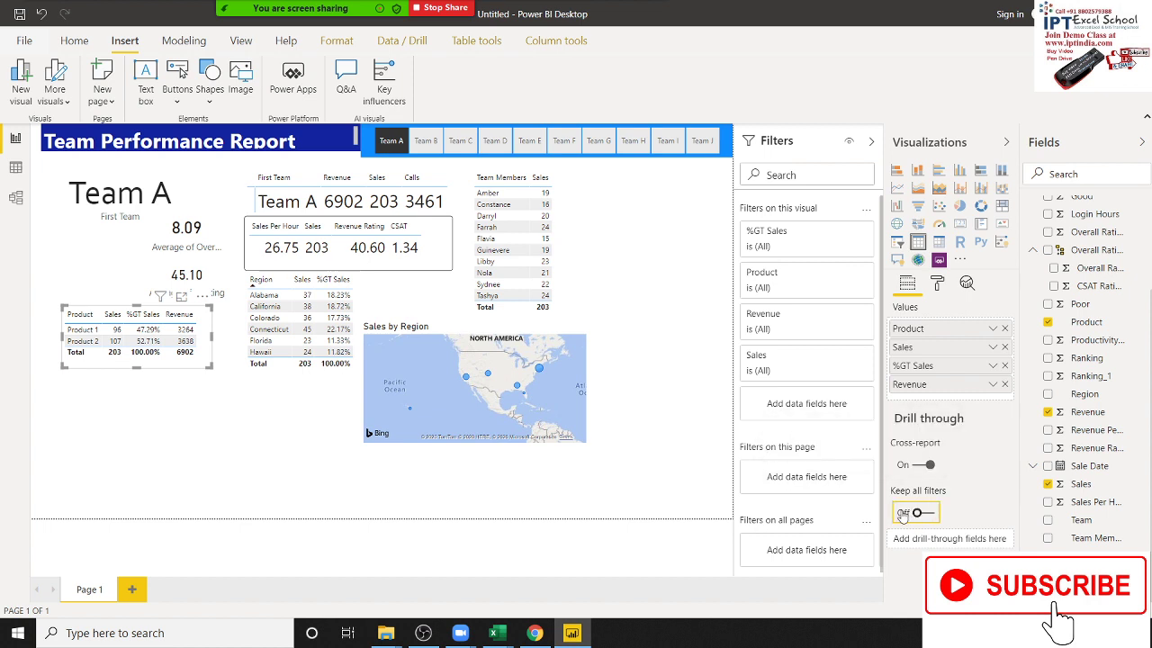
- Switch the team slicer to Team B then Team C, and view the Sheet1 data table
left_click(431, 145)
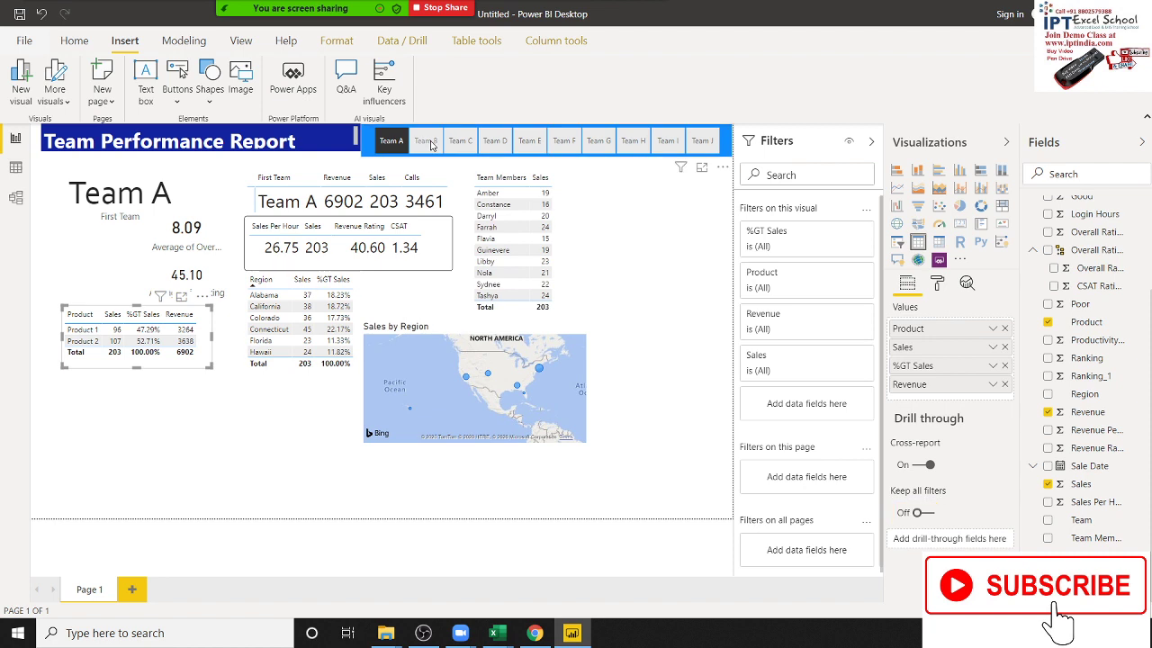
left_click(432, 144)
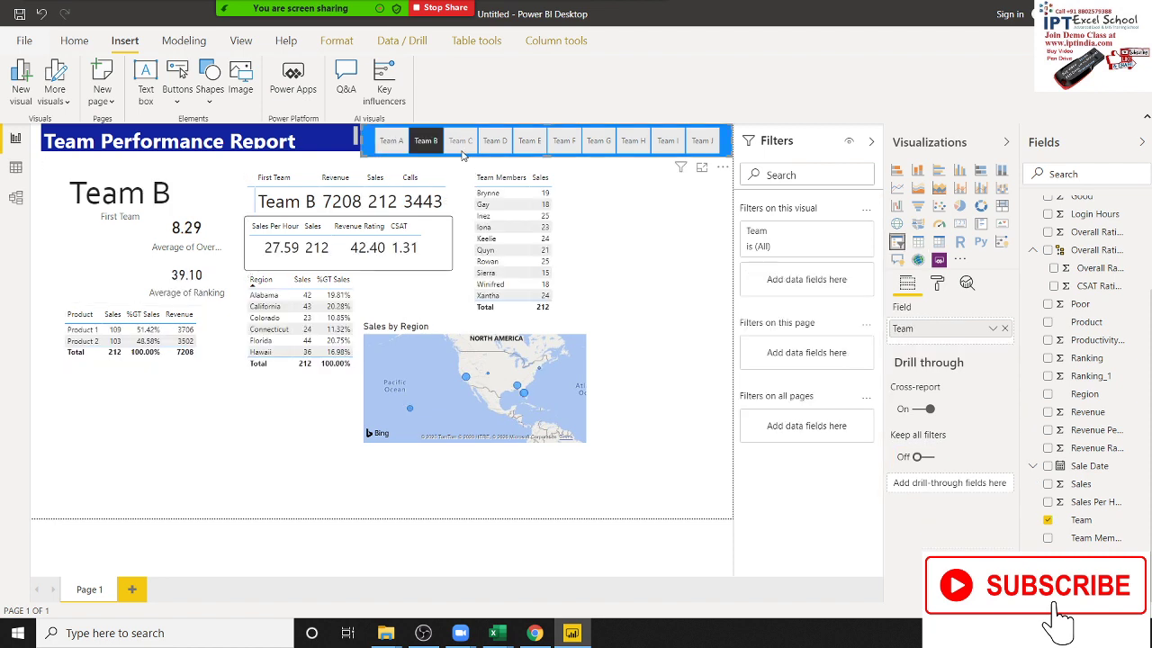
left_click(462, 150)
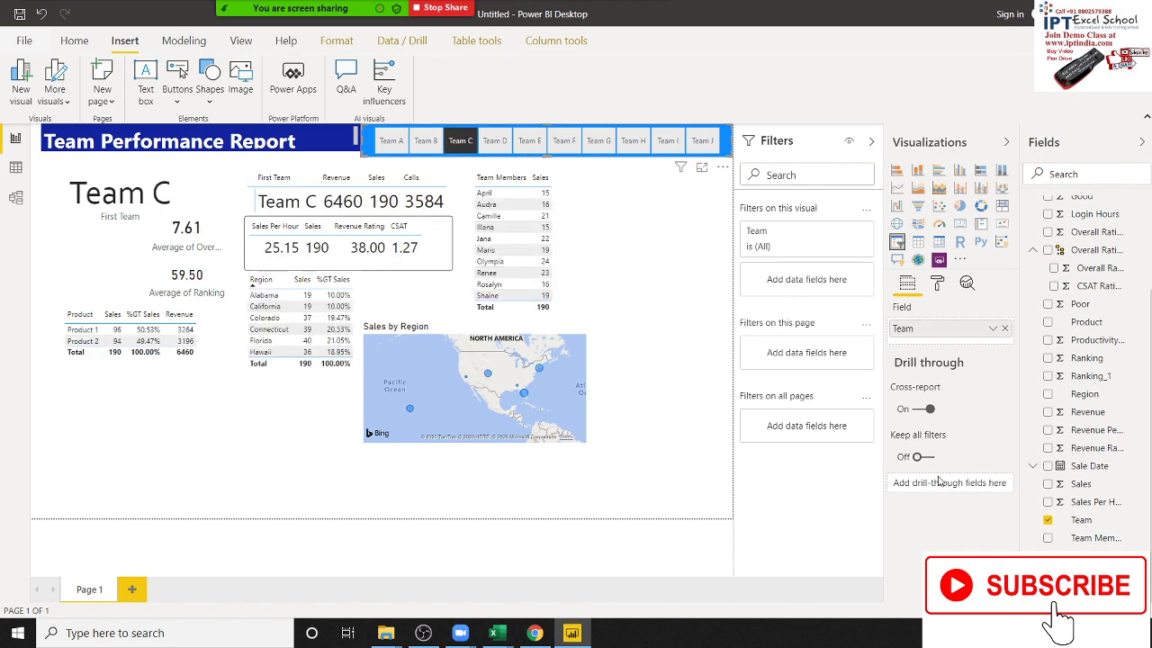
left_click(203, 363)
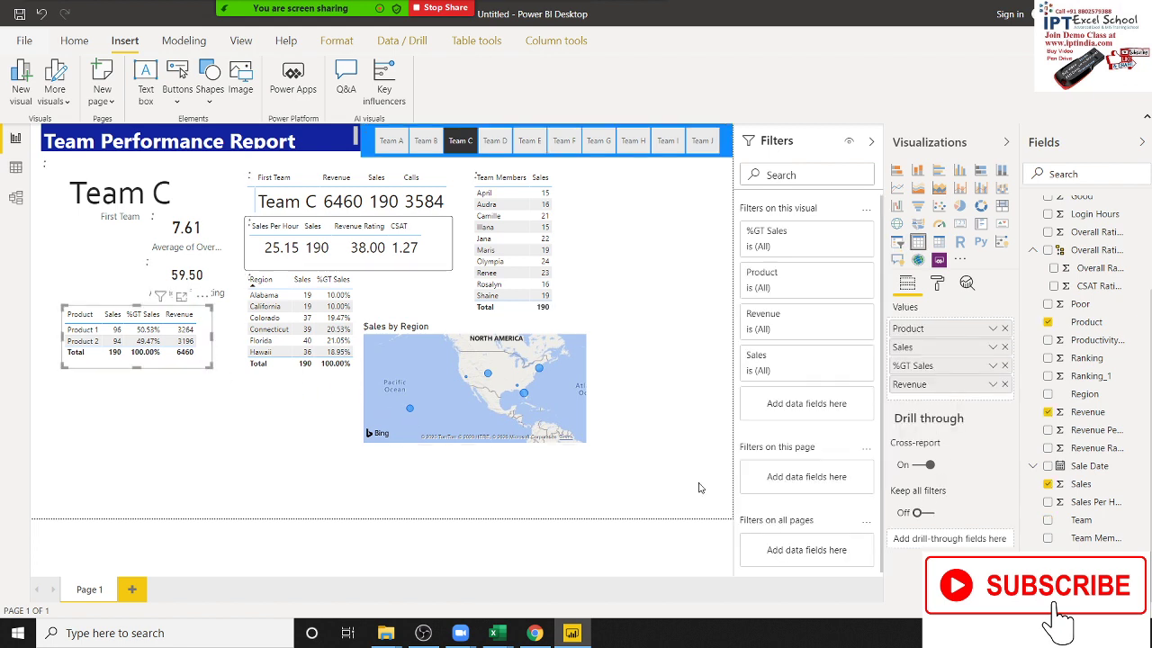
left_click(927, 512)
left_click(15, 167)
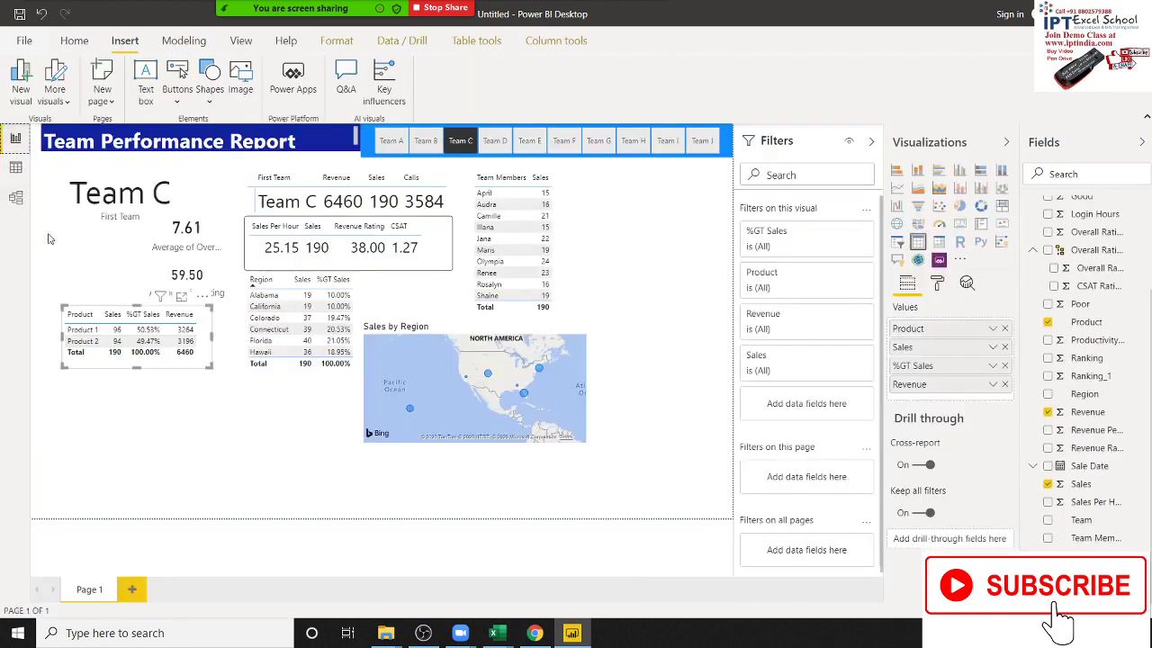
- Return to the Team Performance Report page showing Team C, briefly opening and closing the File page
left_click(16, 138)
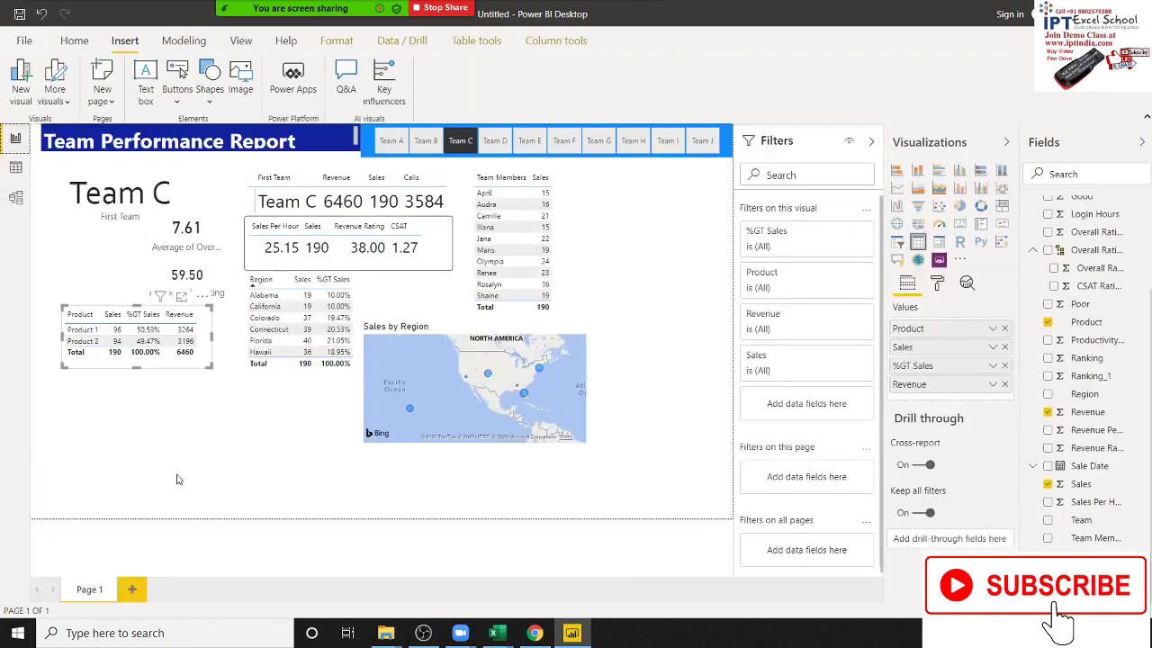
left_click(398, 499)
mouse_move(460, 633)
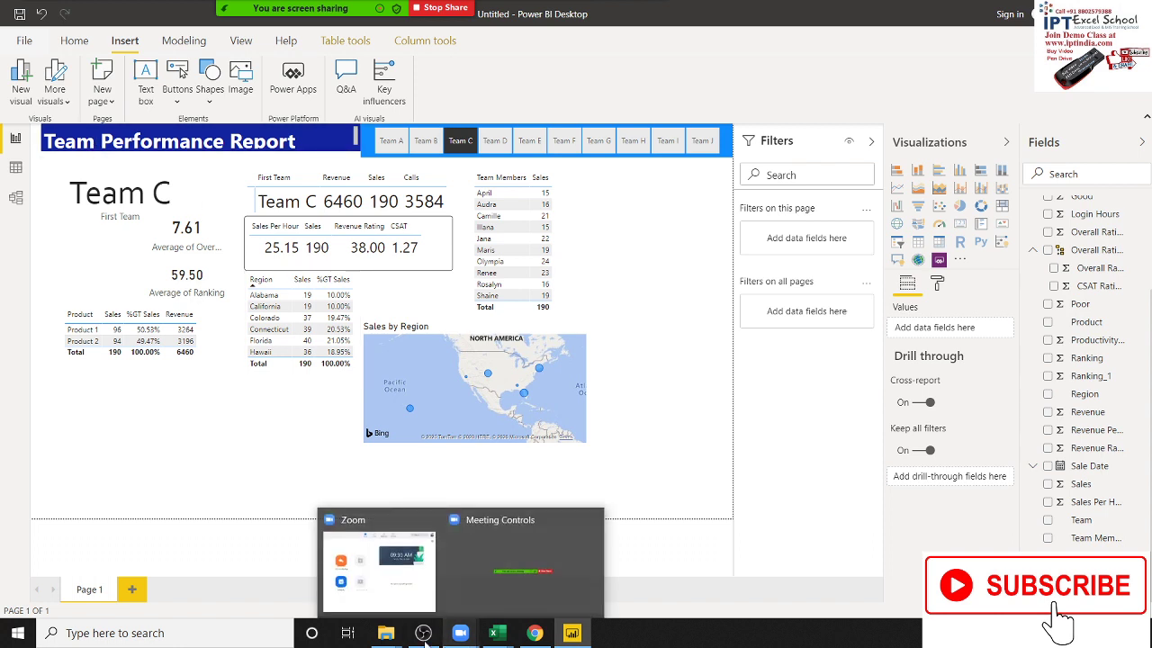
left_click(27, 40)
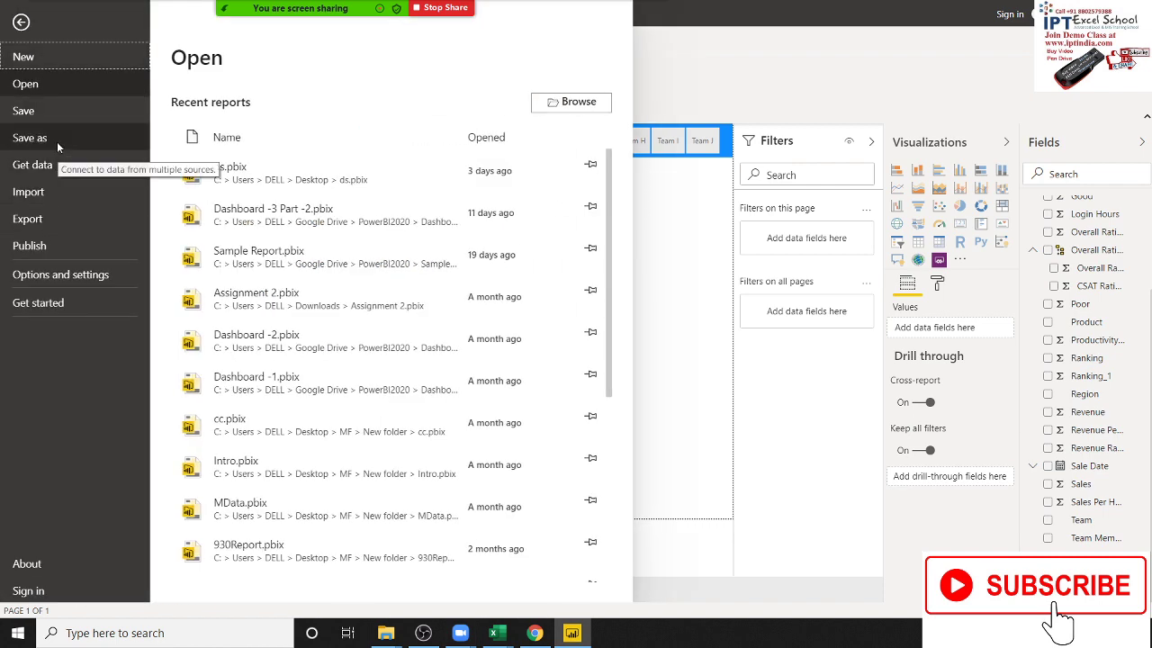
key("Escape")
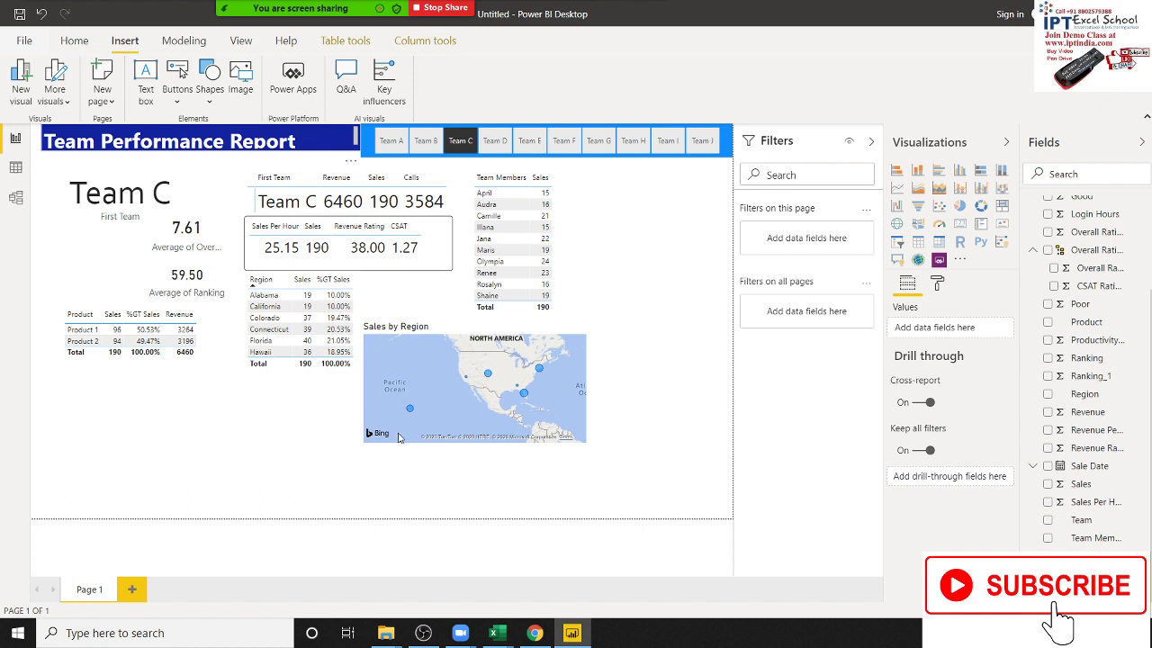
mouse_move(400, 9)
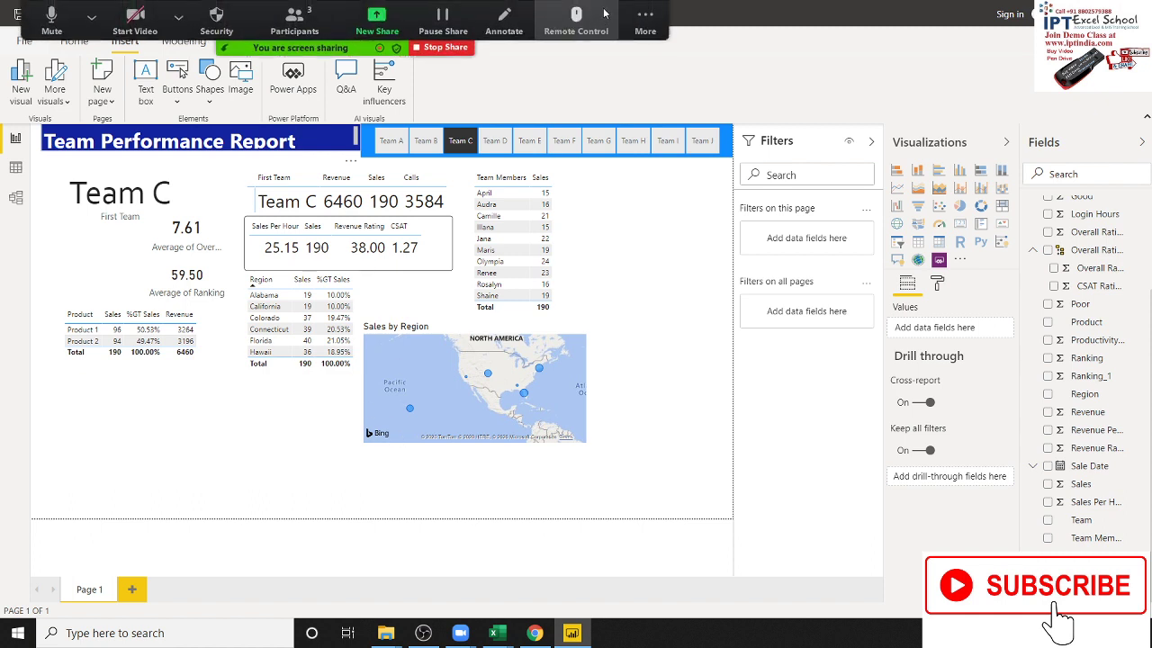